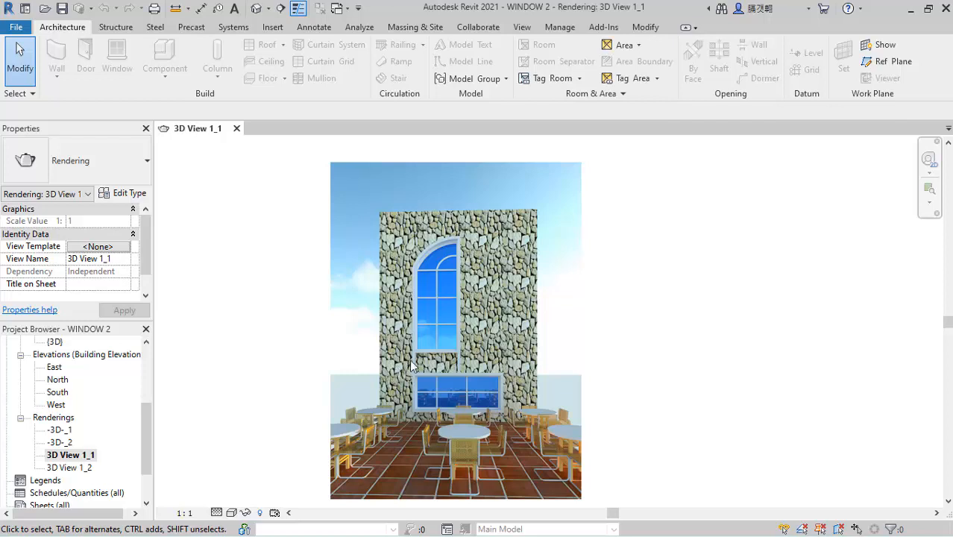
scroll(437, 341, "up", 1)
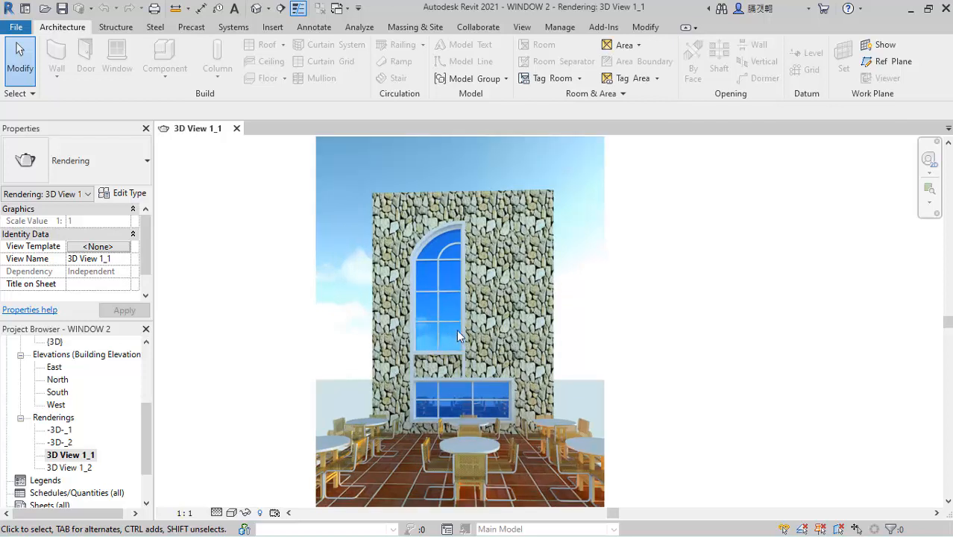
scroll(463, 331, "down", 1)
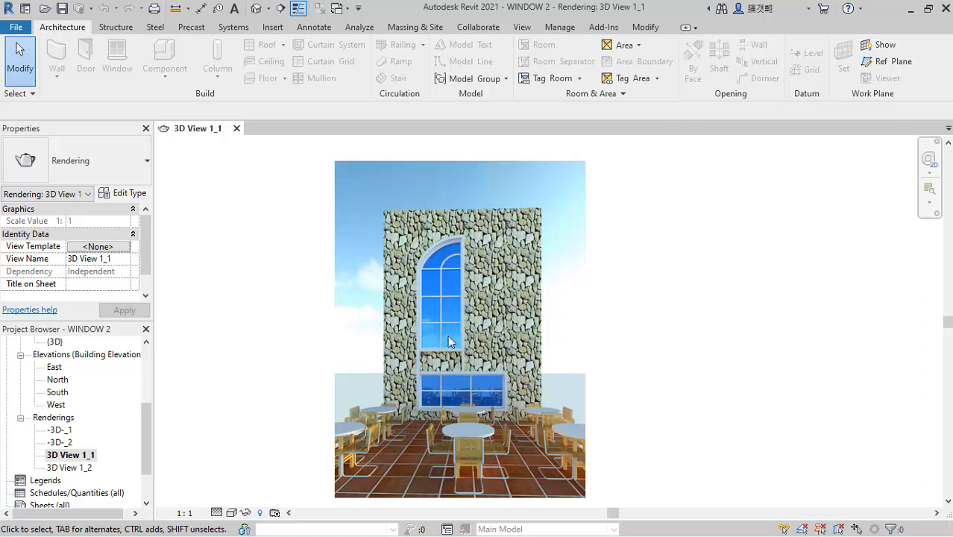
Step: Create a new project from the Metric-Architectural Template
left_click(17, 27)
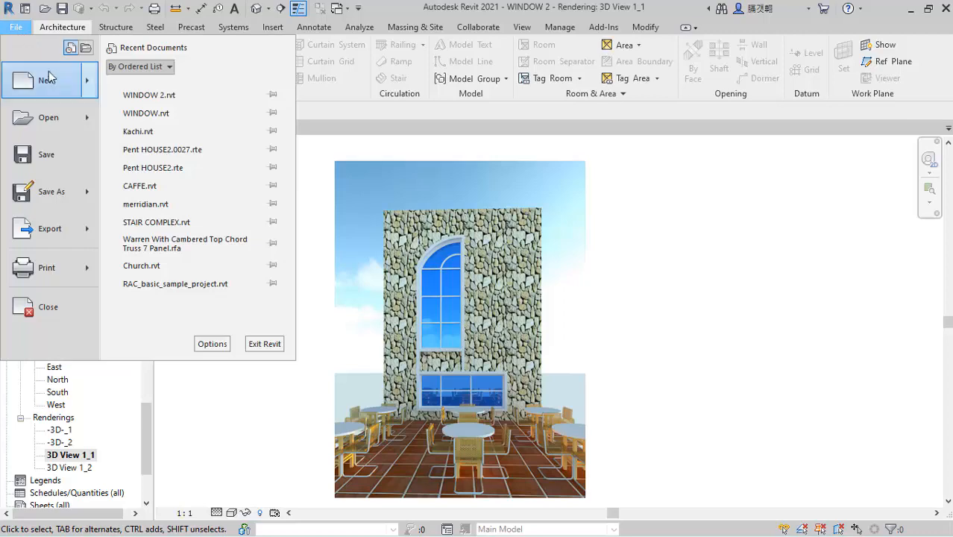
mouse_move(86, 90)
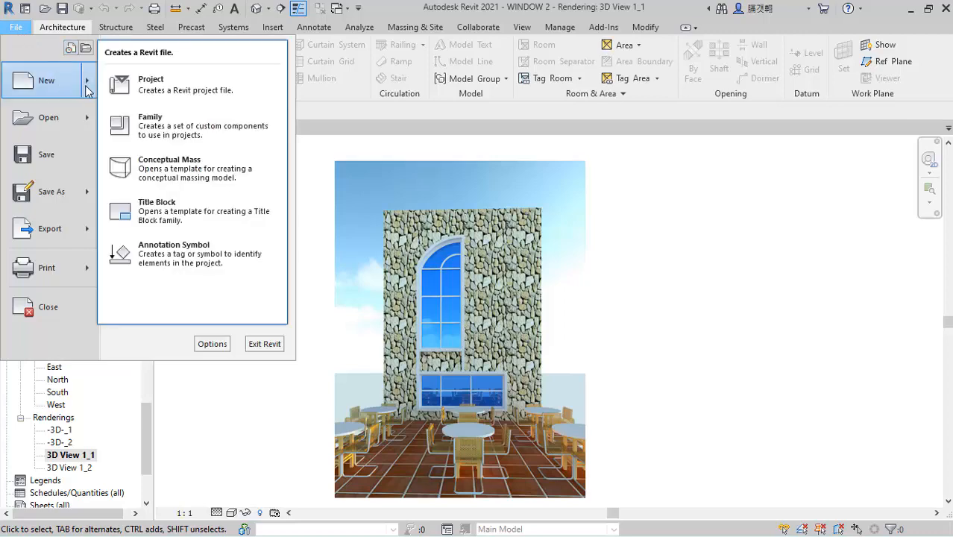
left_click(164, 91)
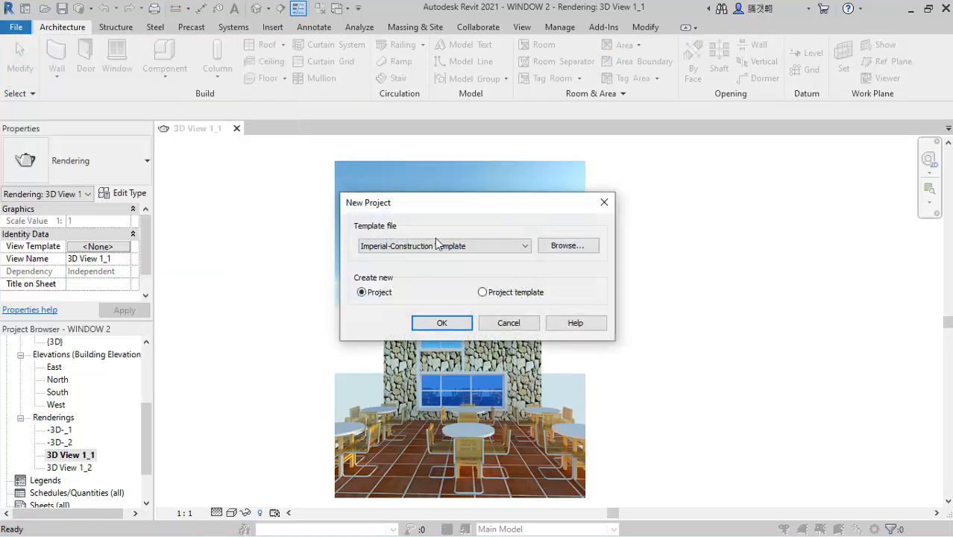
left_click(440, 245)
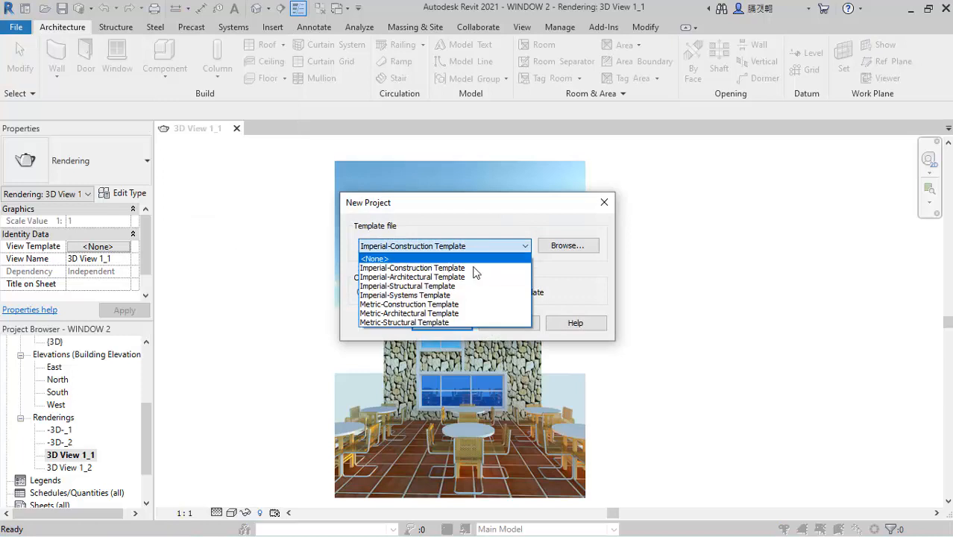
left_click(440, 314)
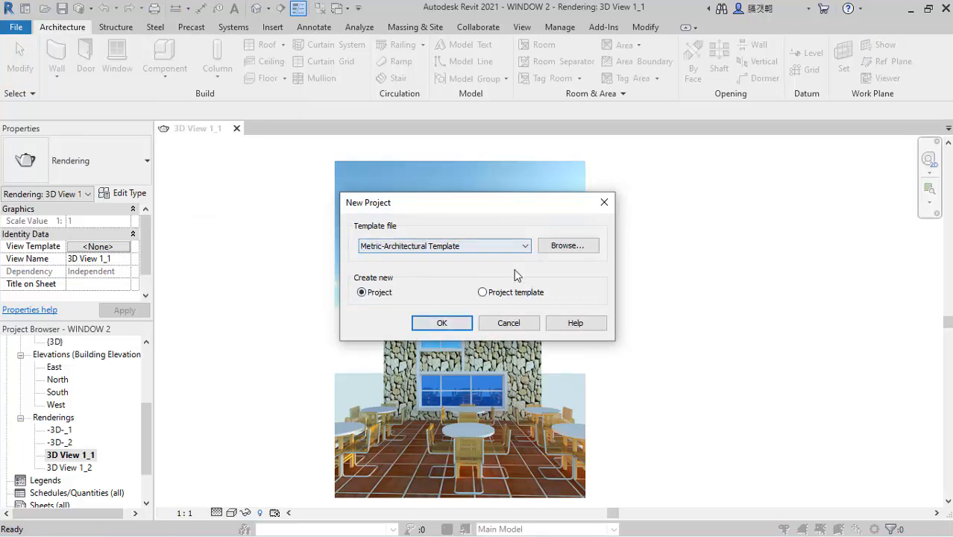
left_click(446, 324)
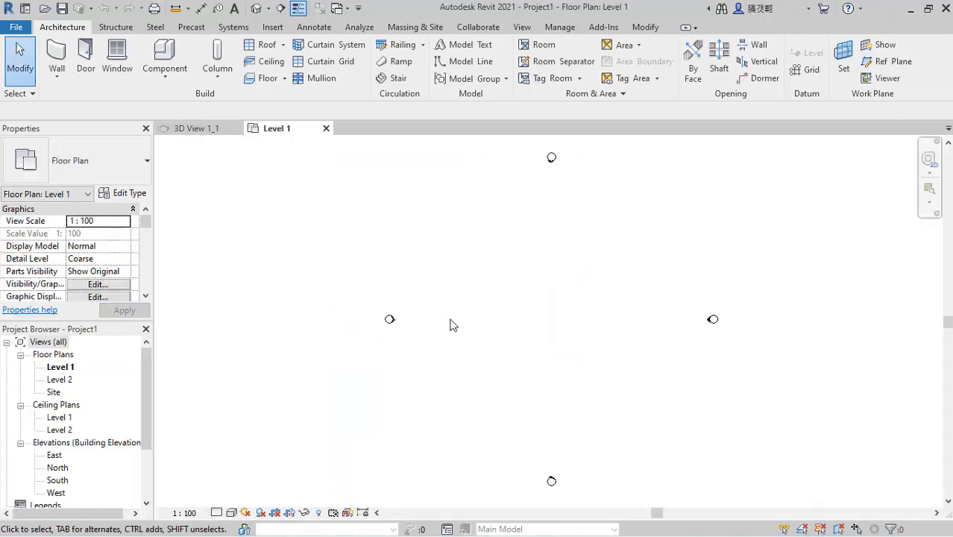
Step: Draw a horizontal Generic - 200mm basic wall 5600 mm long in the middle of the Level 1 plan
scroll(595, 248, "up", 2)
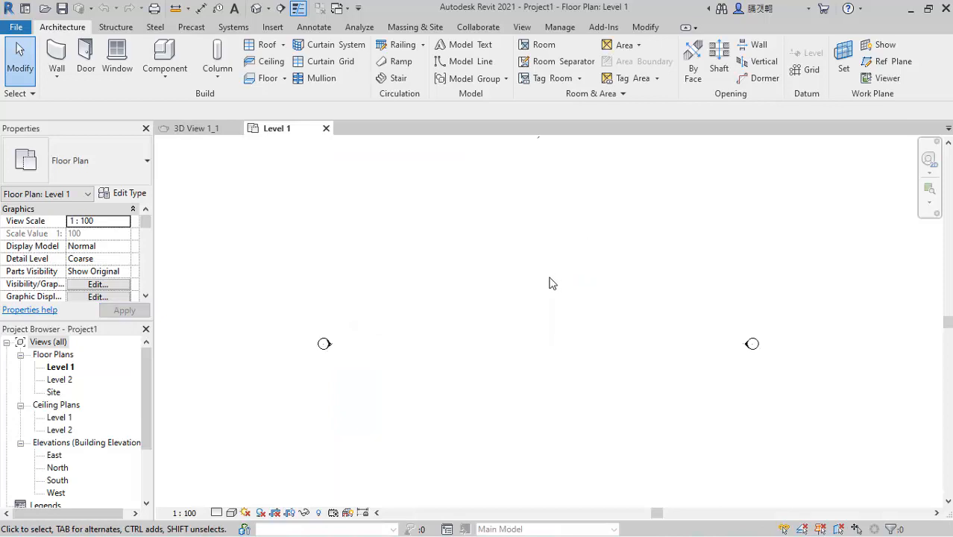
scroll(561, 273, "down", 5)
scroll(578, 275, "up", 3)
scroll(574, 304, "down", 1)
scroll(627, 302, "up", 2)
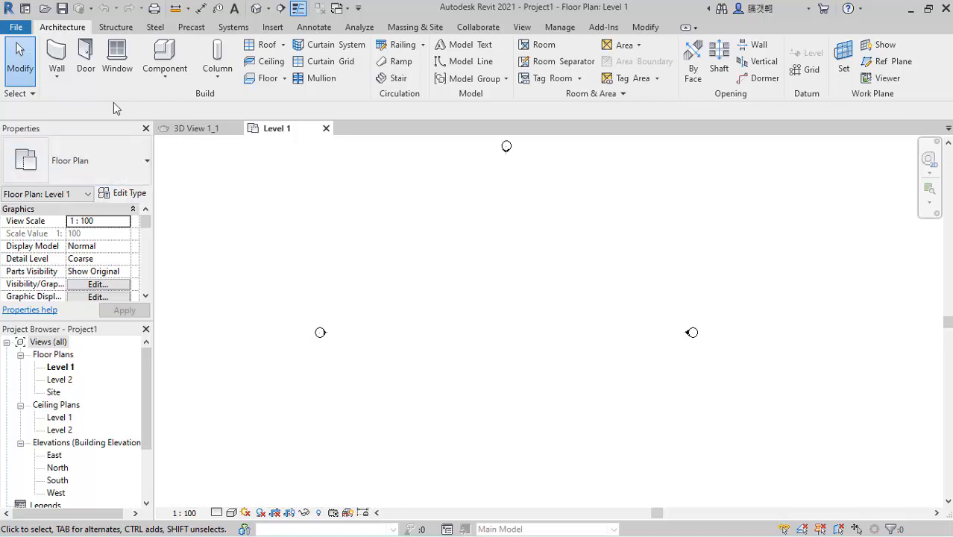
left_click(54, 69)
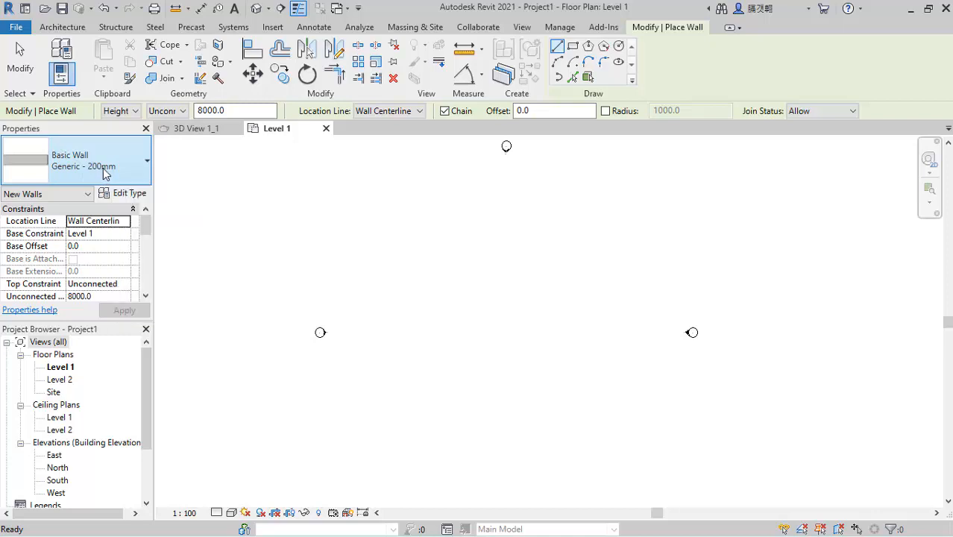
left_click(444, 322)
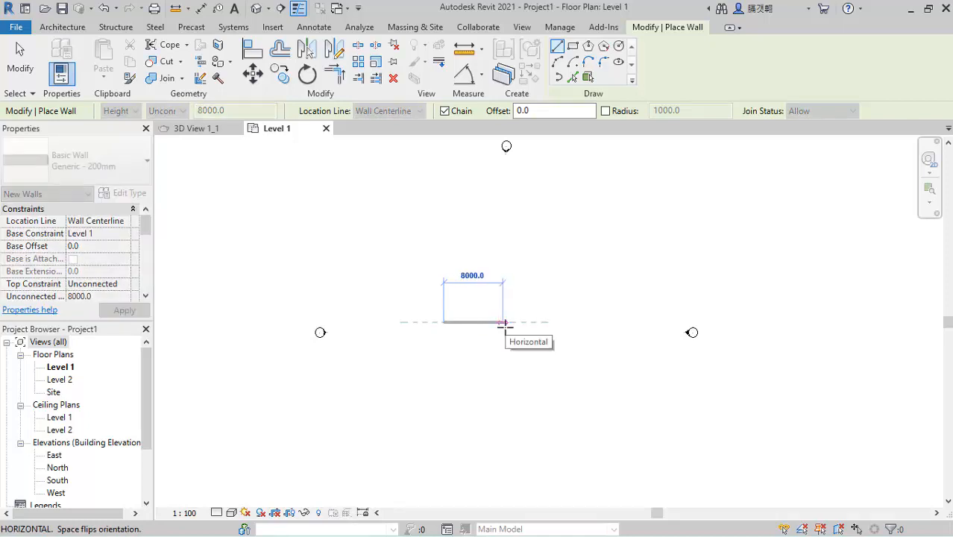
type("5600")
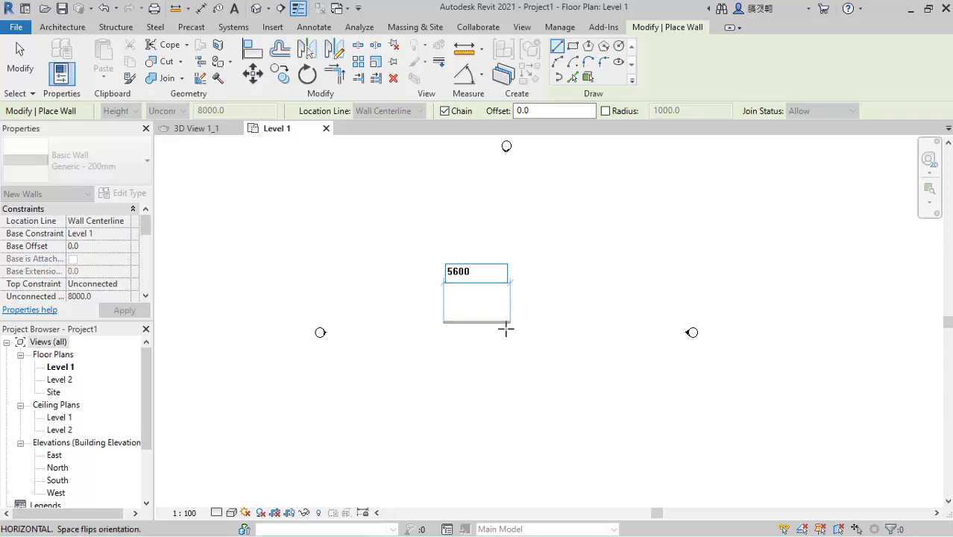
key("Return")
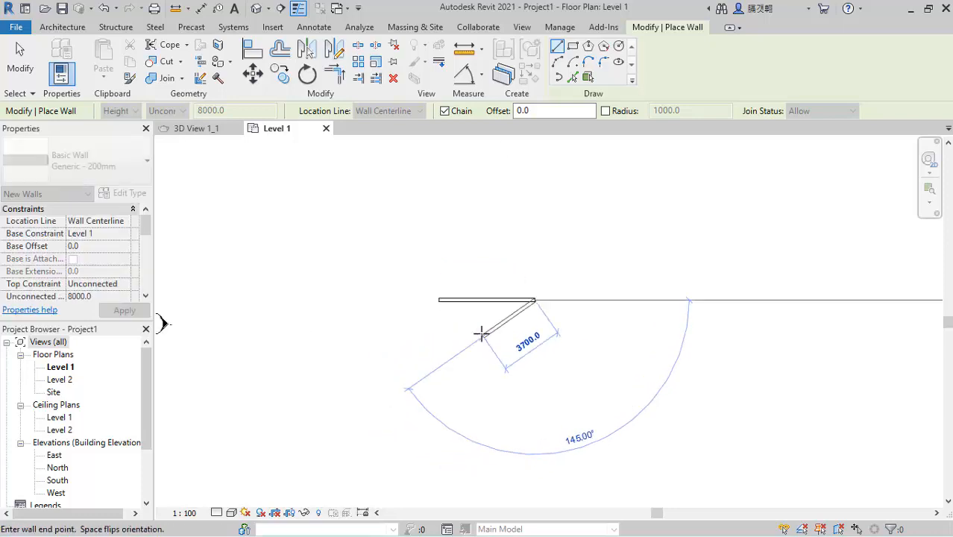
key("Escape")
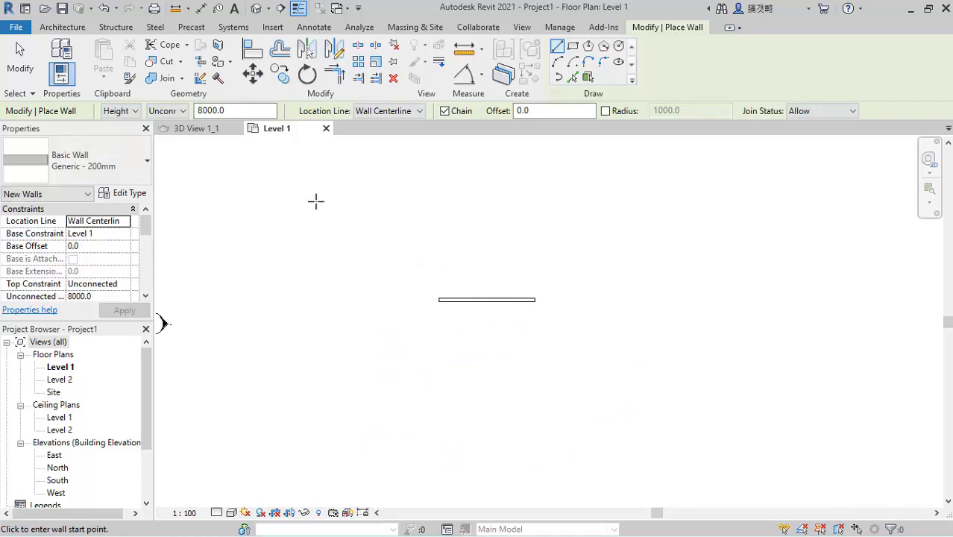
Step: Start a Generic 150mm floor and sketch a rectangular boundary about 5600 by 7434 mm from the wall's upper-left corner downward
left_click(62, 27)
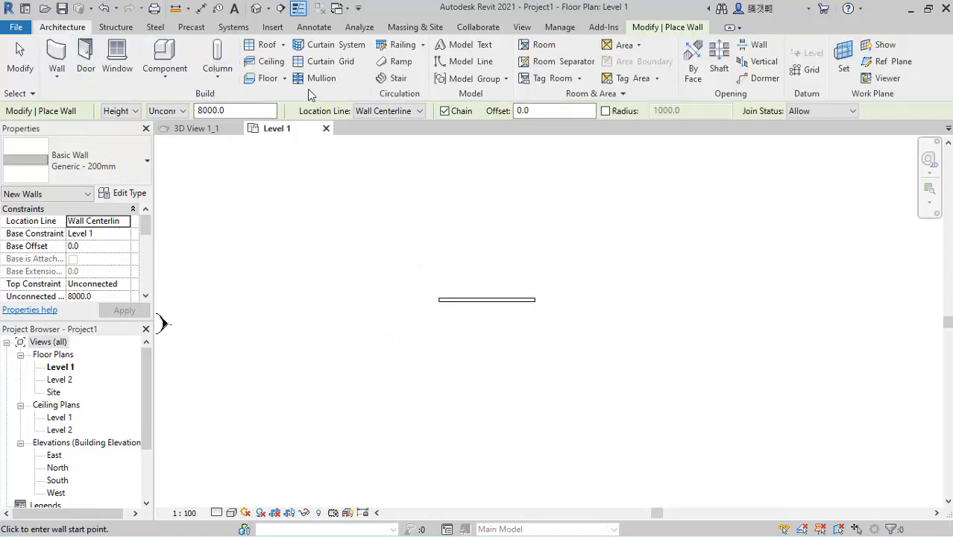
left_click(266, 78)
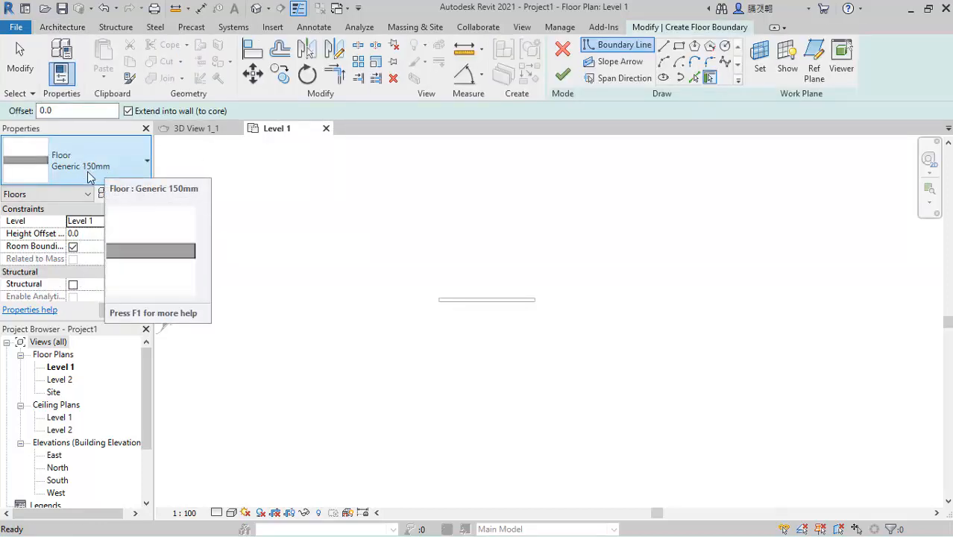
left_click(679, 46)
scroll(490, 337, "up", 2)
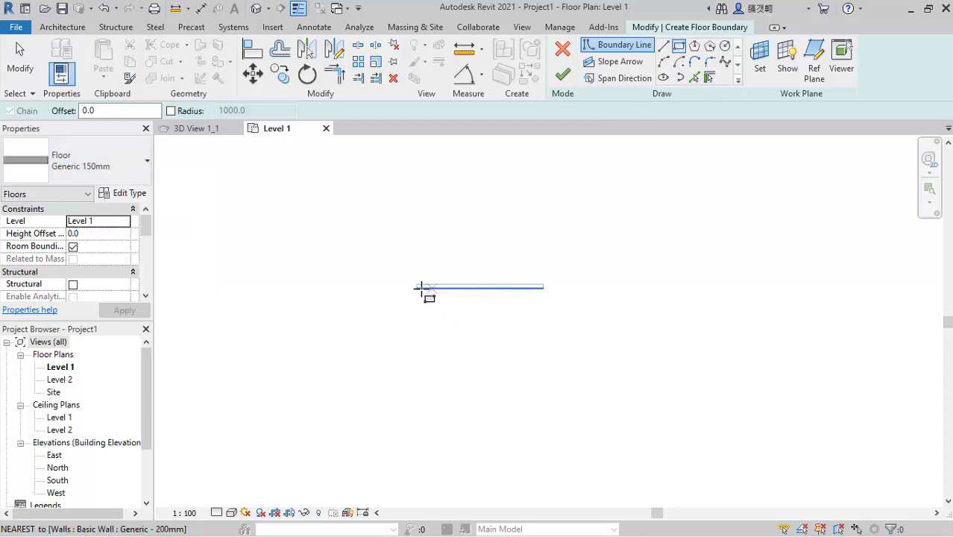
left_click(416, 284)
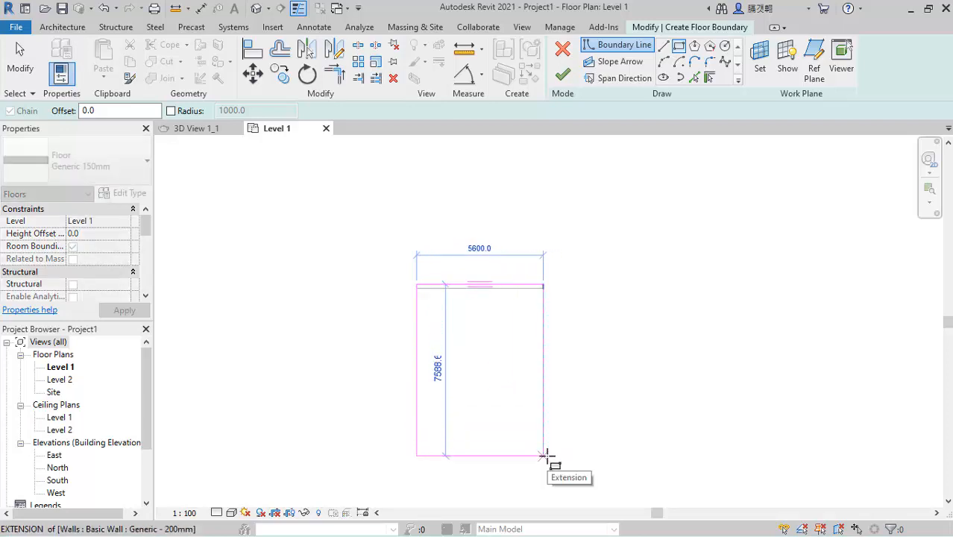
left_click(534, 451)
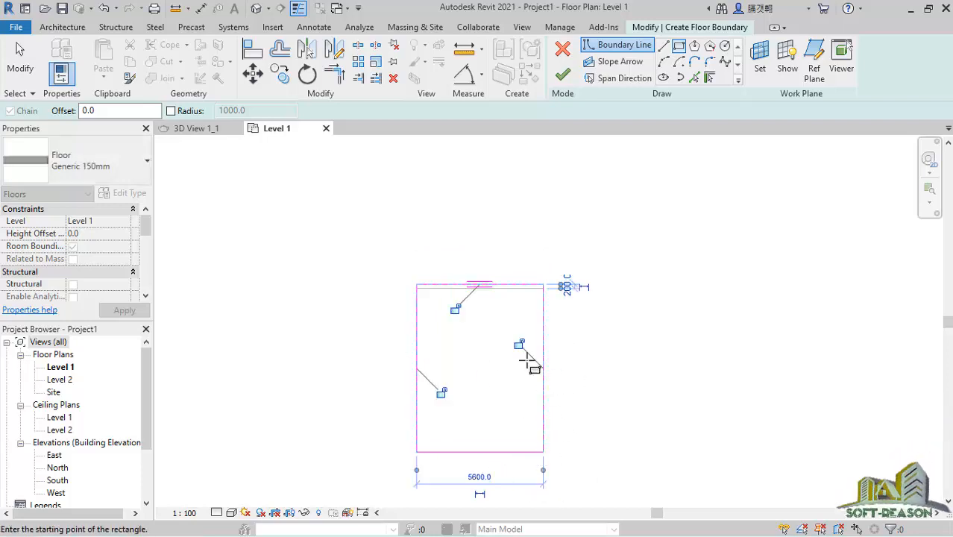
Step: Set the floor boundary's depth from the wall to 7500 mm and finish the floor
left_click(26, 69)
left_click(423, 381)
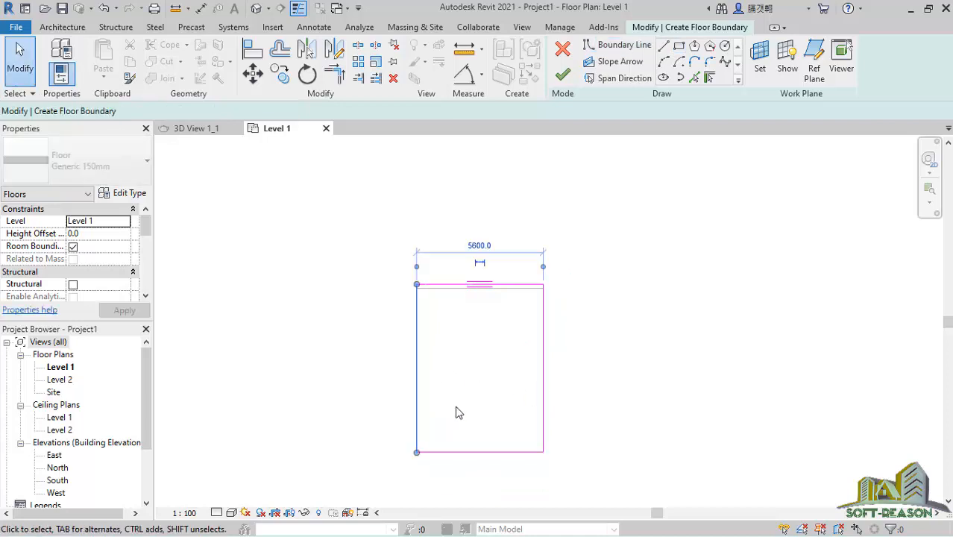
left_click(500, 453)
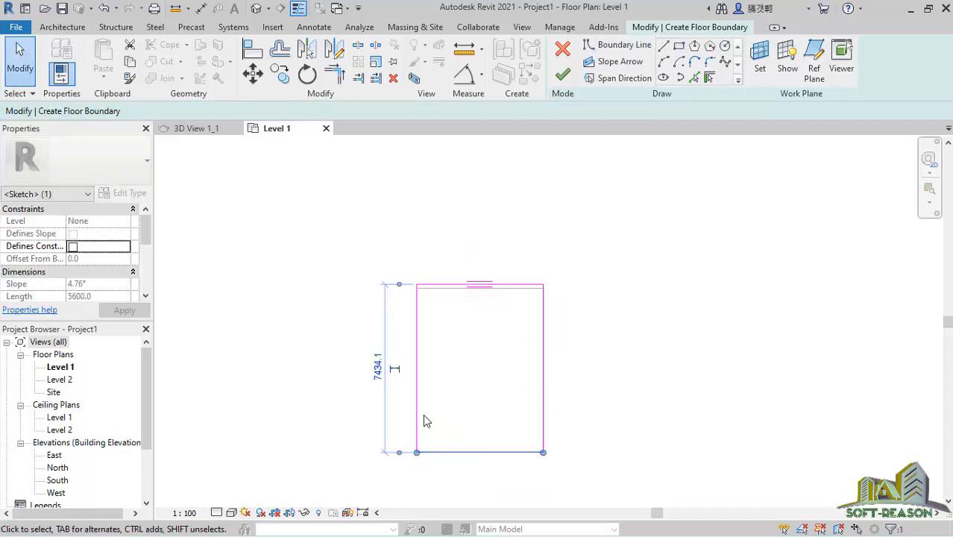
left_click(378, 368)
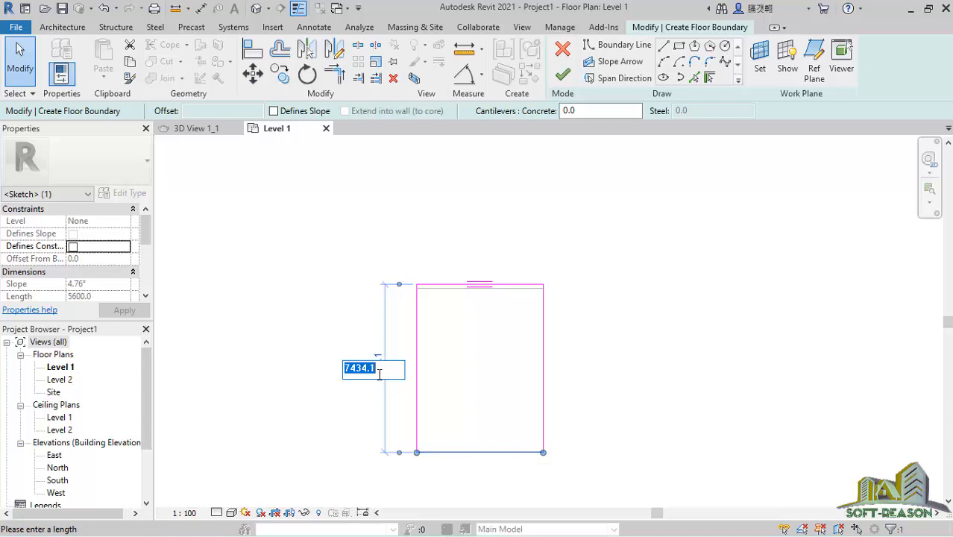
type("7500")
key("Return")
left_click(563, 296)
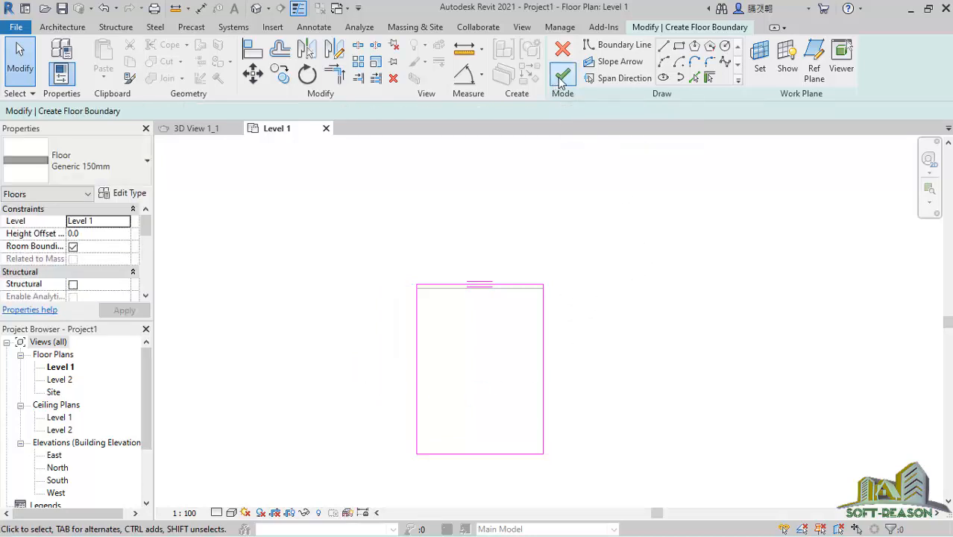
left_click(562, 74)
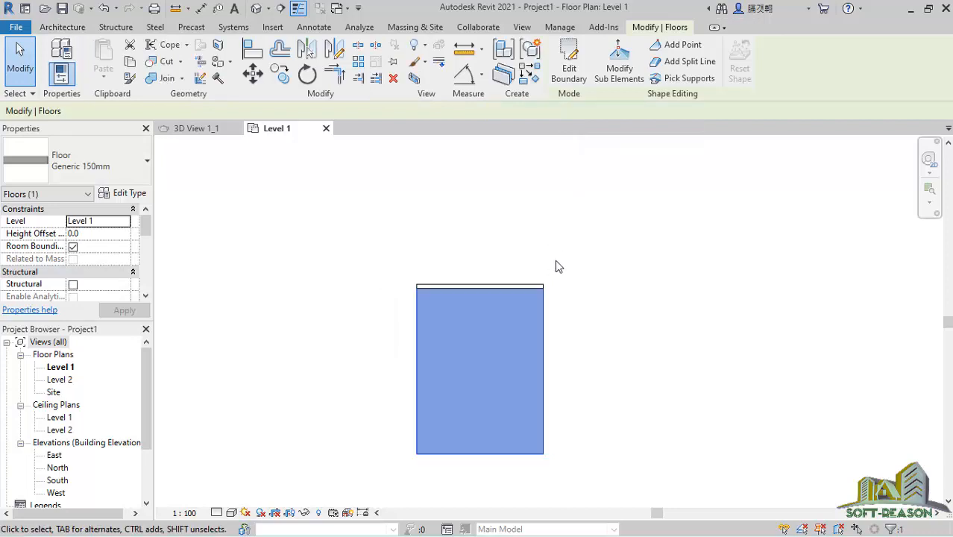
scroll(458, 312, "up", 5)
scroll(440, 299, "up", 1)
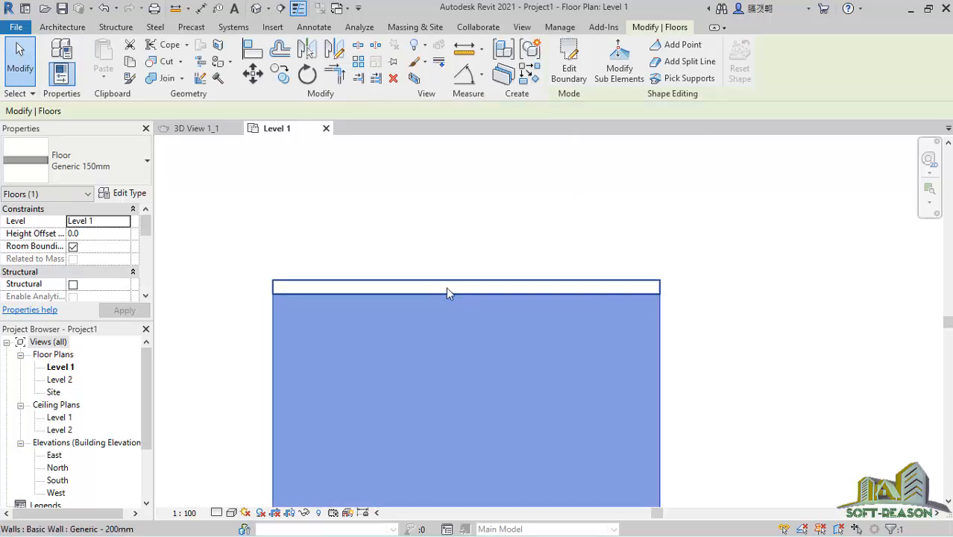
scroll(455, 289, "down", 1)
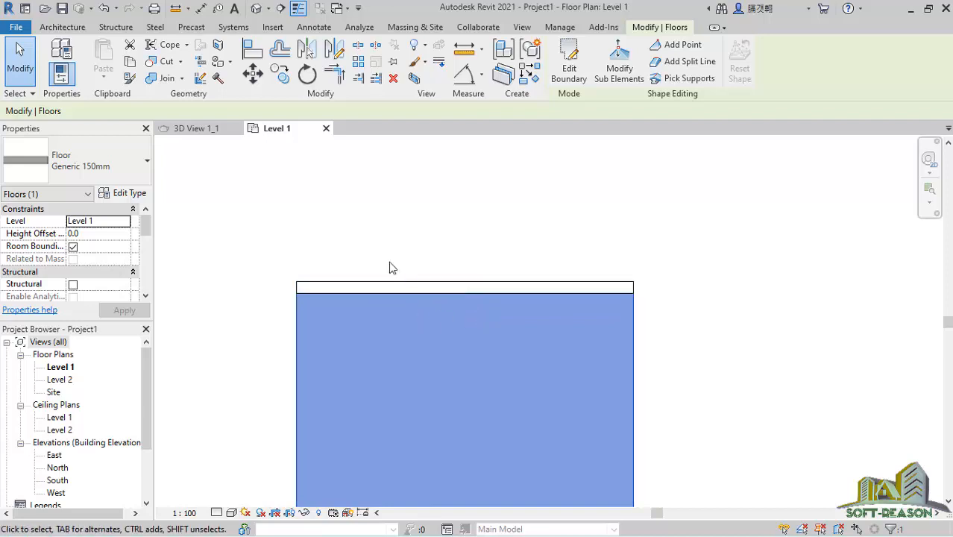
left_click(105, 162)
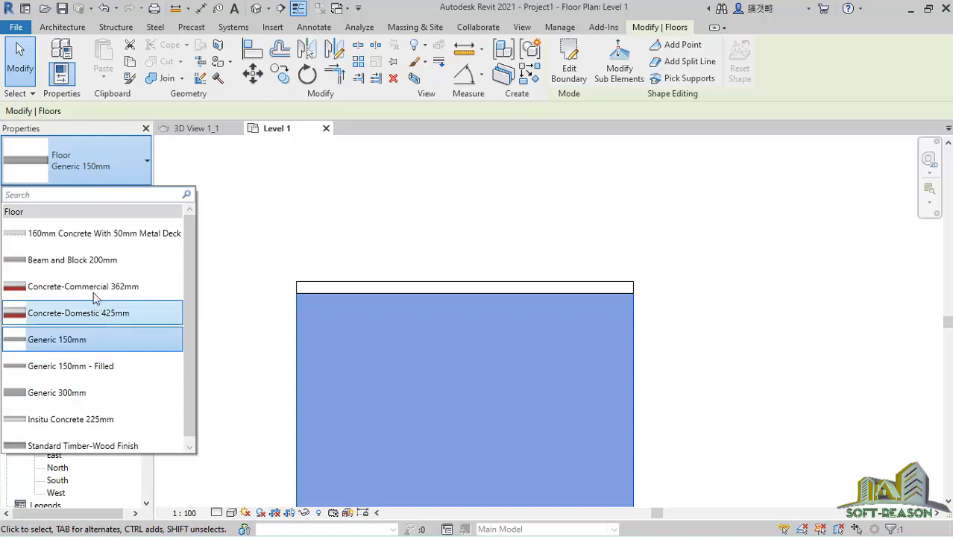
left_click(19, 70)
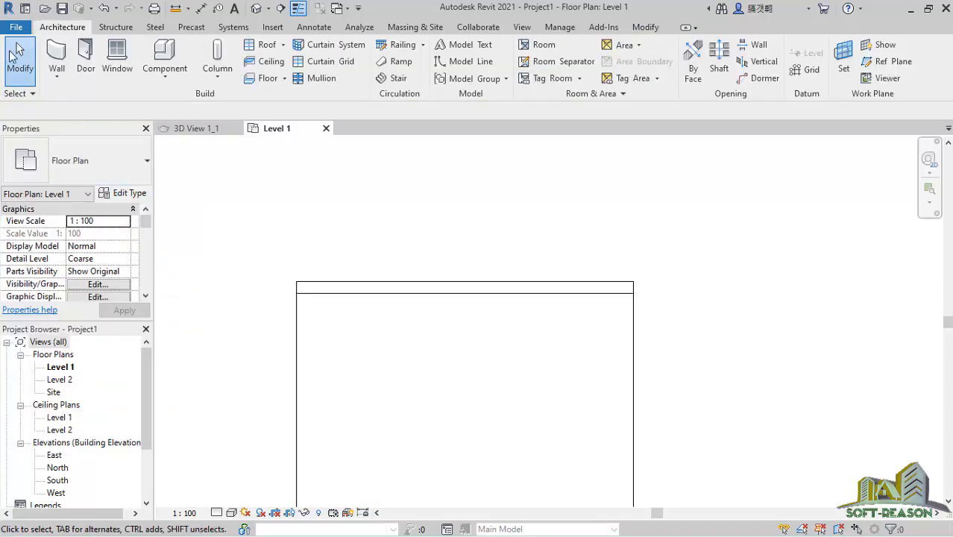
Step: Draw a 3000 mm long Exterior Glazing curtain wall along the existing wall's centerline, starting 1300 mm from its left end
left_click(57, 58)
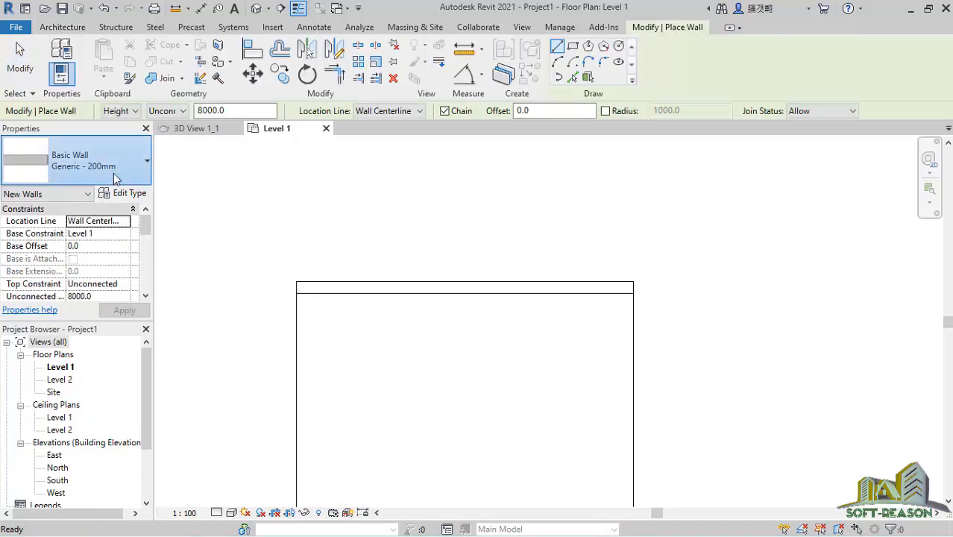
left_click(113, 175)
scroll(131, 388, "down", 5)
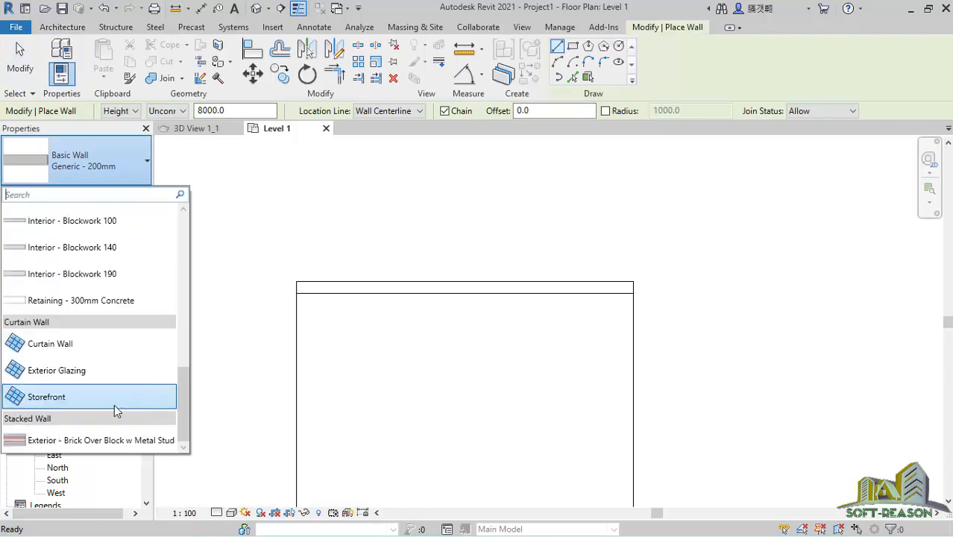
left_click(62, 379)
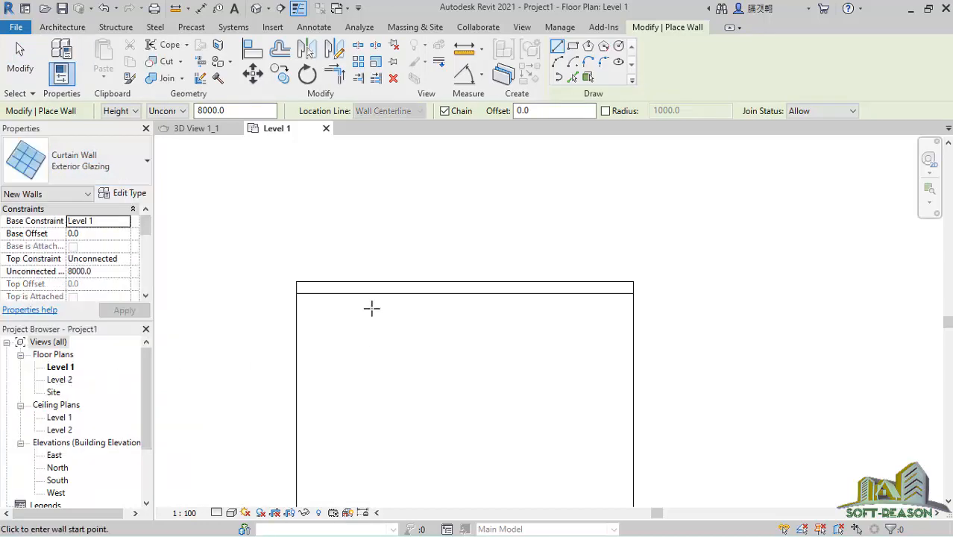
left_click(295, 286)
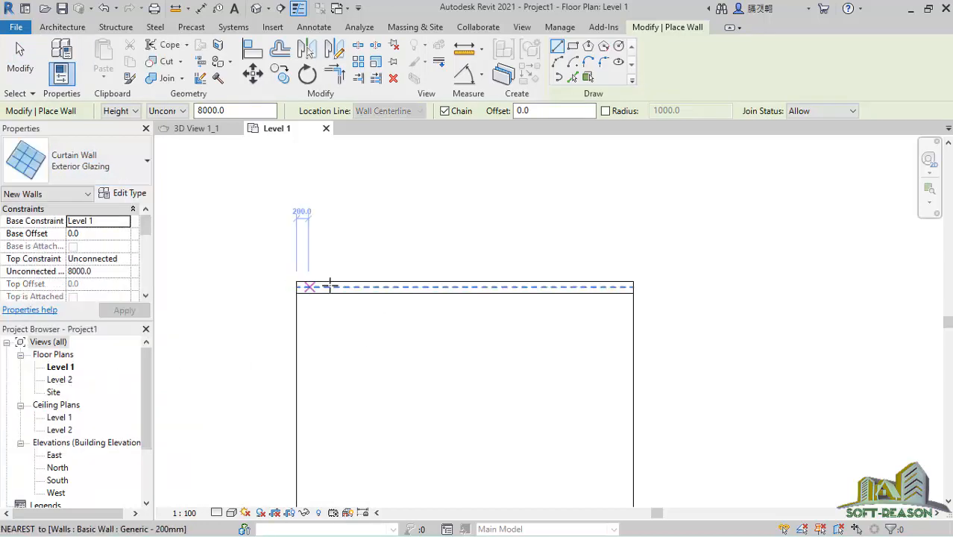
left_click(373, 288)
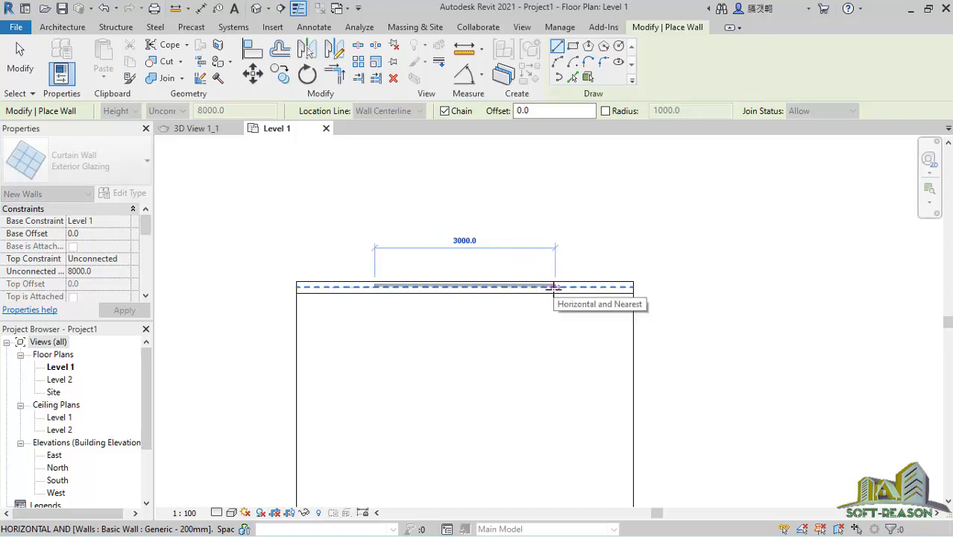
left_click(555, 286)
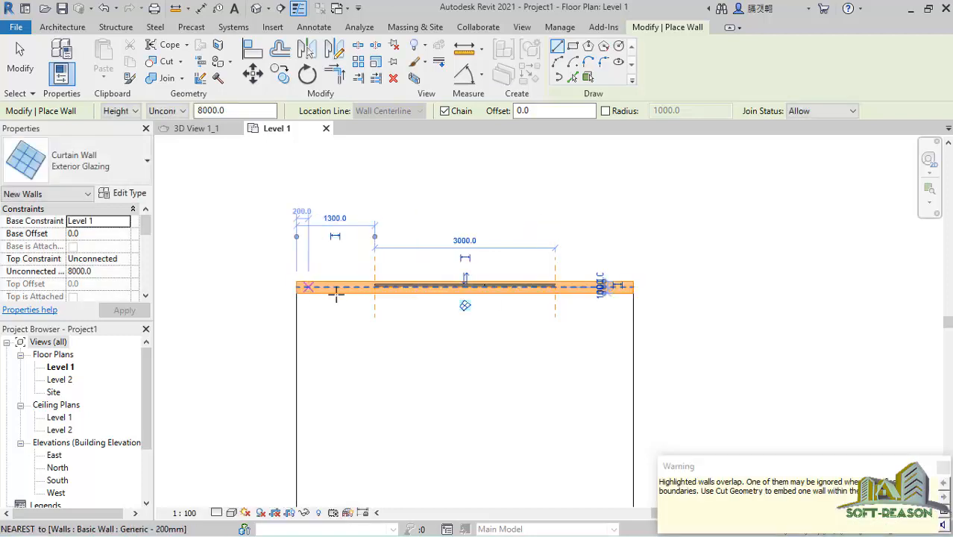
Step: Cut the Generic - 200mm wall with the Exterior Glazing curtain wall to embed the glazing in it
left_click(167, 62)
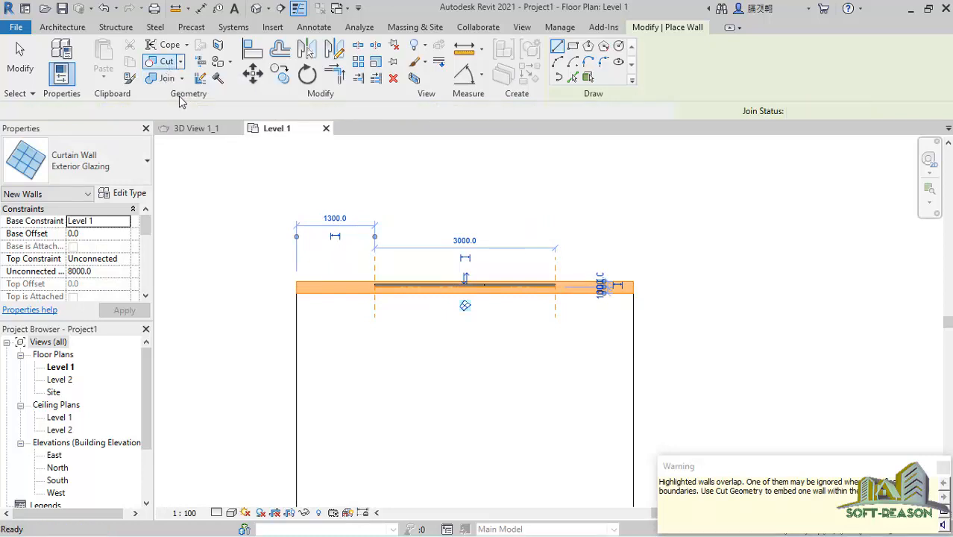
left_click(329, 284)
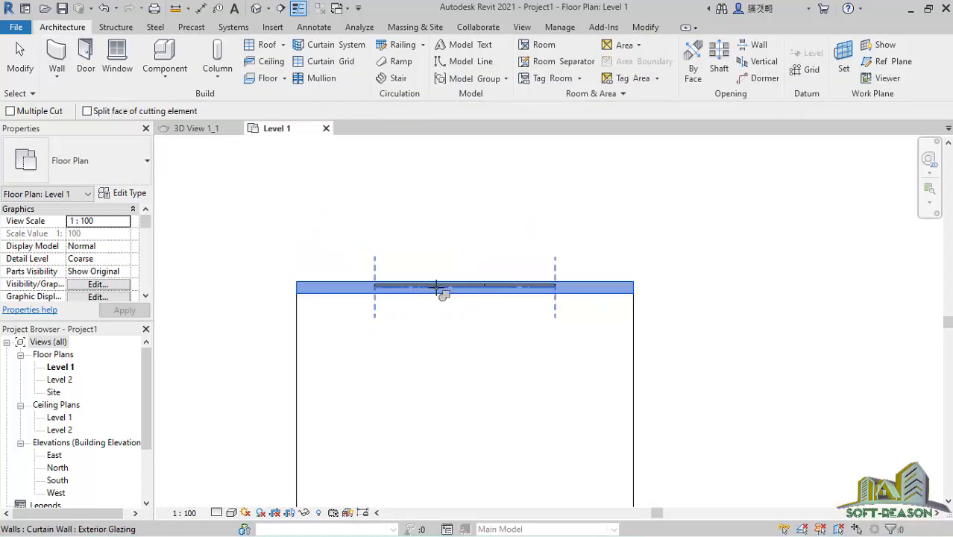
left_click(441, 286)
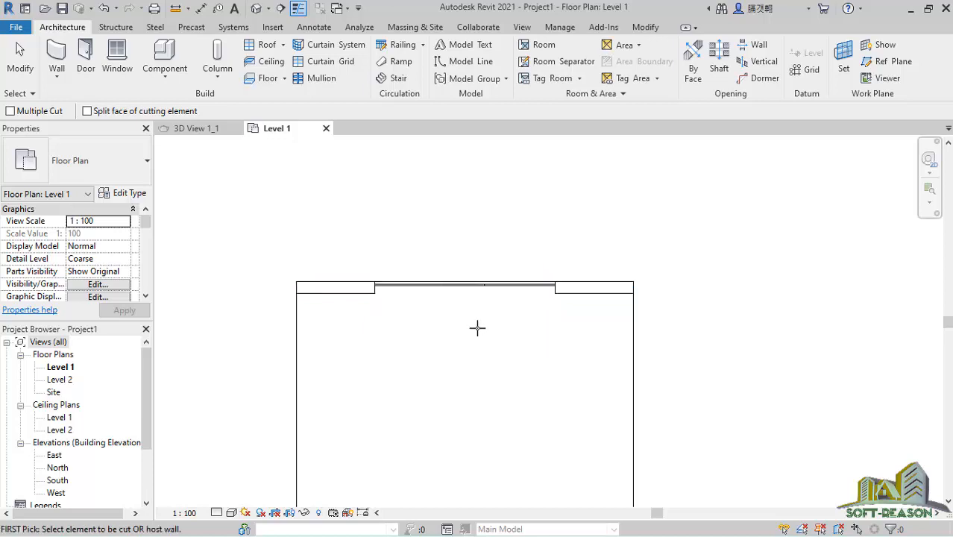
scroll(474, 301, "up", 2)
scroll(474, 305, "down", 4)
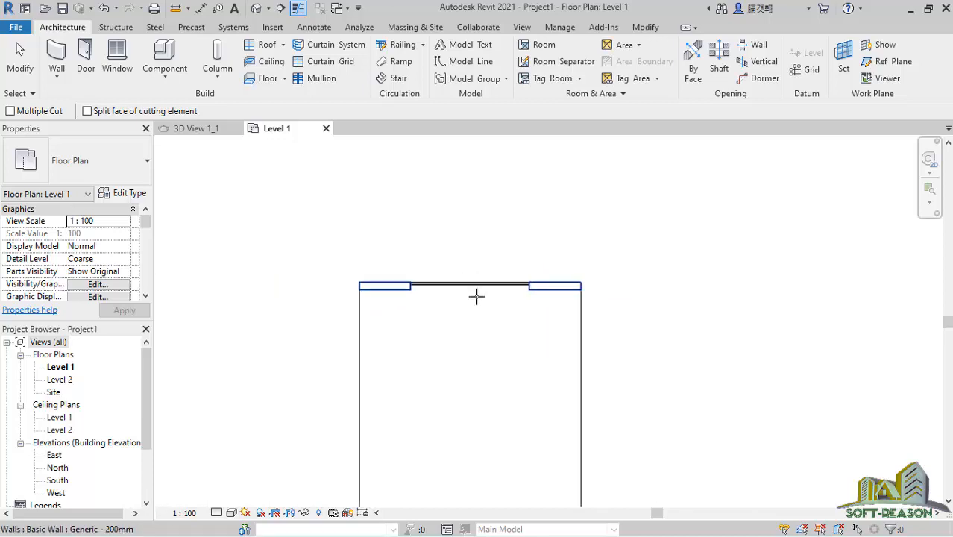
key("Escape")
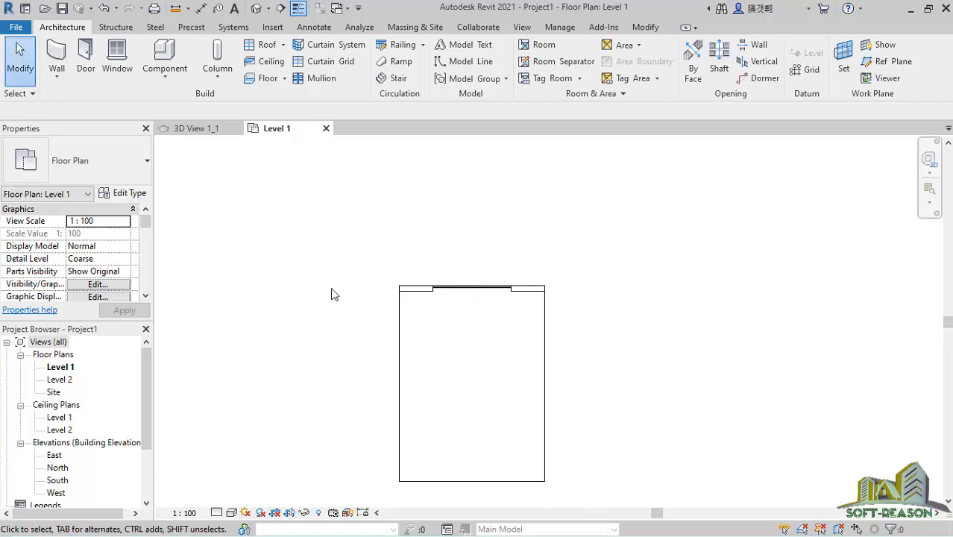
Step: Open the default 3D view and examine the wall, embedded glazing and floor from the front
left_click(256, 8)
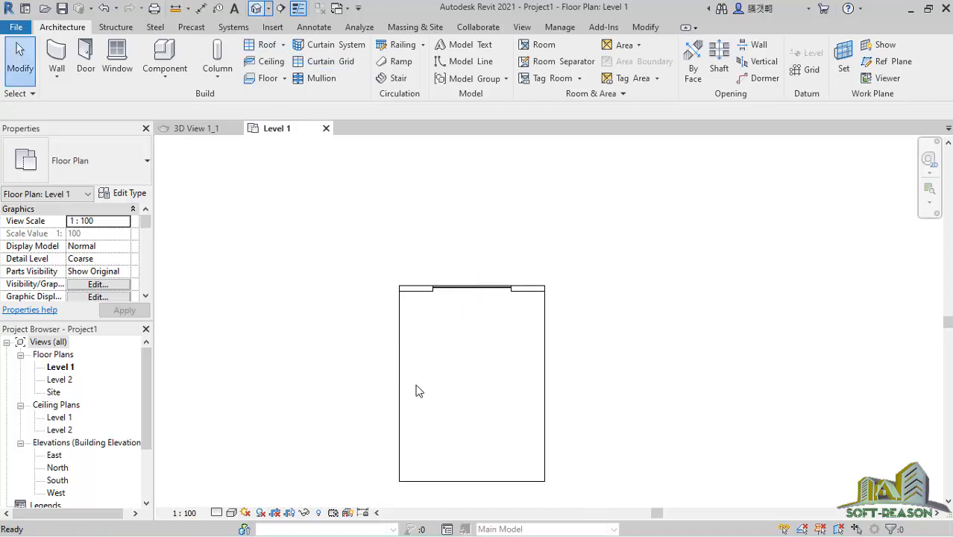
scroll(539, 358, "up", 4)
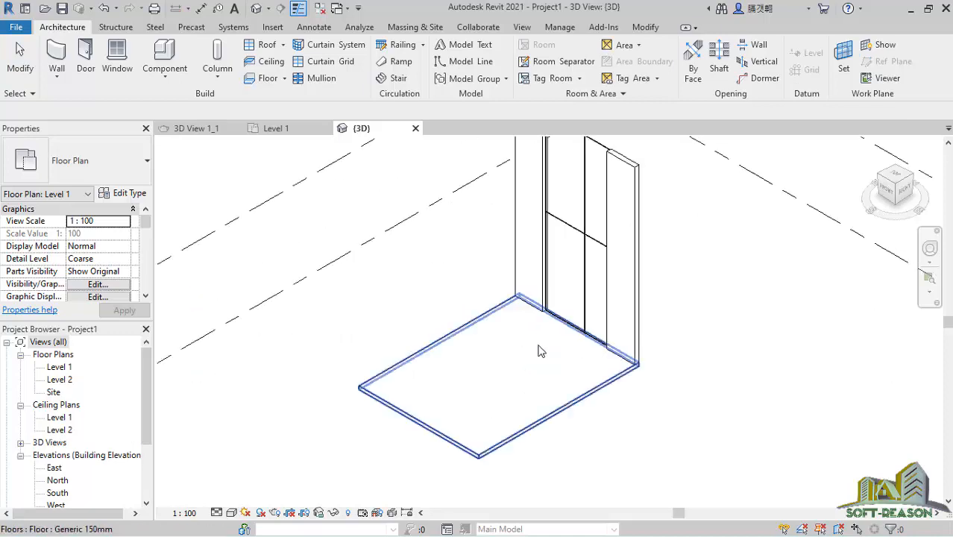
scroll(446, 470, "down", 4)
middle_click_drag(472, 394, 522, 344, "shift")
scroll(549, 323, "up", 5)
scroll(568, 304, "down", 4)
scroll(519, 357, "up", 5)
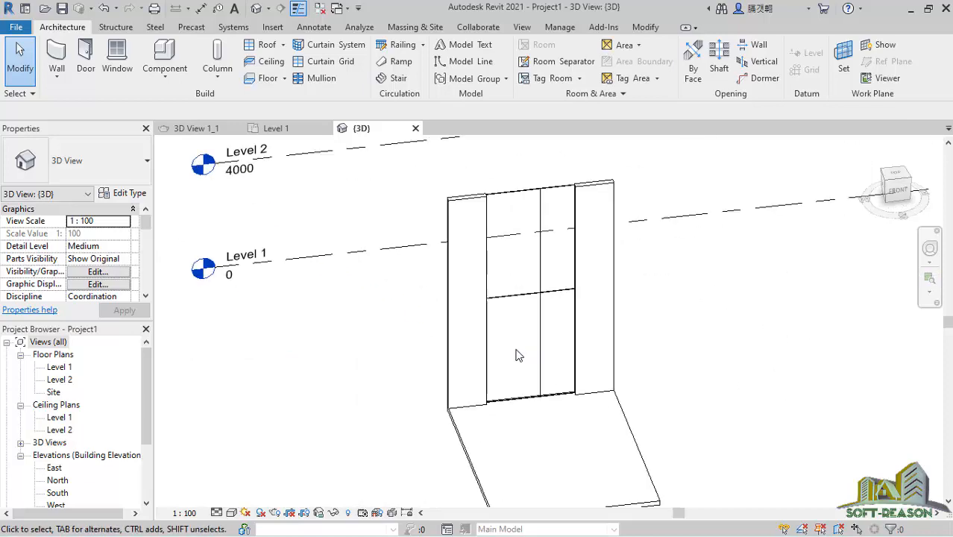
scroll(486, 431, "down", 2)
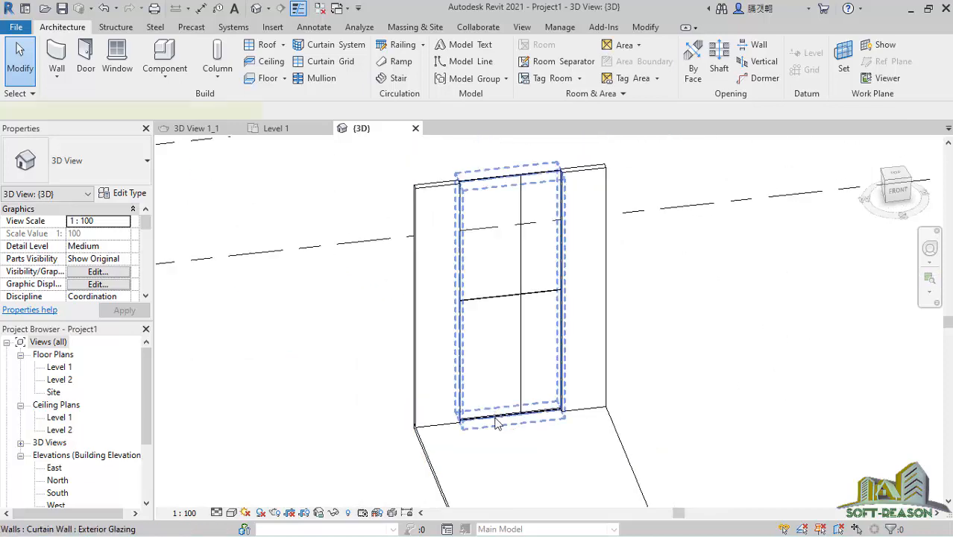
left_click(497, 423)
left_click(653, 323)
left_click(603, 296)
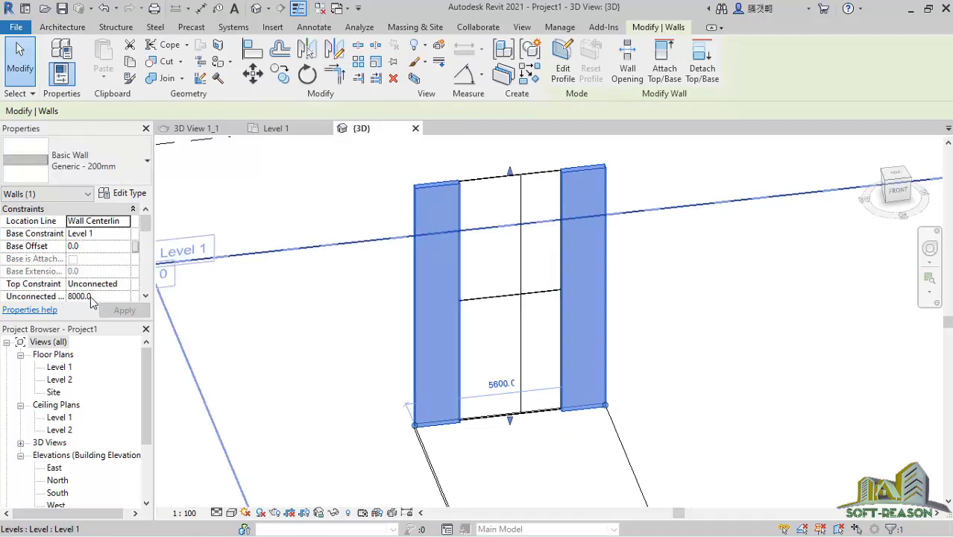
left_click(725, 302)
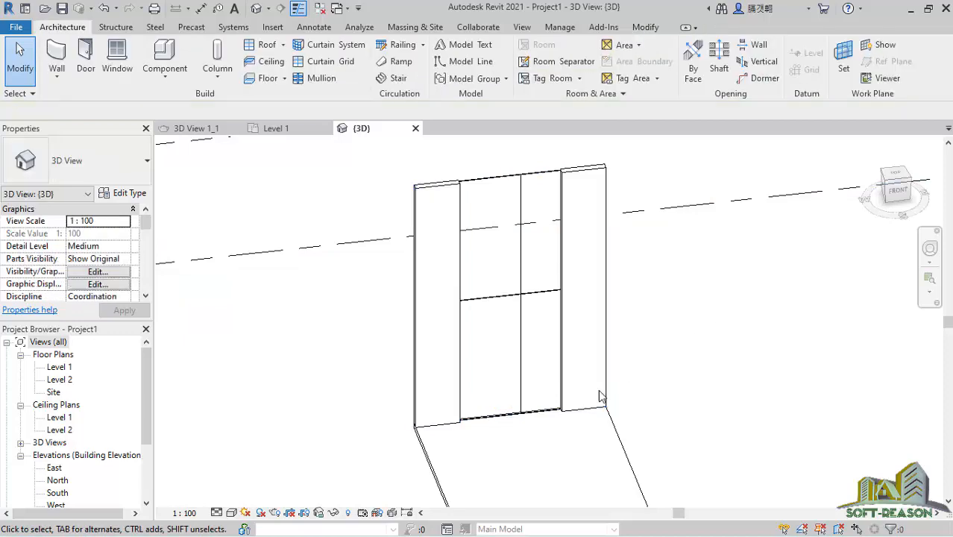
Step: Set the curtain wall's base offset to 450 mm and its unconnected height to 6500 mm
left_click(485, 359)
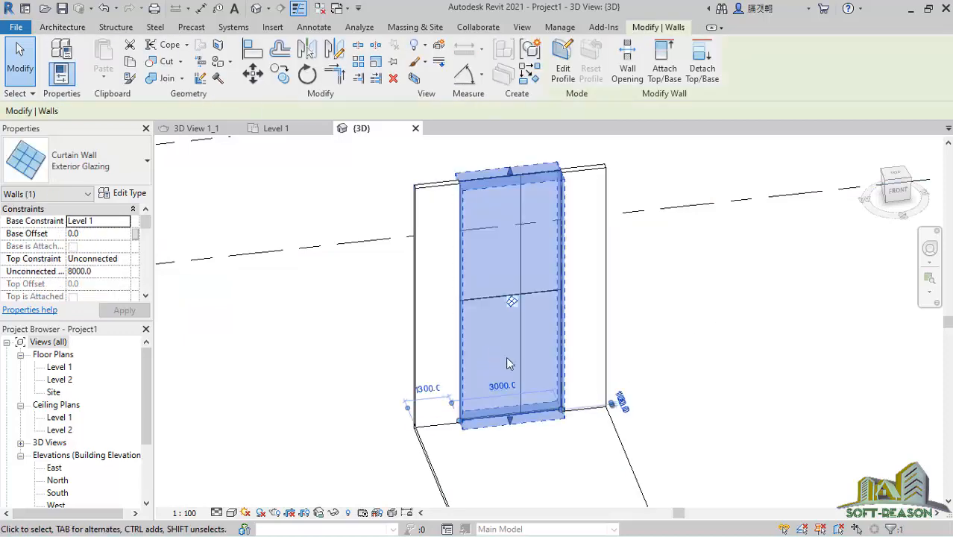
left_click(86, 233)
type("450")
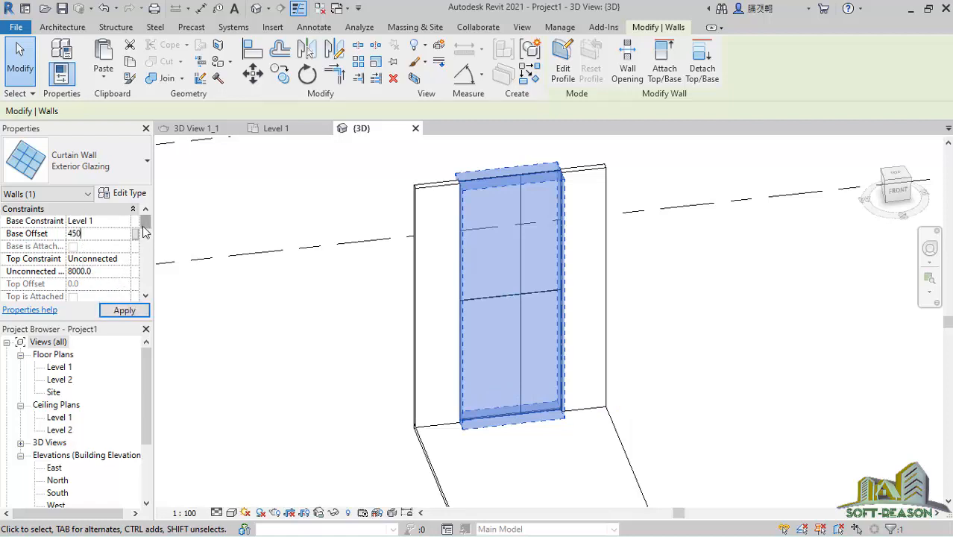
mouse_move(145, 229)
left_mouse_down()
mouse_move(147, 246)
mouse_move(147, 232)
left_mouse_up()
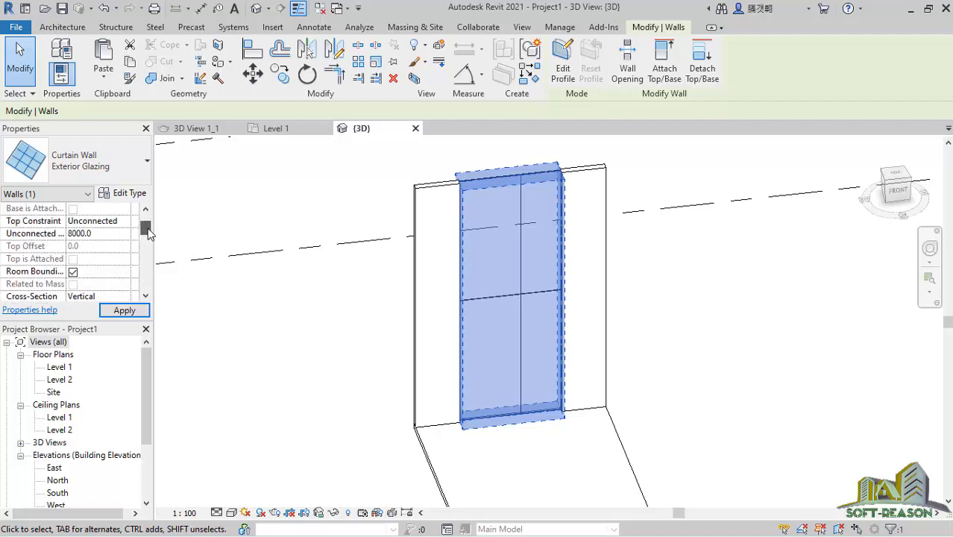
left_click(105, 234)
type("6500")
left_click(117, 309)
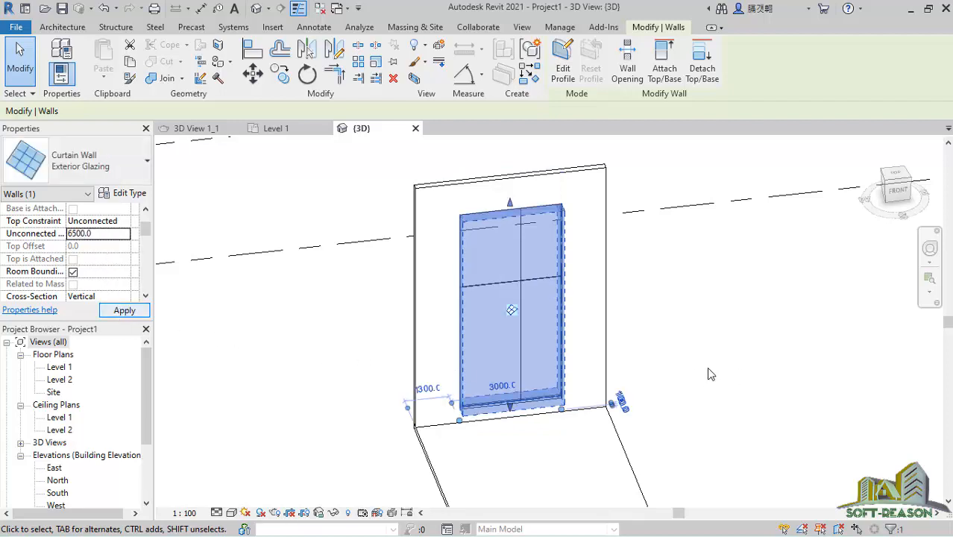
left_click(687, 228)
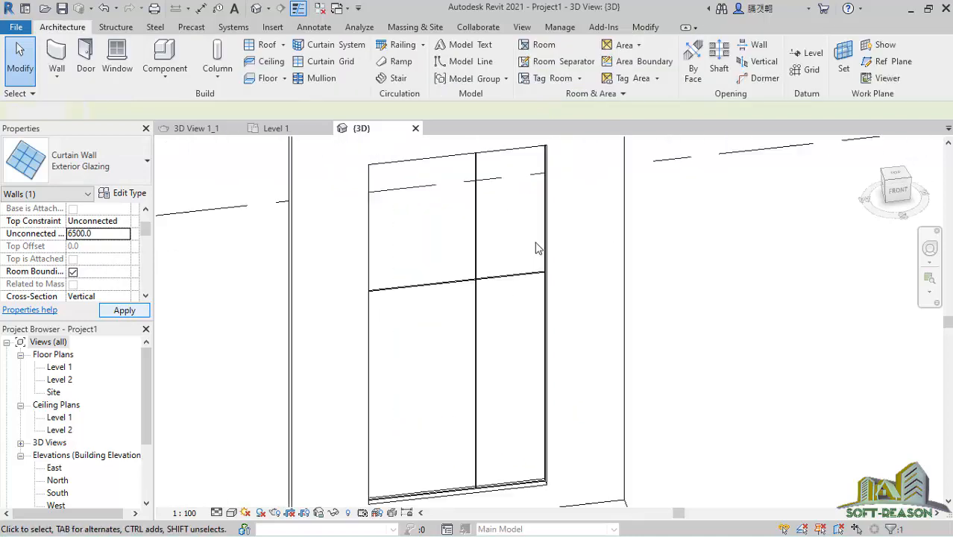
Step: Start editing the curtain wall's profile and open the South elevation to work on the sketch
middle_click_drag(544, 337, 557, 291)
left_click(476, 366)
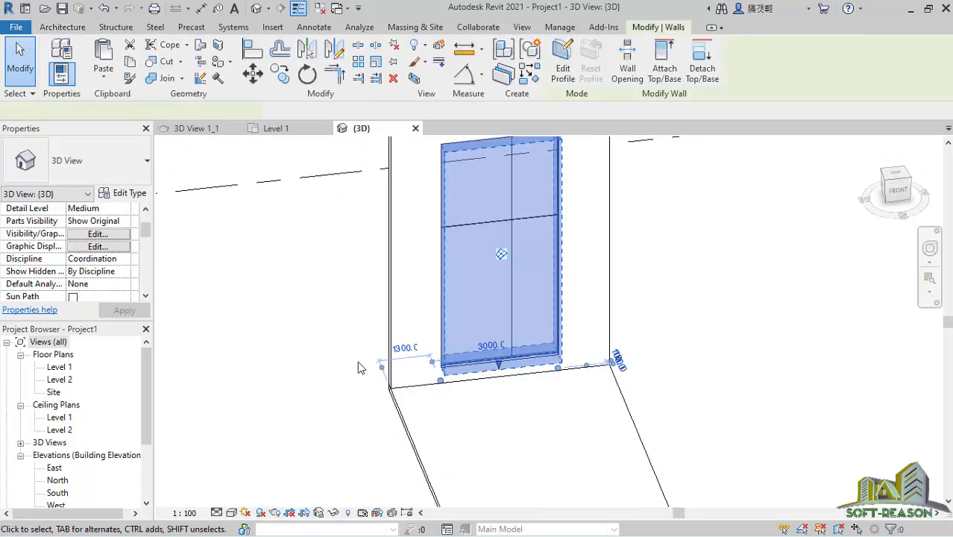
scroll(432, 309, "down", 3)
scroll(427, 304, "up", 3)
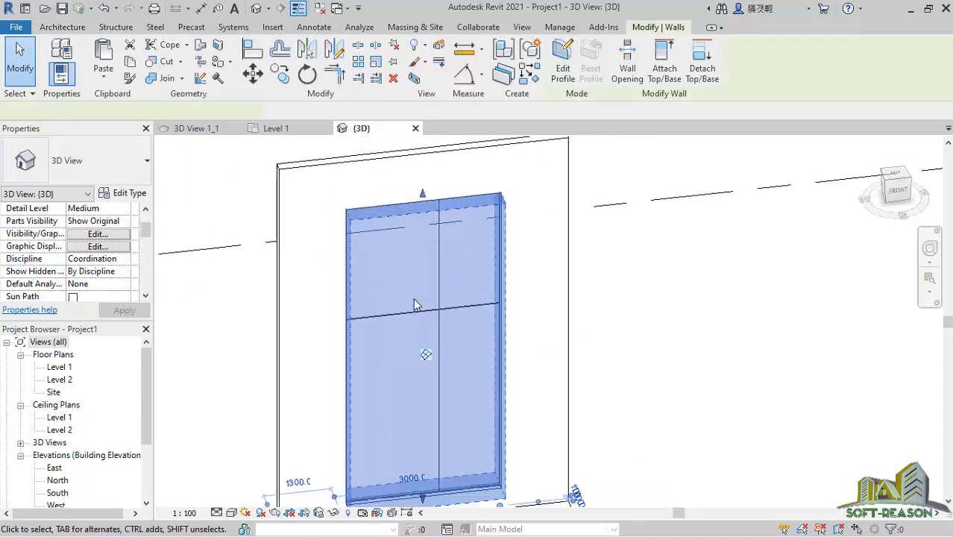
left_click(415, 306)
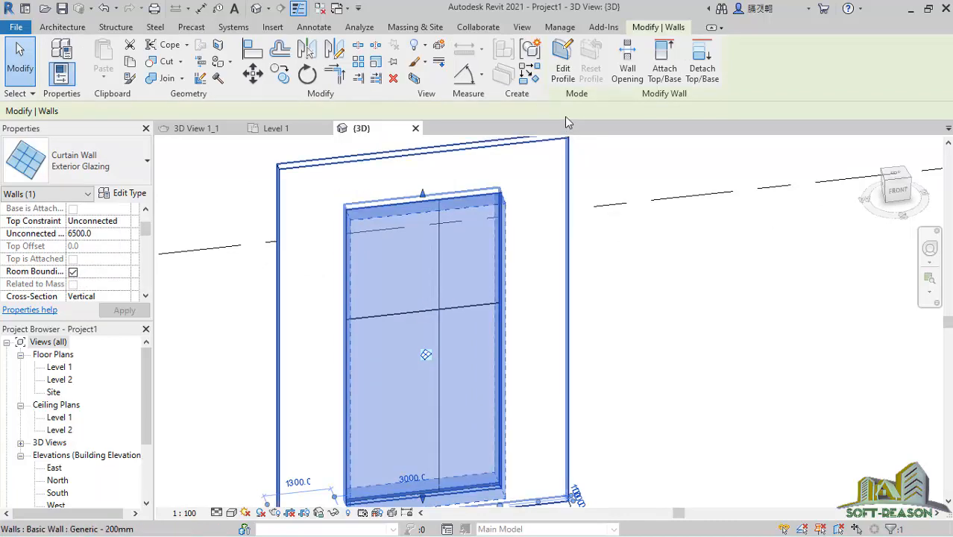
left_click(563, 64)
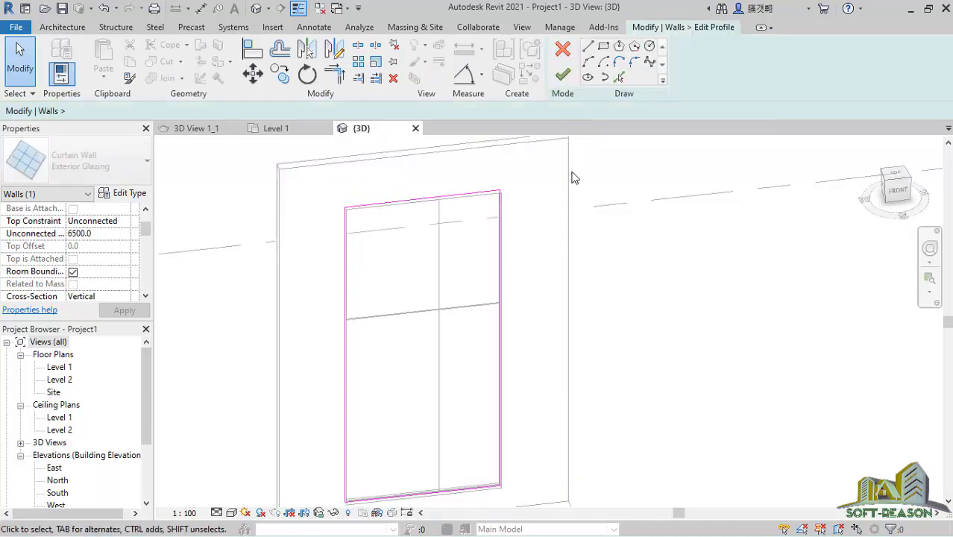
scroll(453, 237, "down", 5)
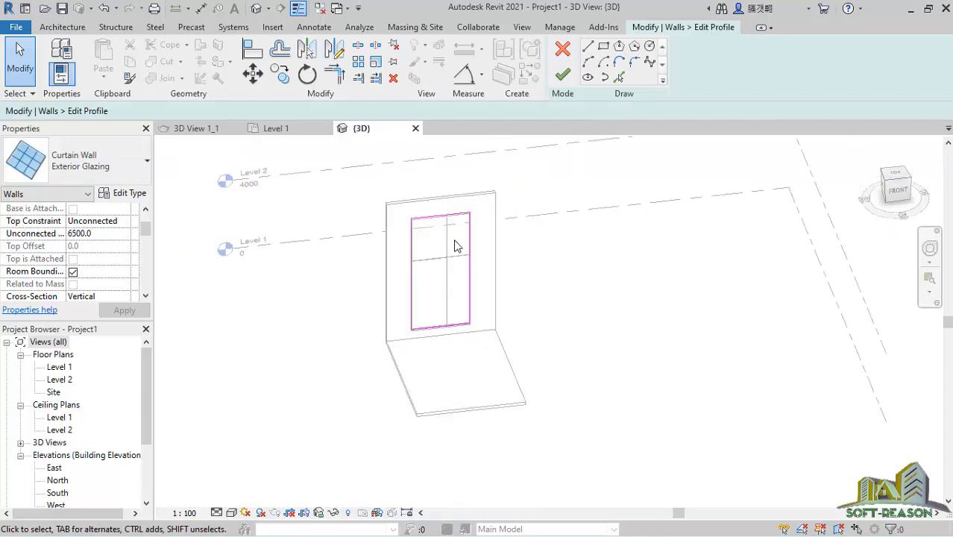
double_click(57, 493)
scroll(395, 328, "up", 2)
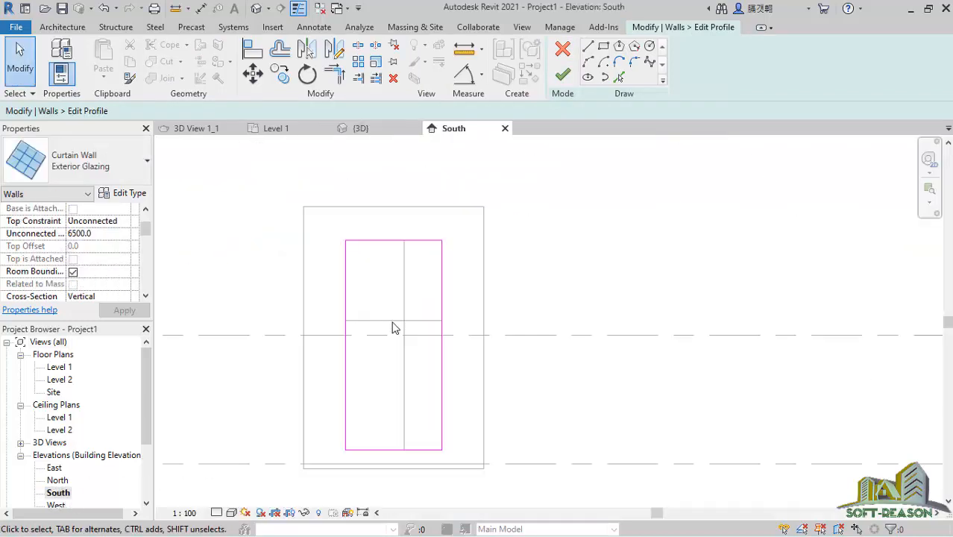
scroll(434, 209, "up", 3)
scroll(437, 237, "down", 2)
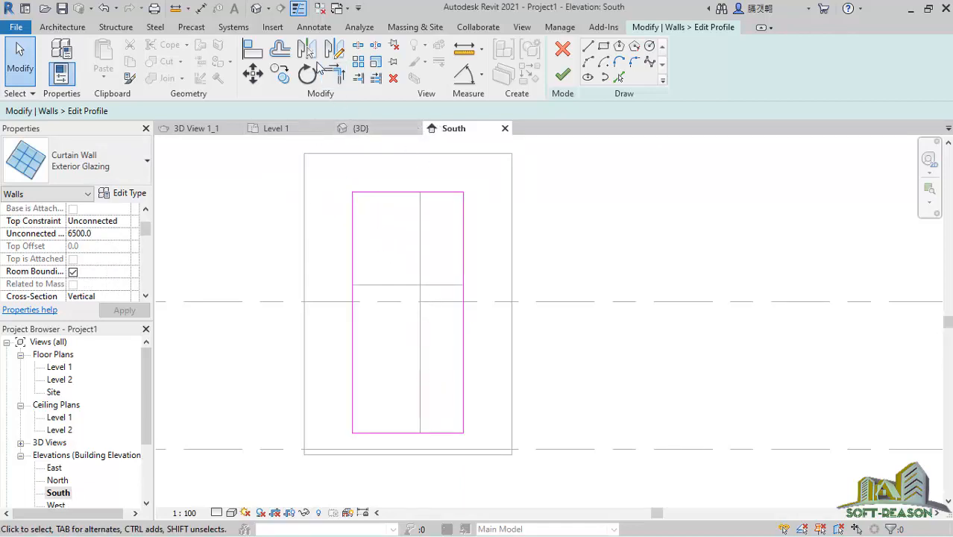
Step: Offset a copy of the profile's bottom edge 1200 mm upward, and copy that new line another 800 mm upward
left_click(280, 50)
double_click(320, 111)
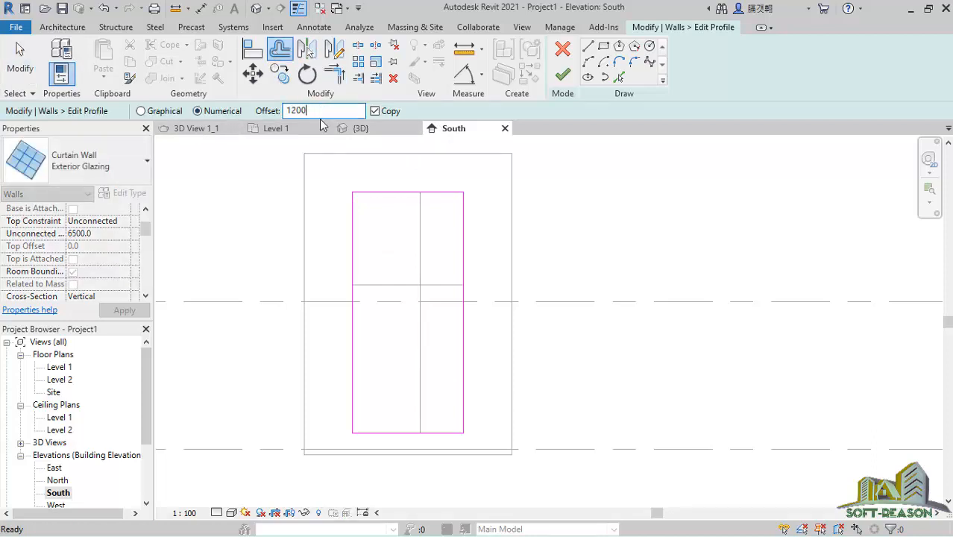
left_click(396, 434)
left_click_drag(323, 112, 280, 111)
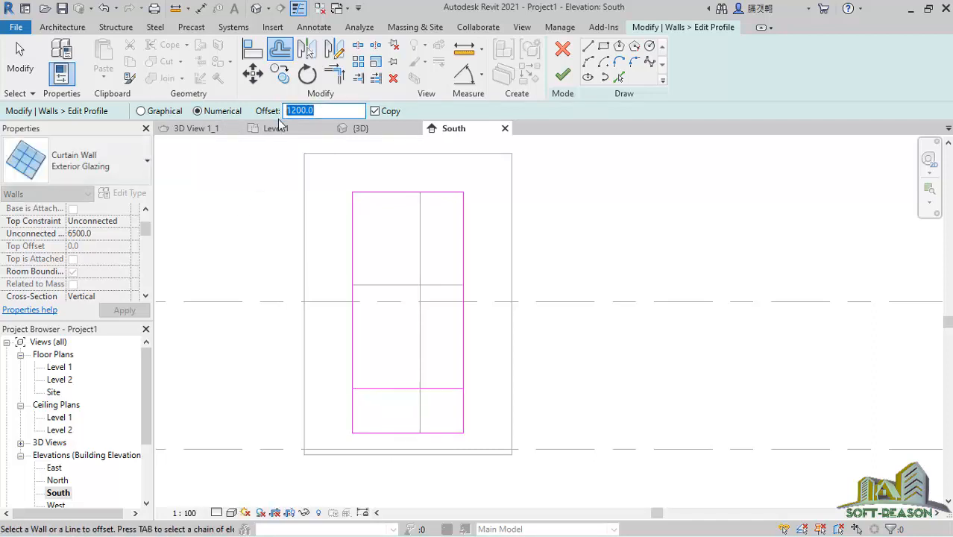
type("80.0")
type("0")
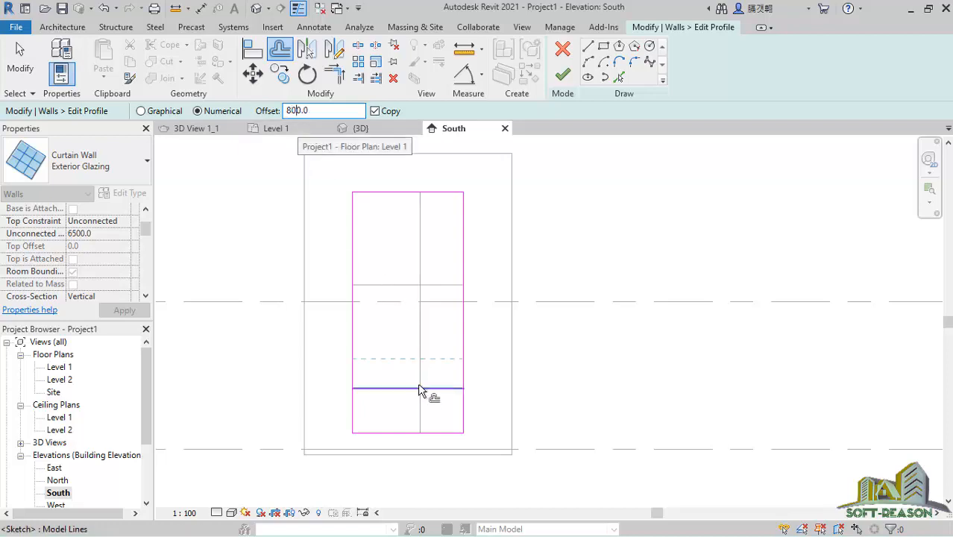
left_click(404, 388)
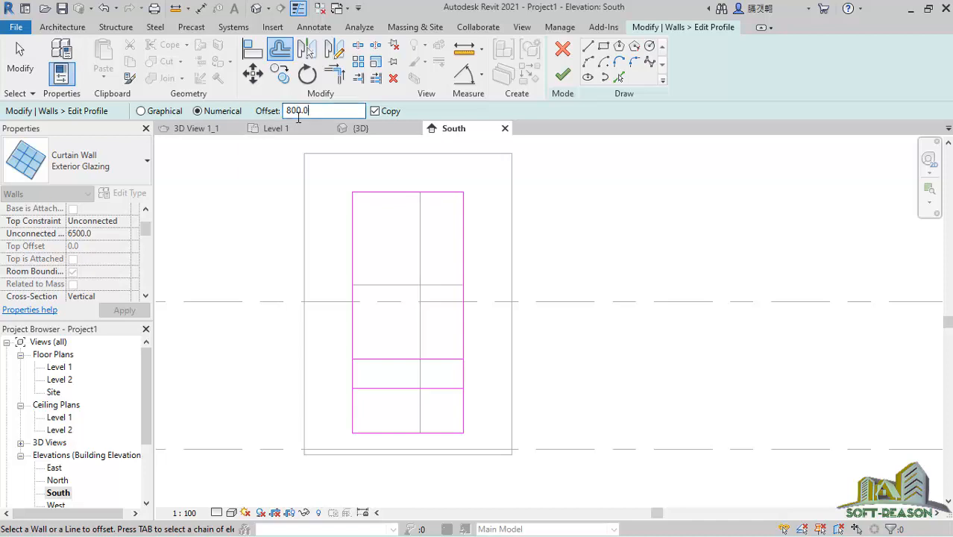
Step: Draw a vertical line from the midpoint of the profile's top edge down to the midpoint of the upper offset line
left_click(588, 47)
left_click(408, 193)
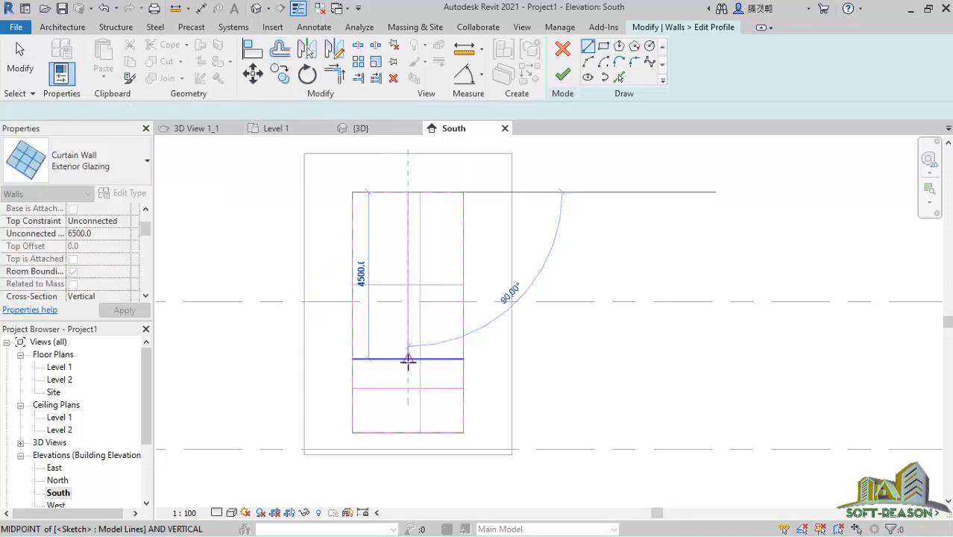
left_click(408, 360)
key("Escape")
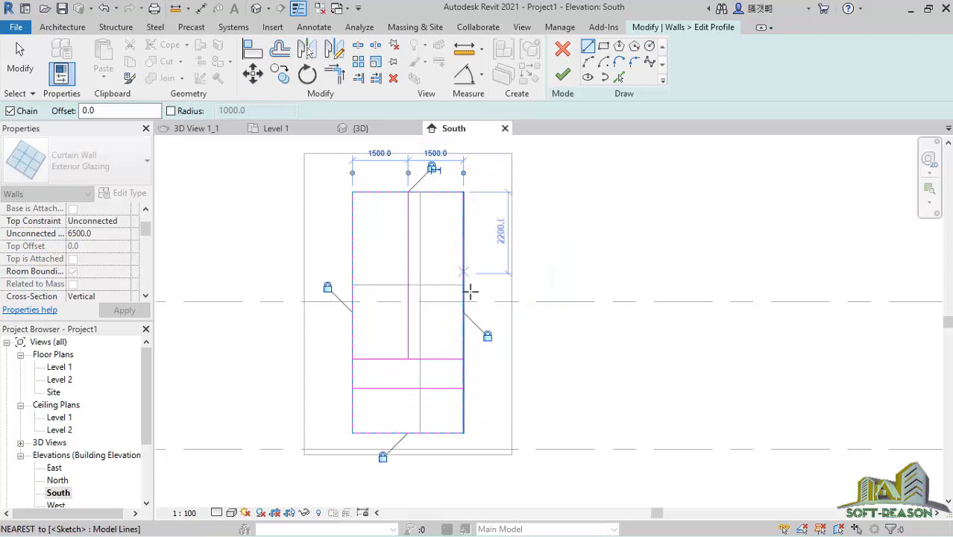
key("Escape")
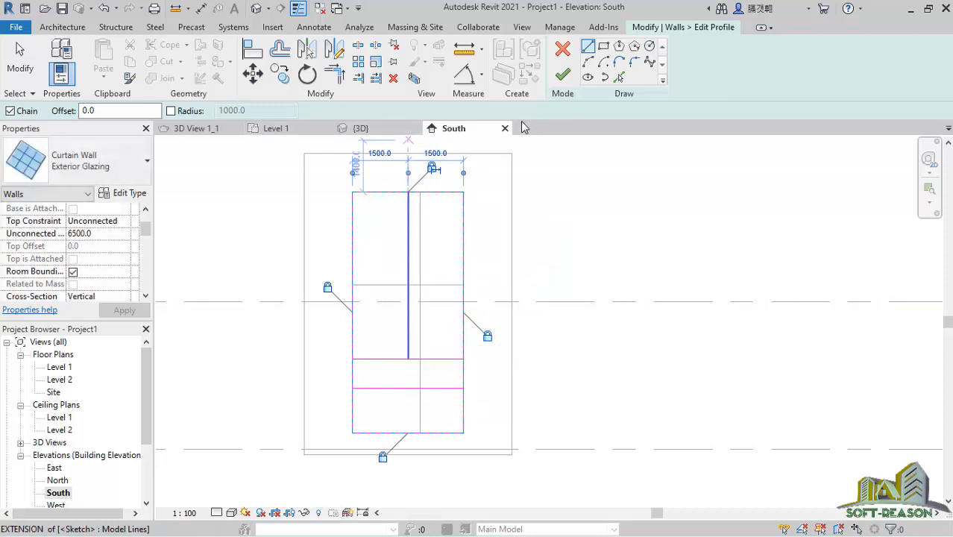
key("Escape")
Step: Shorten the right ends of the profile's top edge and the upper offset line to the vertical center line
left_click(447, 196)
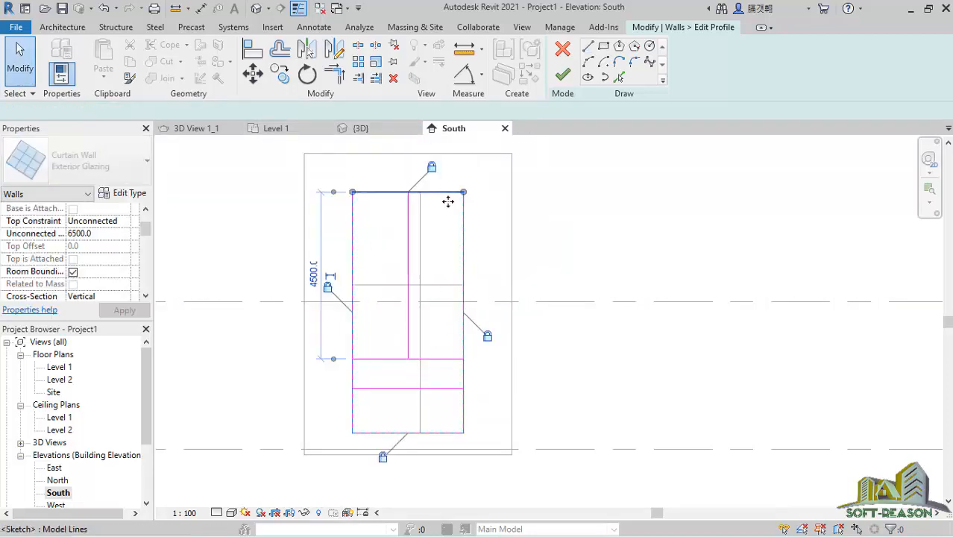
mouse_move(464, 192)
left_mouse_down()
mouse_move(409, 193)
mouse_move(484, 337)
mouse_move(462, 387)
left_mouse_up()
left_click(464, 224)
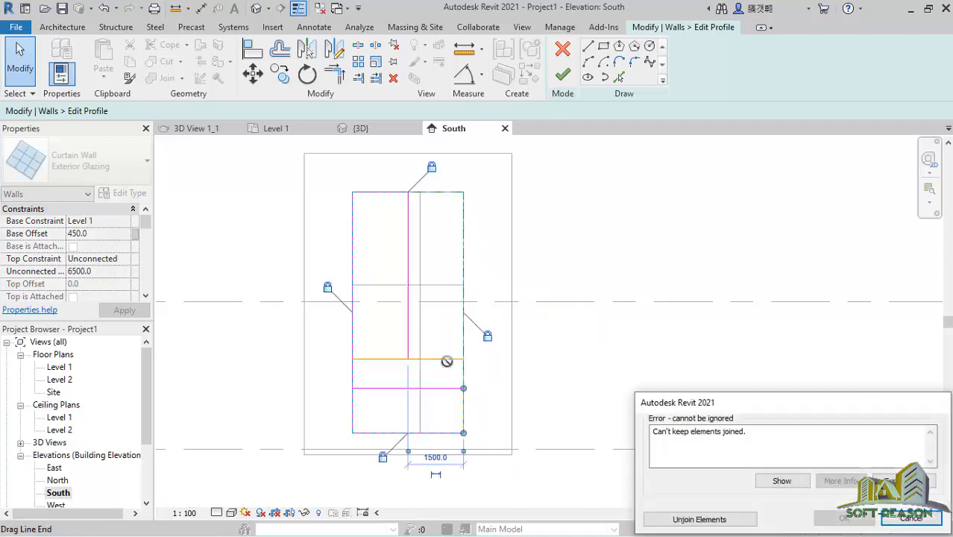
left_click(911, 517)
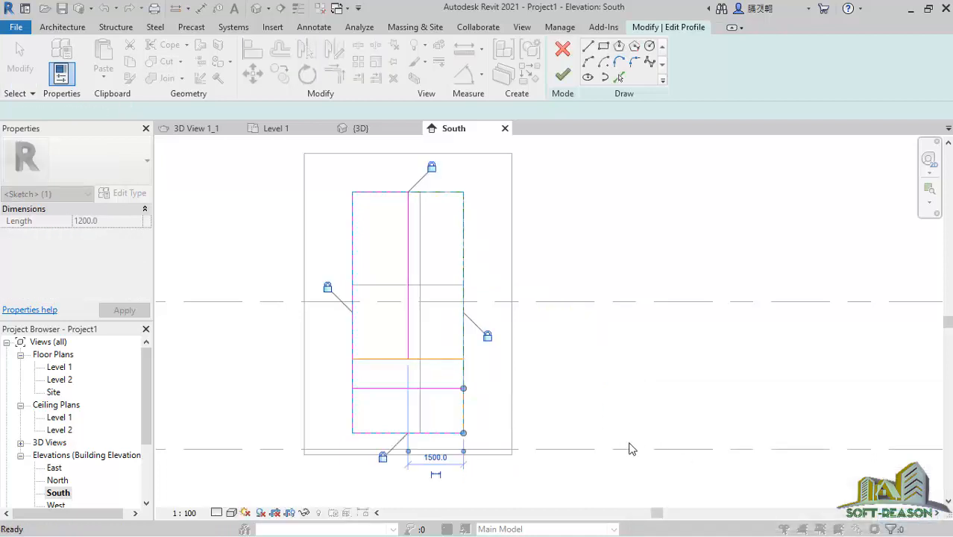
left_click(435, 362)
mouse_move(463, 359)
left_mouse_down()
mouse_move(481, 362)
mouse_move(410, 360)
left_mouse_up()
Step: Trim the profile's right edge down to the lower offset line so it ends at that corner
left_click(351, 149)
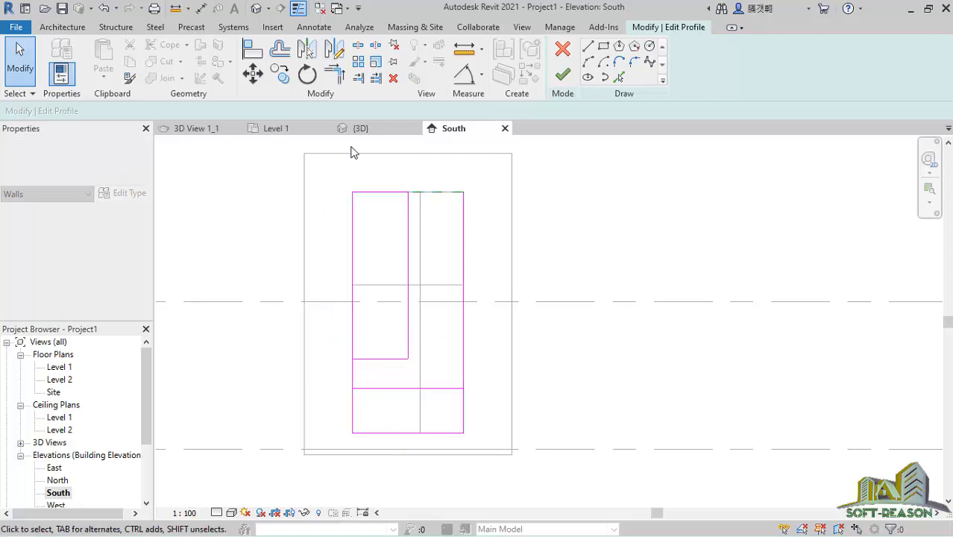
left_click(452, 388)
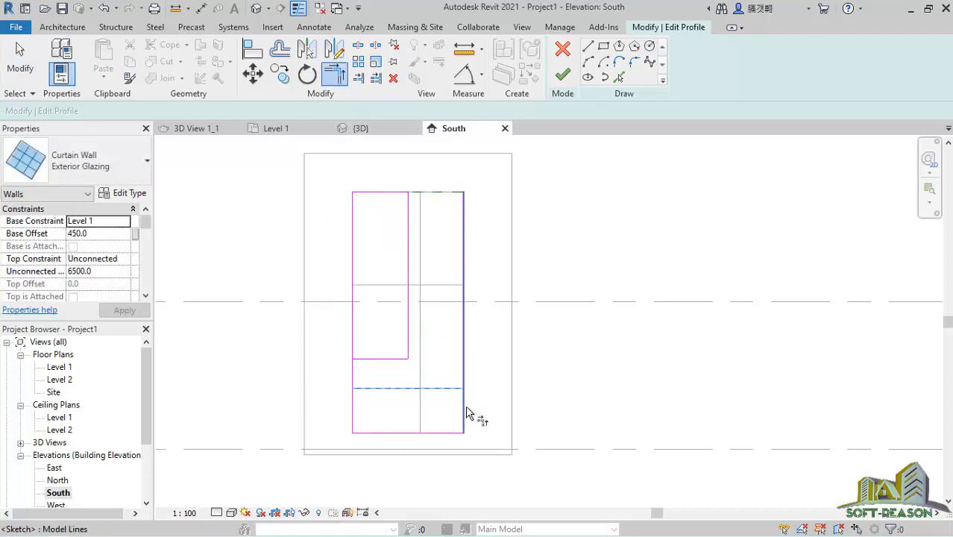
left_click(464, 415)
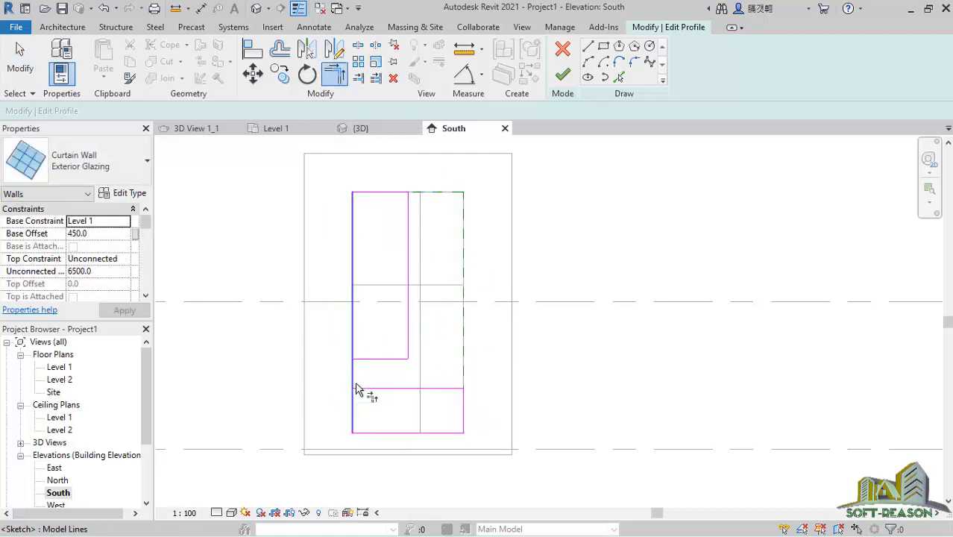
Step: Split the profile's left edge between the two offset lines and trim both pieces to them, closing the upper and lower rectangles
scroll(357, 388, "up", 3)
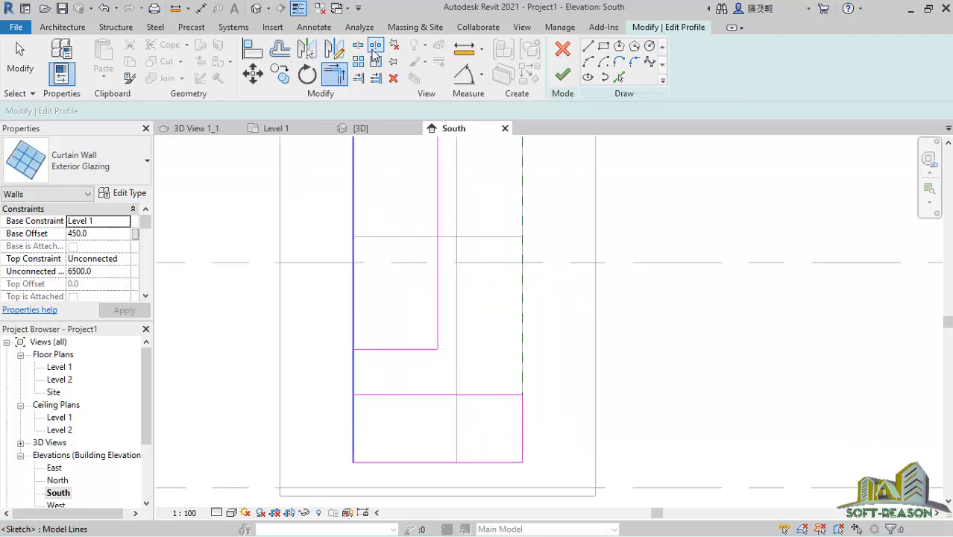
left_click(359, 46)
left_click(354, 366)
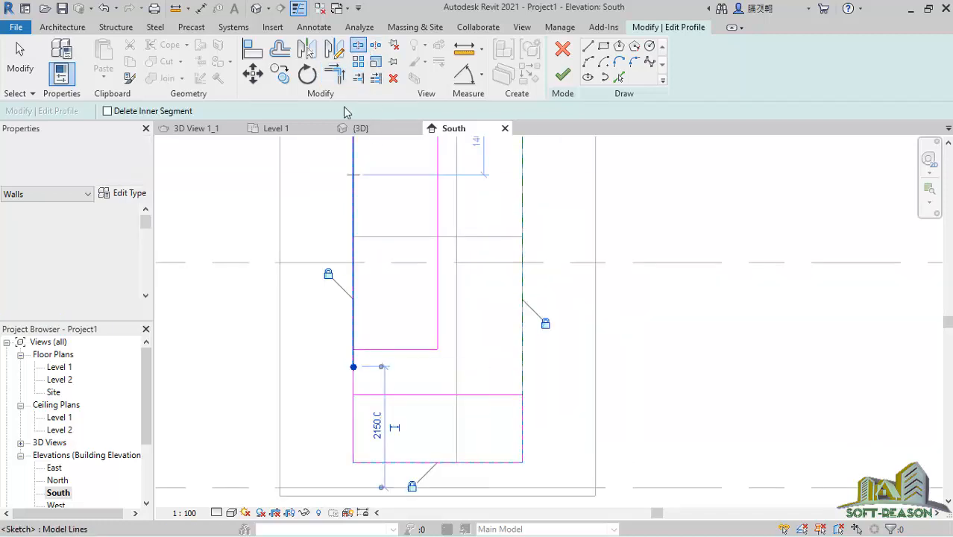
left_click(334, 73)
left_click(353, 350)
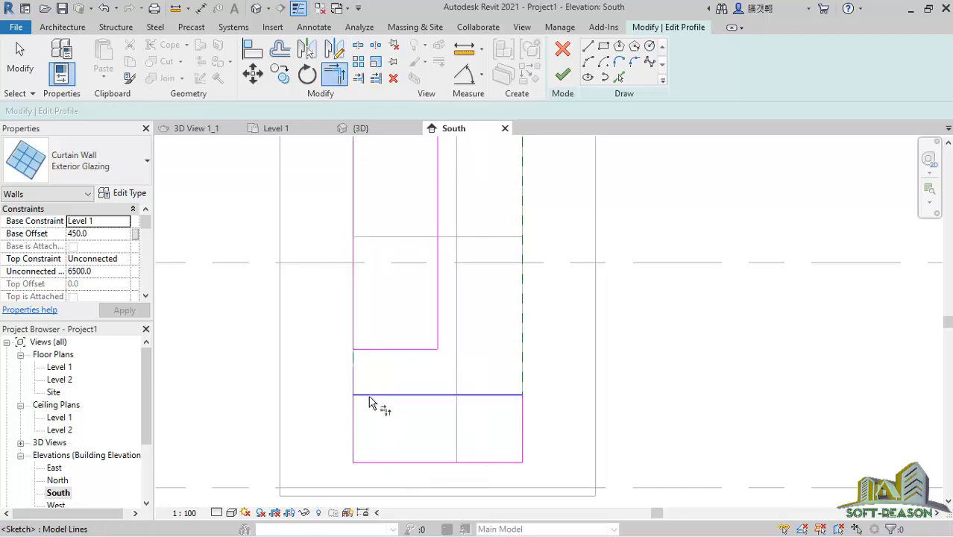
left_click(354, 416)
scroll(500, 369, "down", 3)
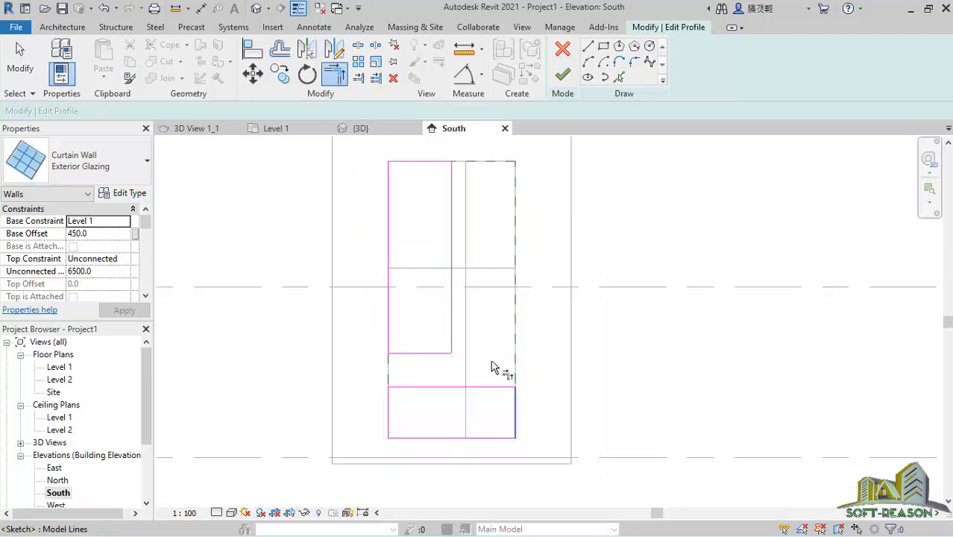
scroll(462, 350, "down", 1)
scroll(459, 353, "up", 4)
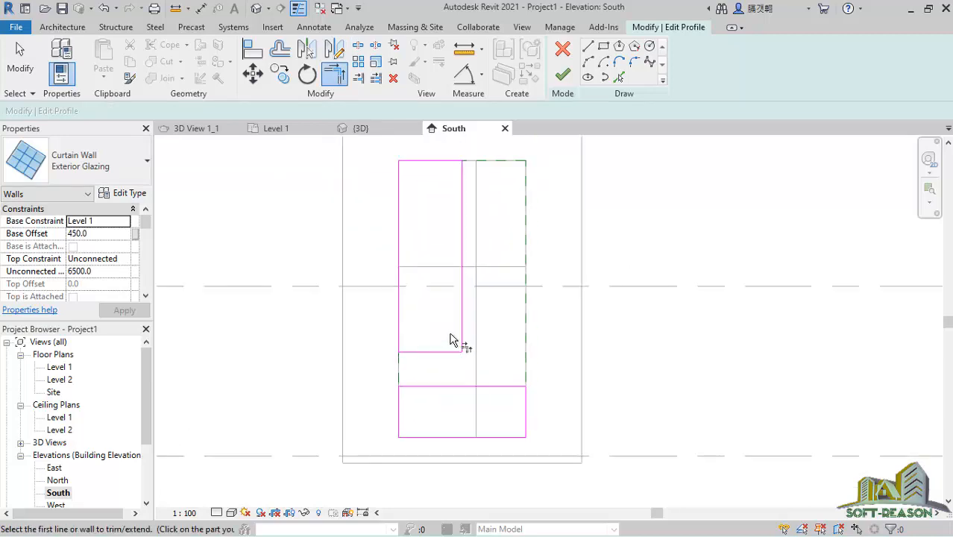
scroll(452, 383, "down", 1)
key("Escape")
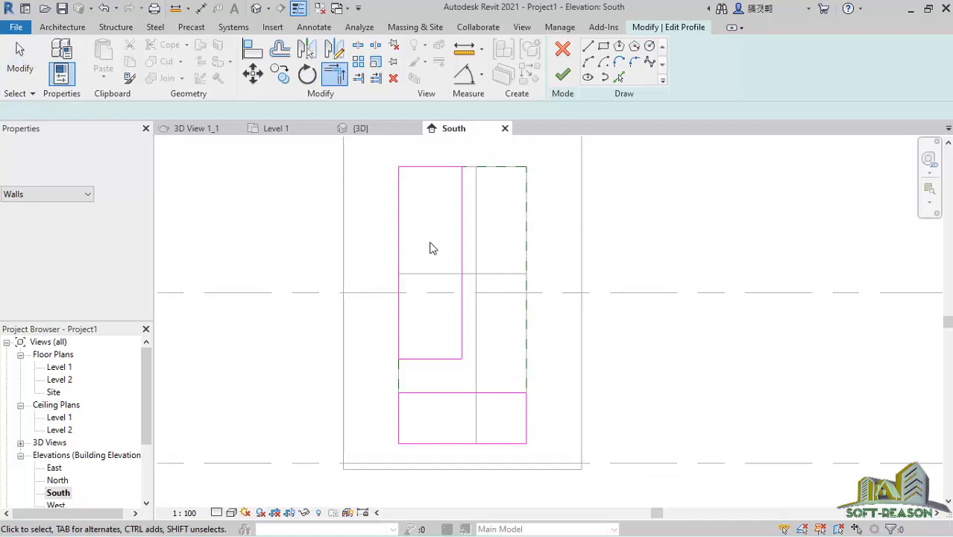
Step: Draw a start-end-radius arc from the upper rectangle's left edge to the top of the center line, with a radius of 1000 mm
scroll(448, 224, "up", 2)
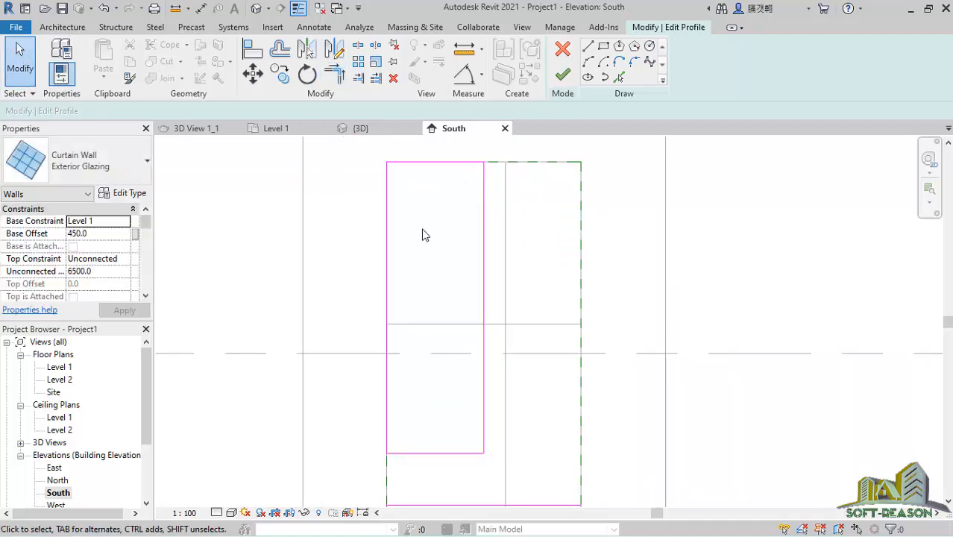
left_click(593, 63)
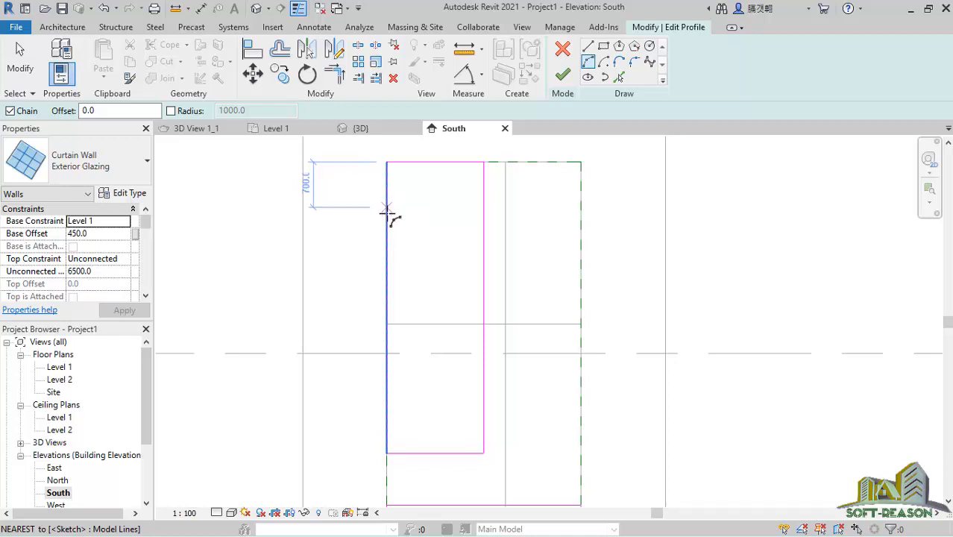
left_click(387, 215)
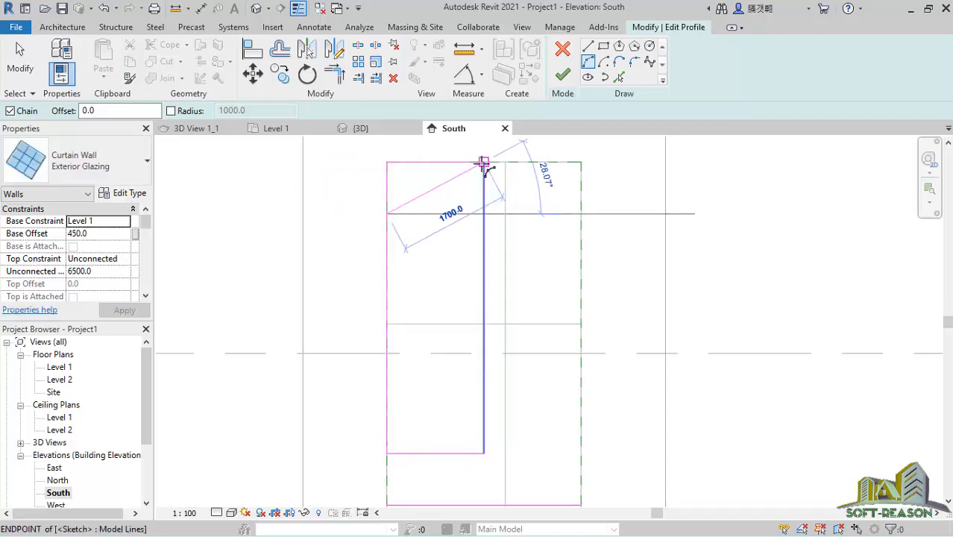
left_click(484, 162)
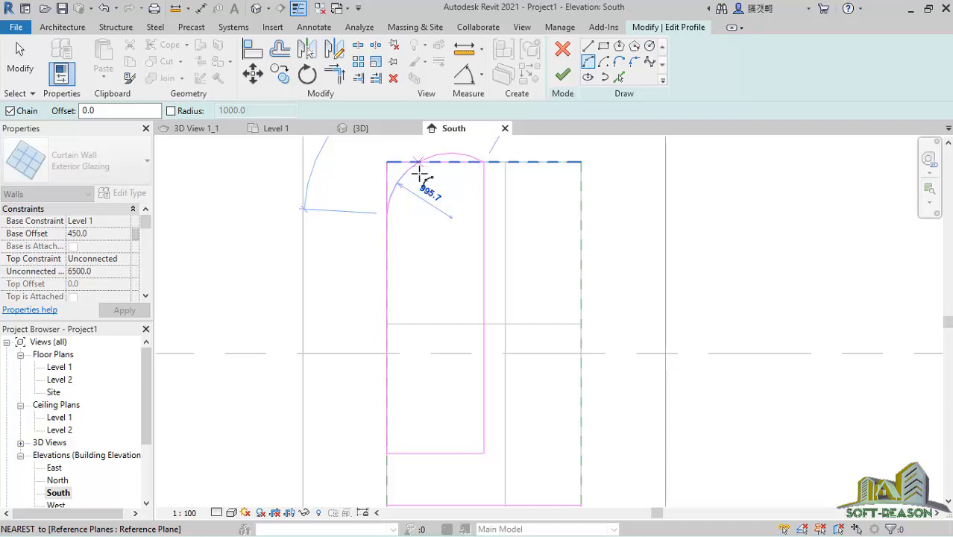
left_click(436, 188)
left_click(431, 190)
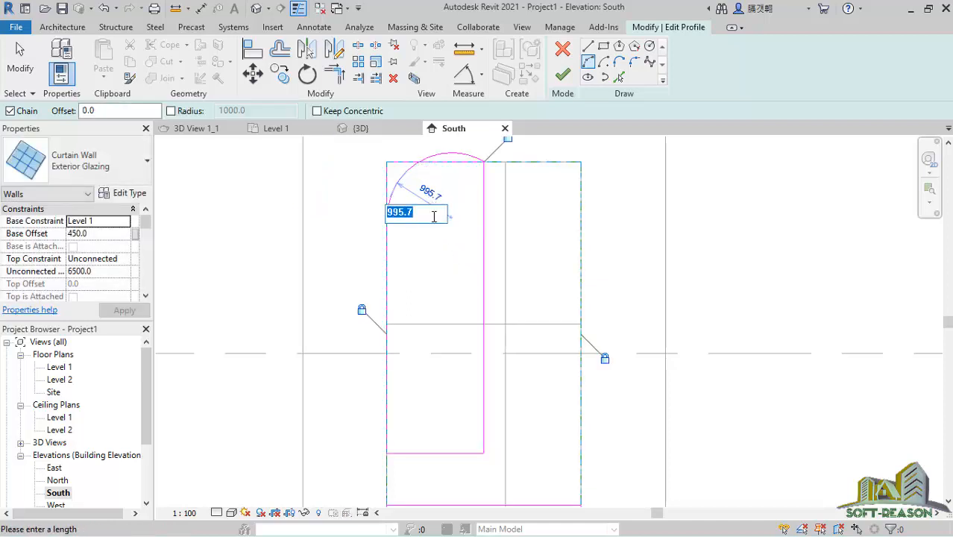
type("1000")
key("Return")
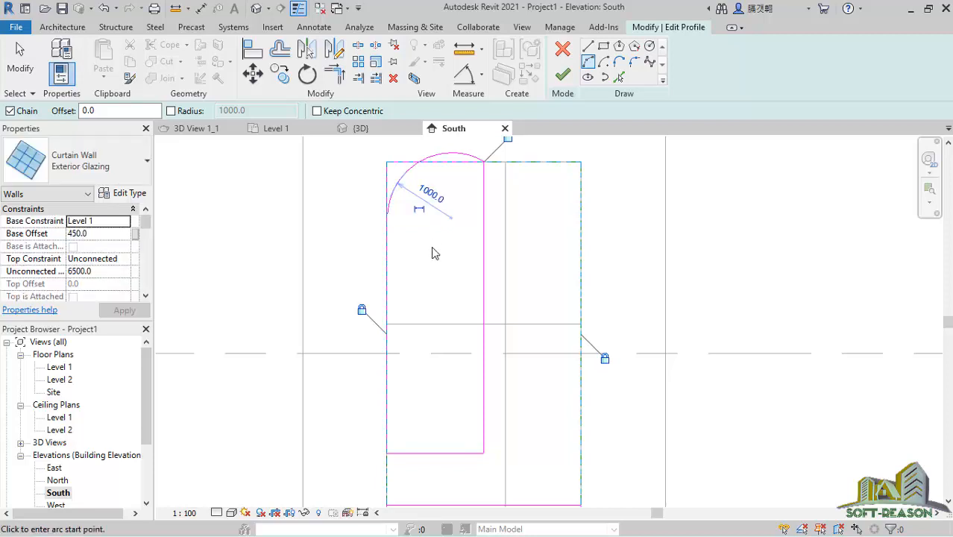
Step: Try to finish the profile sketch with the arc and the straight top edge both in place
scroll(446, 217, "down", 3)
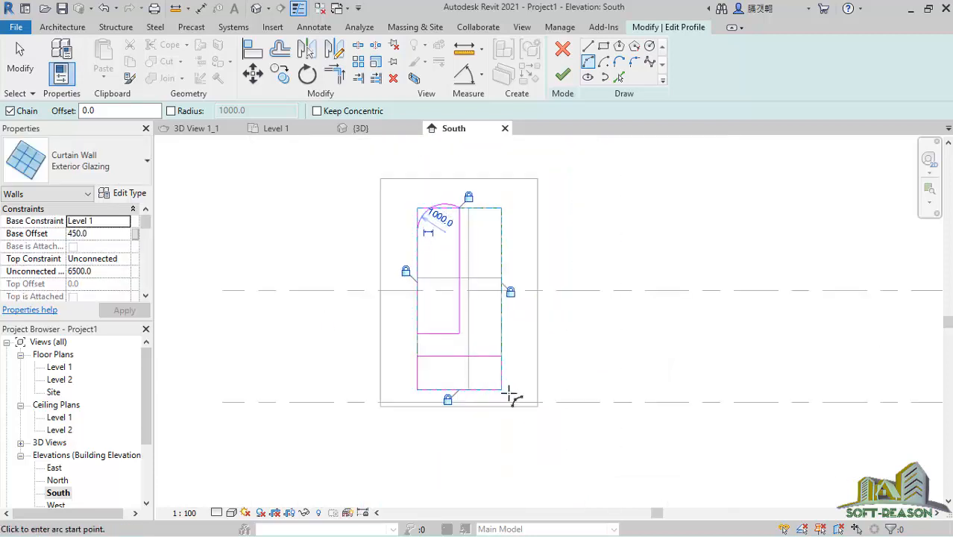
scroll(486, 400, "up", 2)
scroll(489, 397, "down", 1)
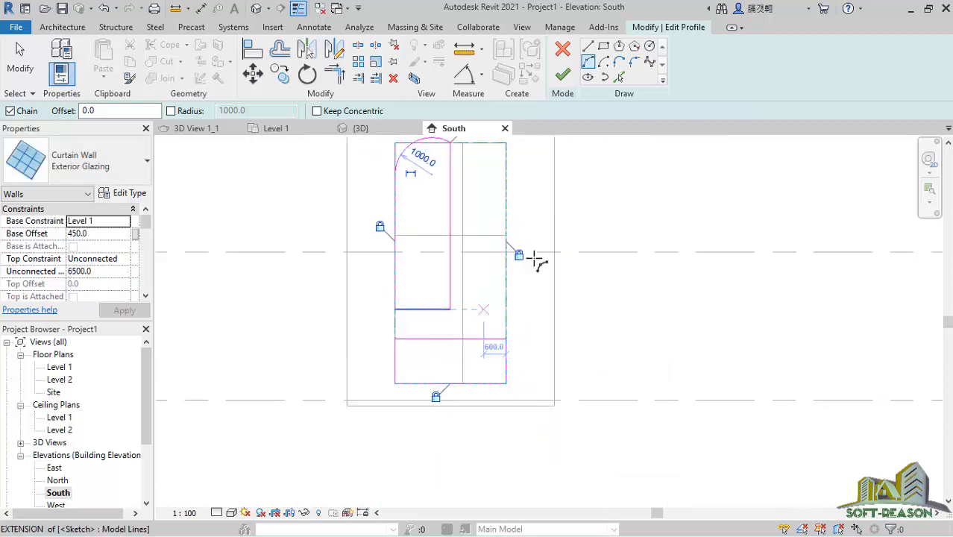
scroll(470, 279, "up", 2)
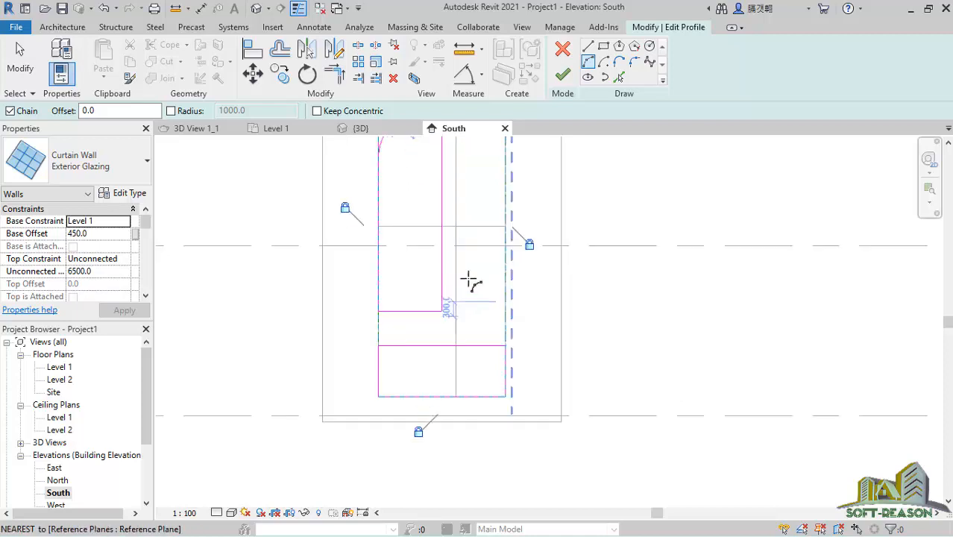
scroll(472, 341, "down", 2)
scroll(462, 340, "down", 1)
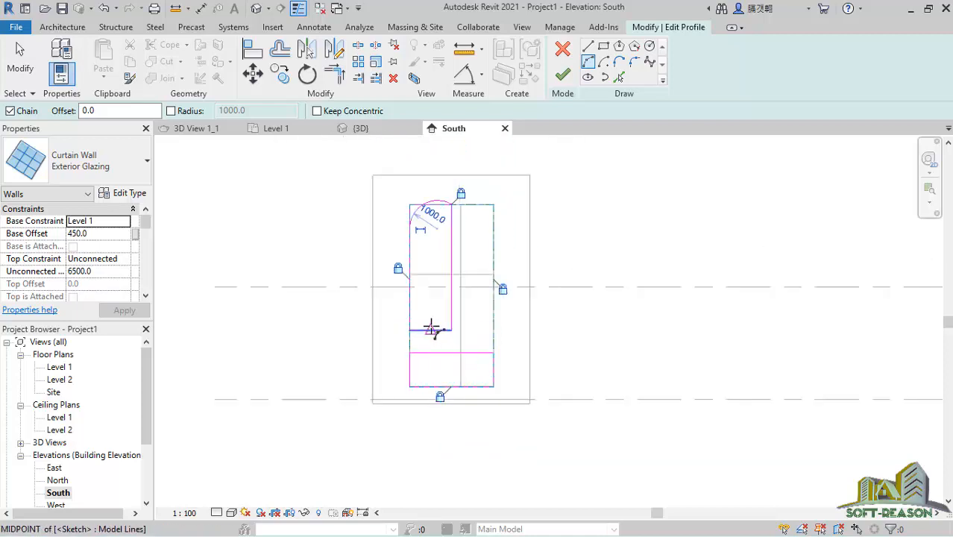
left_click(561, 75)
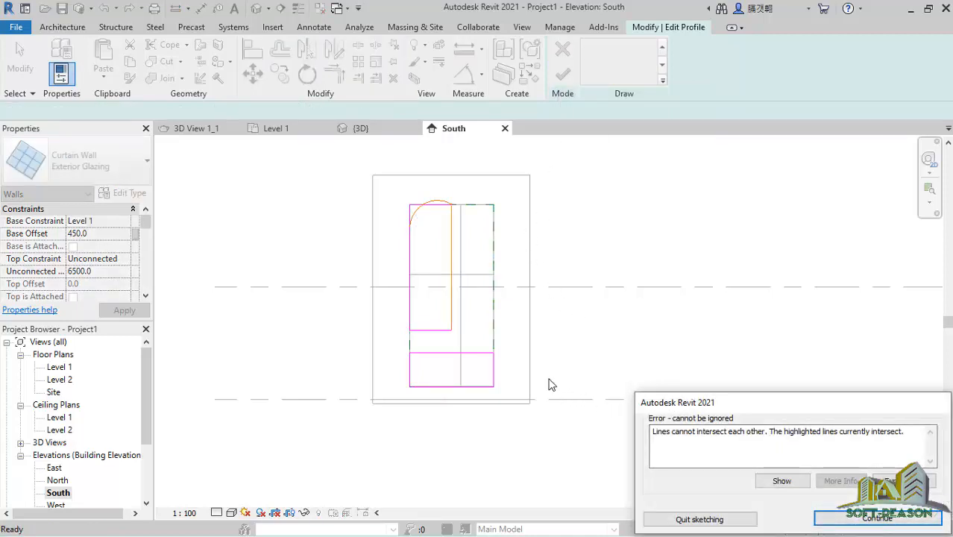
left_click(886, 523)
Step: Delete the straight top edge of the upper rectangle that crosses the arc
scroll(439, 201, "up", 5)
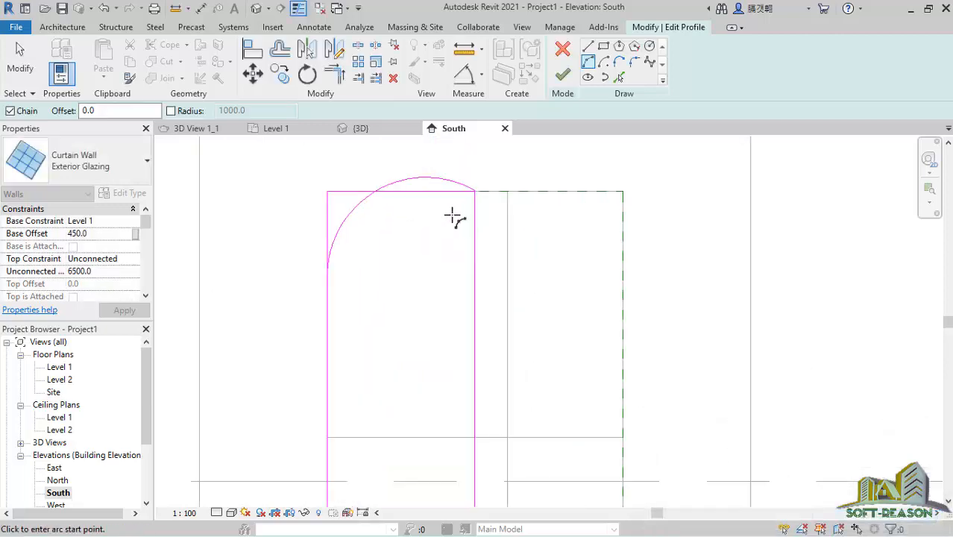
scroll(455, 217, "up", 1)
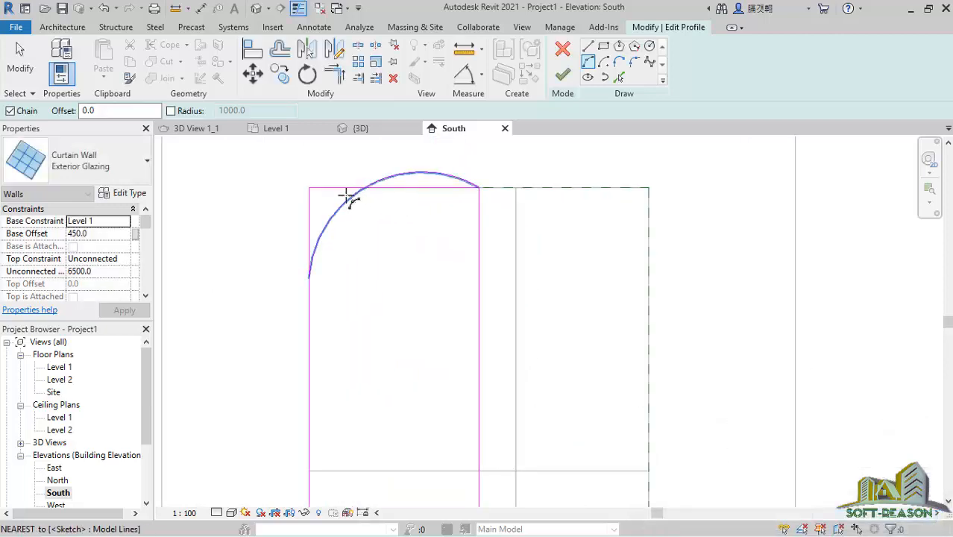
left_click(18, 63)
left_click(336, 188)
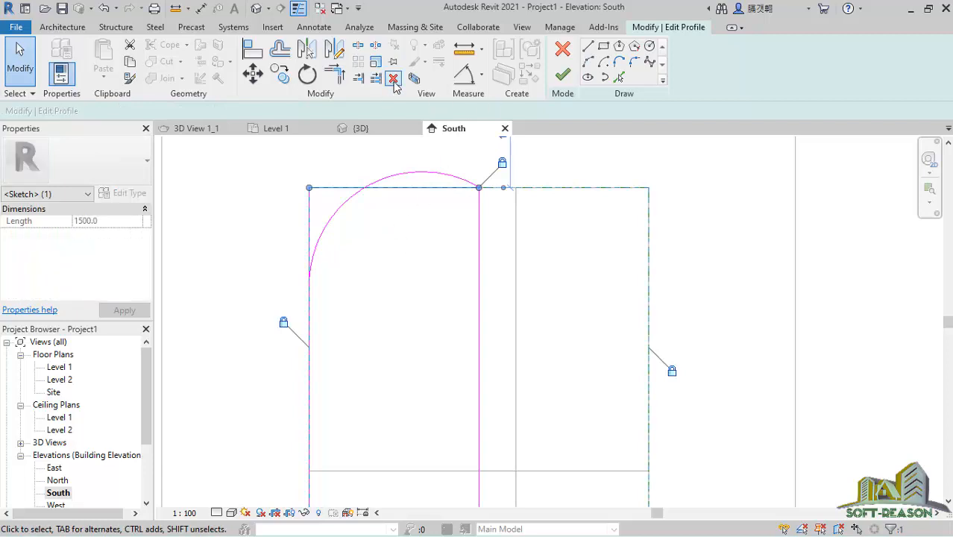
left_click(393, 78)
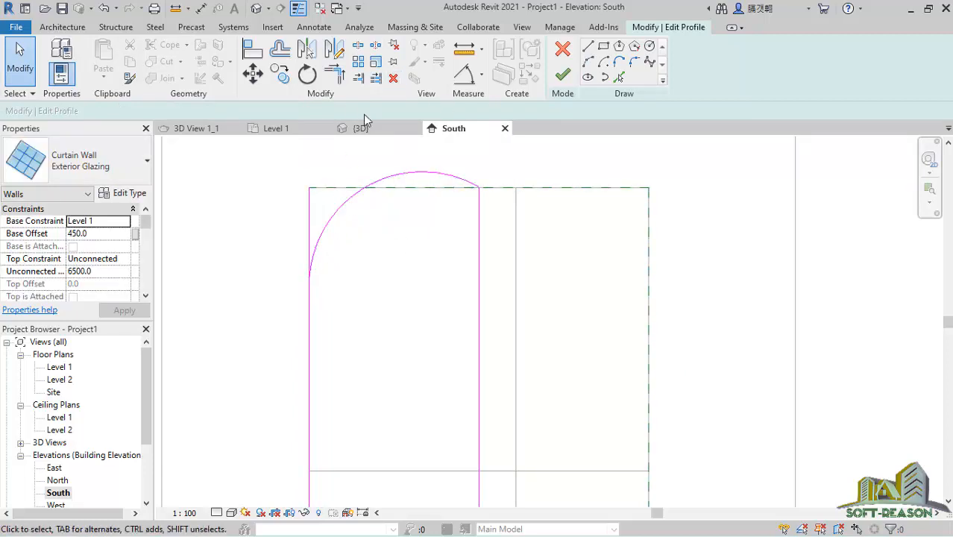
Step: Trim the upper shape's left edge to the lower end of the arc
left_click(335, 75)
left_click(327, 224)
left_click(309, 305)
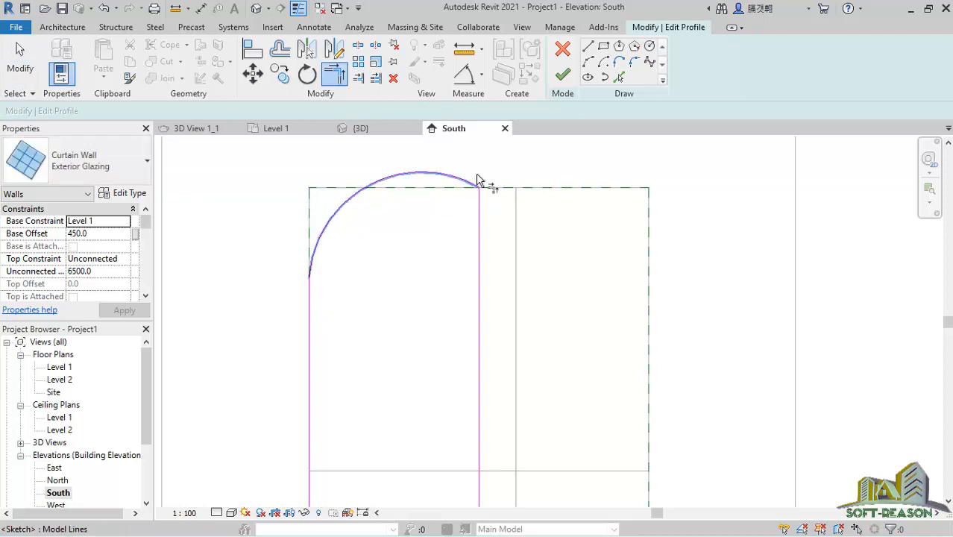
left_click(480, 193)
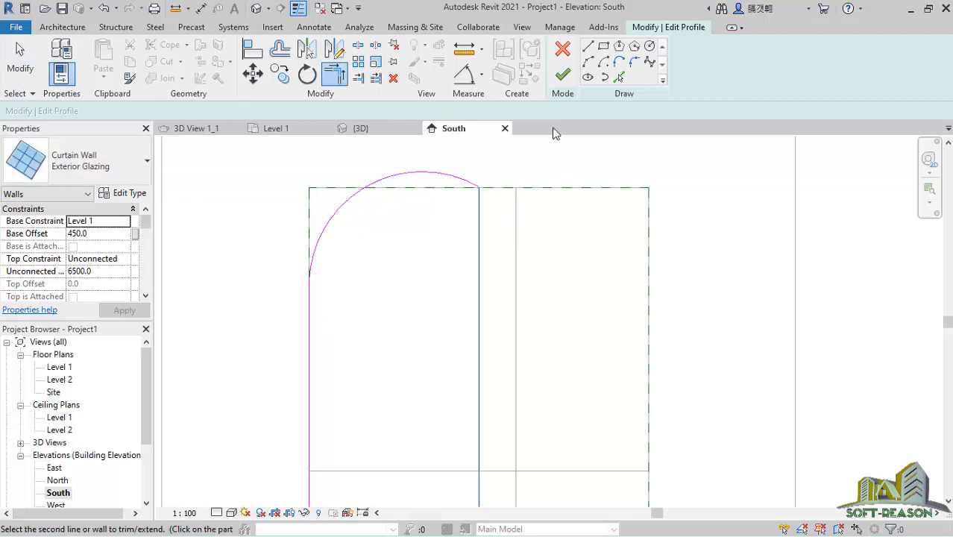
Step: Finish editing the curtain wall's profile and clear the wall selection
left_click(562, 75)
left_click(483, 296)
scroll(483, 295, "down", 1)
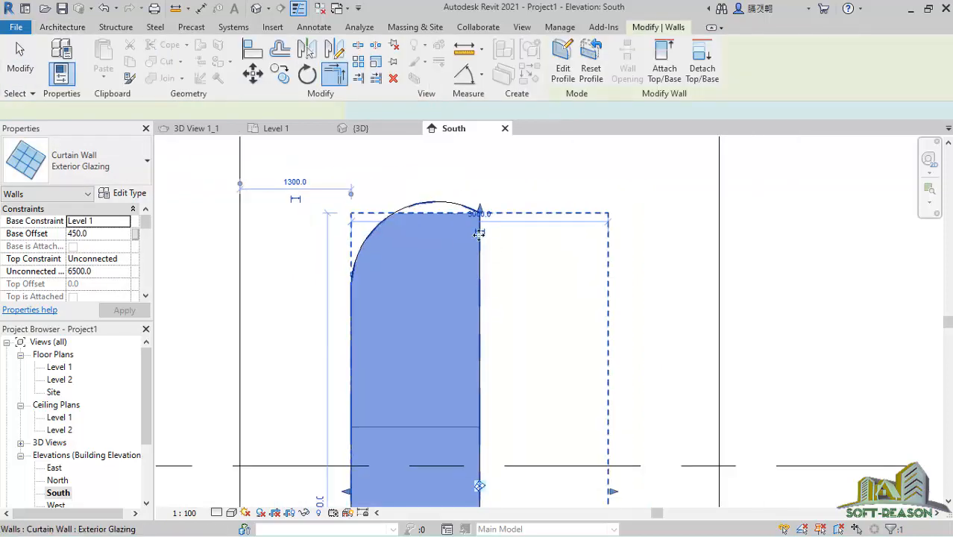
scroll(478, 233, "up", 1)
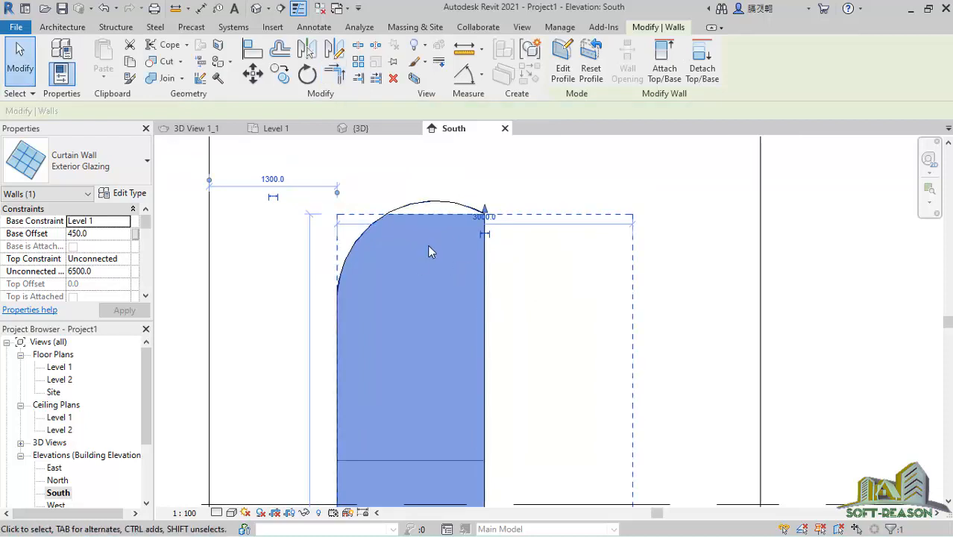
scroll(517, 240, "down", 2)
scroll(567, 297, "down", 1)
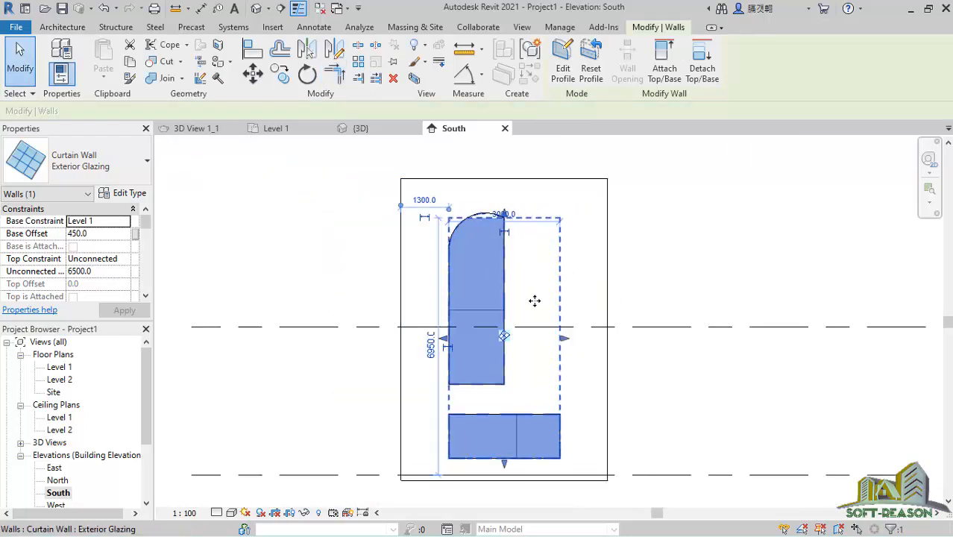
left_click(660, 170)
Step: Examine the half-arched upper glazing and the lower panel in the South elevation and the {3D} view
scroll(459, 257, "up", 3)
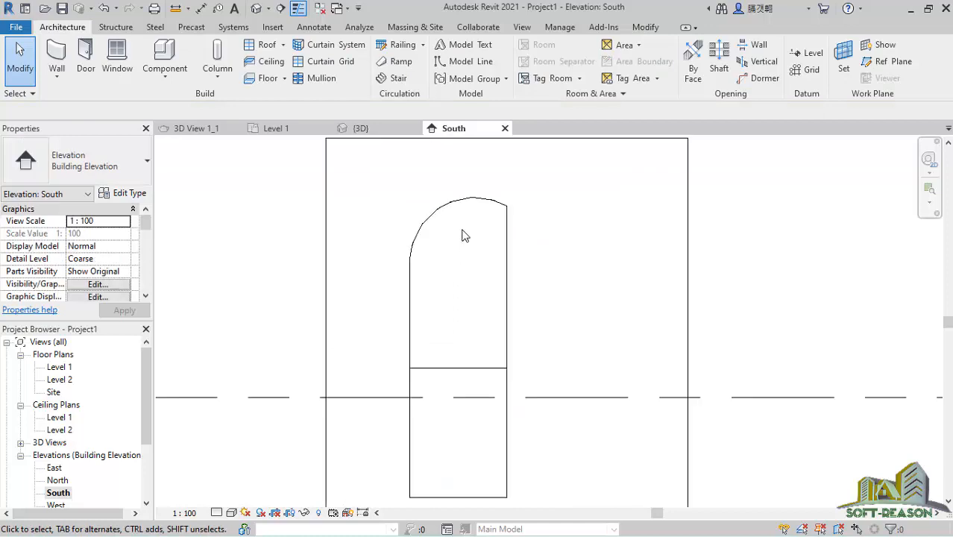
scroll(468, 209, "down", 2)
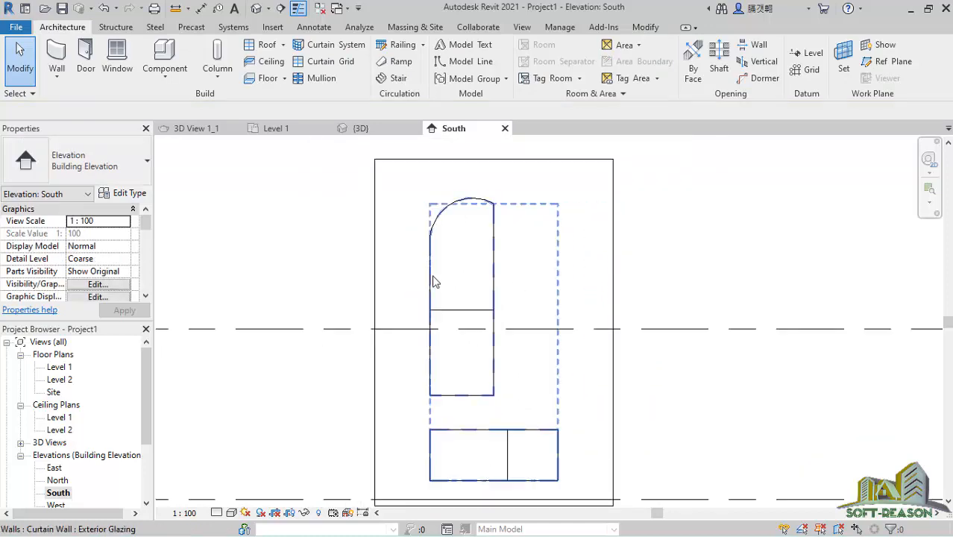
scroll(455, 205, "down", 1)
left_click(361, 128)
scroll(387, 198, "up", 3)
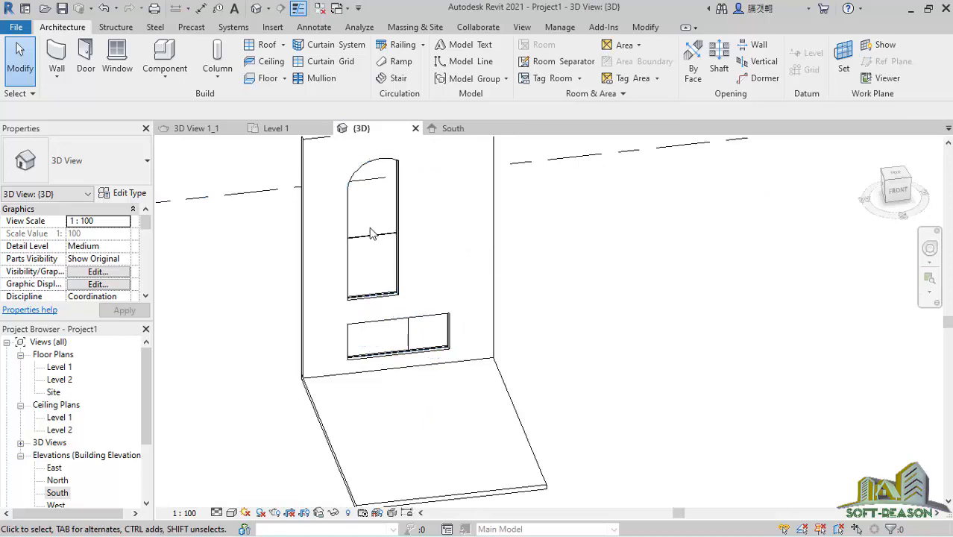
middle_click_drag(372, 230, 393, 206, "shift")
scroll(377, 170, "up", 4)
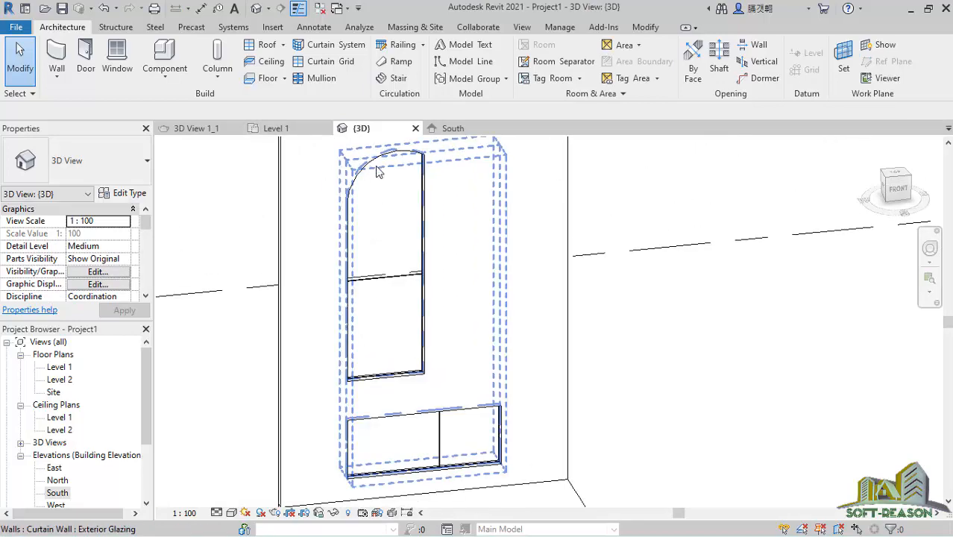
scroll(393, 185, "down", 3)
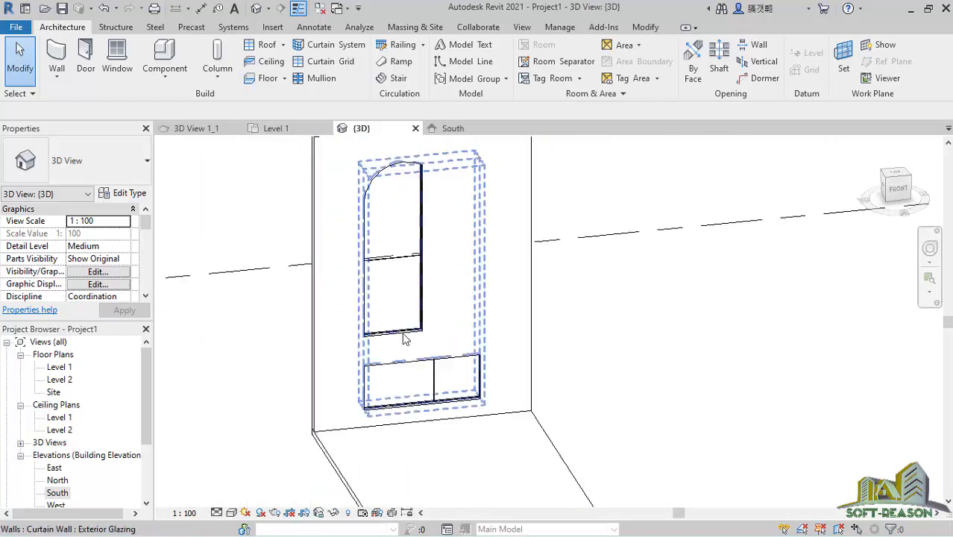
scroll(403, 320, "down", 2)
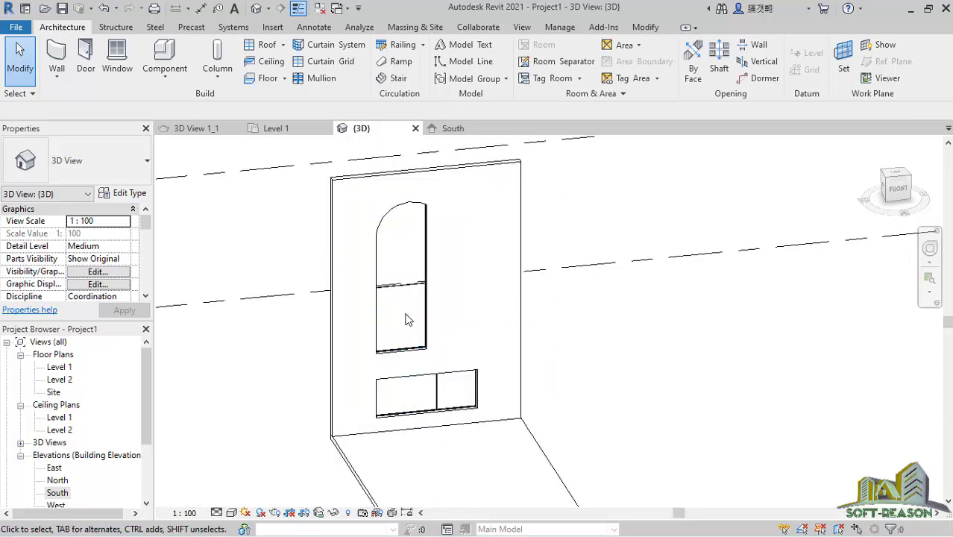
Step: Add a vertical curtain grid line about 847 mm from the glazing's left edge and a horizontal one at the arc's lower end, 800 mm below the top
scroll(403, 250, "up", 1)
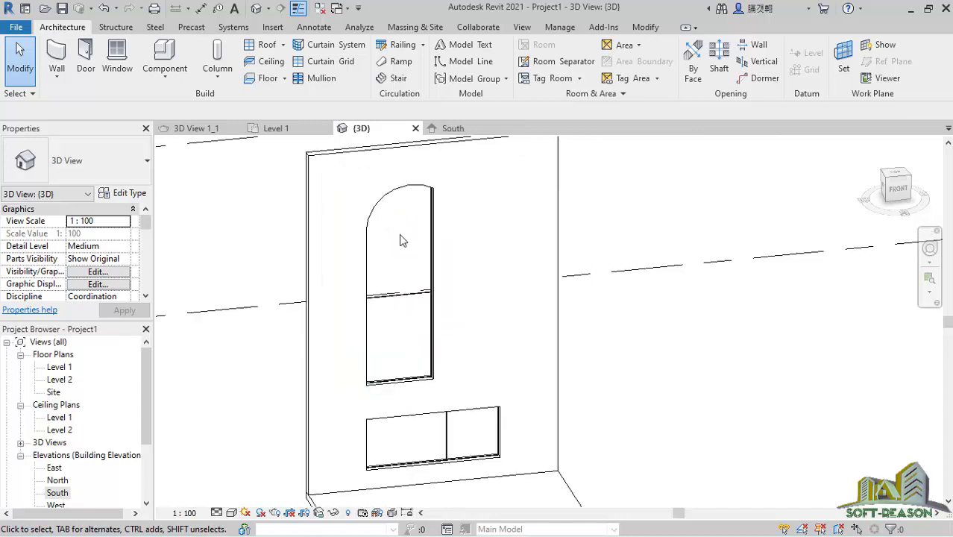
scroll(403, 240, "up", 1)
left_click(321, 61)
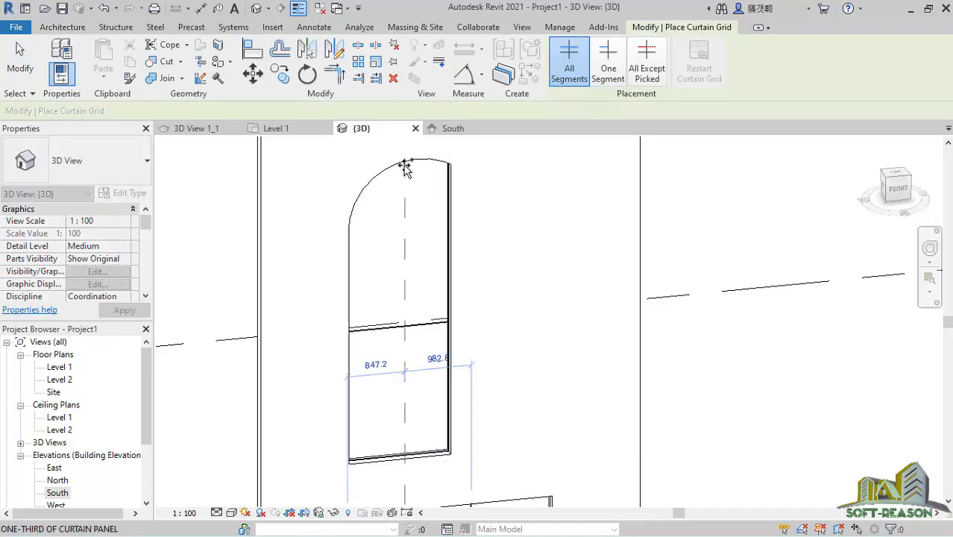
left_click(400, 411)
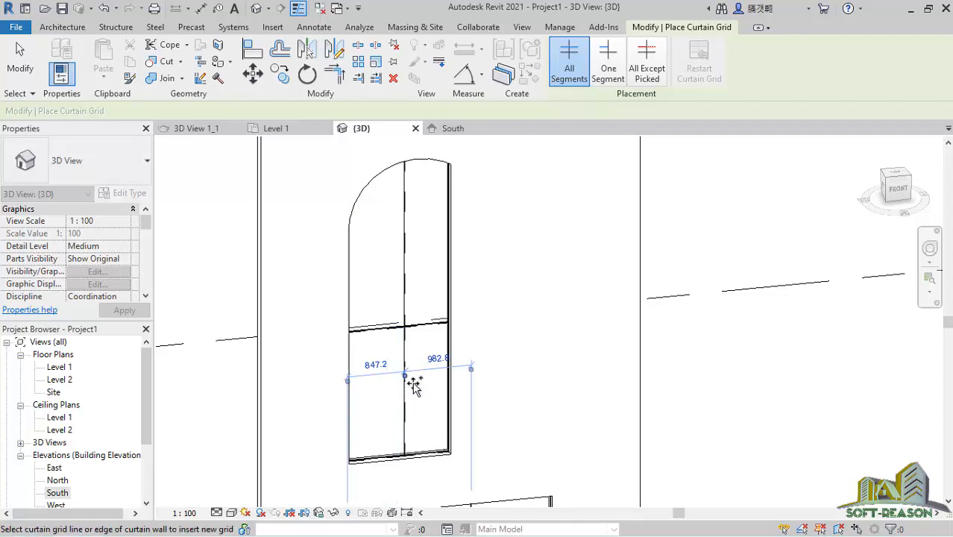
left_click(351, 223)
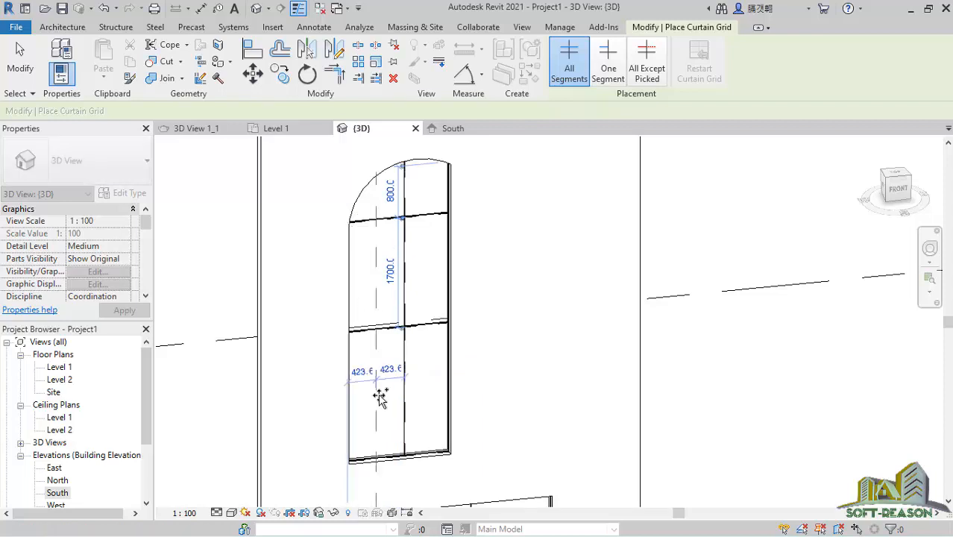
Step: Add a horizontal grid line across the upper window, 600 mm below the grid line at the arc's base
scroll(417, 396, "up", 2)
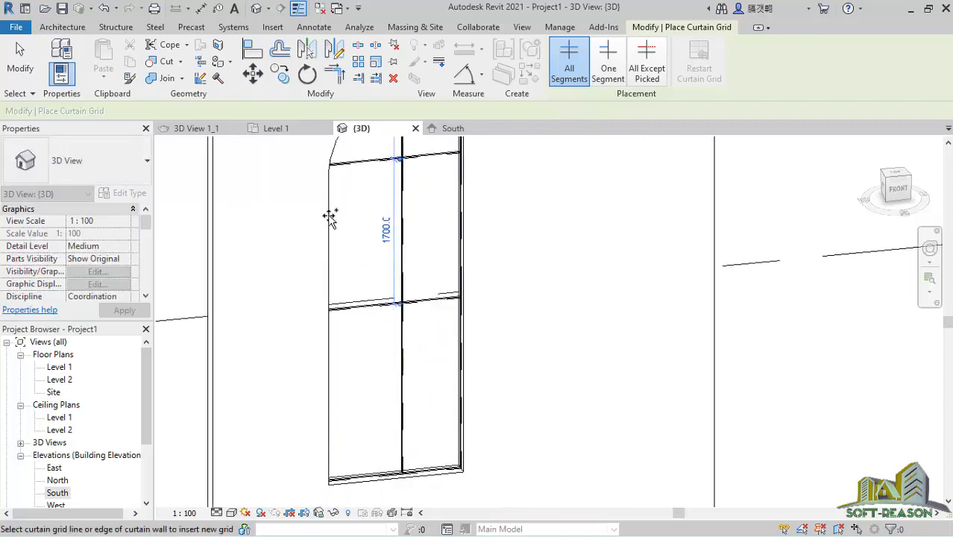
left_click(331, 231)
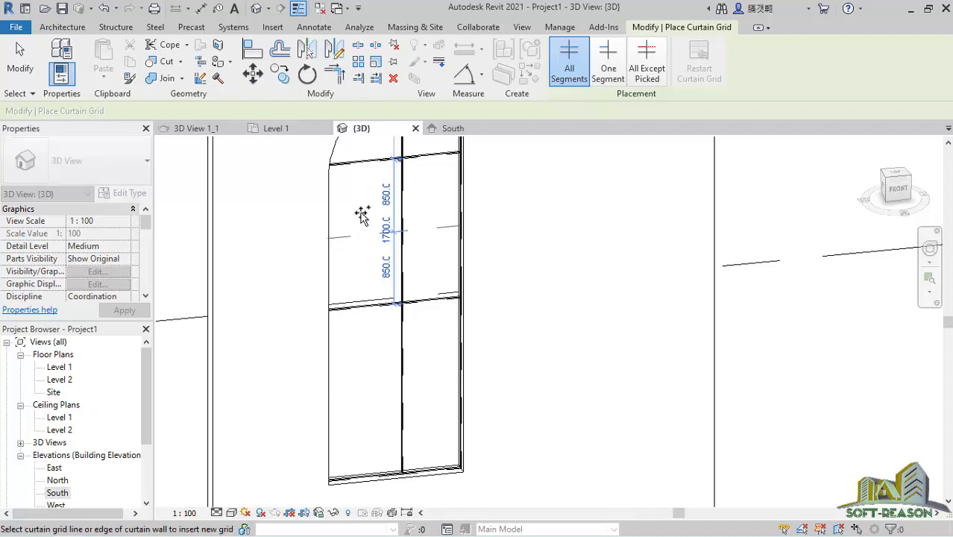
left_click(388, 196)
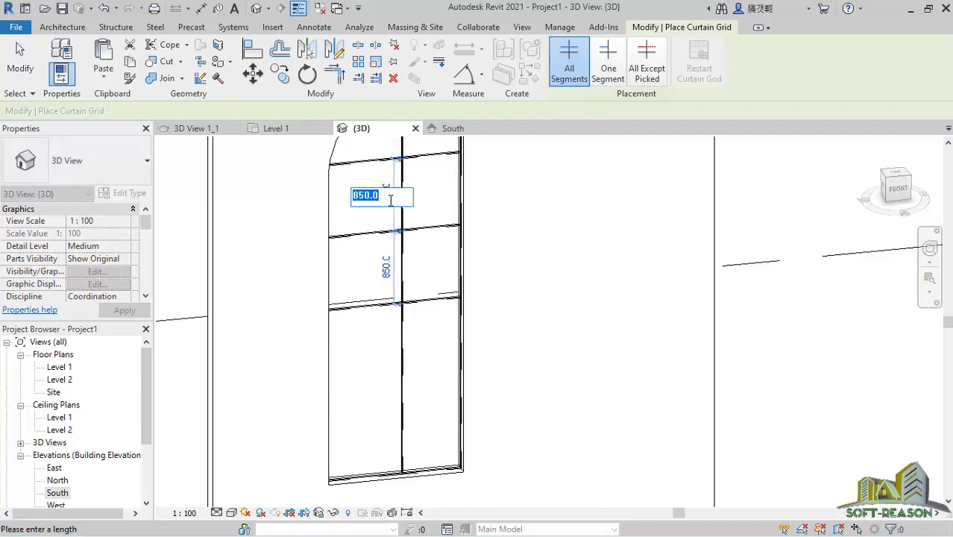
key("Return")
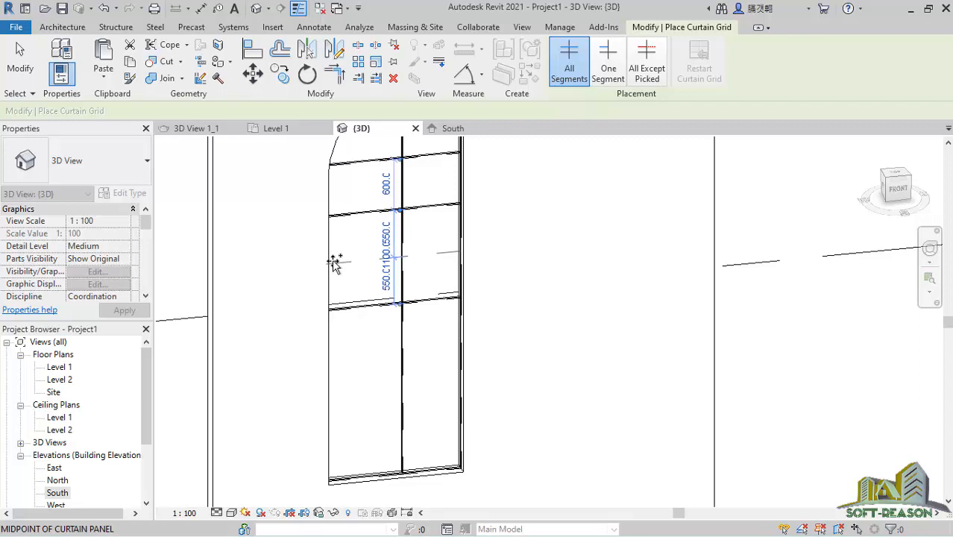
Step: Add another horizontal grid line 600 mm below the one just placed in the upper window
left_click(335, 264)
left_click(386, 237)
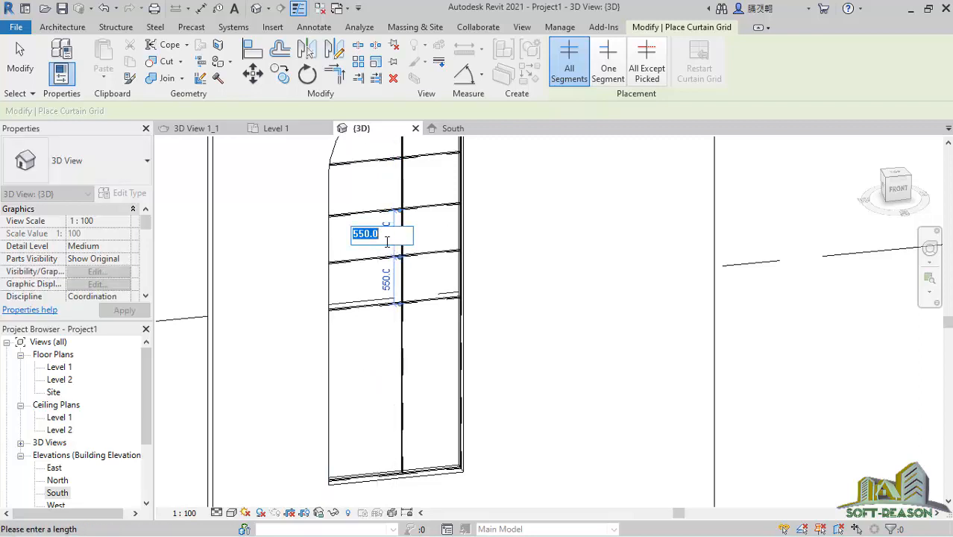
type("600")
key("Return")
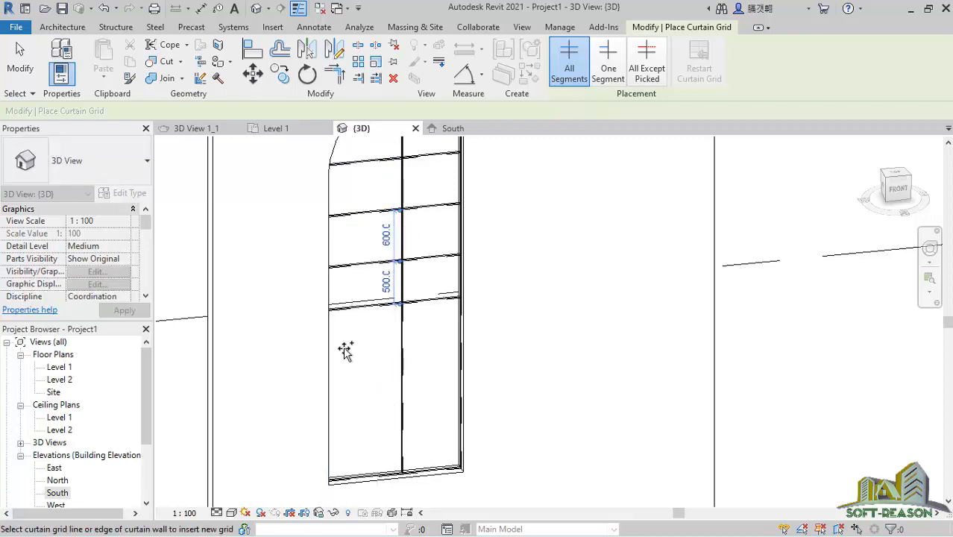
Step: Set the gap between the newest grid line and the original horizontal line below it to 600 mm, and finish placing grids
scroll(372, 379, "up", 1)
scroll(391, 370, "up", 1)
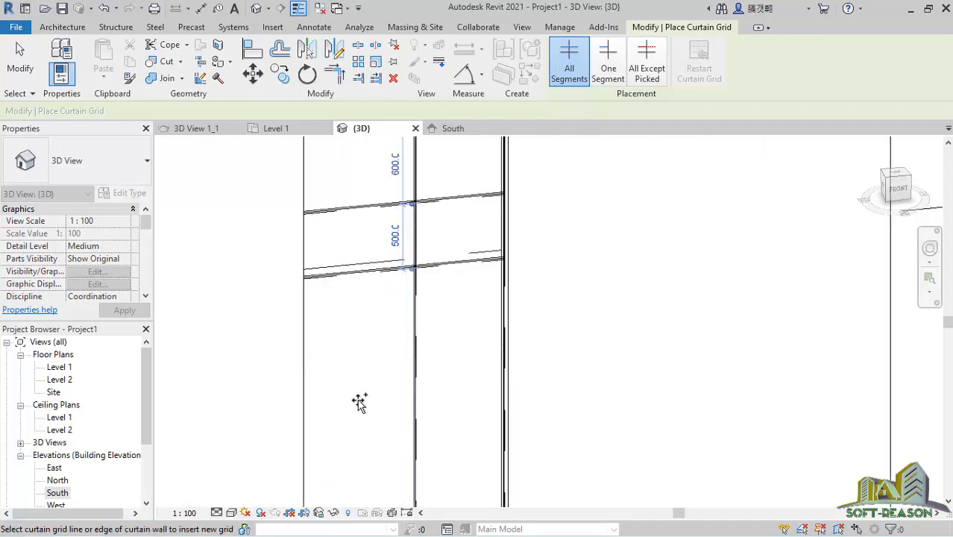
left_click(397, 237)
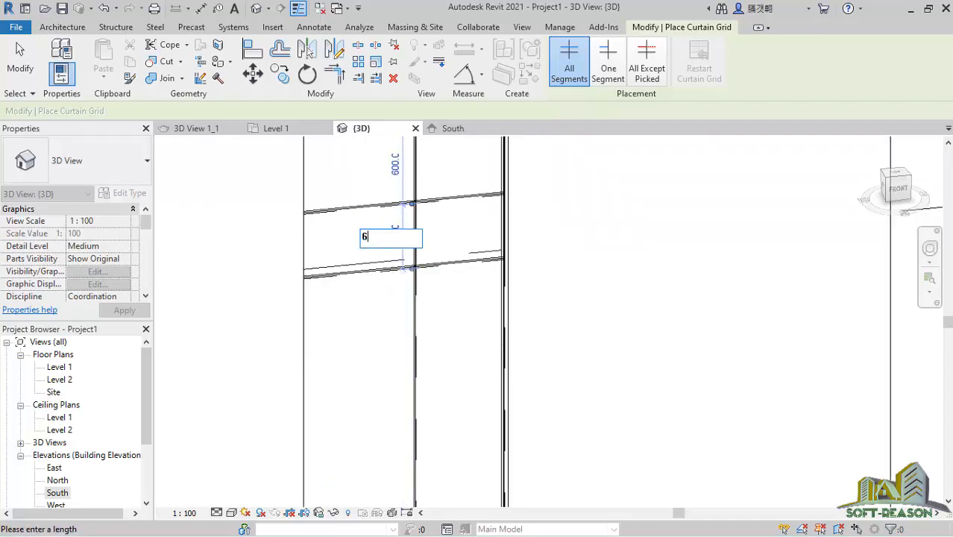
key("Return")
scroll(405, 302, "down", 3)
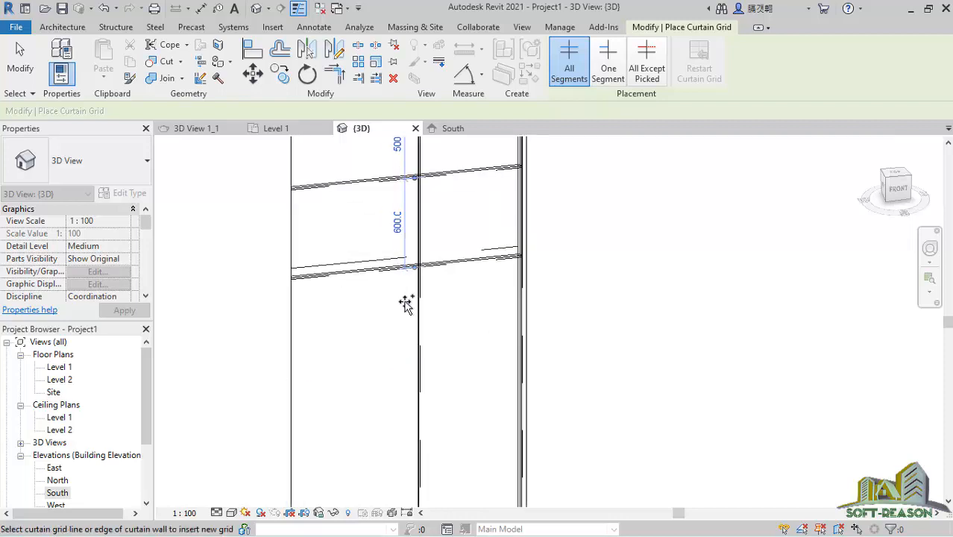
left_click(21, 60)
Step: Set the spacing between that same grid line and the grid line above it to 600 mm
scroll(418, 207, "up", 2)
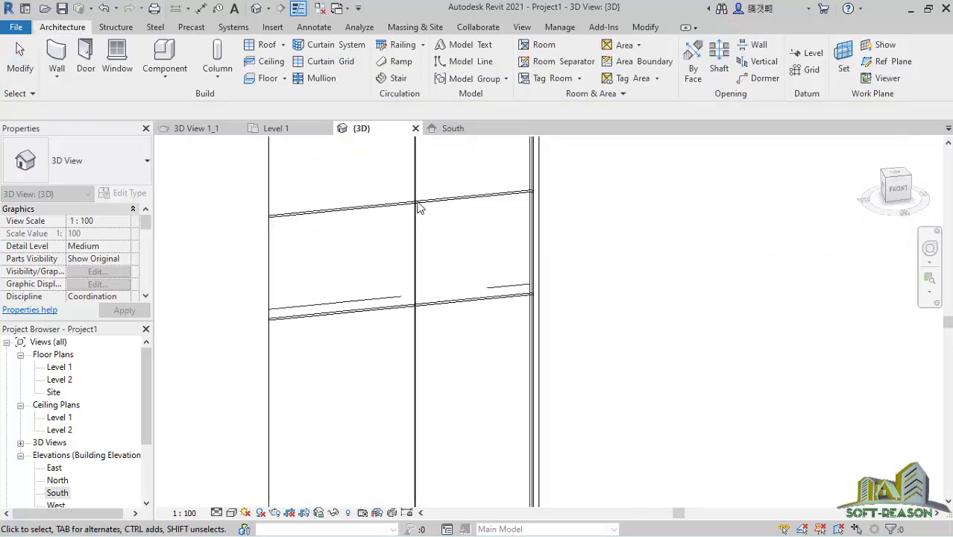
scroll(381, 244, "down", 1)
left_click(383, 219)
left_click(386, 186)
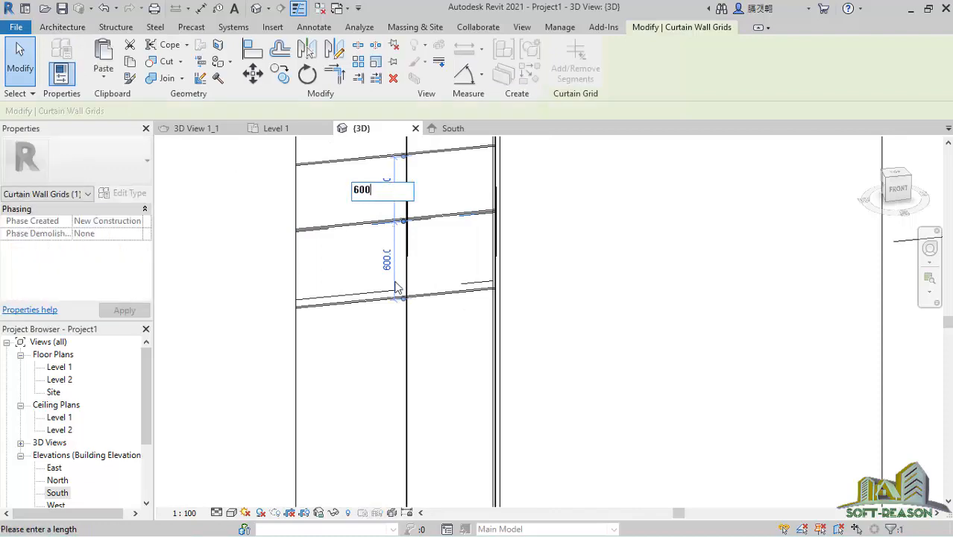
left_click(360, 347)
Step: Check the spacings above and below the adjusted grid line in the upper window, leaving nothing selected
scroll(373, 340, "up", 1)
left_click(373, 339)
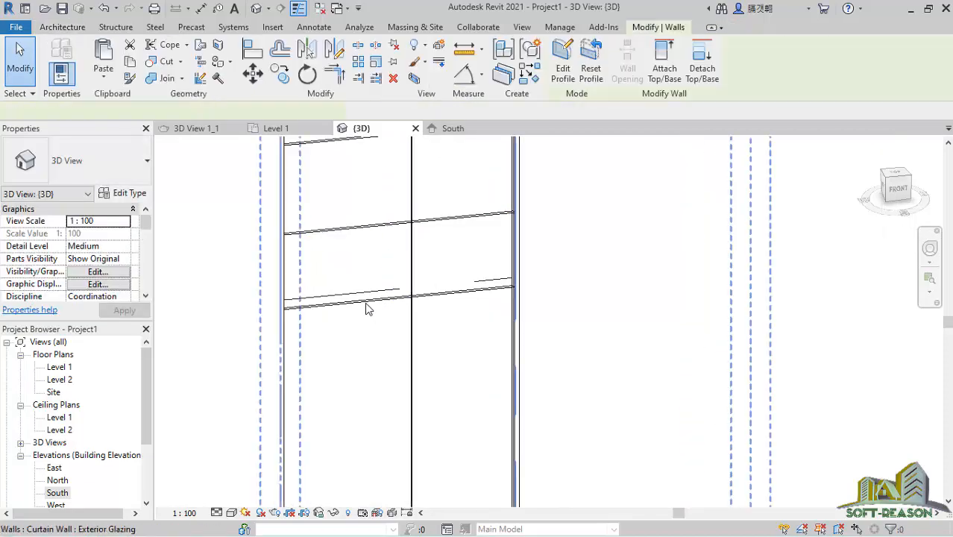
left_click(202, 288)
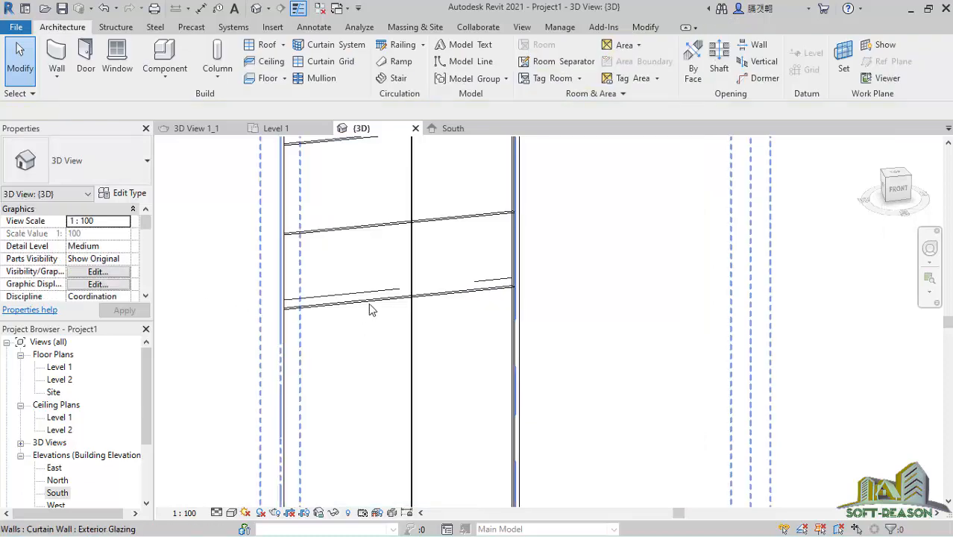
scroll(418, 299, "down", 2)
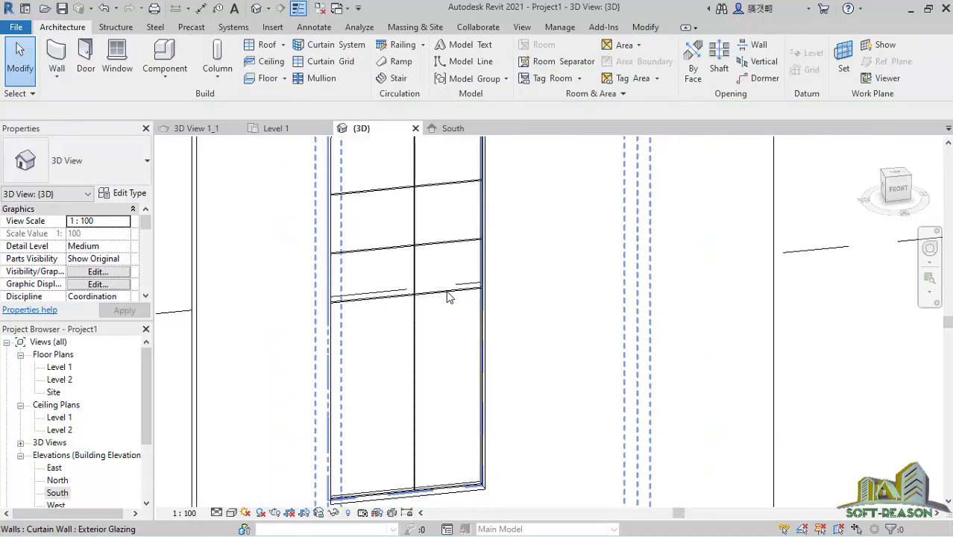
scroll(384, 302, "up", 1)
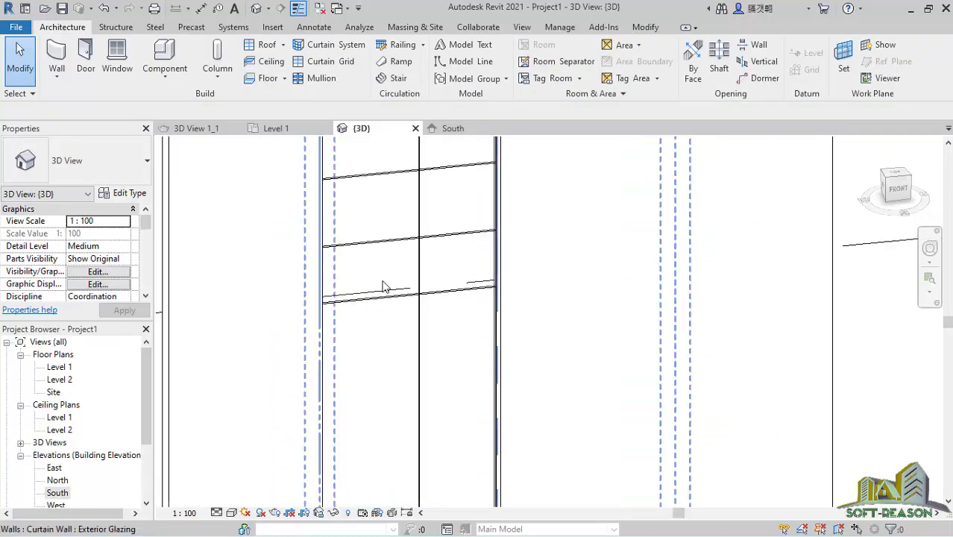
left_click(393, 240)
scroll(414, 299, "down", 5)
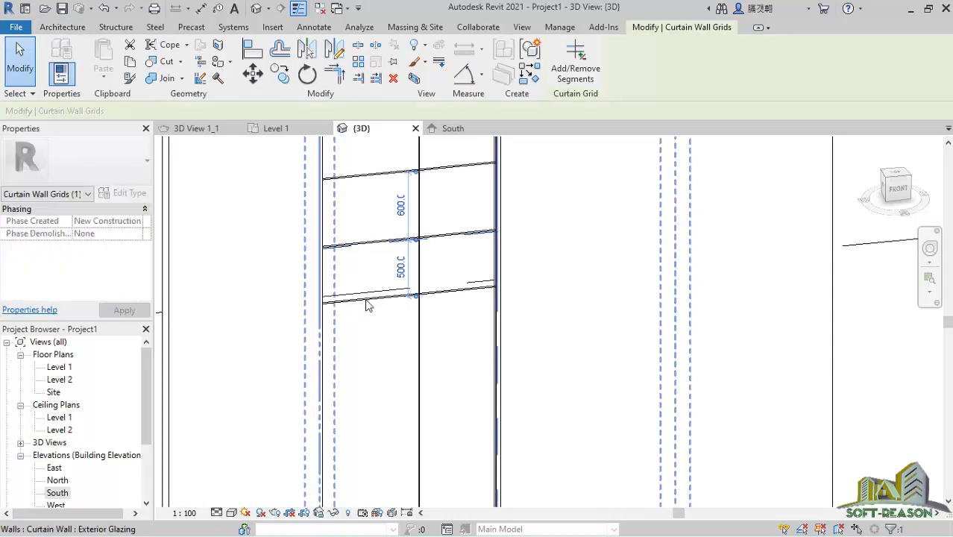
left_click(251, 255)
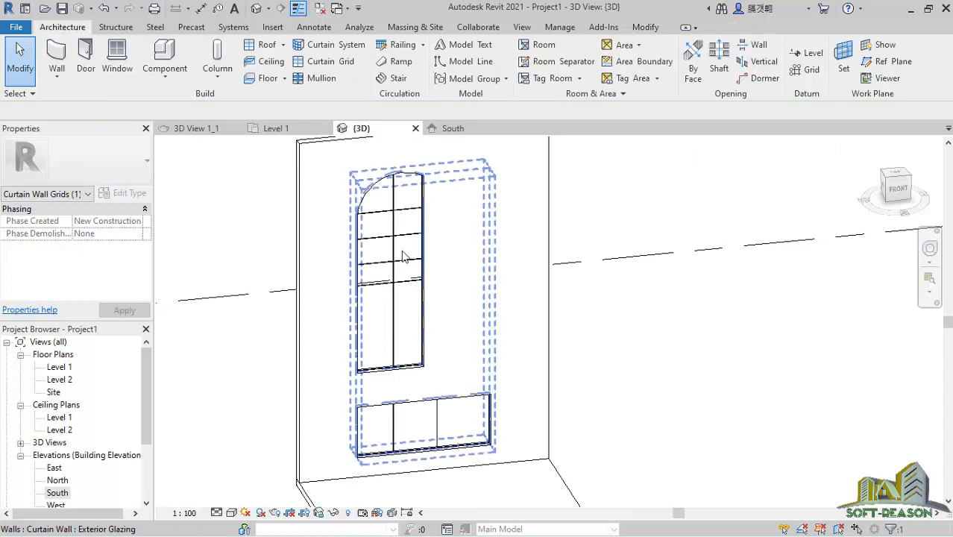
Step: Add two horizontal grid lines in the window's lower part, 600 mm below the original horizontal line and 700 mm below that
scroll(405, 252, "up", 2)
left_click(322, 61)
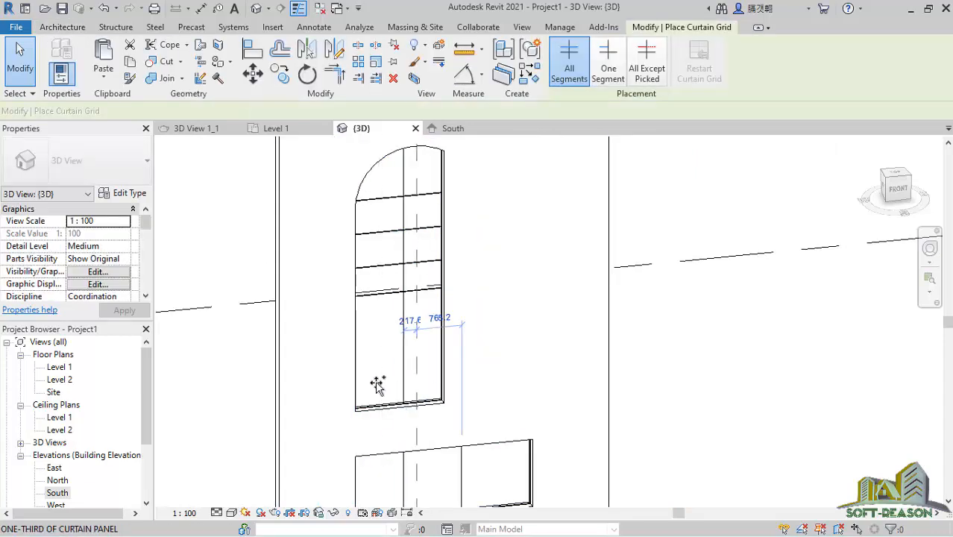
scroll(369, 326, "up", 2)
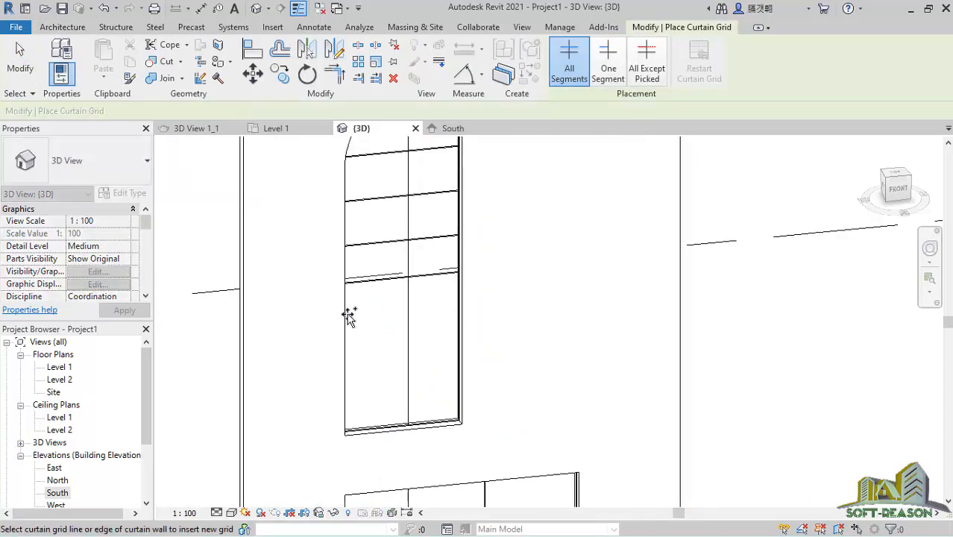
left_click(404, 311)
left_click(391, 293)
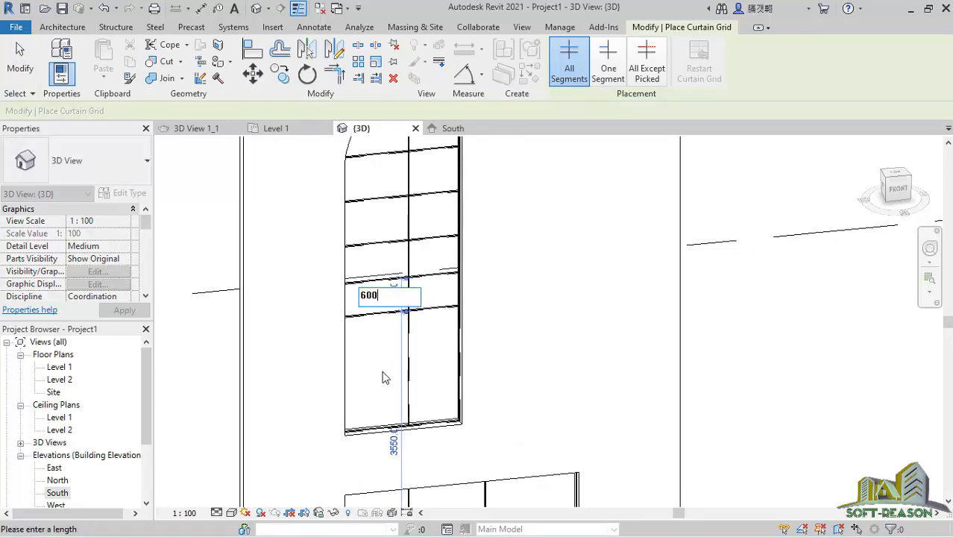
type("600")
key("Return")
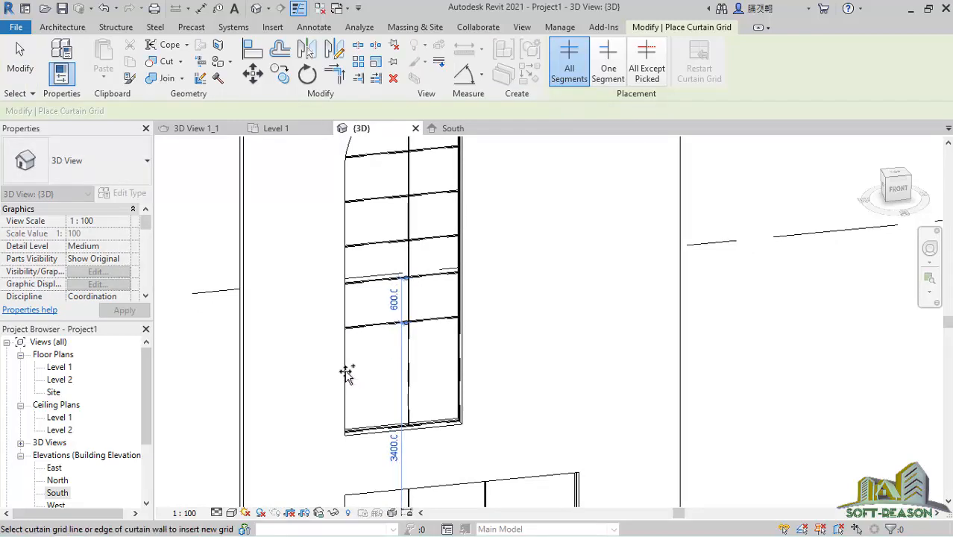
left_click(348, 378)
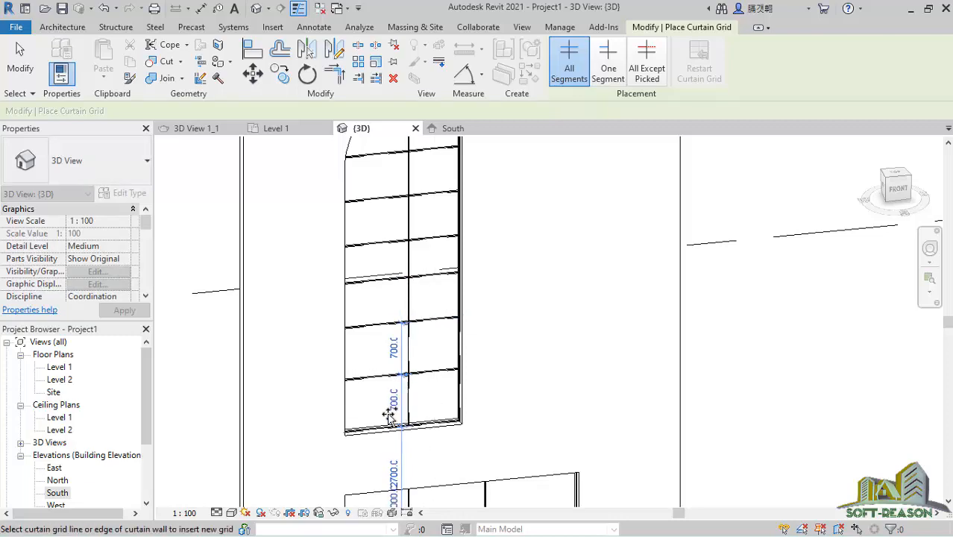
Step: Add a horizontal grid line across the lower panel 600 mm above its bottom edge and end grid placement
scroll(398, 389, "down", 3)
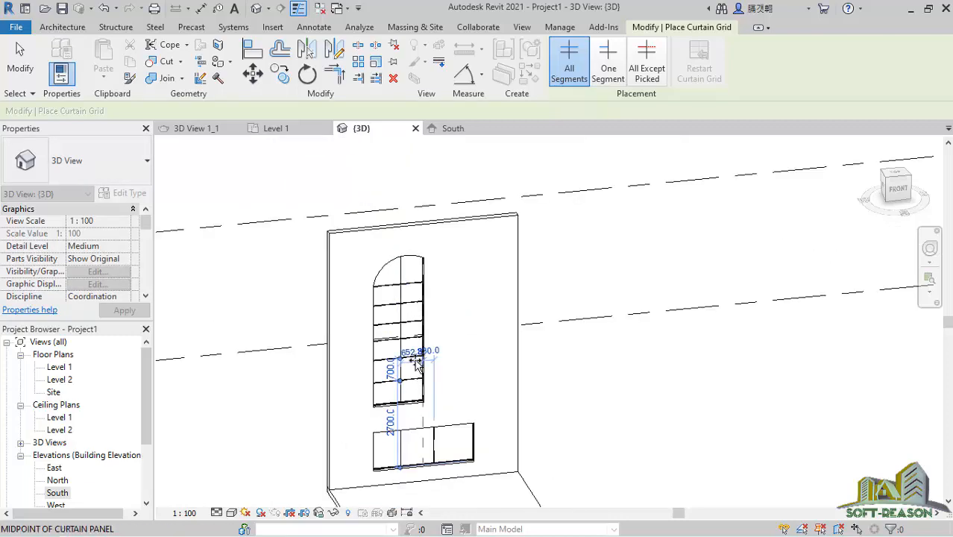
scroll(413, 365, "up", 2)
scroll(391, 222, "down", 2)
scroll(437, 454, "up", 2)
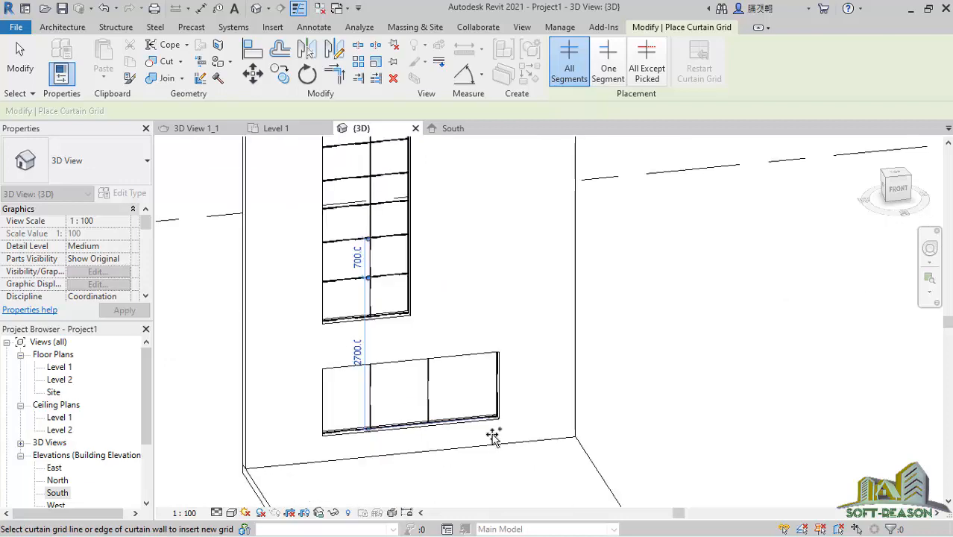
scroll(447, 426, "up", 2)
left_click(287, 387)
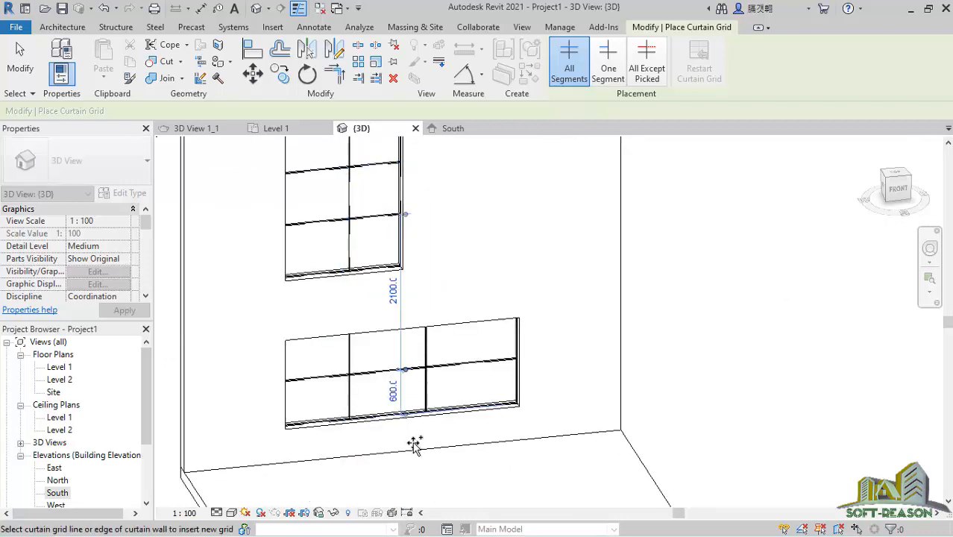
scroll(468, 383, "down", 3)
scroll(436, 321, "up", 5)
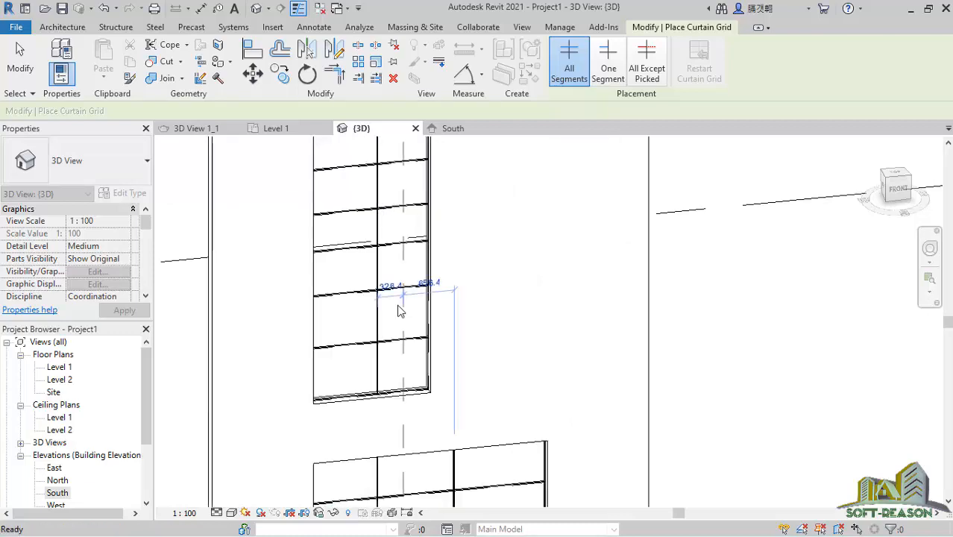
key("Escape")
Step: Examine the grid layout of the half-arched upper window, especially around the horizontal line at the arc's base
scroll(403, 306, "down", 2)
scroll(395, 202, "up", 4)
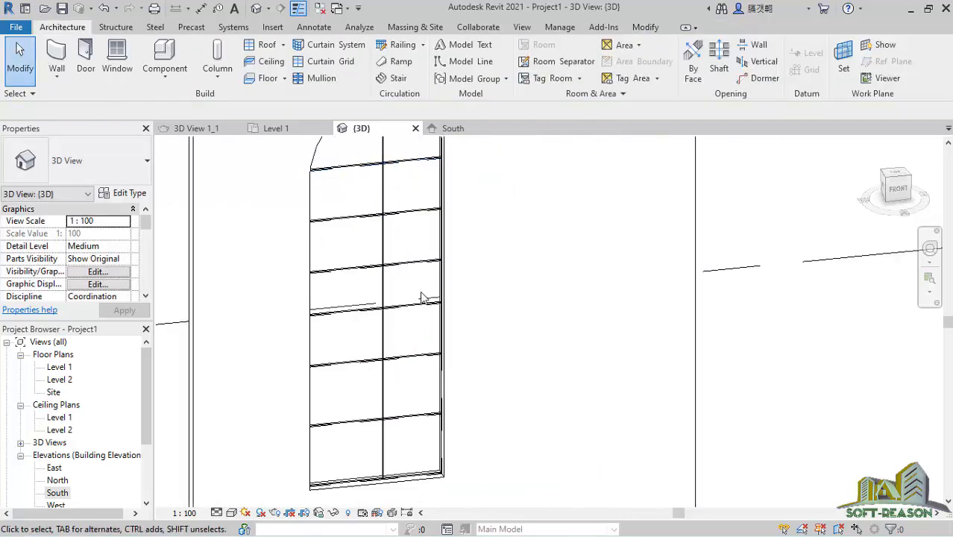
scroll(423, 286, "down", 3)
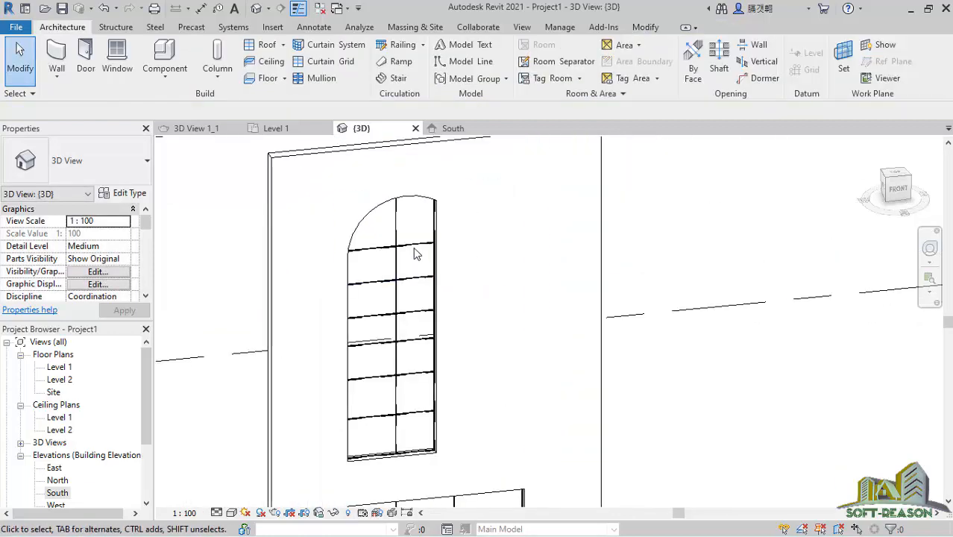
scroll(415, 250, "up", 3)
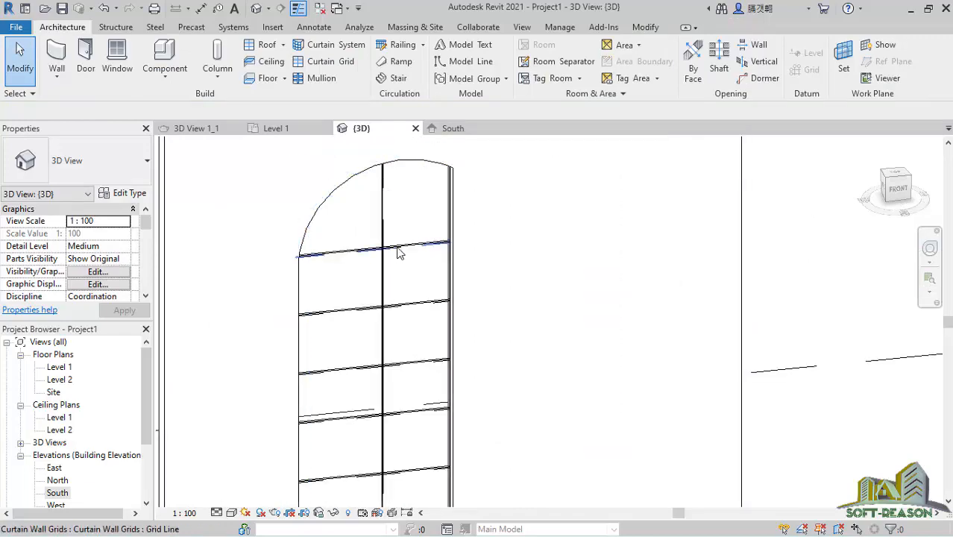
scroll(397, 249, "up", 3)
scroll(392, 276, "down", 3)
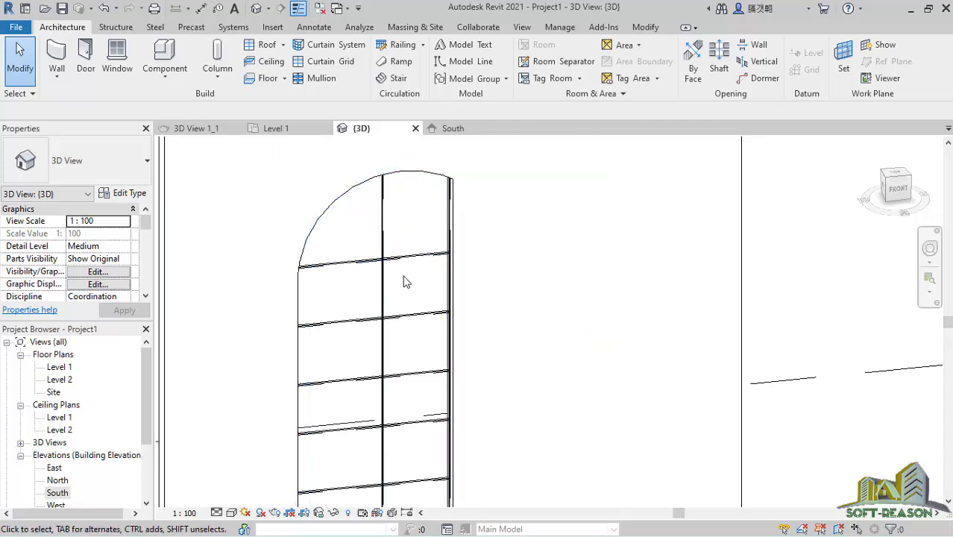
scroll(404, 254, "down", 2)
scroll(404, 254, "down", 3)
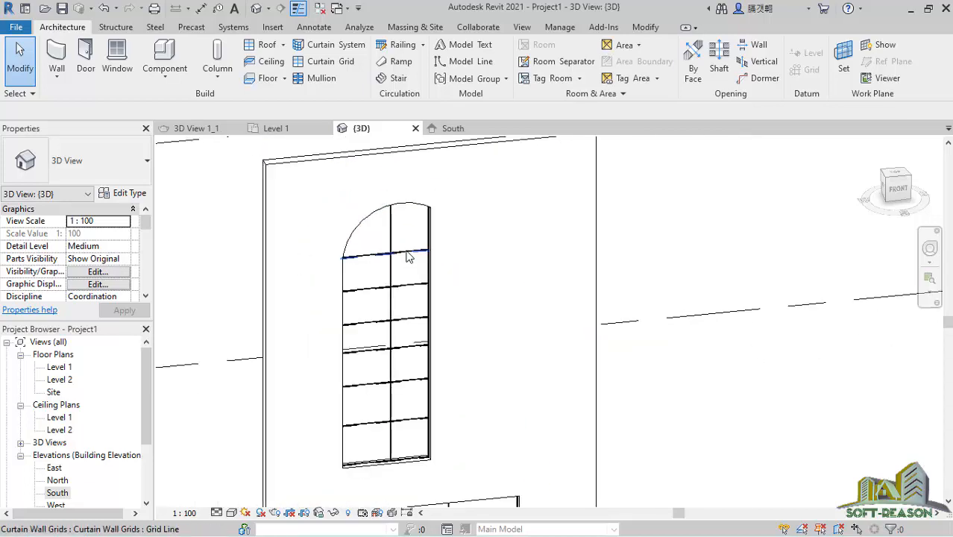
Step: Create an in-place model in the Generic Models category, keeping the name Generic Models 1
scroll(412, 266, "down", 2)
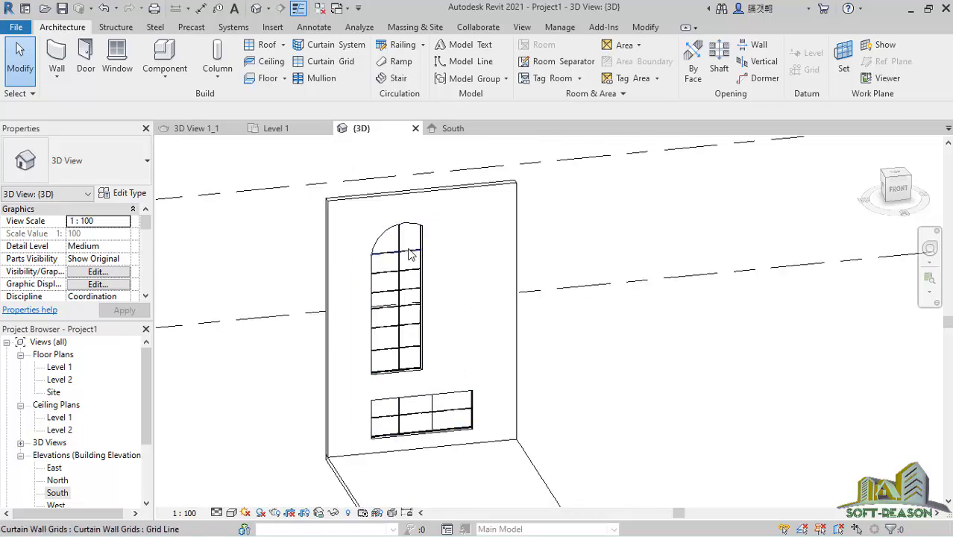
scroll(409, 279, "up", 2)
scroll(410, 291, "up", 2)
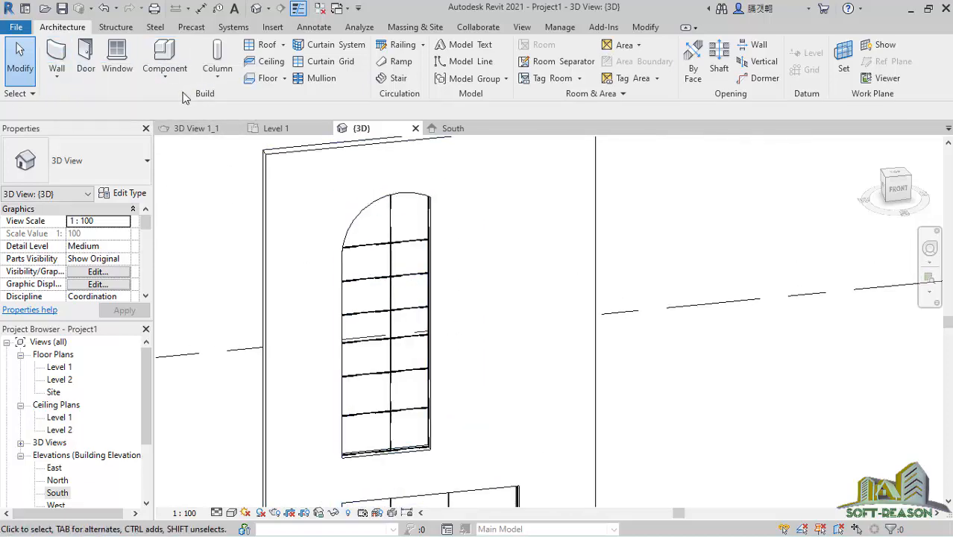
left_click(165, 80)
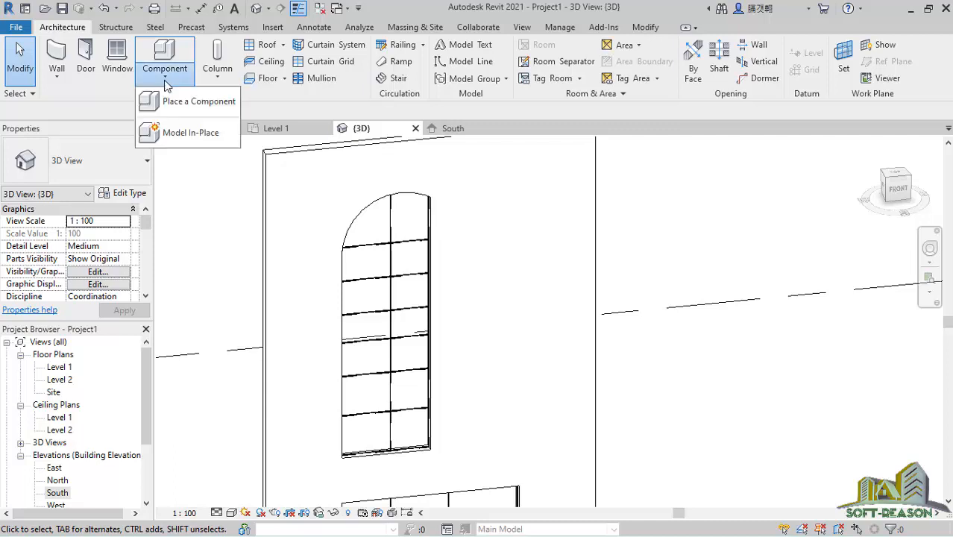
left_click(189, 134)
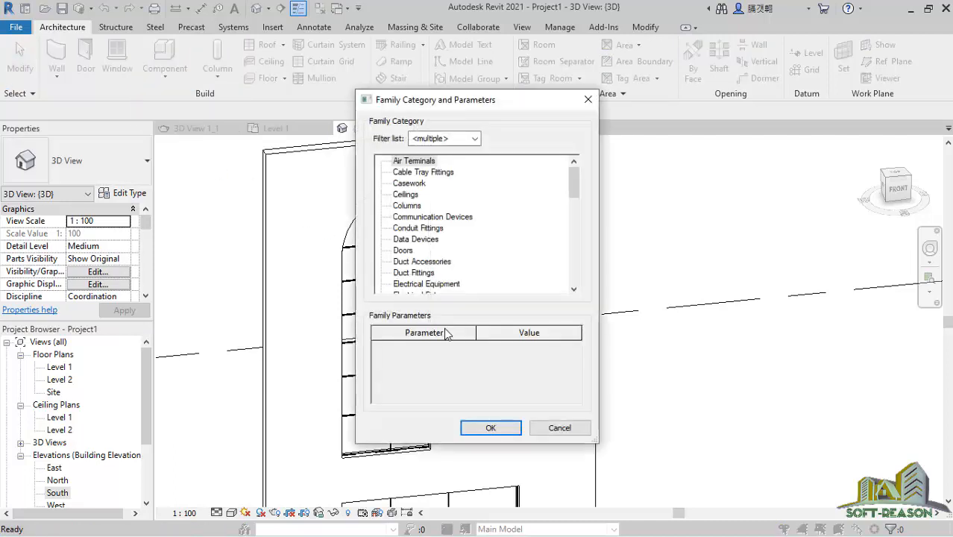
scroll(441, 257, "down", 3)
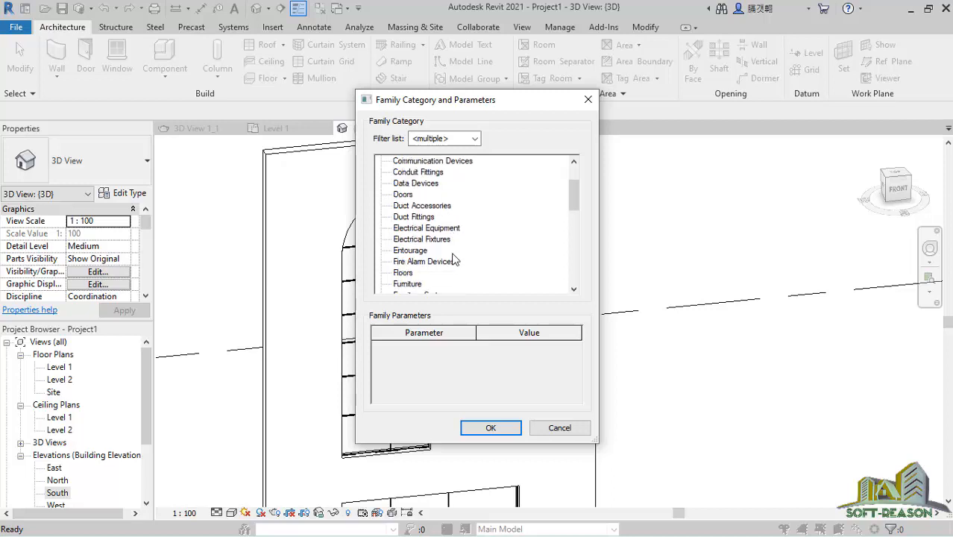
left_click(488, 430)
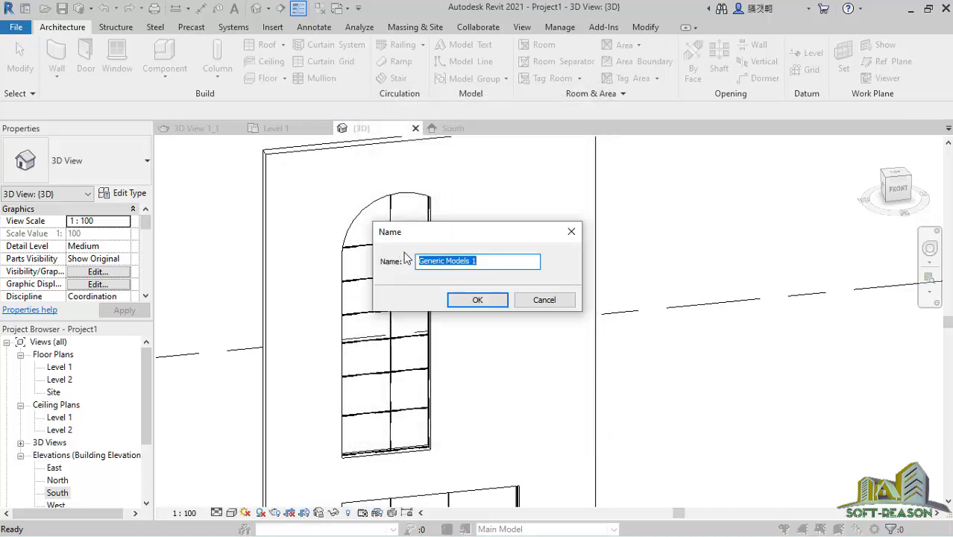
left_click(480, 300)
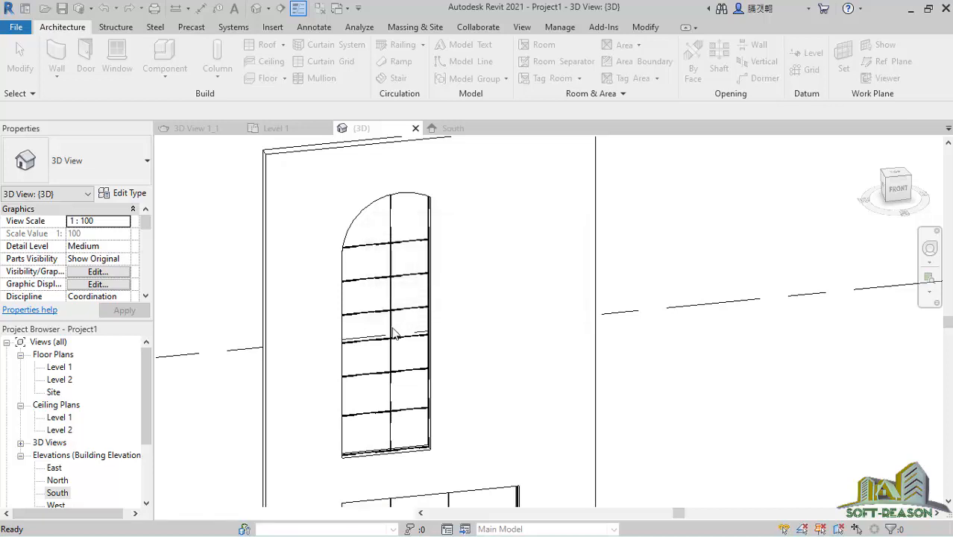
Step: Start an extrusion and pick the upper-right glazed panel of the half-arched window as its work plane
scroll(405, 236, "up", 2)
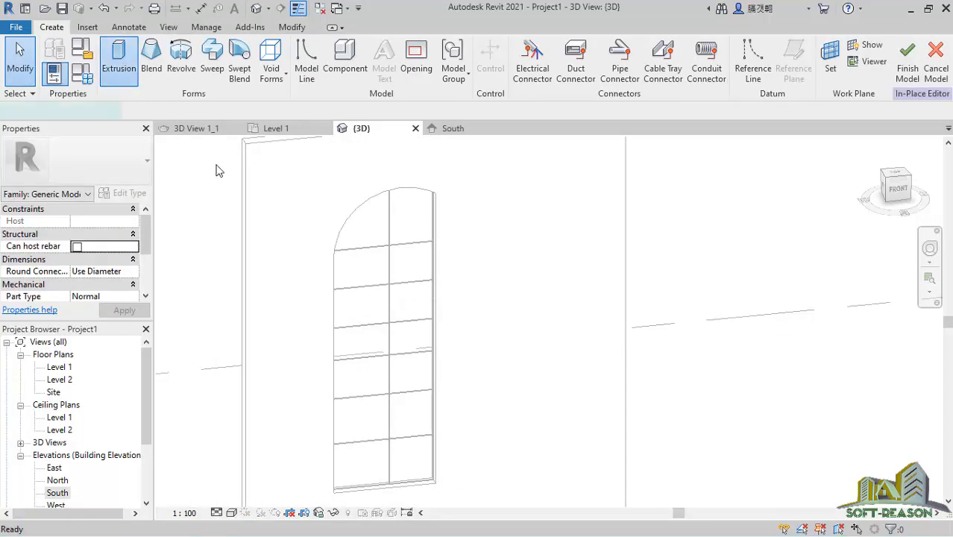
left_click(118, 64)
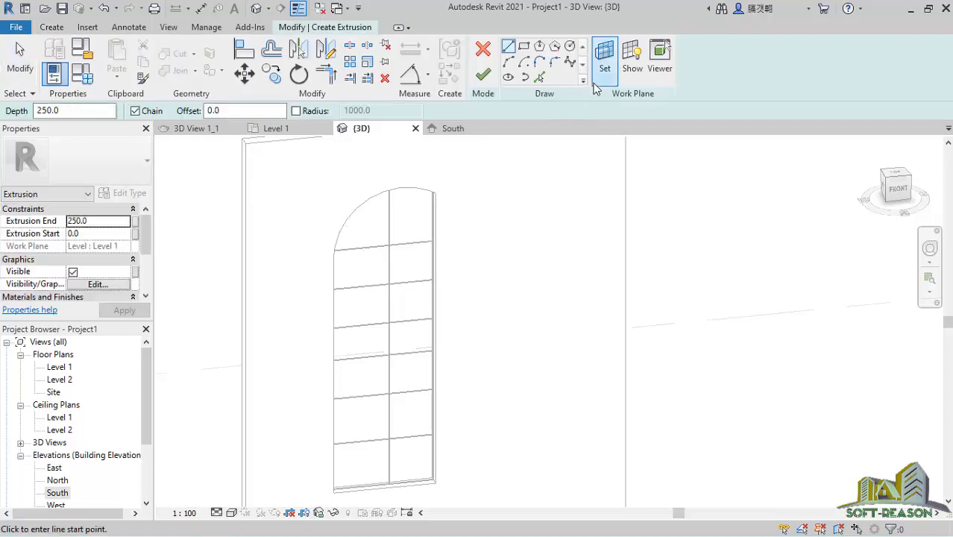
left_click(604, 56)
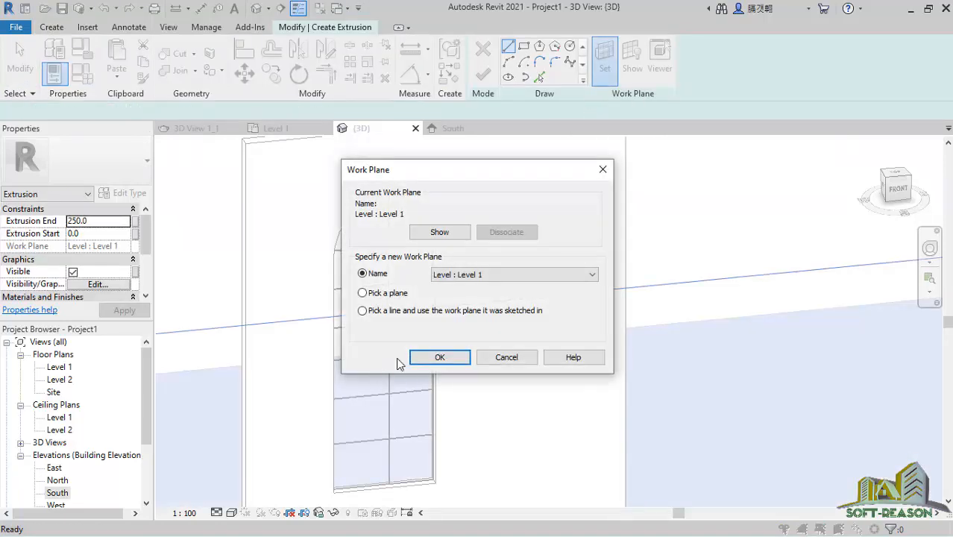
left_click(441, 357)
scroll(402, 243, "up", 2)
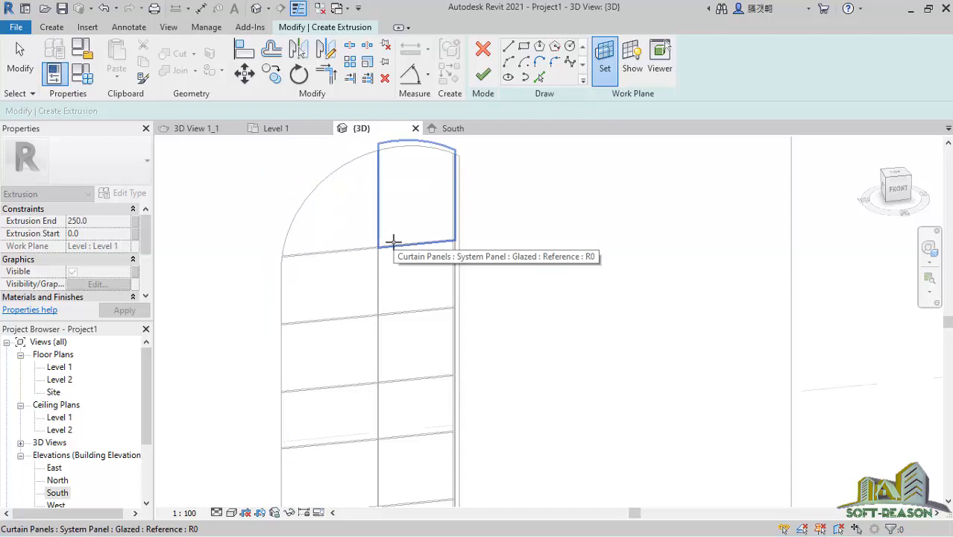
scroll(394, 241, "up", 1)
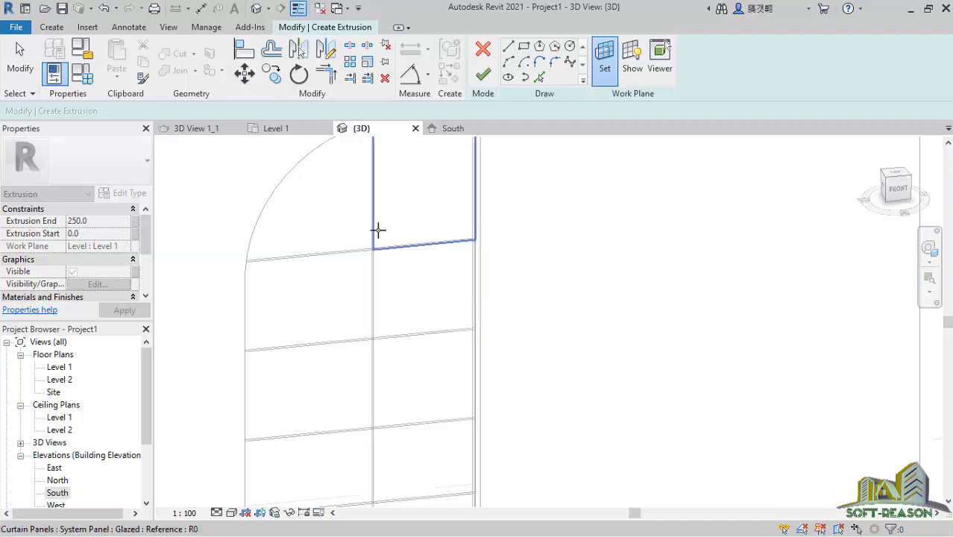
left_click(377, 230)
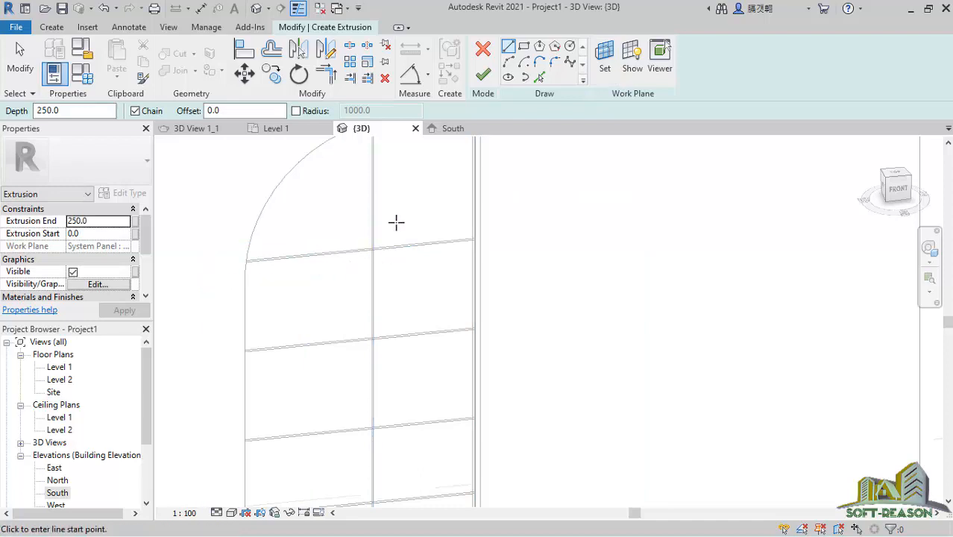
Step: In the South elevation, sketch a start-end-radius arc of about 453 mm radius from the arch-base grid intersection to the midpoint of the upper-right panel's right edge
left_click(452, 132)
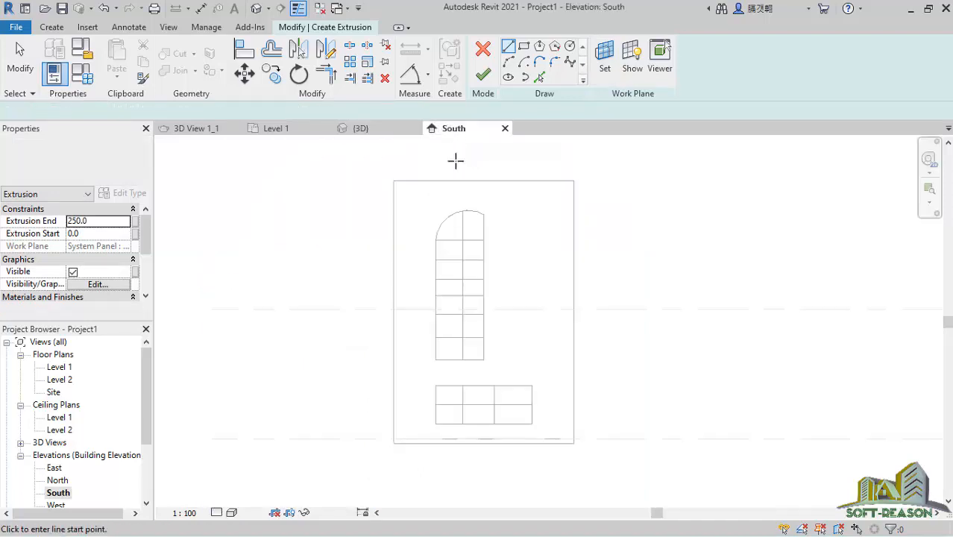
scroll(477, 224, "up", 5)
scroll(474, 228, "up", 2)
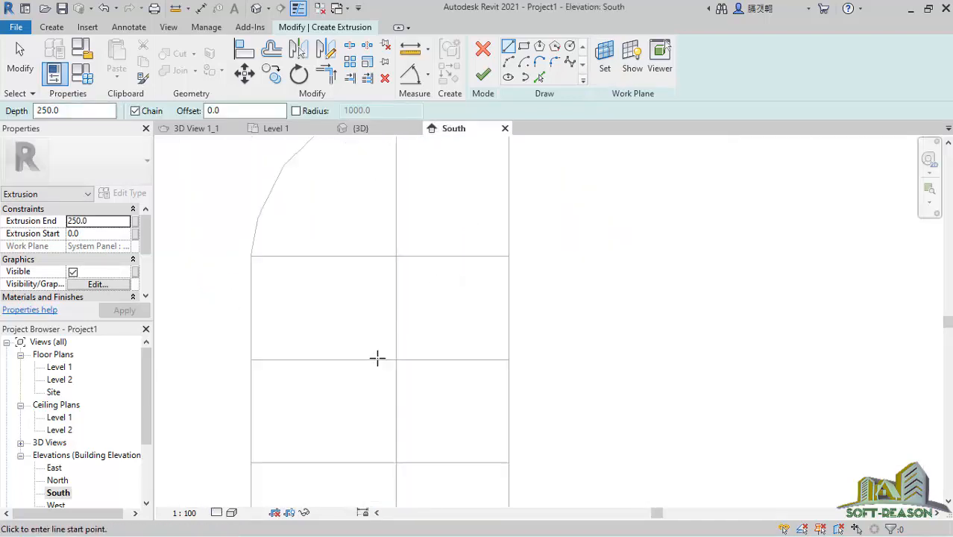
scroll(379, 355, "down", 4)
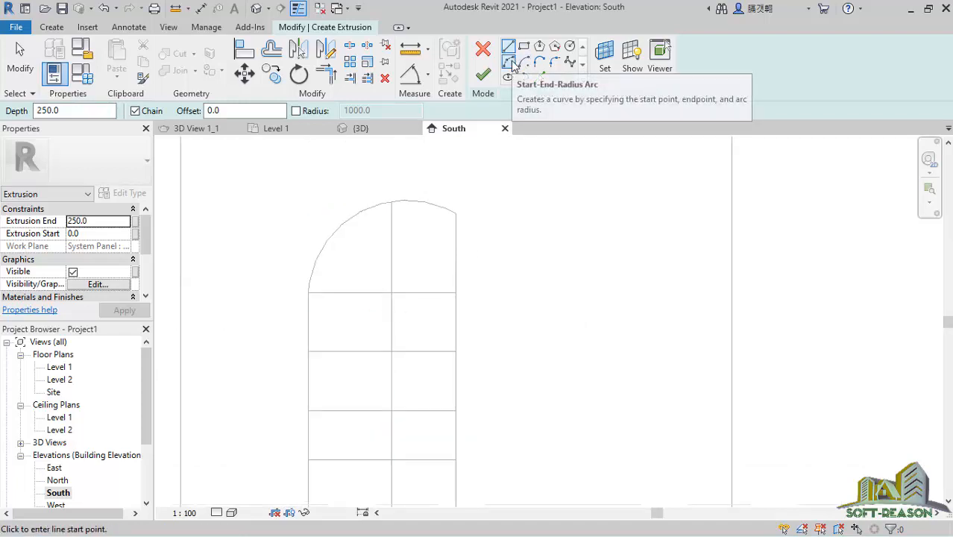
left_click(513, 63)
scroll(421, 300, "up", 1)
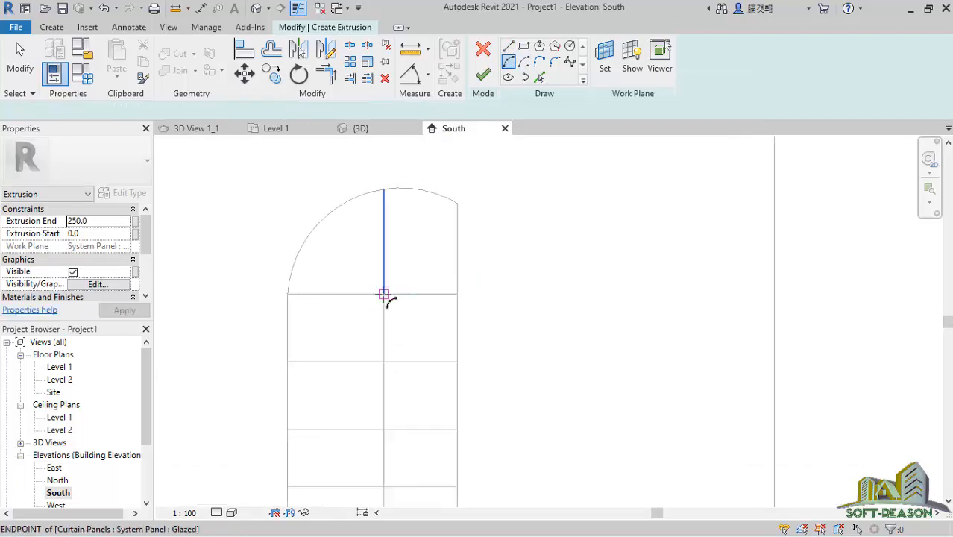
left_click(384, 293)
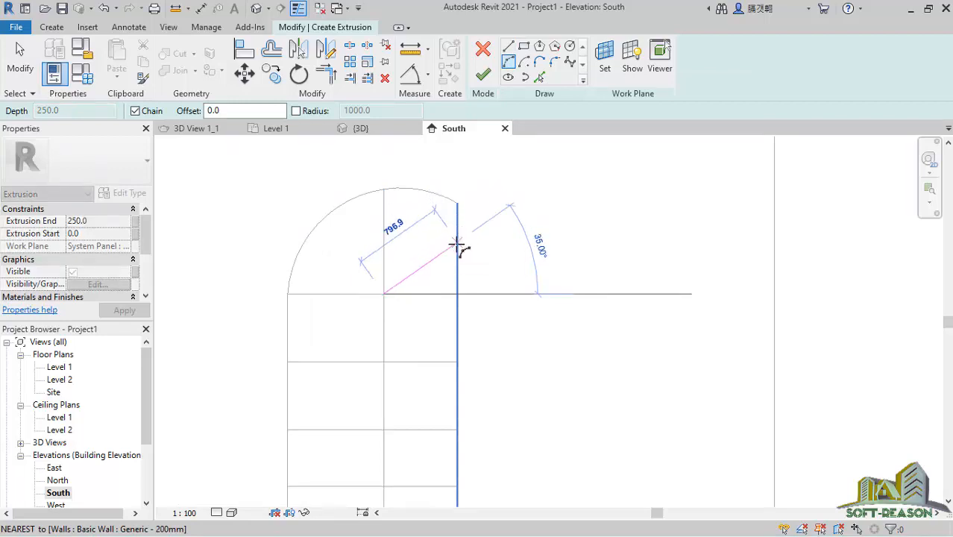
scroll(453, 252, "up", 2)
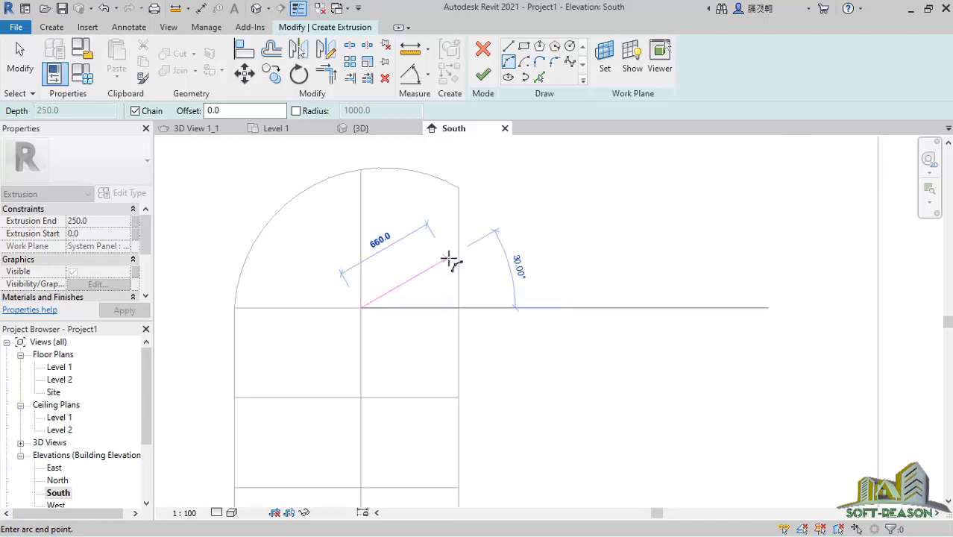
scroll(448, 262, "up", 1)
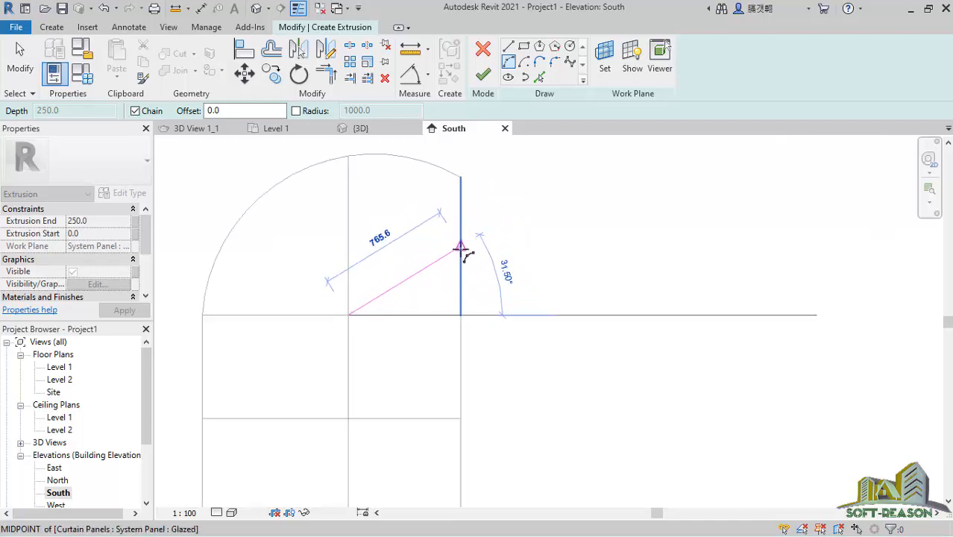
left_click(460, 248)
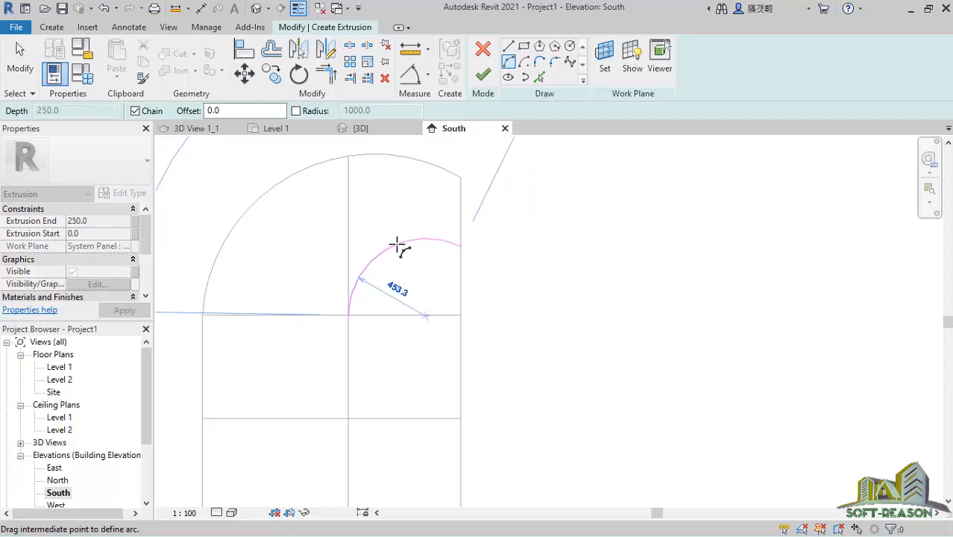
left_click(397, 244)
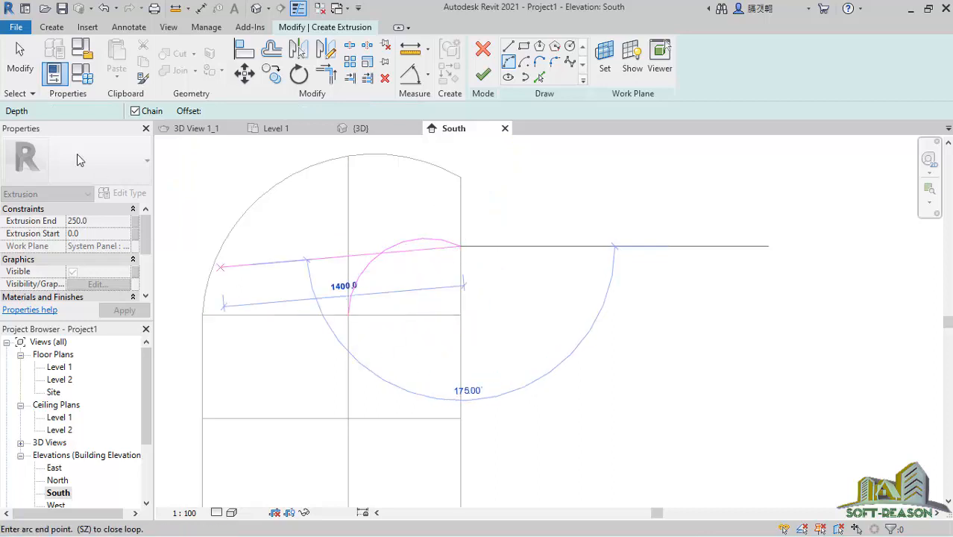
left_click(19, 58)
Step: Try a radius of 500 mm for the sketched arc and undo the change
left_click(440, 241)
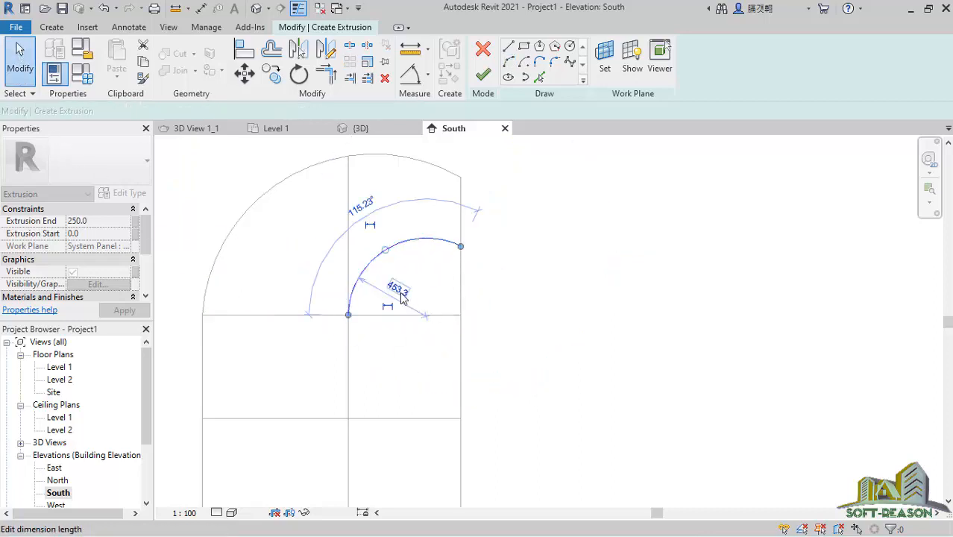
left_click(397, 290)
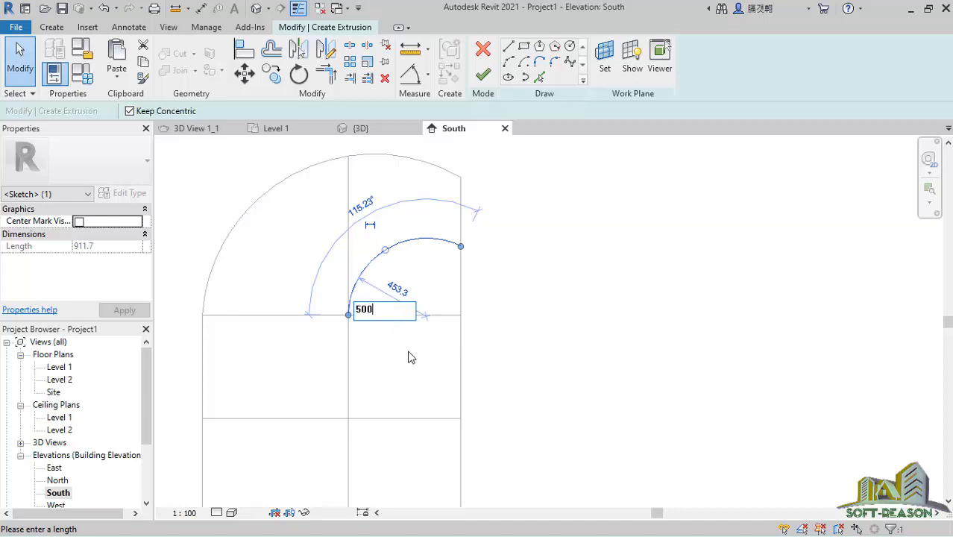
key("Return")
scroll(410, 276, "up", 2)
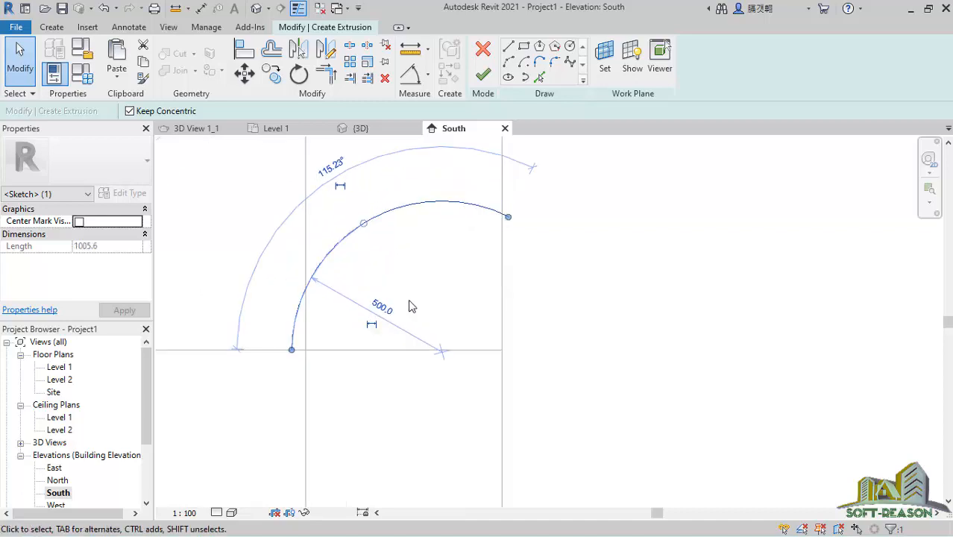
scroll(395, 340, "up", 1)
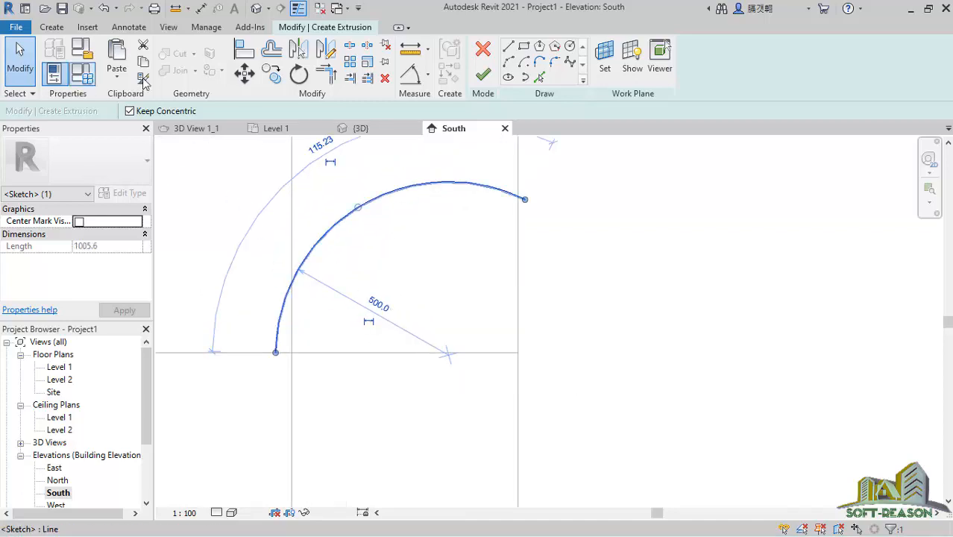
left_click(105, 9)
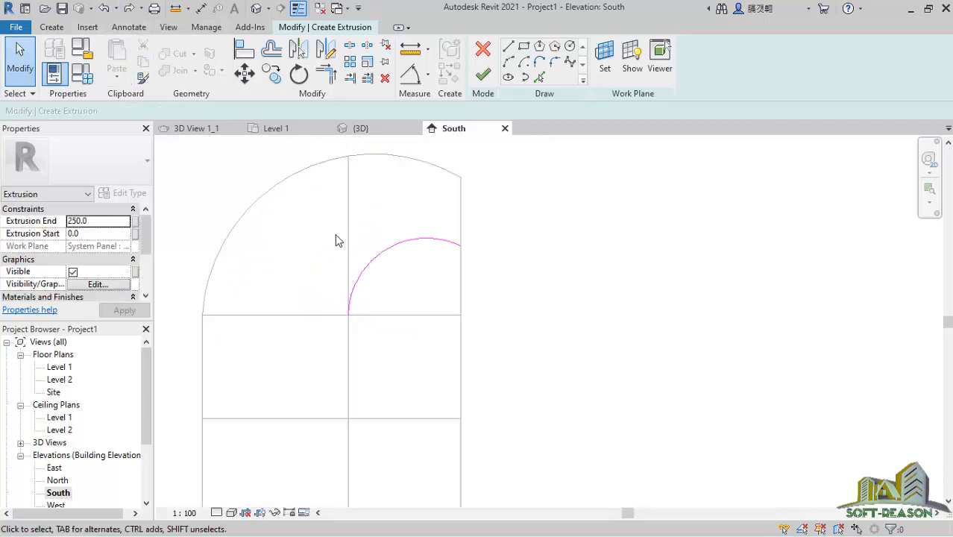
Step: Try reshaping the arc by its middle grip to a radius of about 460 mm and undo the adjustment
left_click(386, 253)
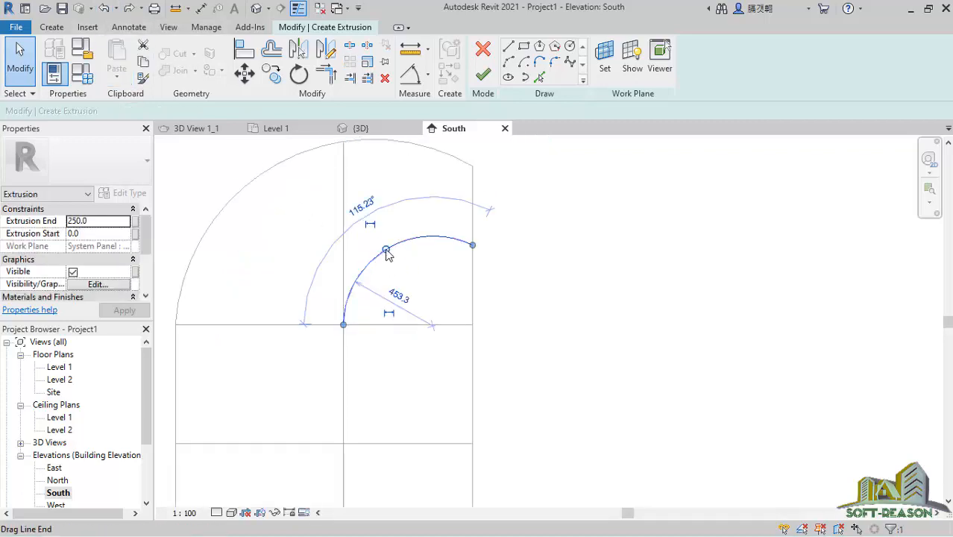
left_click_drag(386, 253, 388, 257)
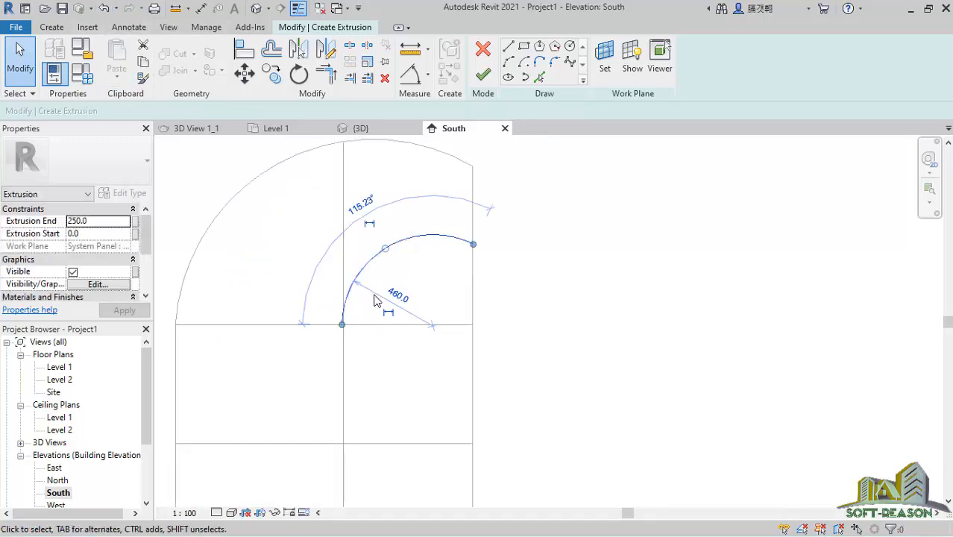
left_click(435, 264)
scroll(408, 260, "up", 3)
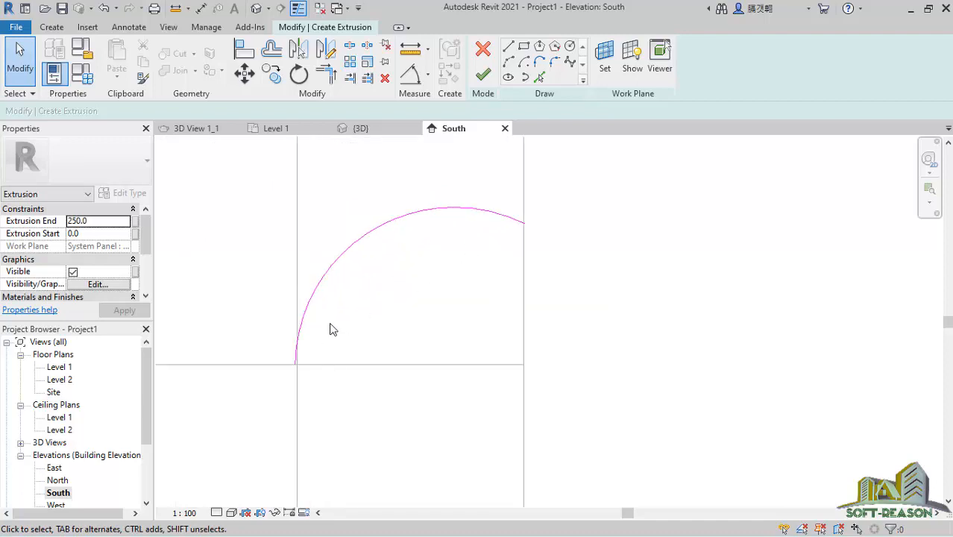
scroll(330, 328, "up", 1)
left_click(104, 8)
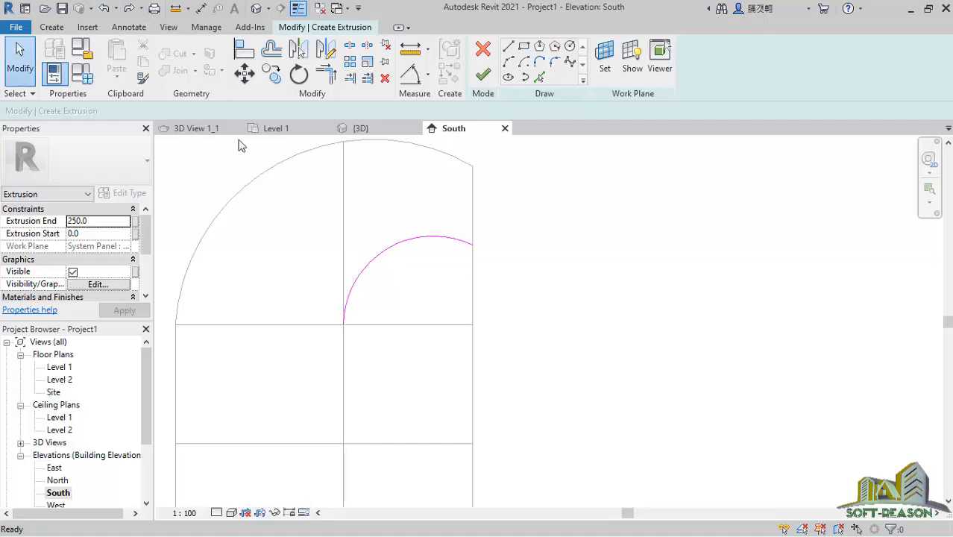
Step: Offset a copy of the sketched arc slightly outward with a numerical offset, keeping the original arc
scroll(434, 214, "up", 1)
scroll(366, 215, "down", 4)
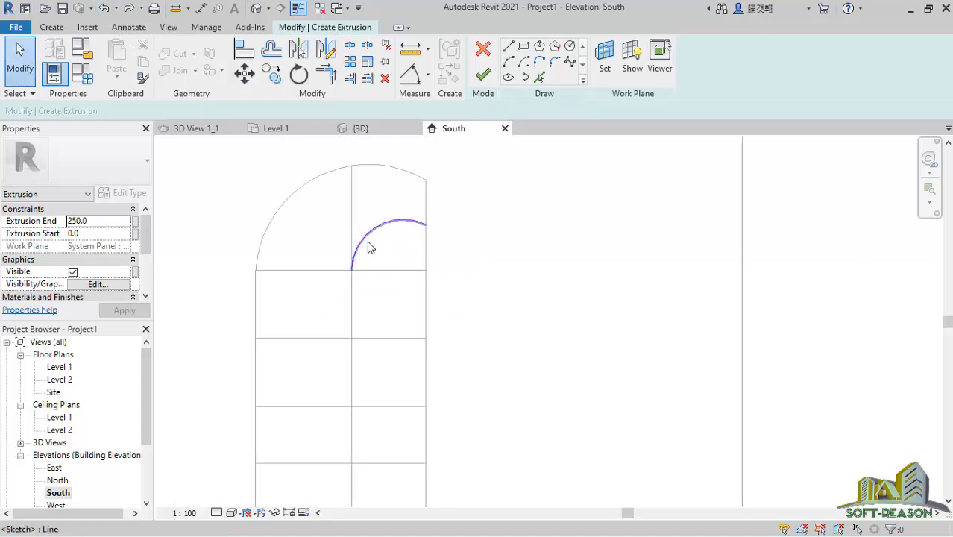
scroll(377, 250, "up", 4)
scroll(375, 251, "down", 3)
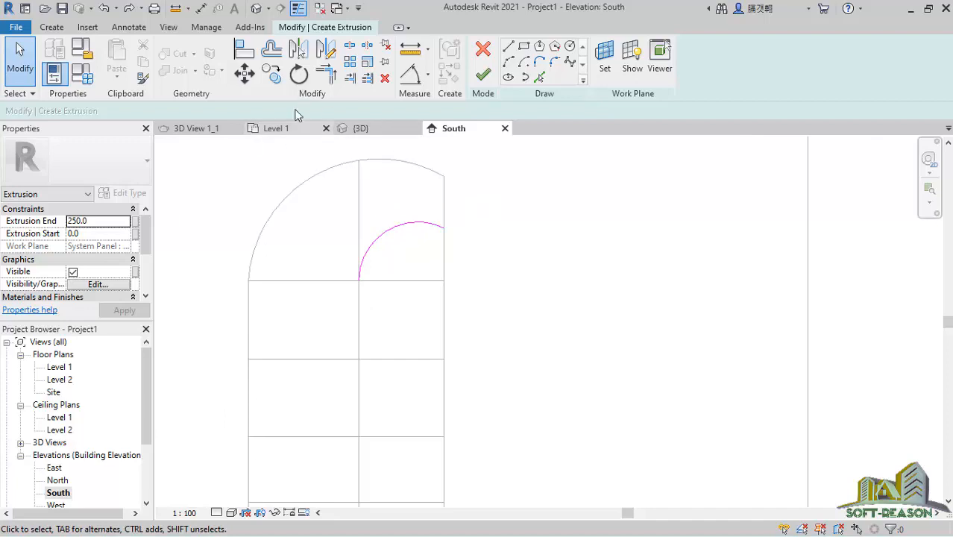
left_click(272, 50)
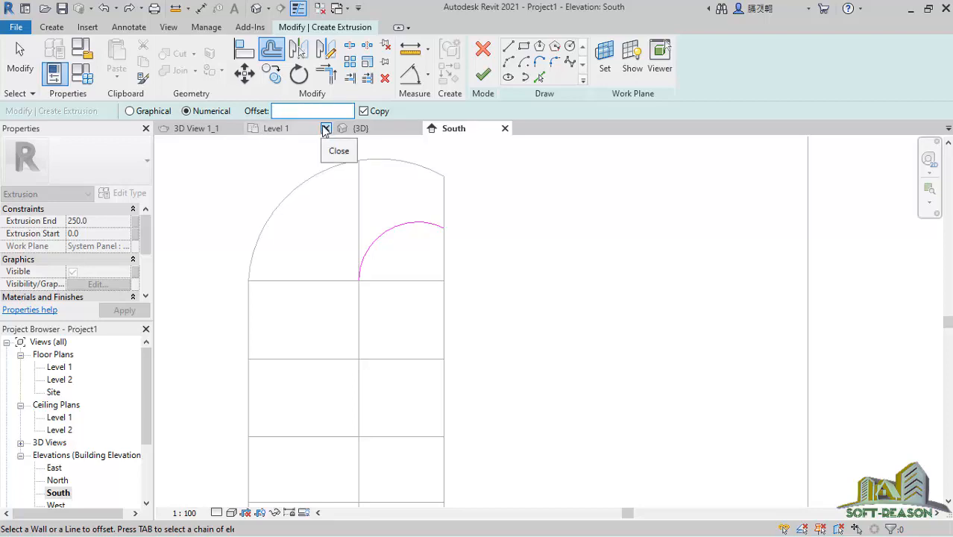
left_click(394, 234)
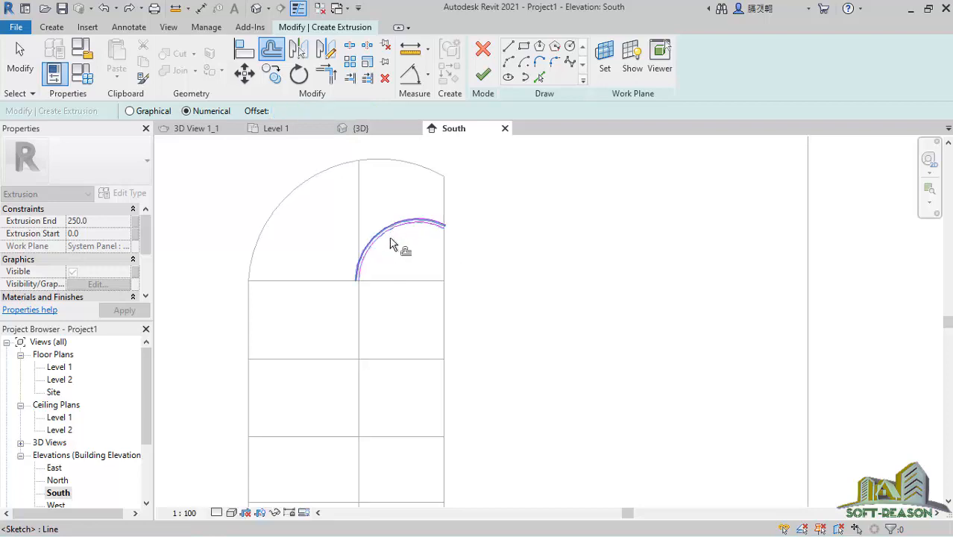
Step: Offset a second copy of the original arc 25 mm inward, keeping the original arc
scroll(393, 233, "up", 2)
scroll(379, 289, "up", 5)
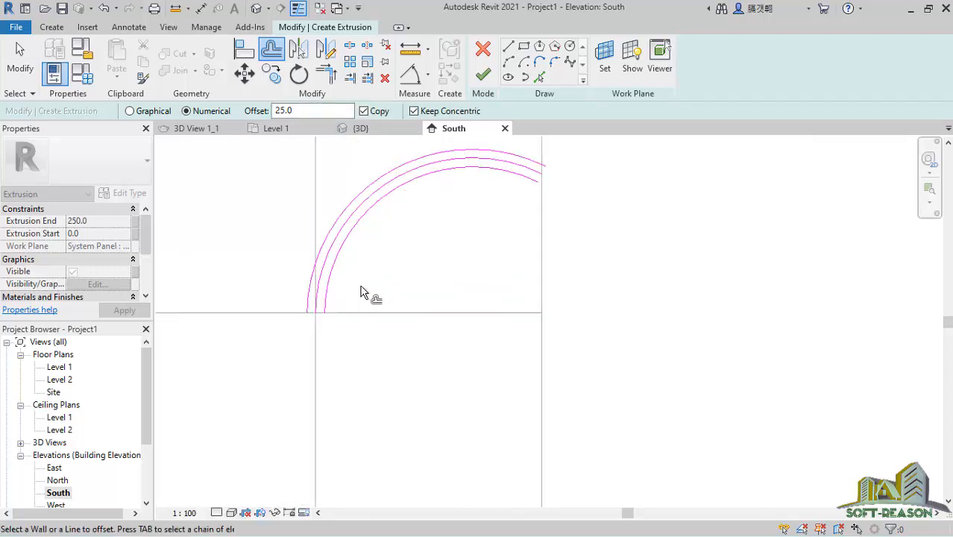
scroll(352, 329, "down", 3)
scroll(336, 322, "up", 2)
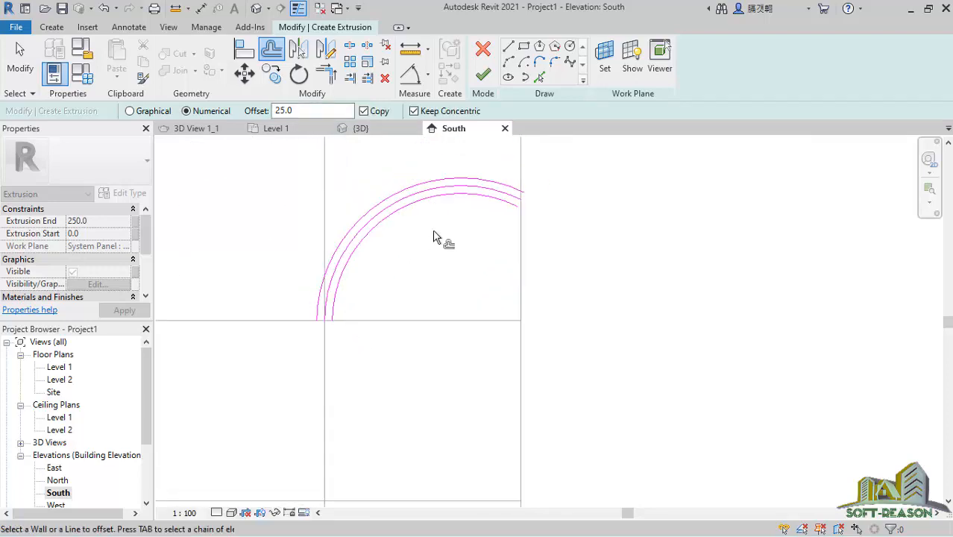
scroll(350, 211, "up", 1)
Step: Add sketch lines by picking the window's right vertical edge and the horizontal grid line at the arc base
left_click(540, 77)
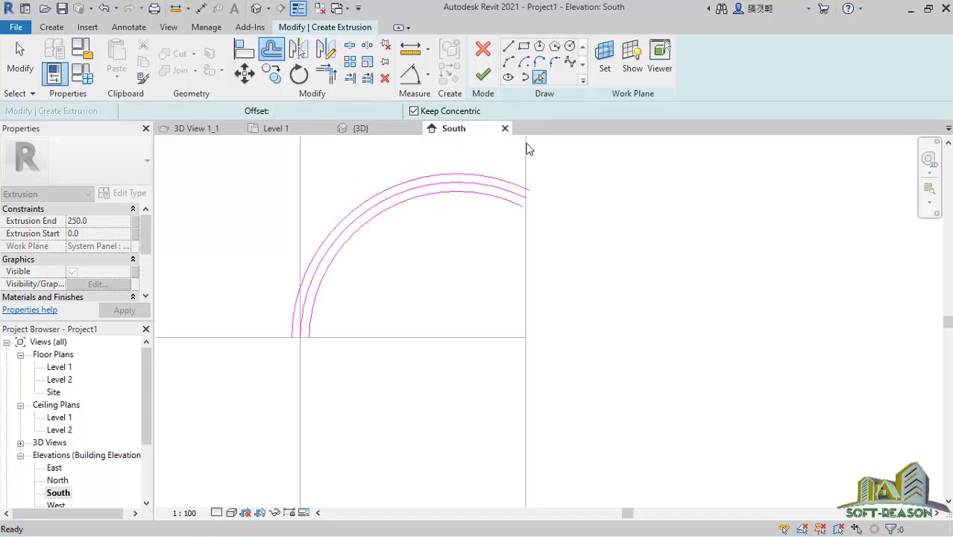
left_click(526, 249)
left_click(275, 340)
scroll(425, 309, "down", 2)
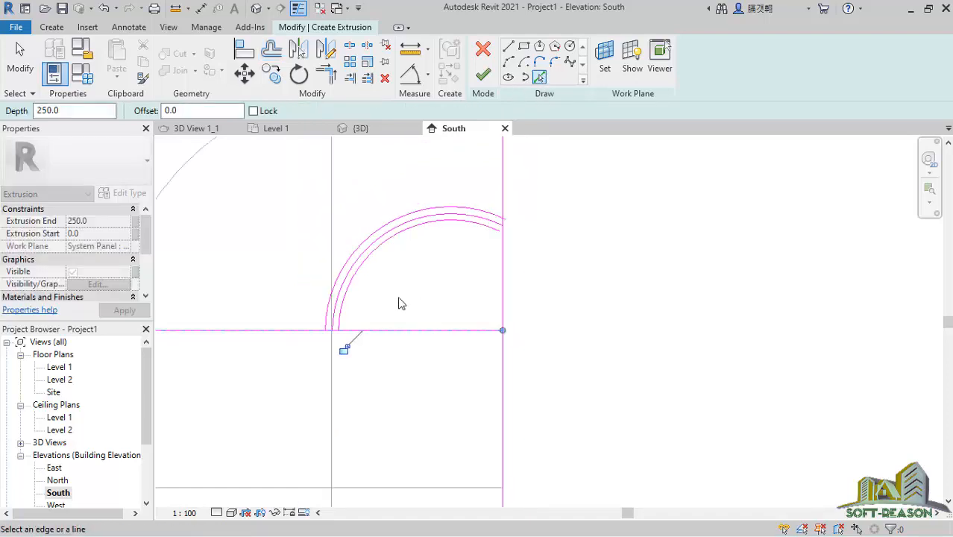
scroll(434, 320, "up", 2)
scroll(428, 320, "down", 1)
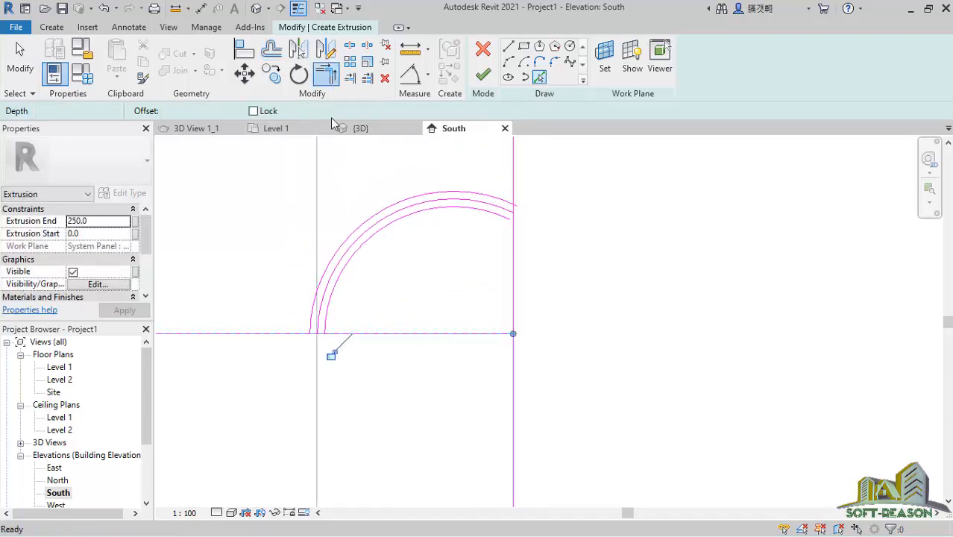
Step: Trim the base line to corners with the outer and inner arcs, leaving a short closing segment between them
left_click(326, 75)
scroll(330, 330, "up", 2)
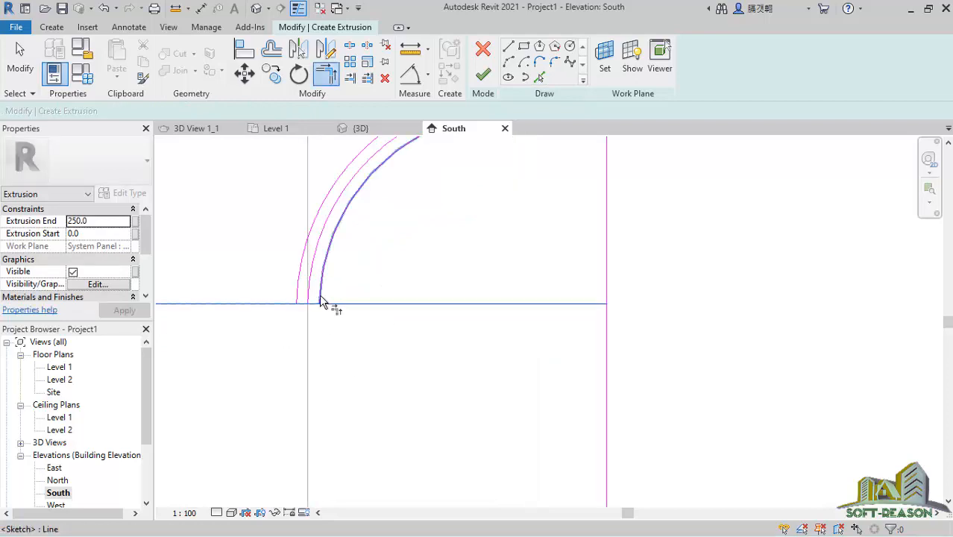
left_click(321, 301)
left_click(911, 520)
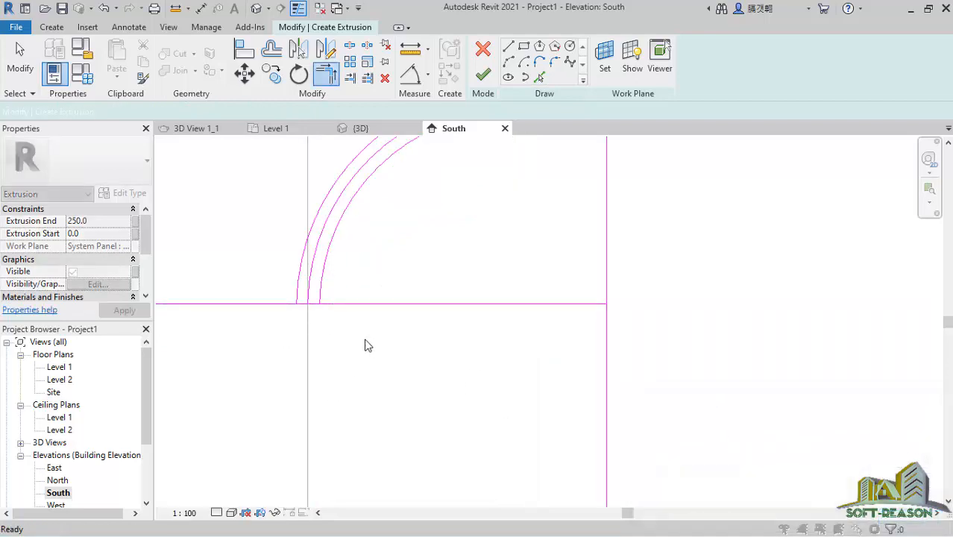
scroll(322, 302, "up", 2)
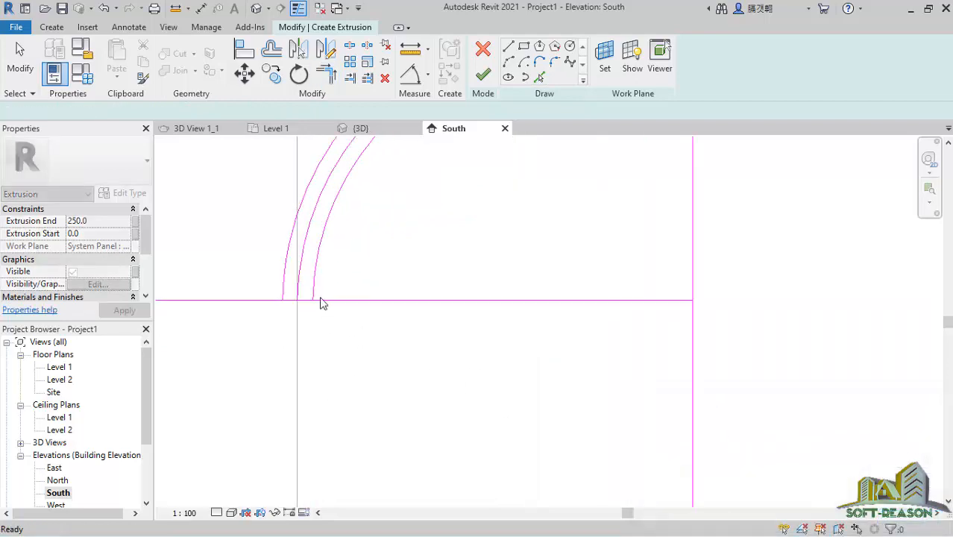
left_click(277, 288)
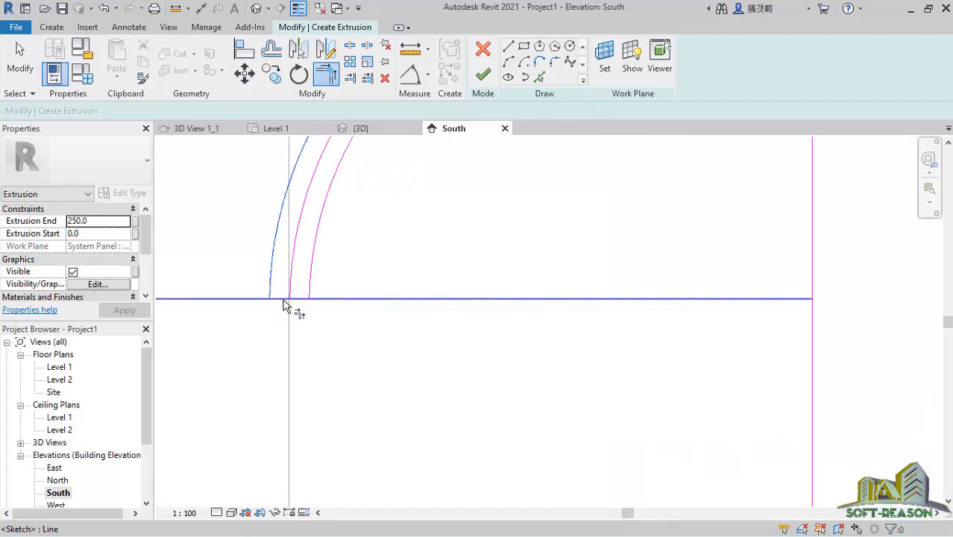
left_click(285, 301)
left_click(297, 301)
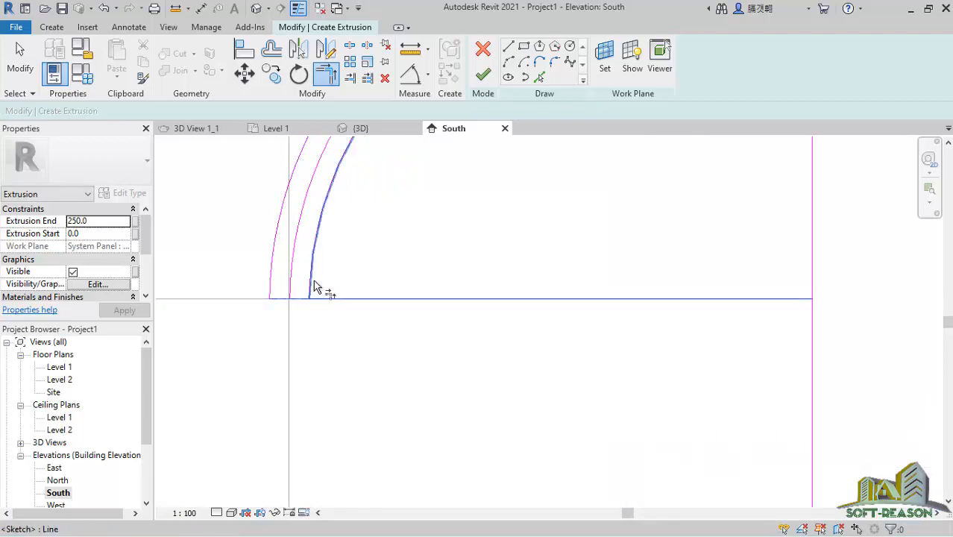
left_click(315, 284)
Step: Trim the vertical edge line to corners with the outer and inner arcs, closing the profile's right end
scroll(362, 396, "down", 4)
scroll(453, 294, "up", 5)
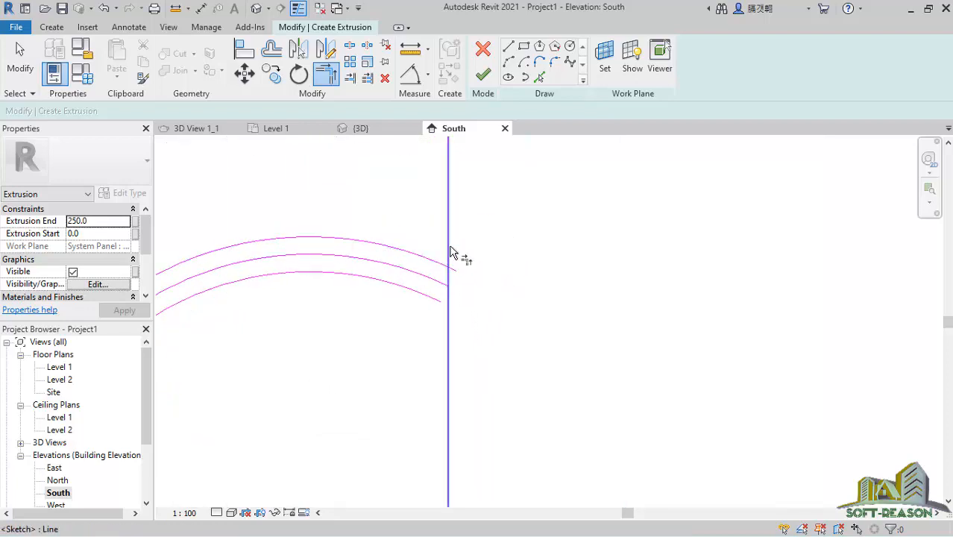
left_click(430, 266)
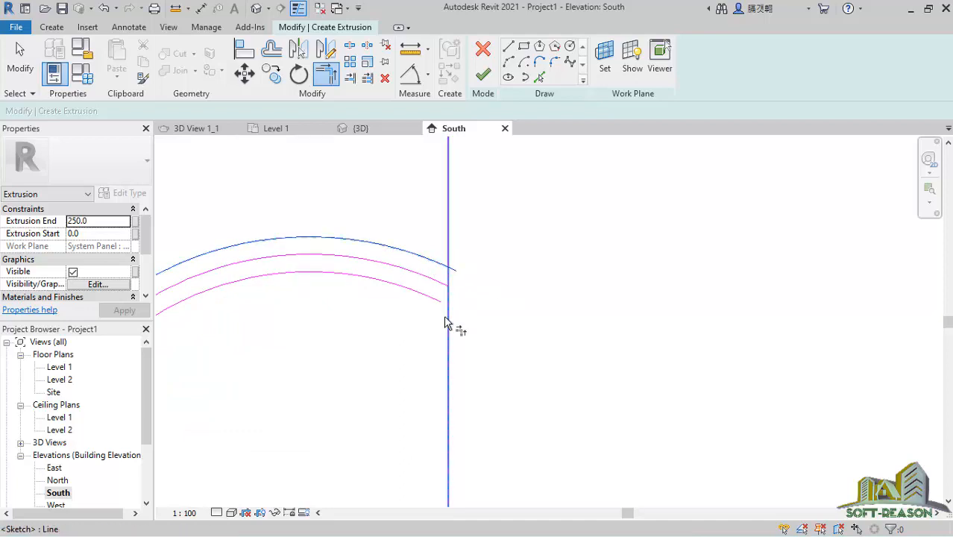
left_click(447, 323)
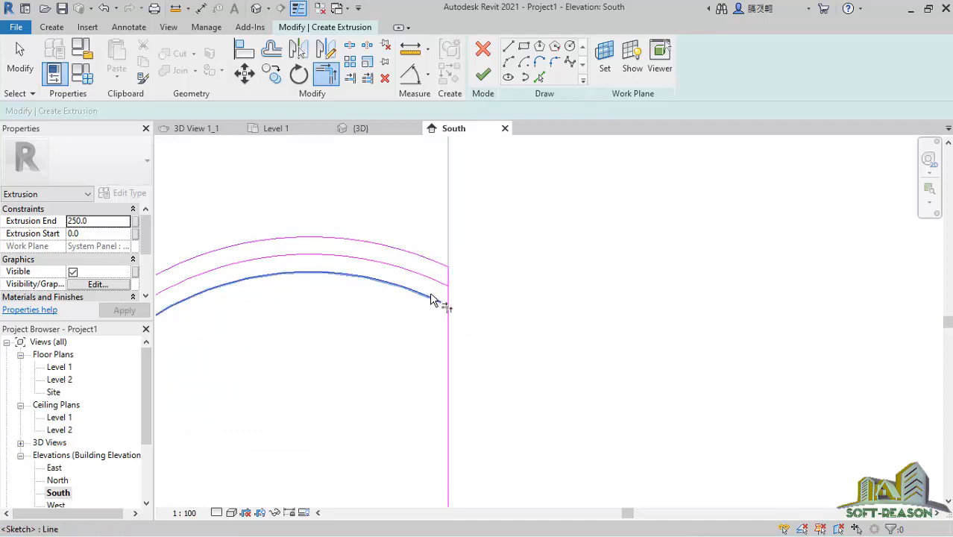
left_click(434, 300)
left_click(451, 291)
scroll(493, 313, "down", 3)
key("Escape")
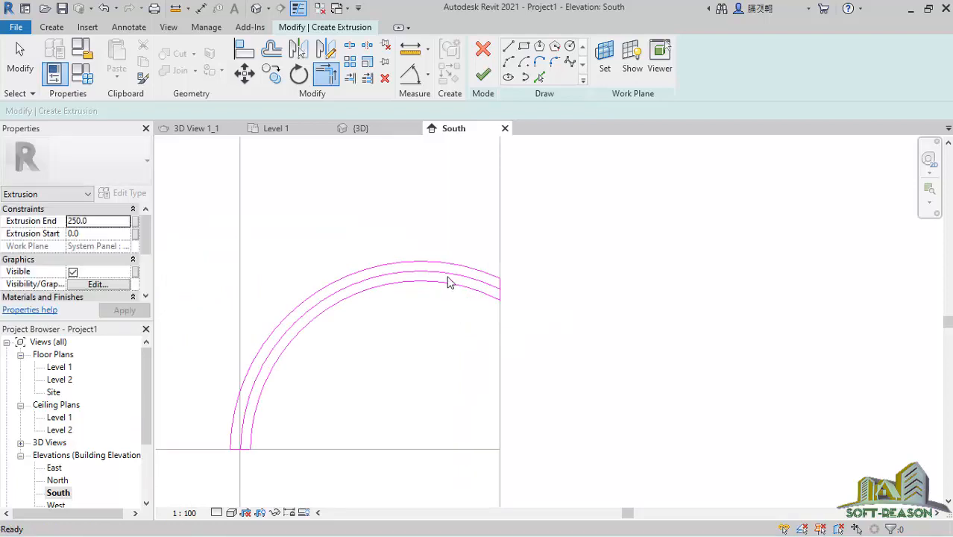
Step: Delete the middle arc from the sketch, keeping only the closed band profile
left_click(449, 282)
left_click(385, 79)
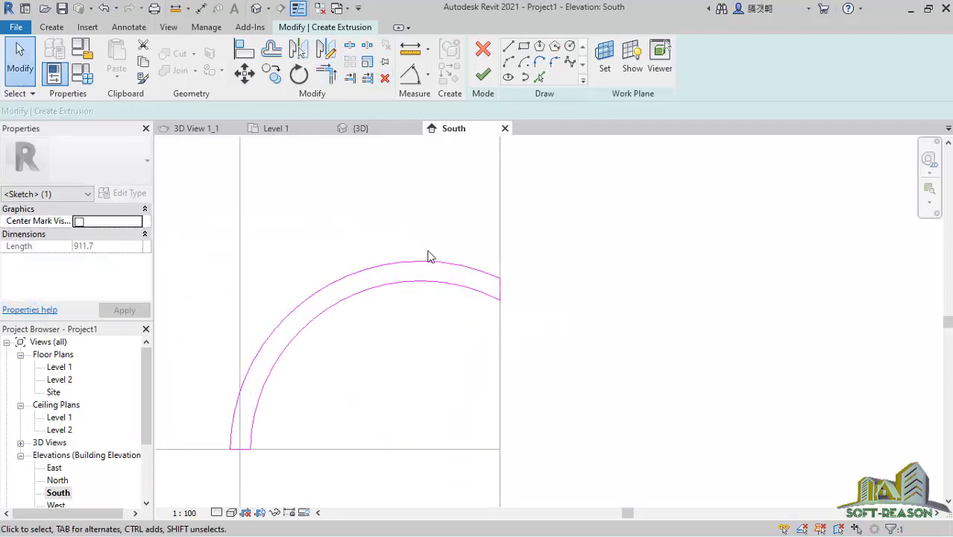
scroll(321, 385, "down", 2)
scroll(322, 366, "up", 3)
scroll(429, 232, "down", 4)
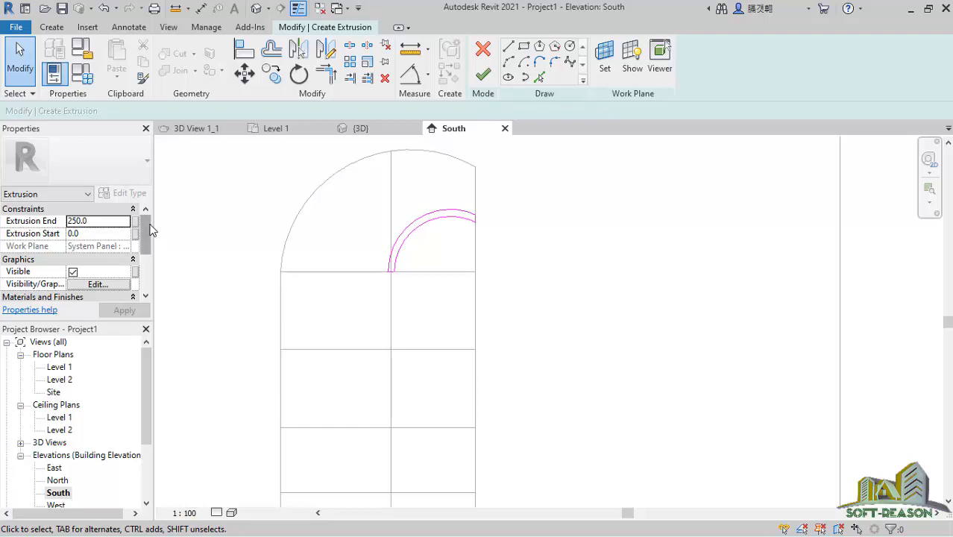
Step: Assign the Gypsum Wall Board material to the extrusion
left_click_drag(149, 227, 153, 265)
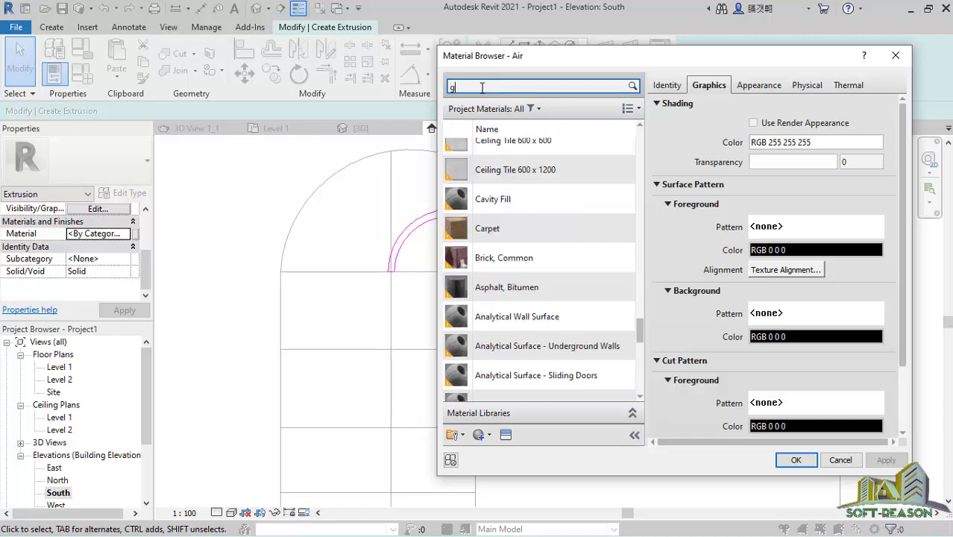
type("y")
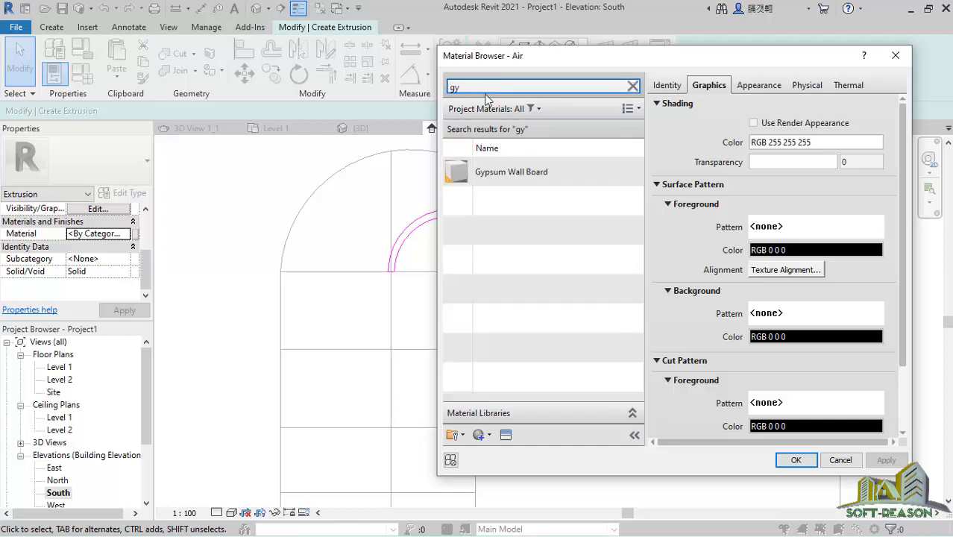
left_click(505, 176)
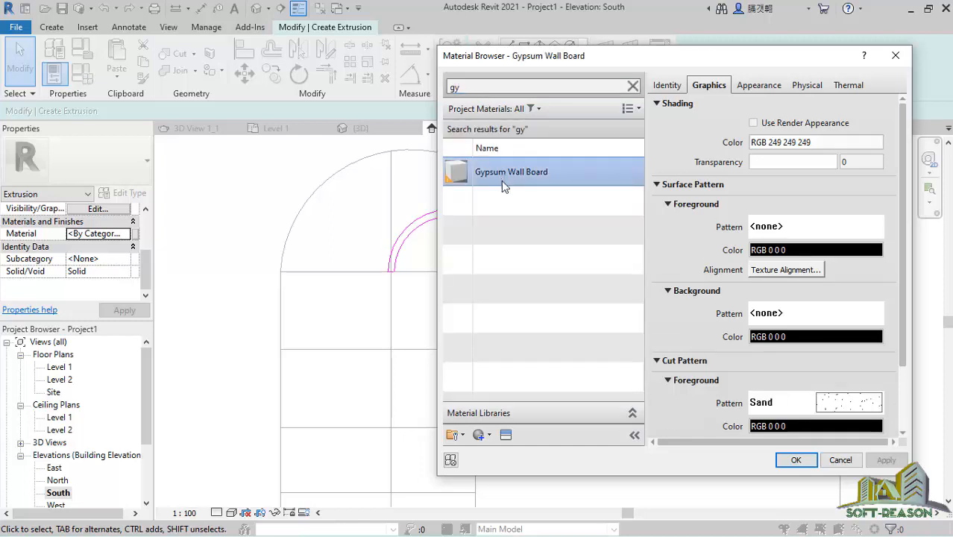
left_click(797, 461)
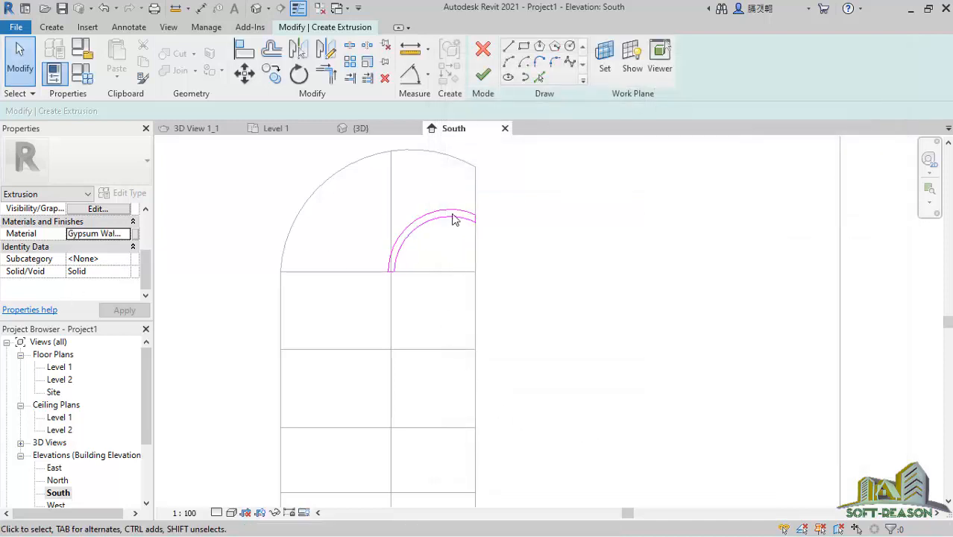
Step: Complete the arc band sketch as a 250 mm extrusion and finish the in-place model
scroll(455, 219, "up", 4)
scroll(432, 319, "down", 2)
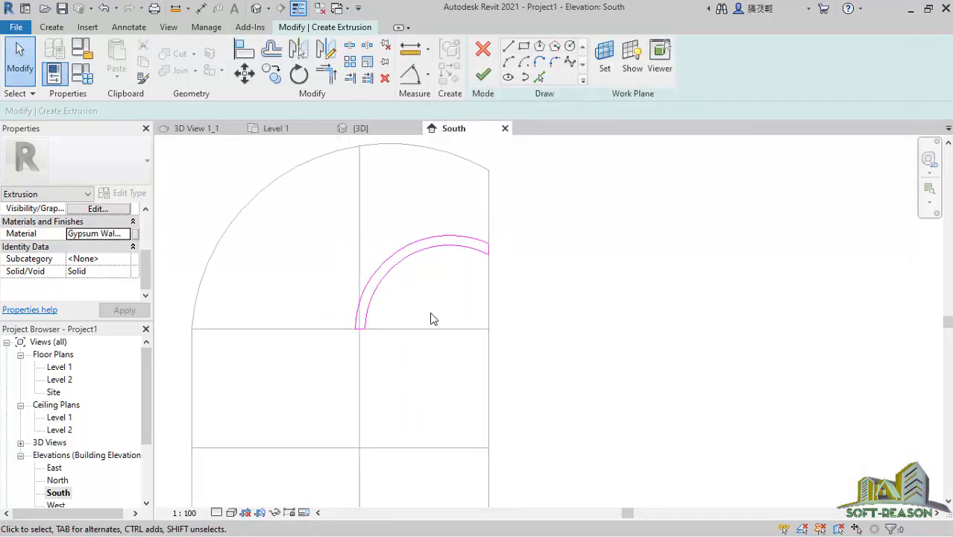
scroll(373, 321, "up", 2)
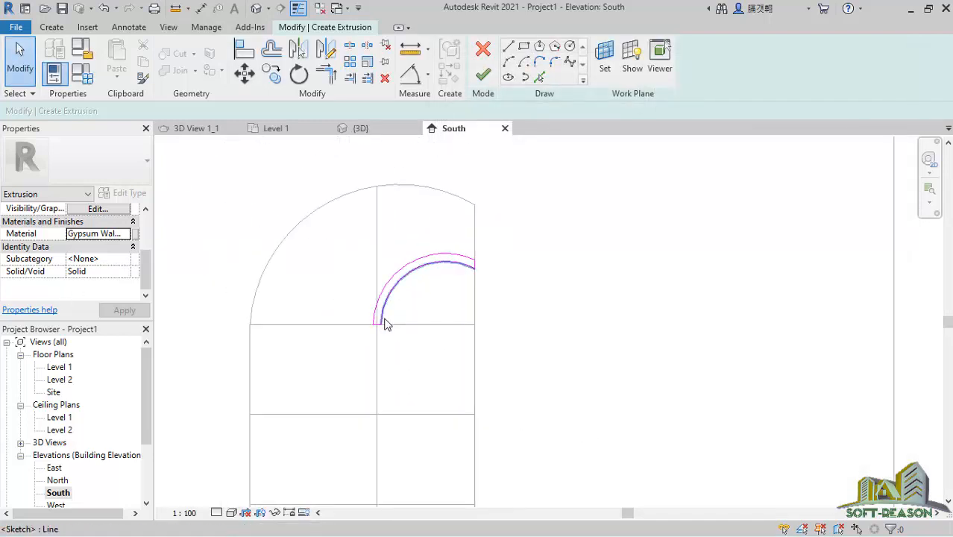
left_click(482, 78)
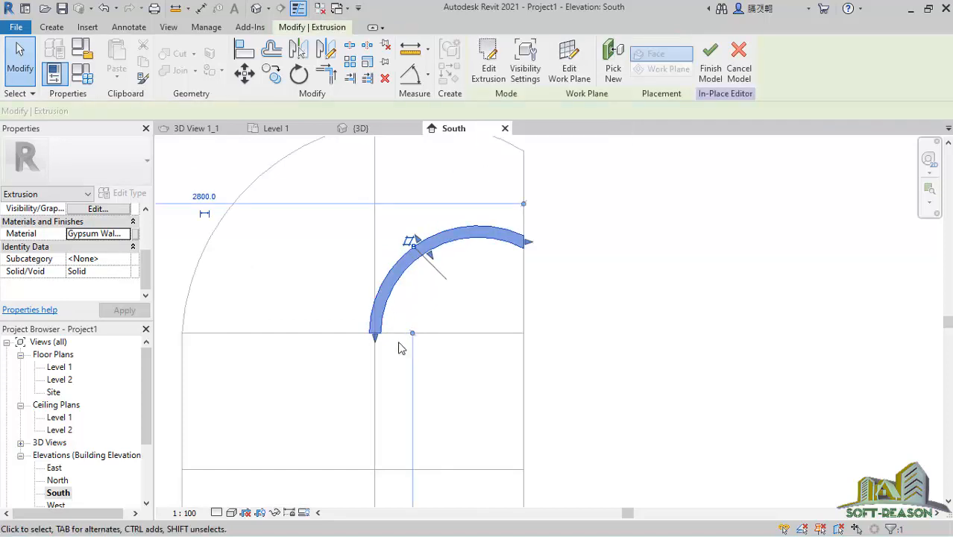
scroll(396, 347, "up", 3)
scroll(389, 351, "down", 2)
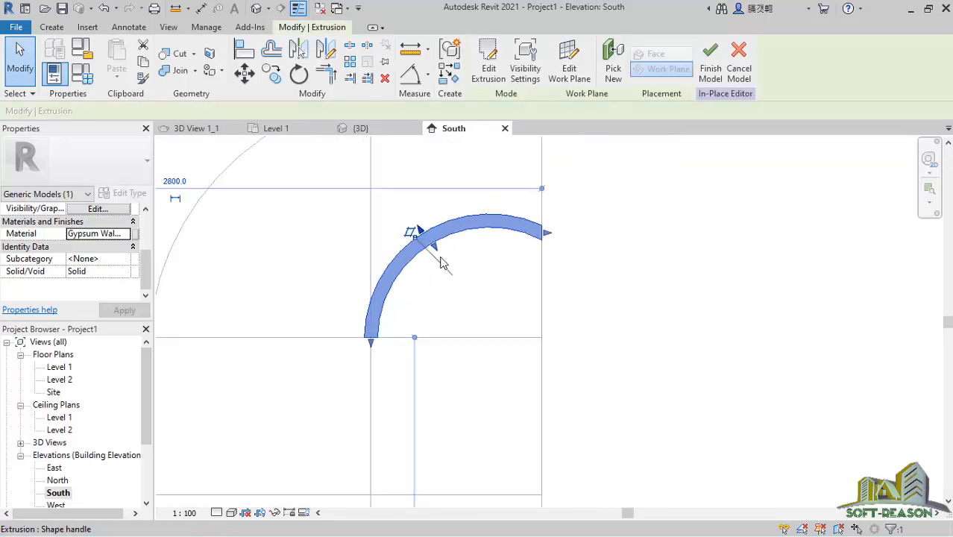
scroll(444, 261, "down", 4)
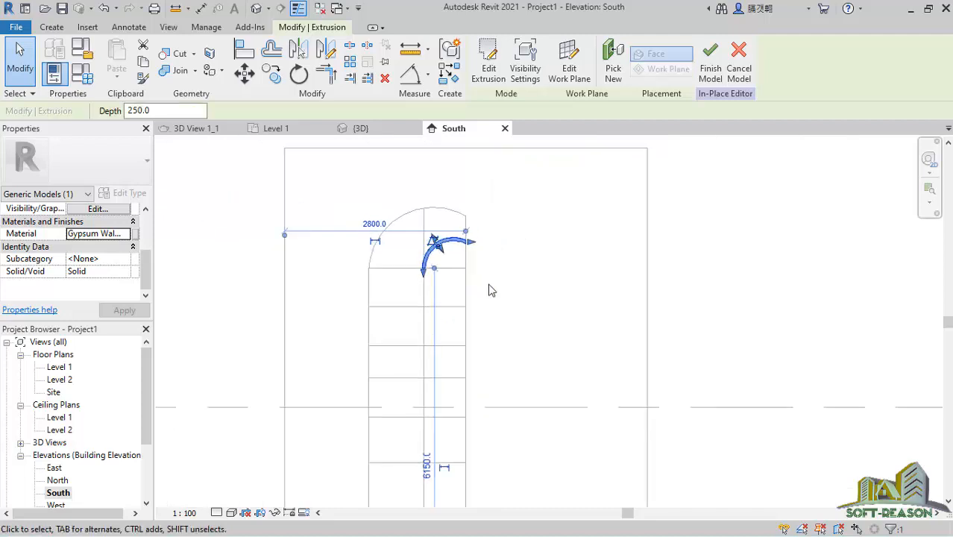
left_click(712, 69)
scroll(440, 268, "up", 1)
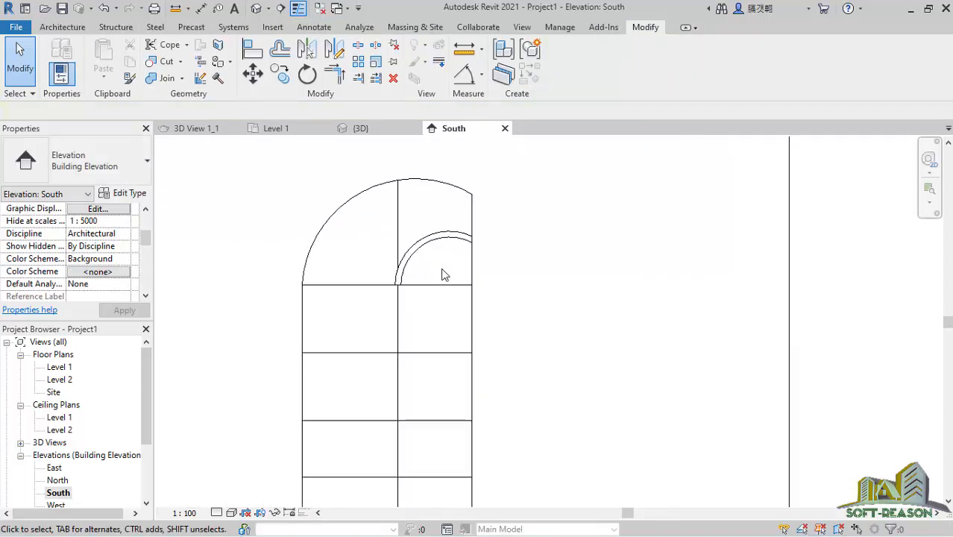
scroll(447, 291, "down", 1)
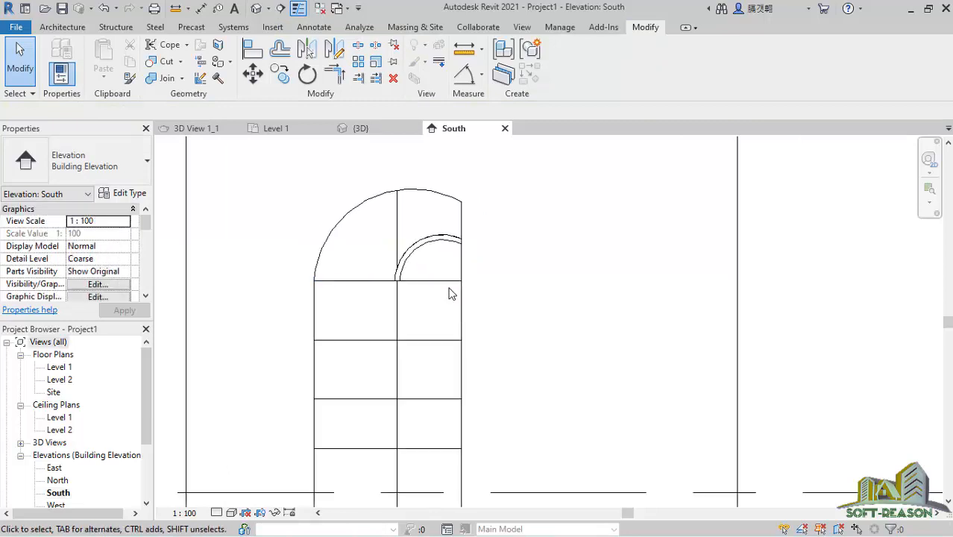
scroll(455, 268, "down", 3)
scroll(445, 258, "up", 3)
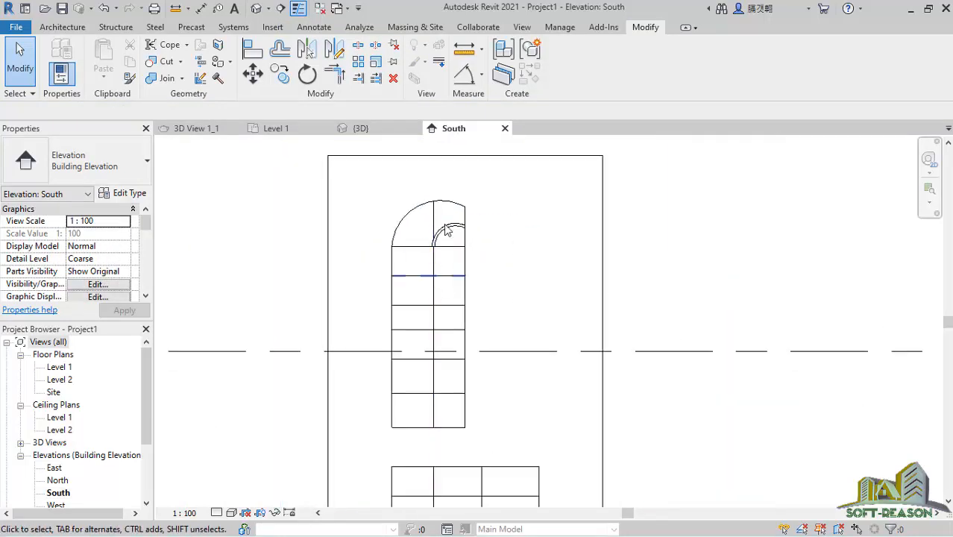
Step: In the {3D} view, stretch the arc bar slightly with its depth shape handle to about 264 mm deep
left_click(349, 129)
scroll(435, 220, "up", 4)
scroll(522, 240, "down", 3)
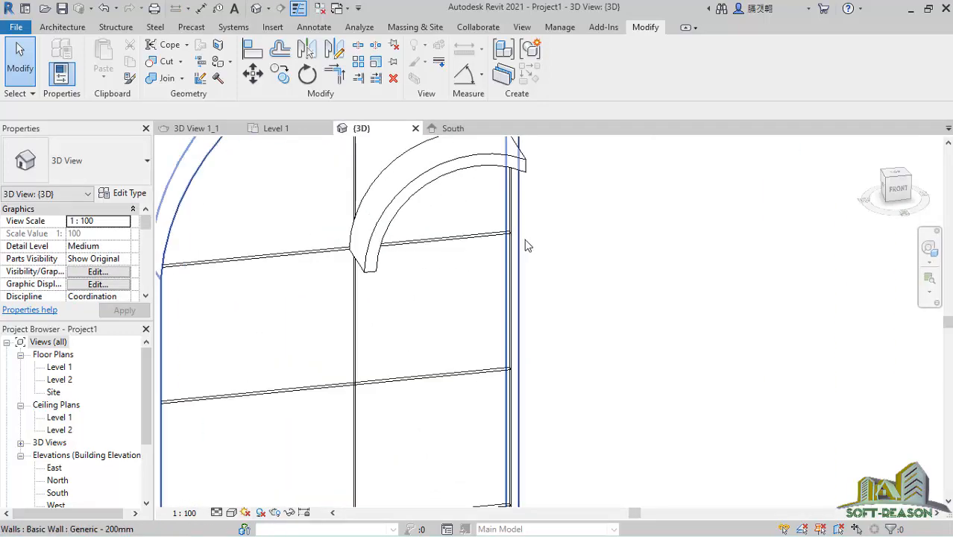
left_click(486, 177)
scroll(445, 273, "up", 3)
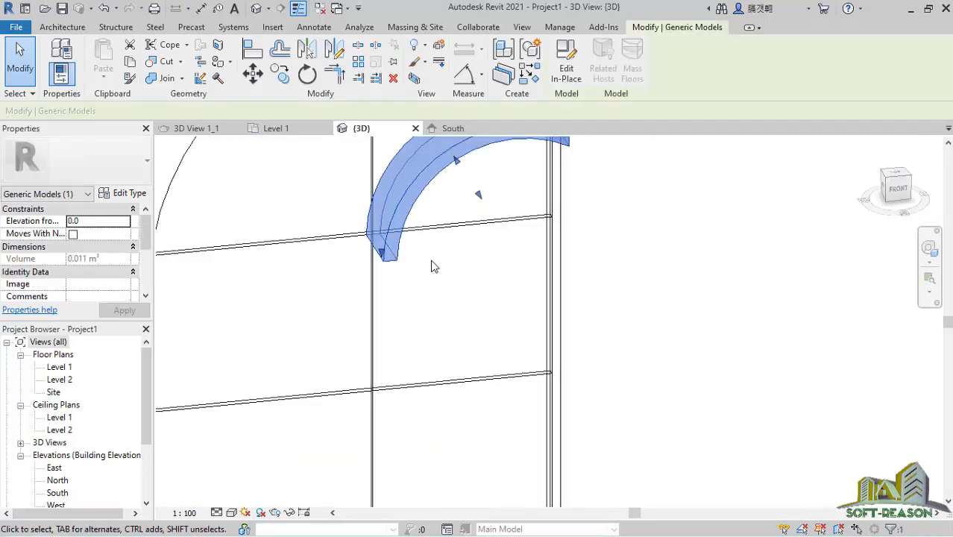
scroll(451, 311, "down", 3)
scroll(449, 253, "up", 3)
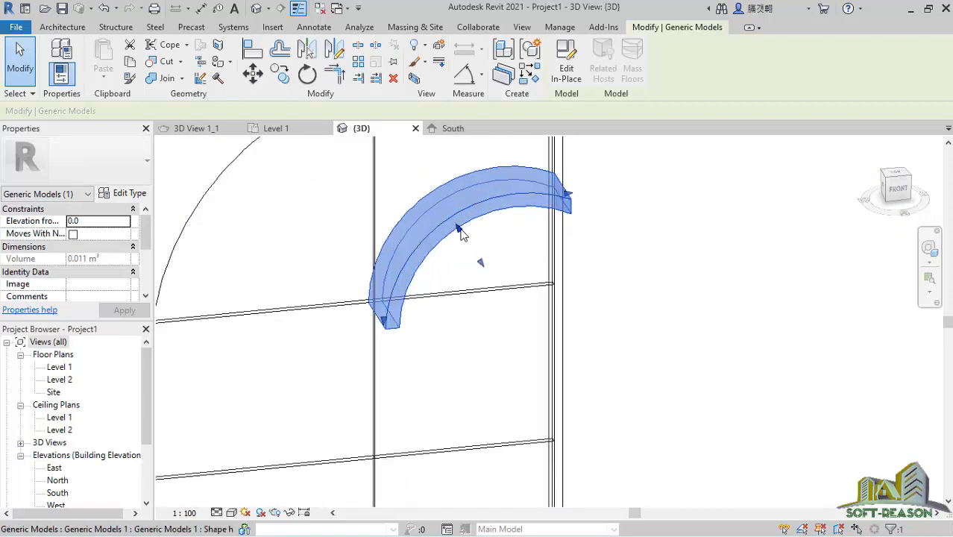
mouse_move(459, 230)
left_mouse_down()
mouse_move(452, 214)
mouse_move(462, 231)
left_mouse_up()
scroll(493, 233, "up", 1)
scroll(496, 213, "down", 1)
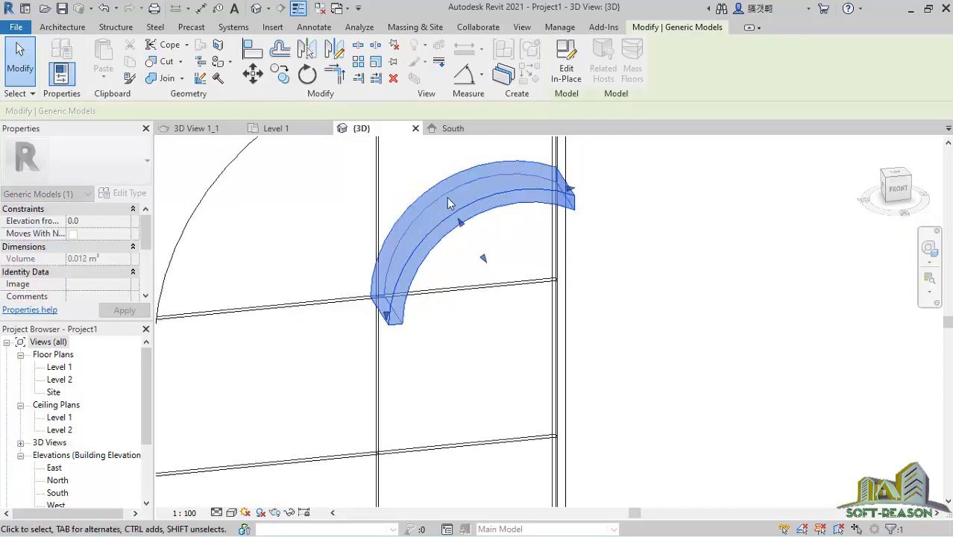
Step: Edit the arc bar in place, set its extrusion end to 25 mm, and finish the in-place model
scroll(487, 236, "down", 1)
scroll(433, 301, "down", 1)
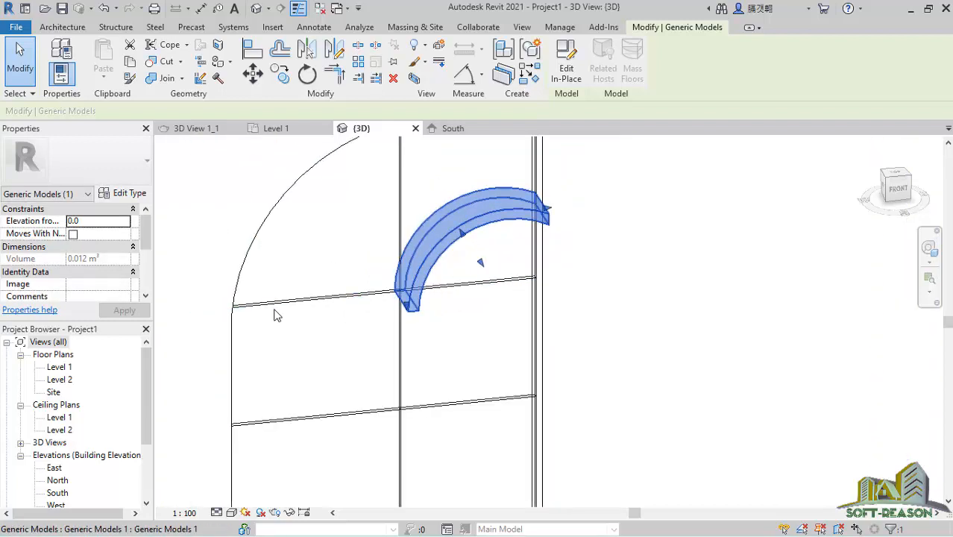
left_click(579, 60)
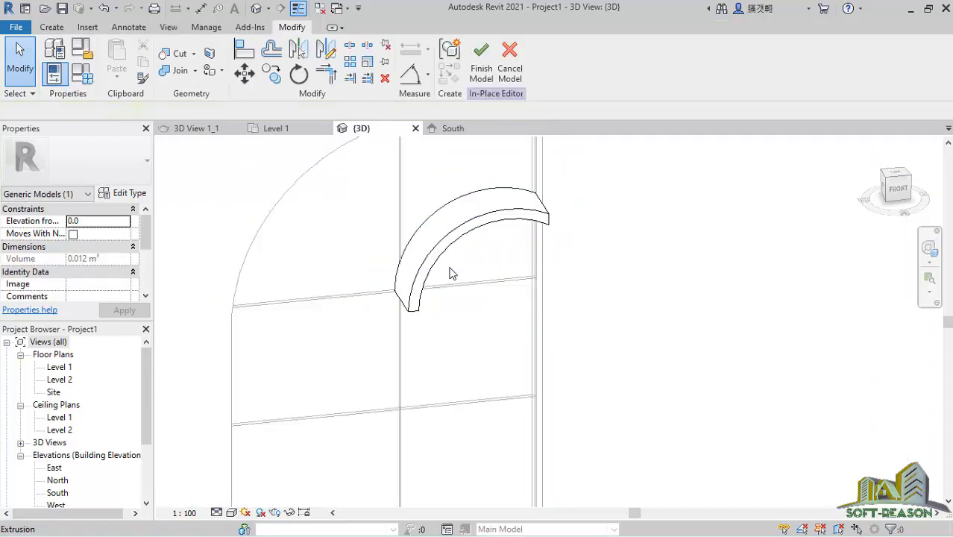
left_click(431, 261)
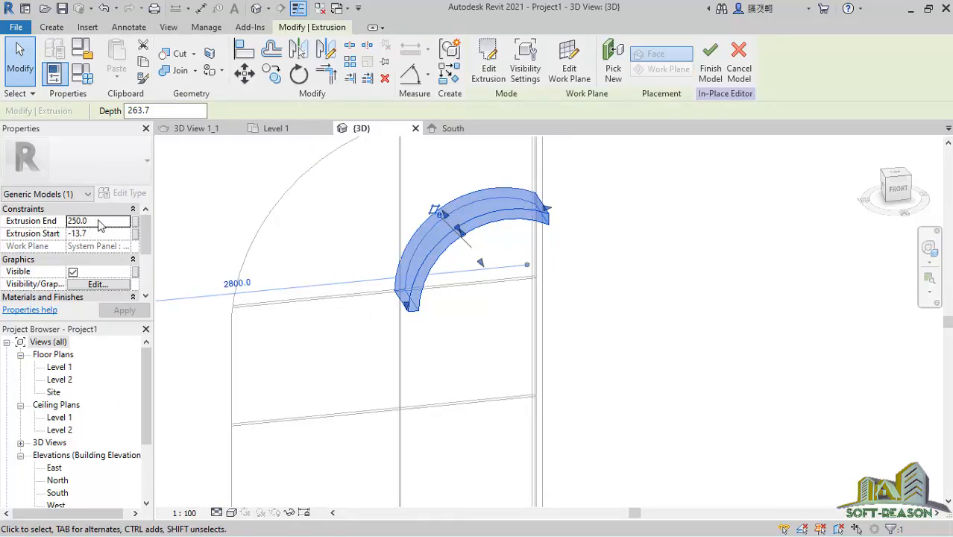
left_click(99, 221)
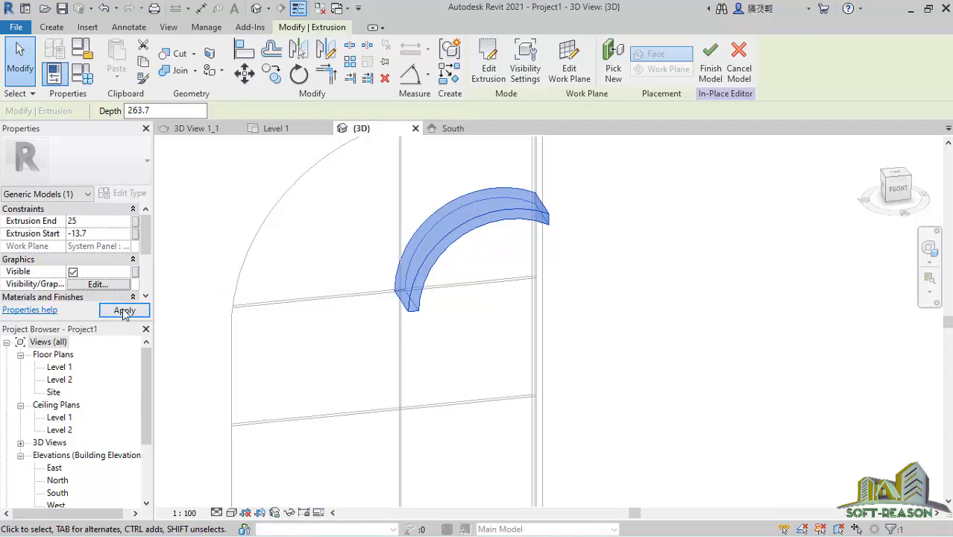
left_click(124, 311)
scroll(380, 320, "up", 5)
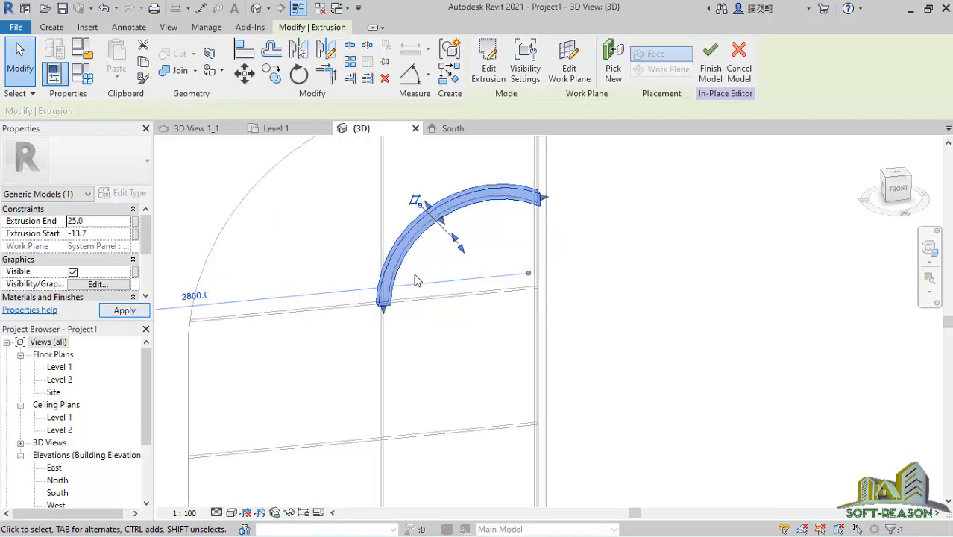
left_click(429, 303)
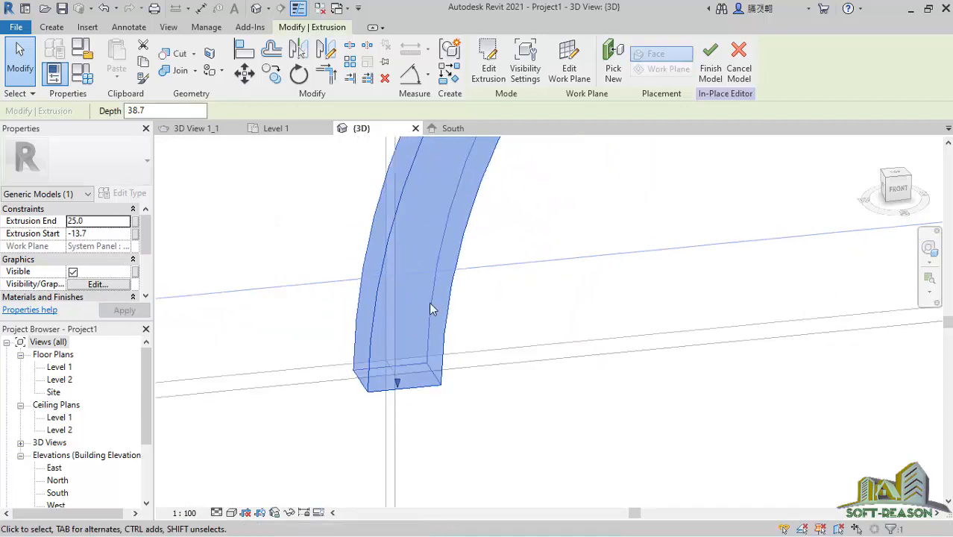
scroll(429, 306, "down", 4)
scroll(467, 277, "down", 1)
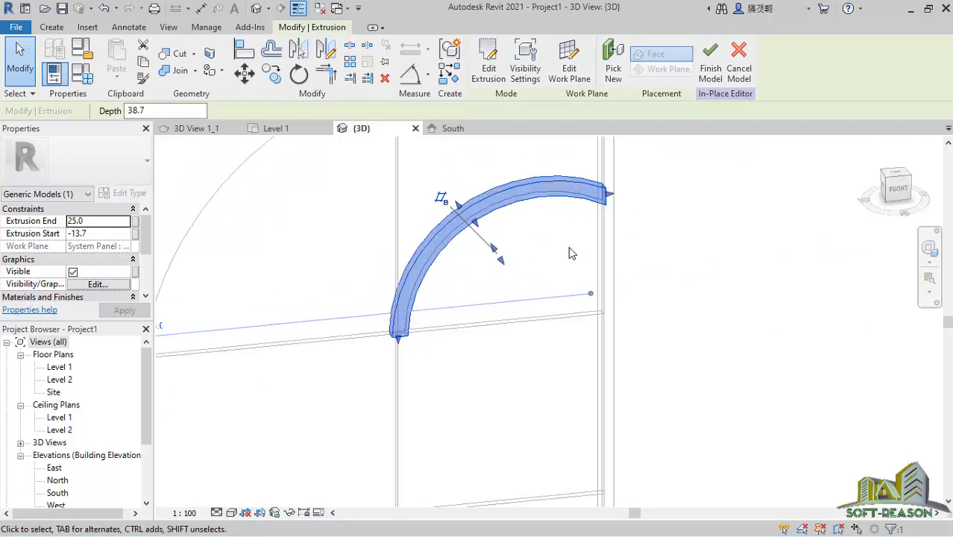
left_click(711, 73)
scroll(440, 317, "up", 4)
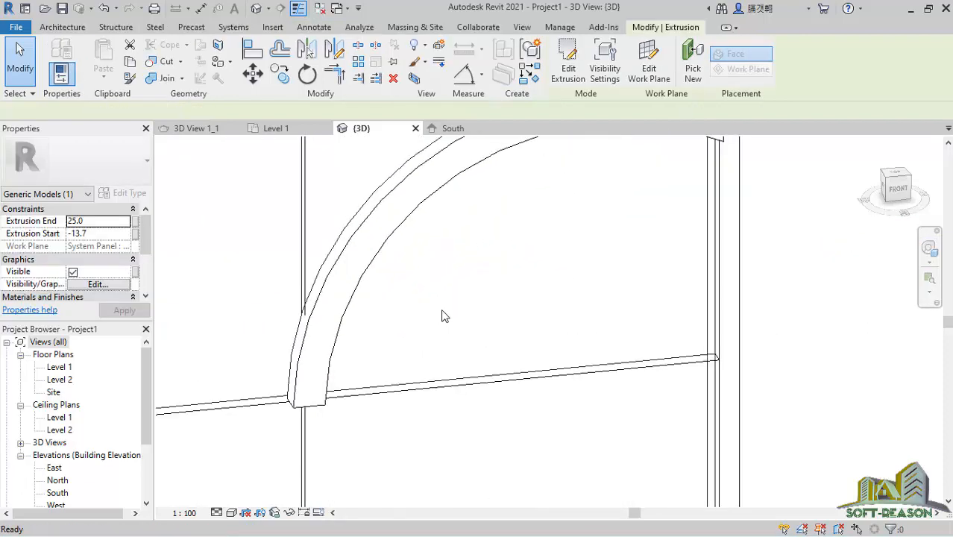
Step: Remove the vertical curtain grid line segment that crosses the arched area above the arc bar
scroll(446, 312, "down", 5)
scroll(410, 298, "up", 2)
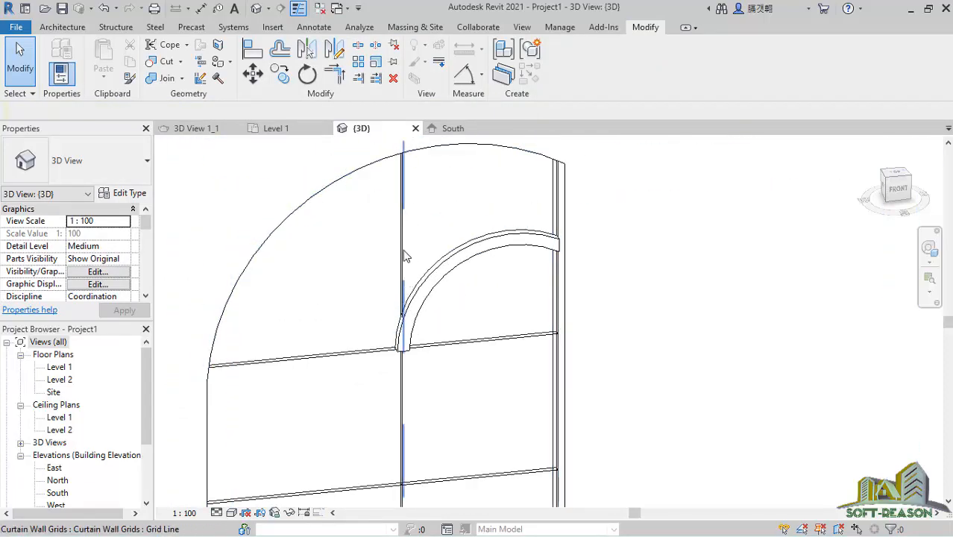
left_click(405, 256)
left_click(575, 68)
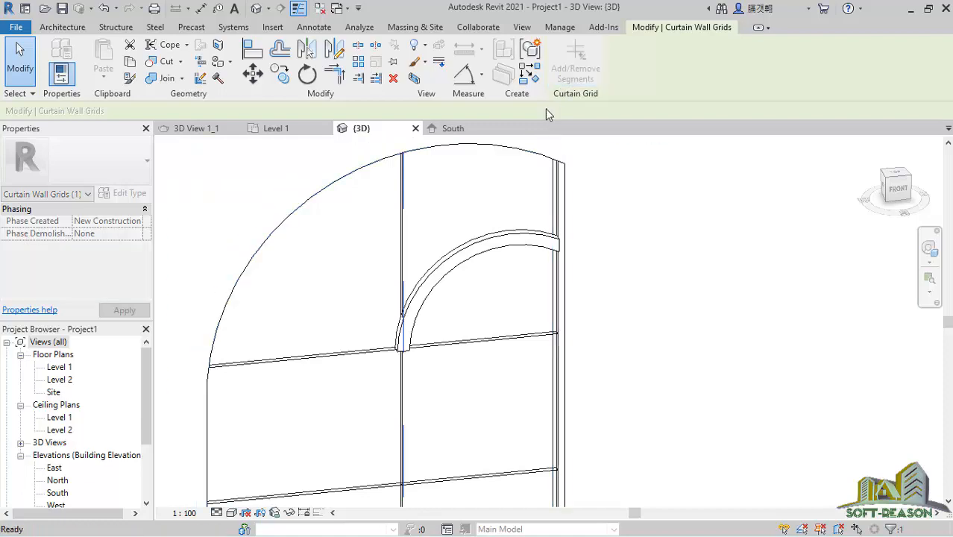
left_click(405, 229)
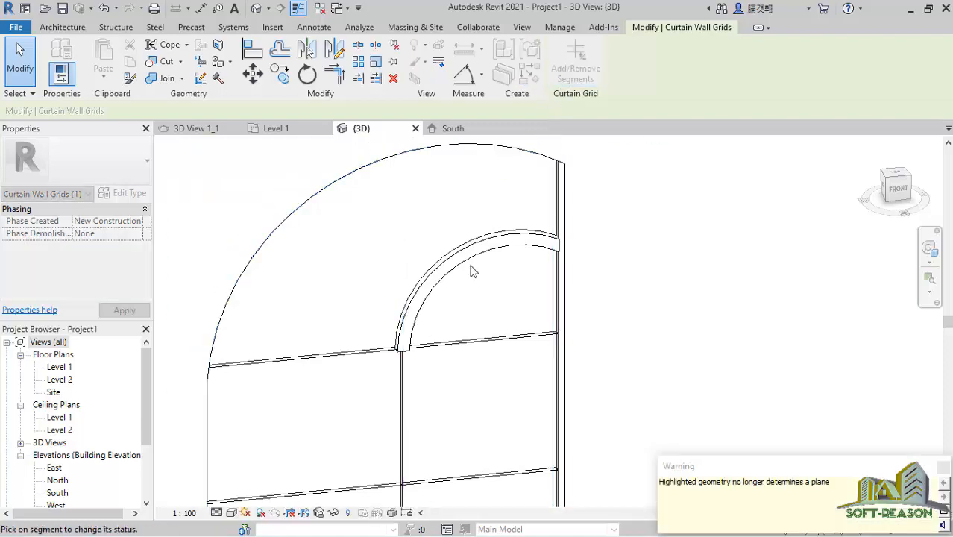
scroll(471, 272, "down", 5)
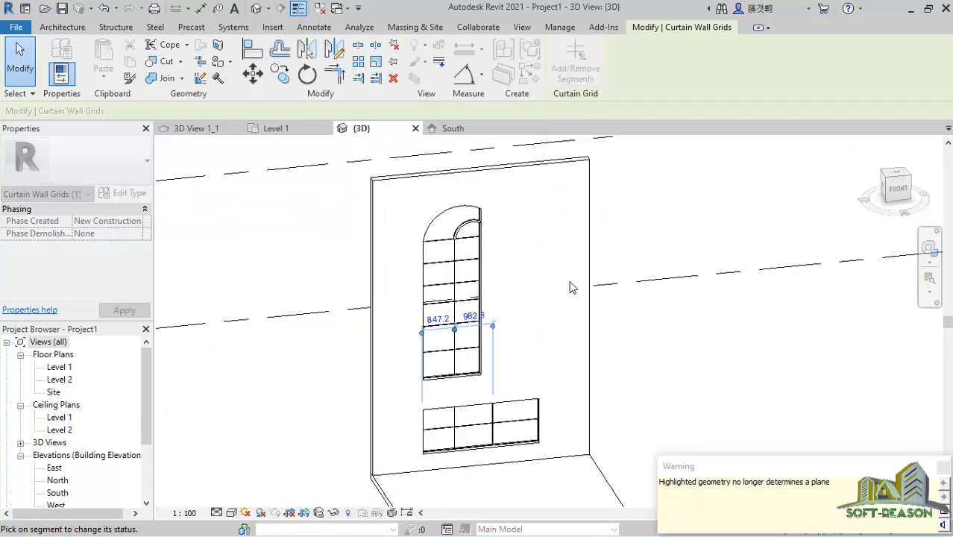
left_click(633, 232)
scroll(465, 217, "up", 7)
scroll(485, 246, "down", 3)
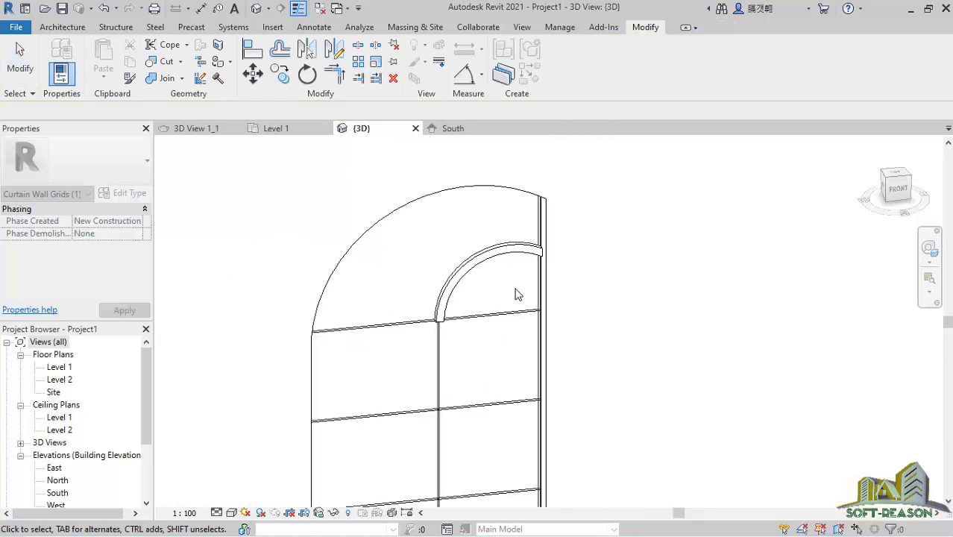
scroll(421, 236, "down", 6)
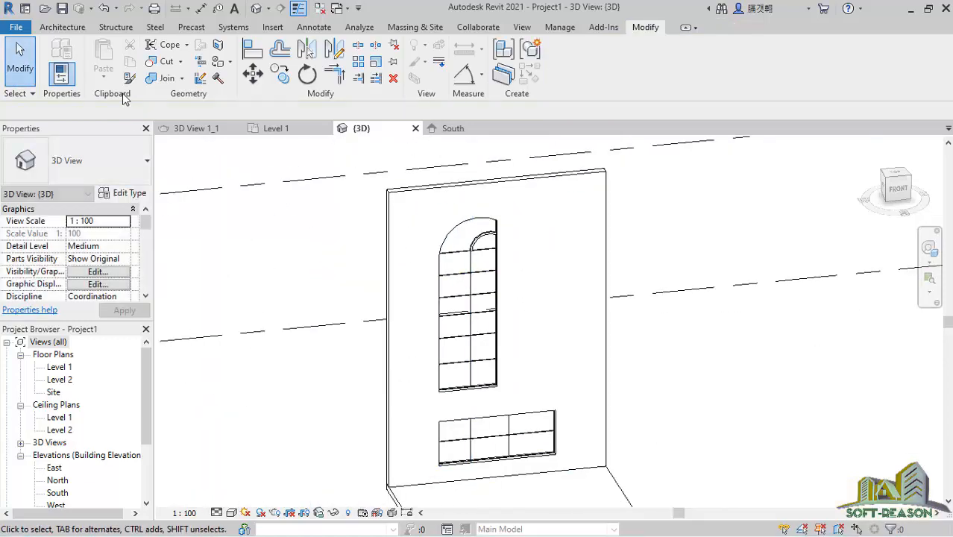
Step: Start placing mullions and set the 50 x 150mm rectangular mullion type to 25 mm thickness with Gypsum Wall Board material
left_click(75, 29)
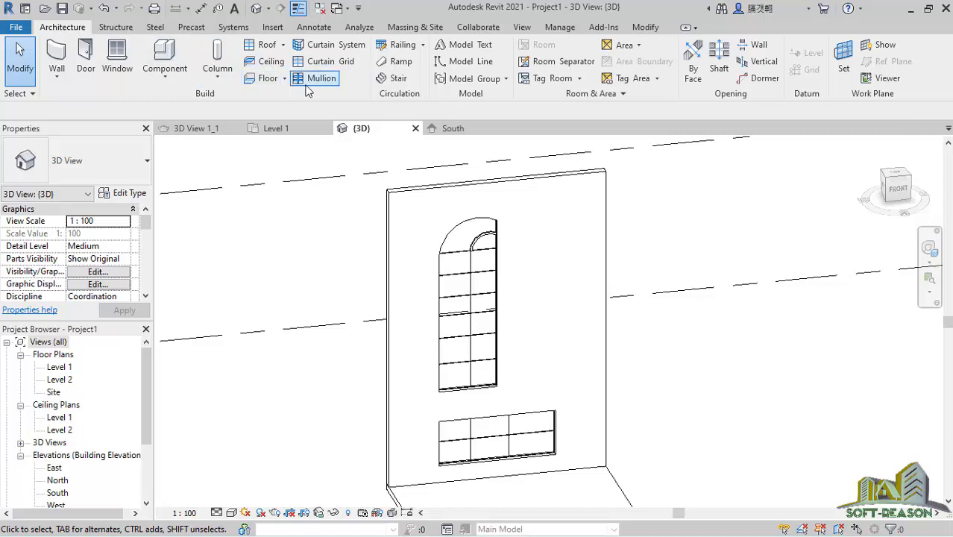
left_click(308, 84)
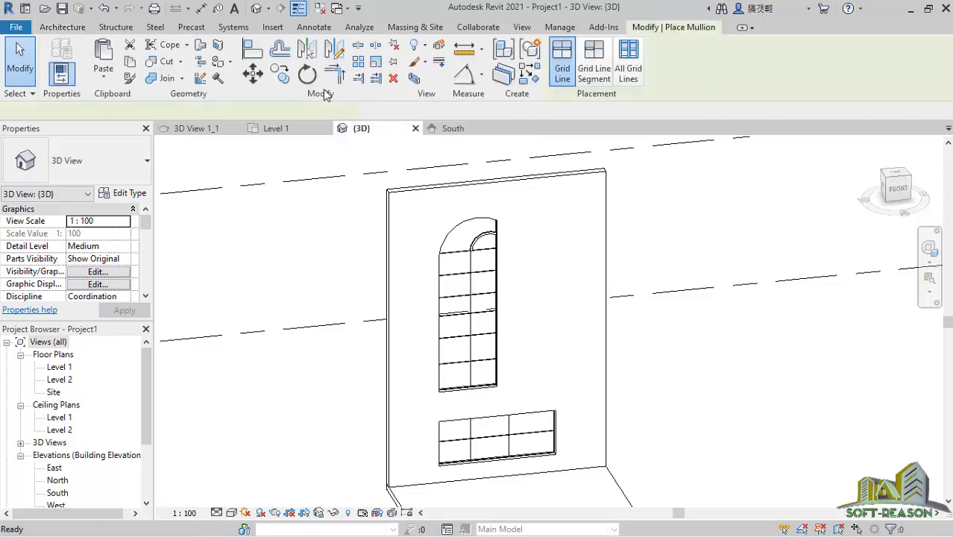
left_click(129, 194)
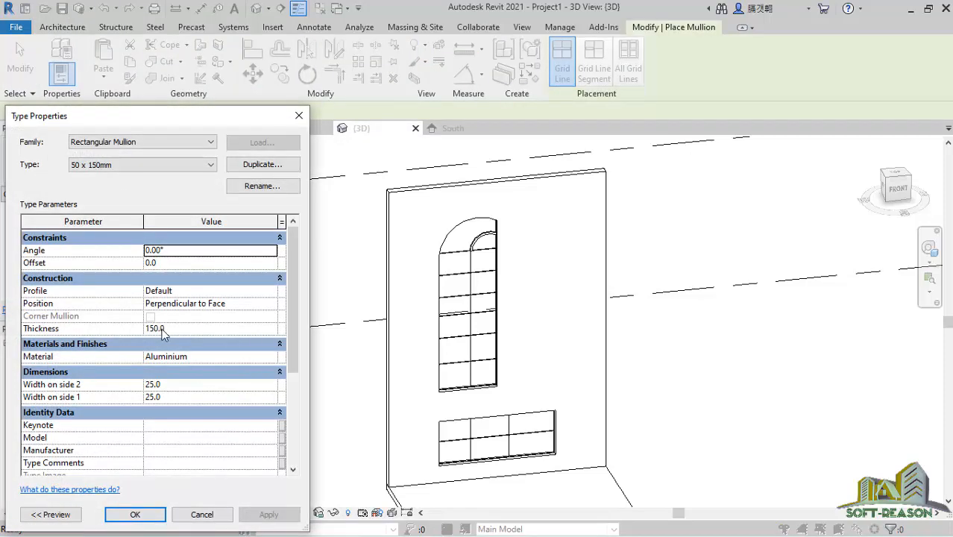
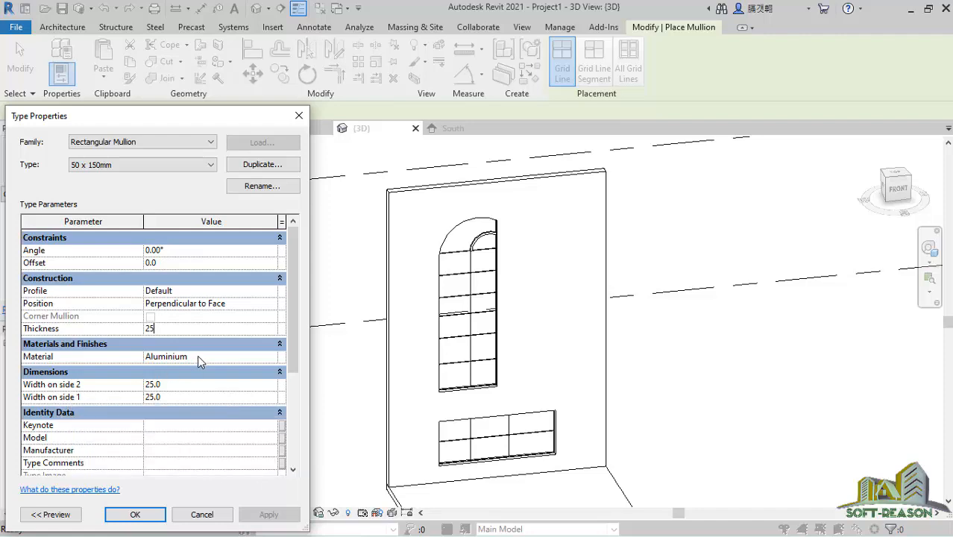
left_click(271, 356)
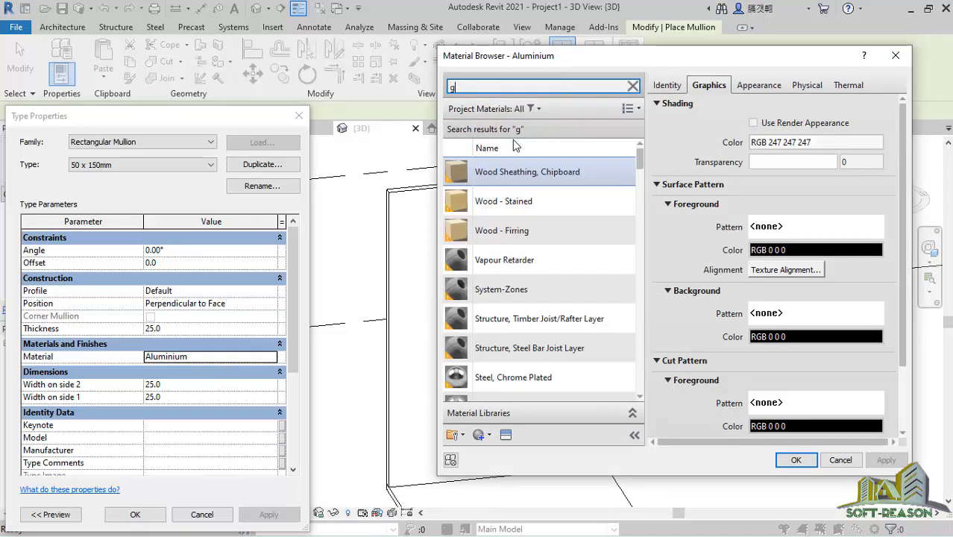
left_click(795, 460)
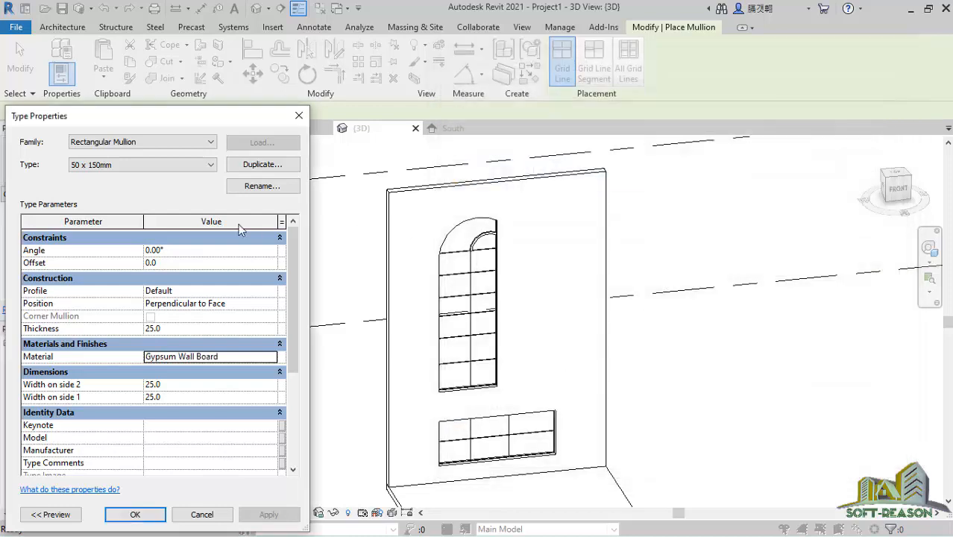
left_click(136, 515)
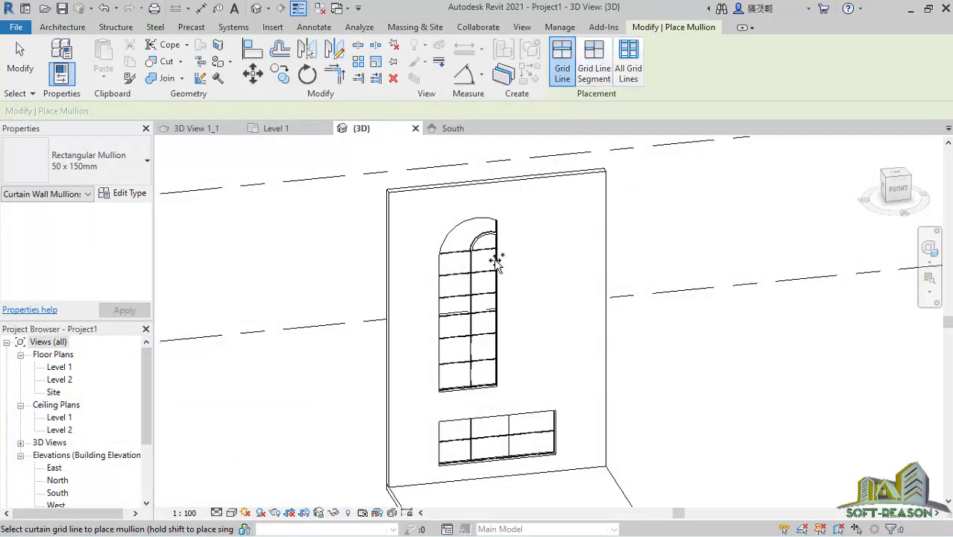
Step: Place mullions on the arched window's vertical grid line and on the horizontal grid line at the base of the arc bar
scroll(466, 267, "up", 3)
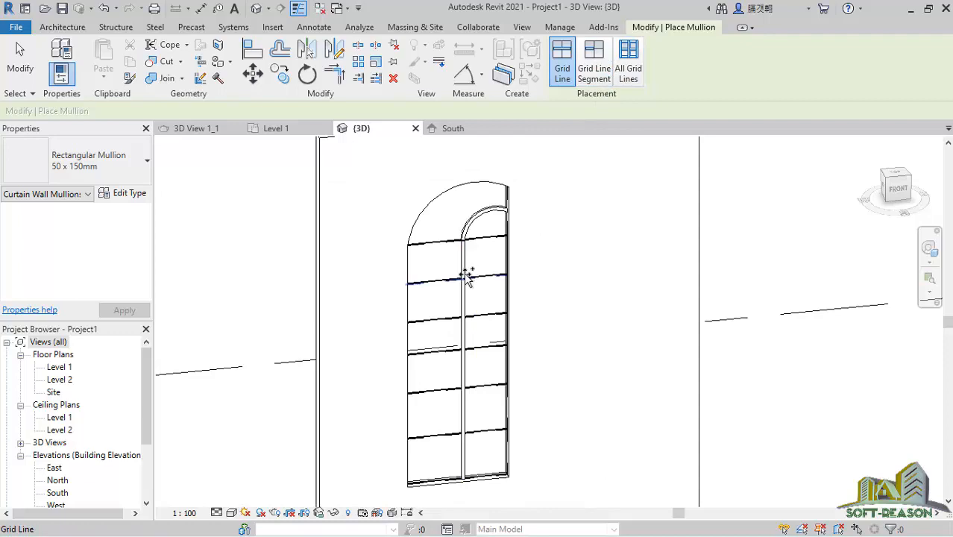
scroll(465, 261, "up", 5)
scroll(447, 206, "down", 3)
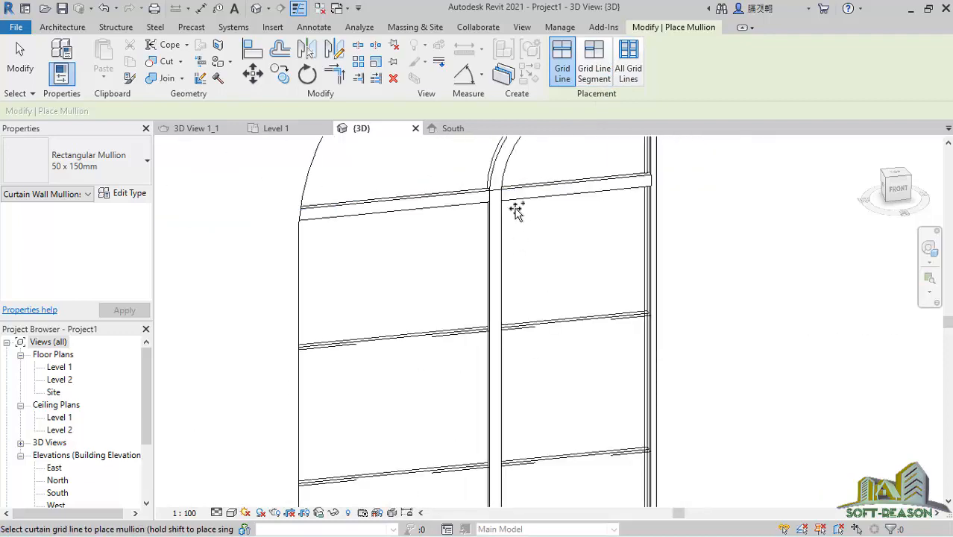
scroll(515, 209, "down", 5)
Step: Place mullions on the remaining horizontal grid lines of the arched upper window
left_click(490, 240)
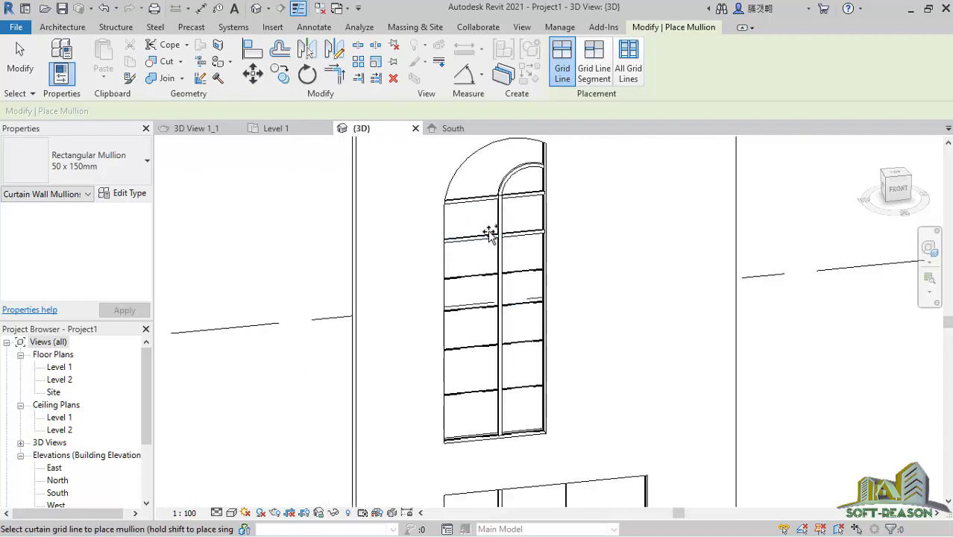
left_click(476, 278)
left_click(475, 316)
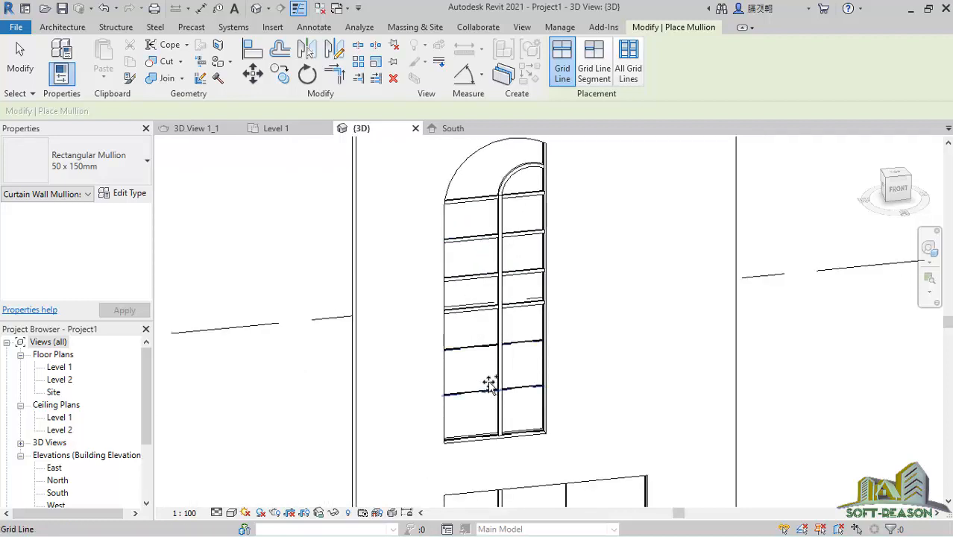
scroll(489, 308, "up", 3)
left_click(483, 363)
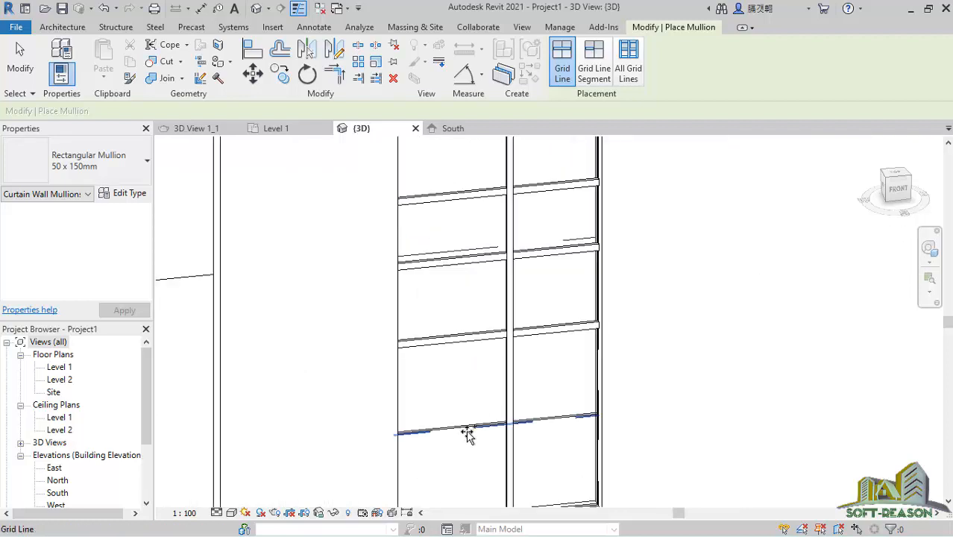
scroll(477, 281, "down", 4)
scroll(464, 340, "up", 3)
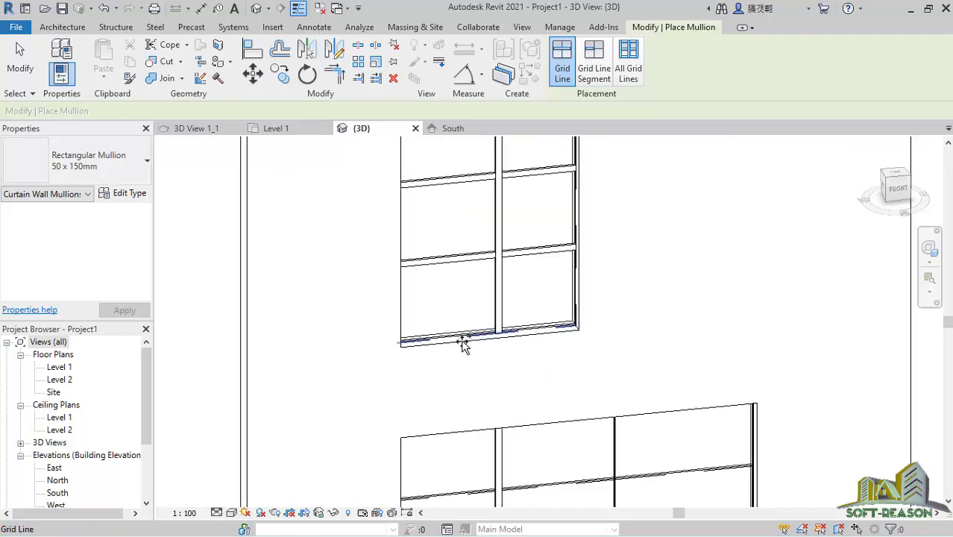
Step: Place mullions along the bottom edge and both straight side edges of the arched upper window
scroll(458, 334, "down", 2)
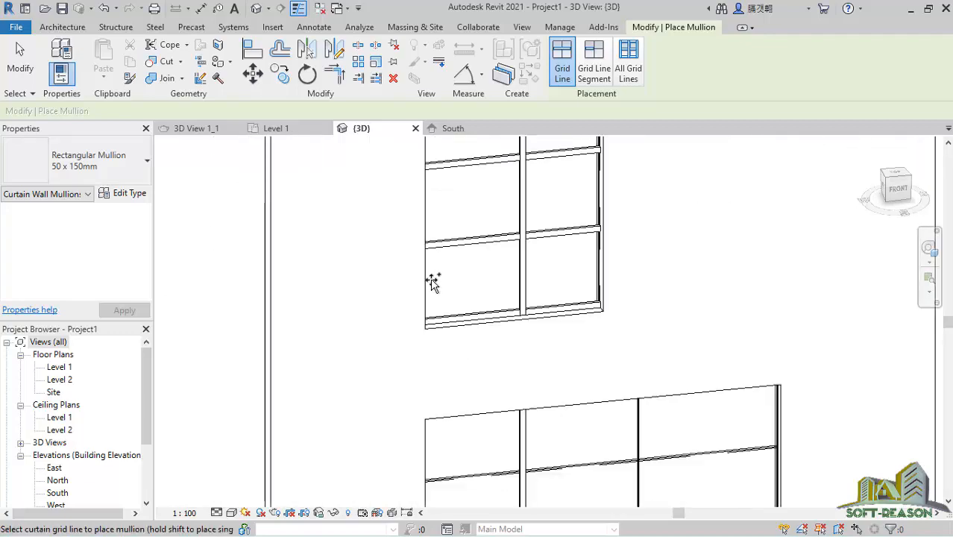
scroll(455, 227, "down", 1)
scroll(526, 261, "down", 2)
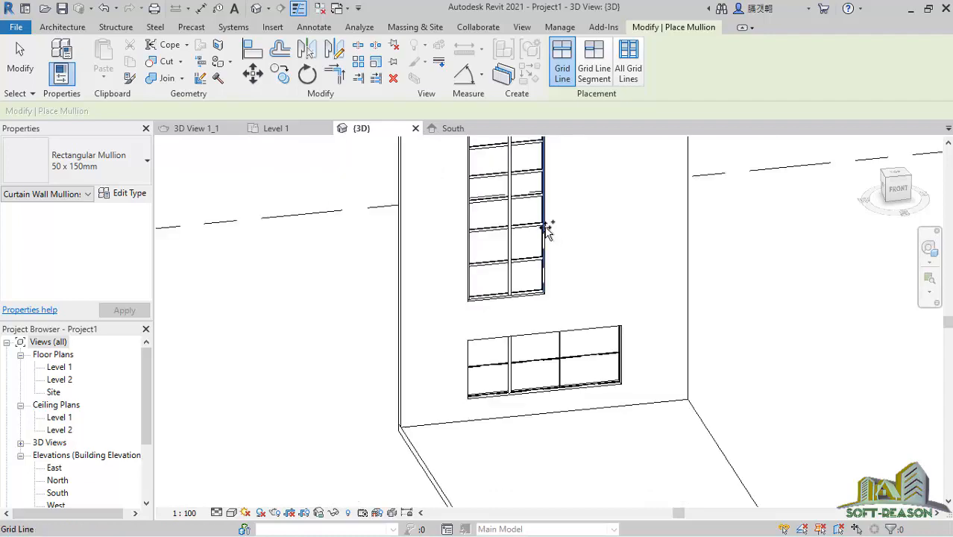
scroll(531, 276, "up", 2)
scroll(521, 179, "down", 5)
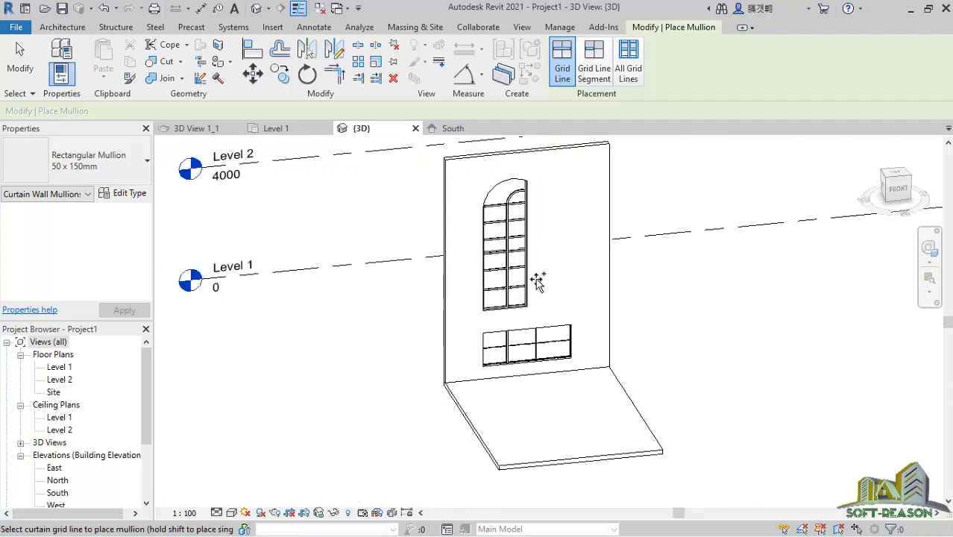
Step: Place a mullion along the top edge of the lower rectangular window
scroll(515, 349, "up", 2)
scroll(515, 349, "up", 3)
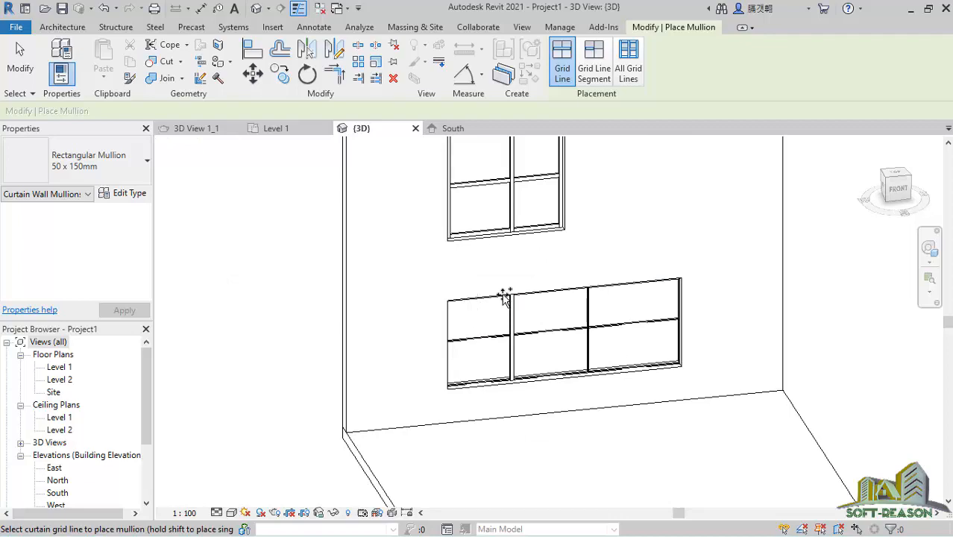
scroll(457, 299, "up", 3)
scroll(470, 291, "up", 3)
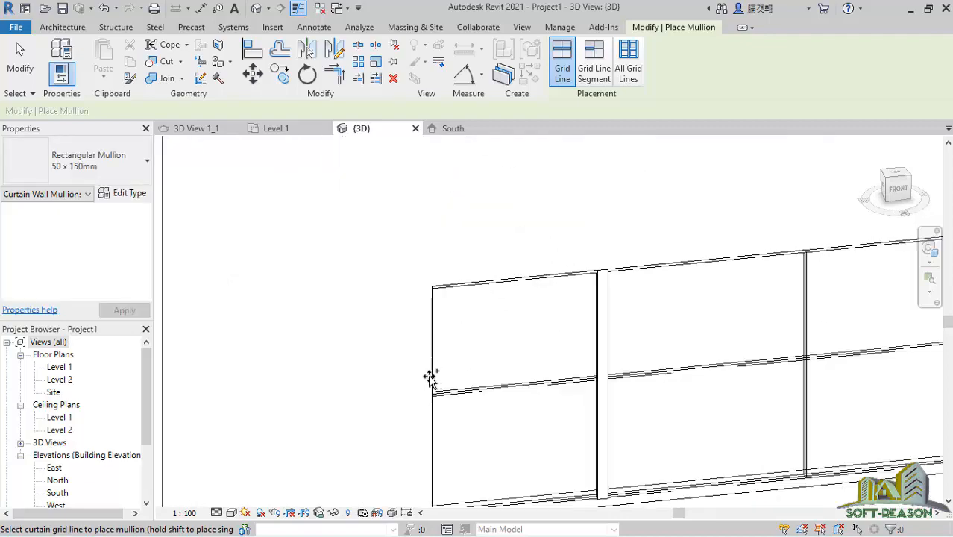
scroll(431, 378, "up", 2)
scroll(452, 373, "down", 4)
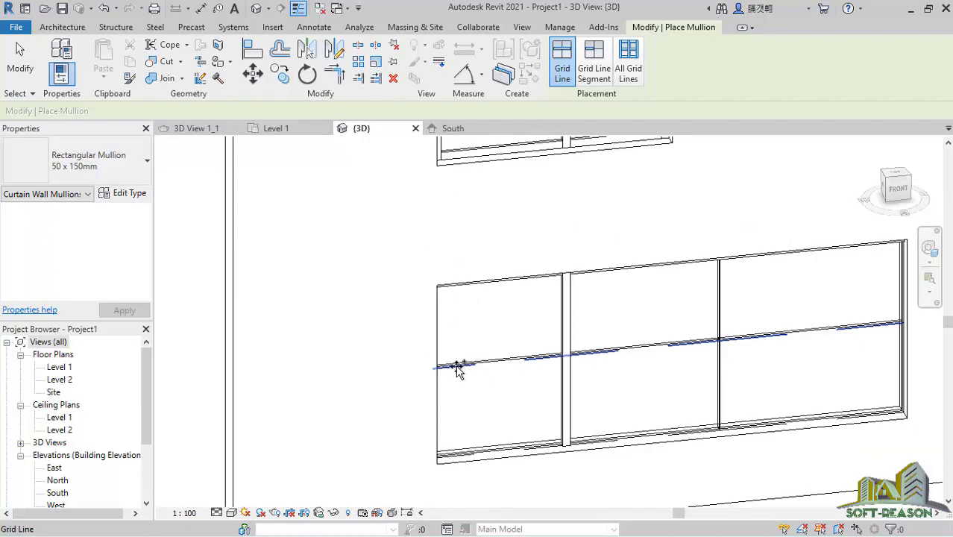
scroll(727, 429, "up", 3)
scroll(722, 431, "down", 5)
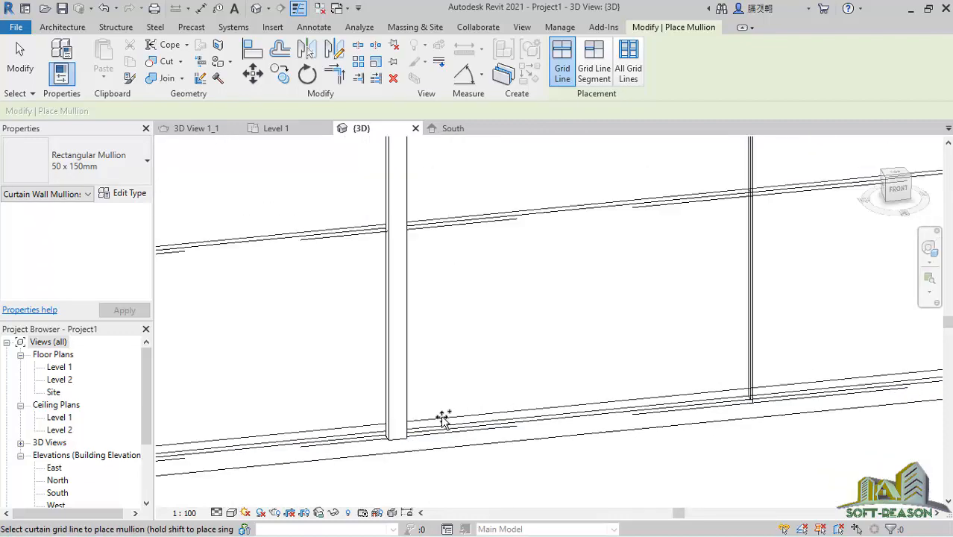
Step: Place mullions on the lower window's second vertical grid line and its middle horizontal grid line
left_click(567, 300)
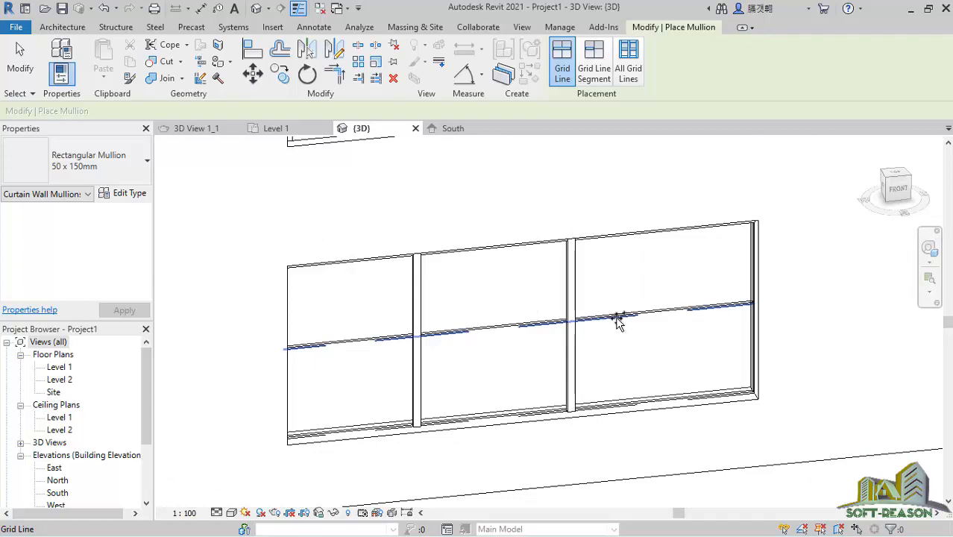
left_click(617, 318)
scroll(742, 287, "up", 2)
scroll(749, 240, "down", 3)
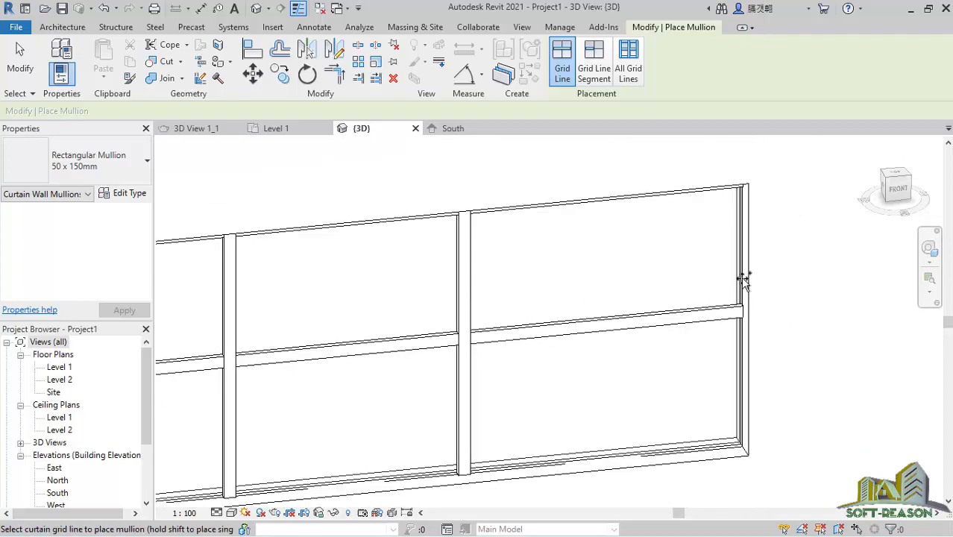
Step: Place mullions along the right and left edges of the lower rectangular window
scroll(768, 261, "up", 3)
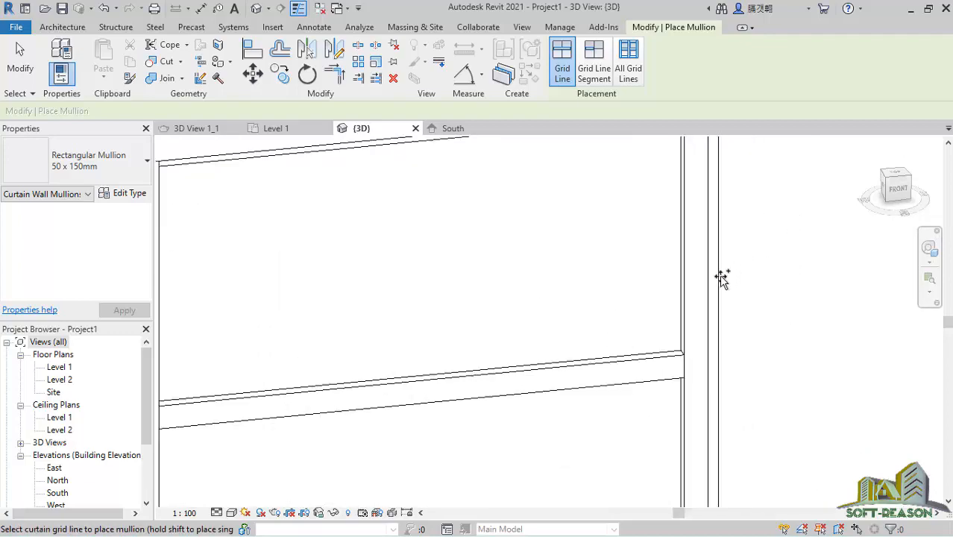
scroll(729, 273, "down", 5)
scroll(399, 370, "up", 4)
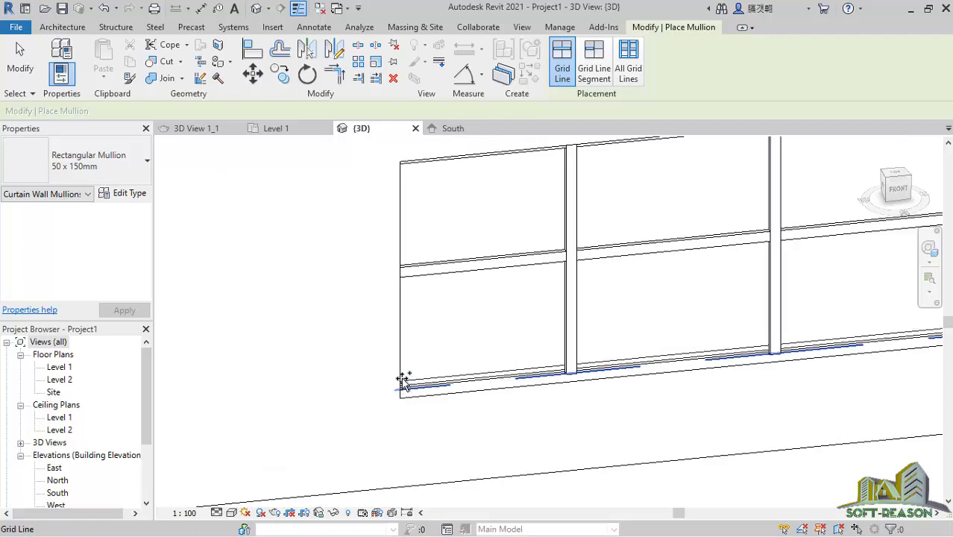
scroll(417, 277, "down", 3)
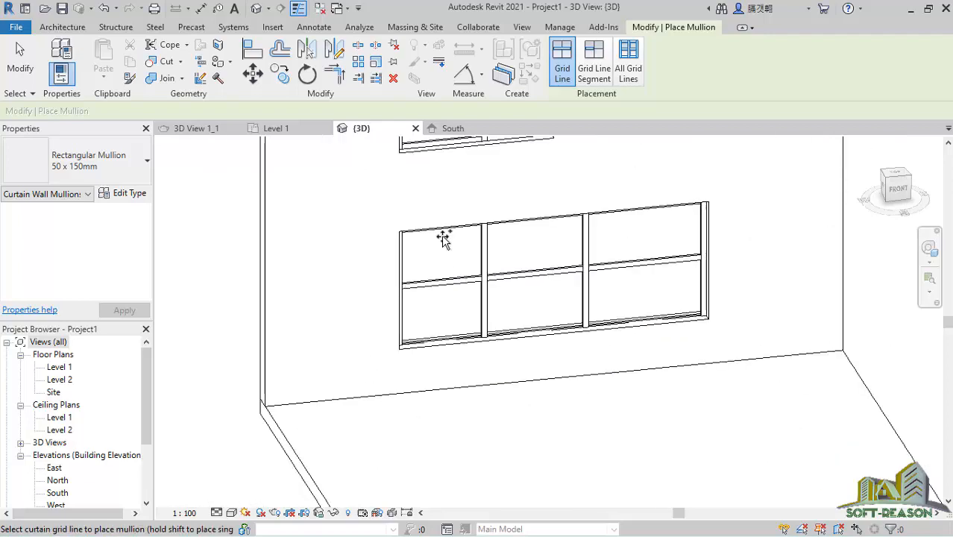
Step: Examine the mullions on the rectangular window and along the arched window's curved head, and finish placing mullions
scroll(411, 238, "up", 4)
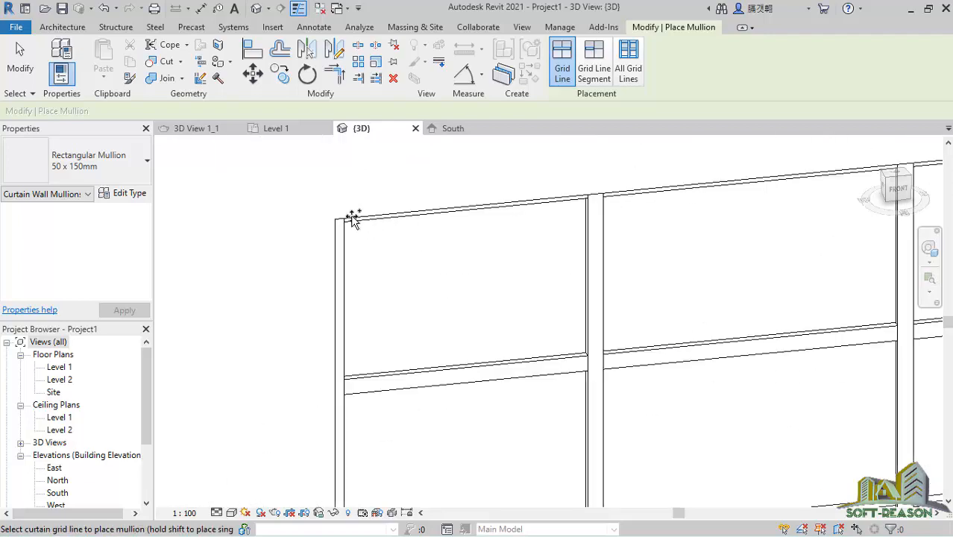
scroll(421, 207, "up", 2)
scroll(714, 193, "up", 2)
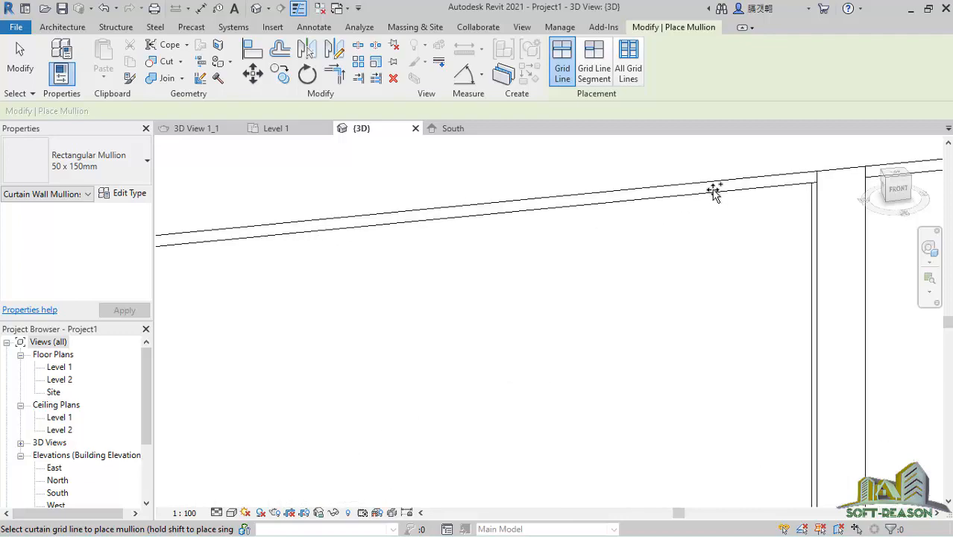
scroll(427, 272, "down", 5)
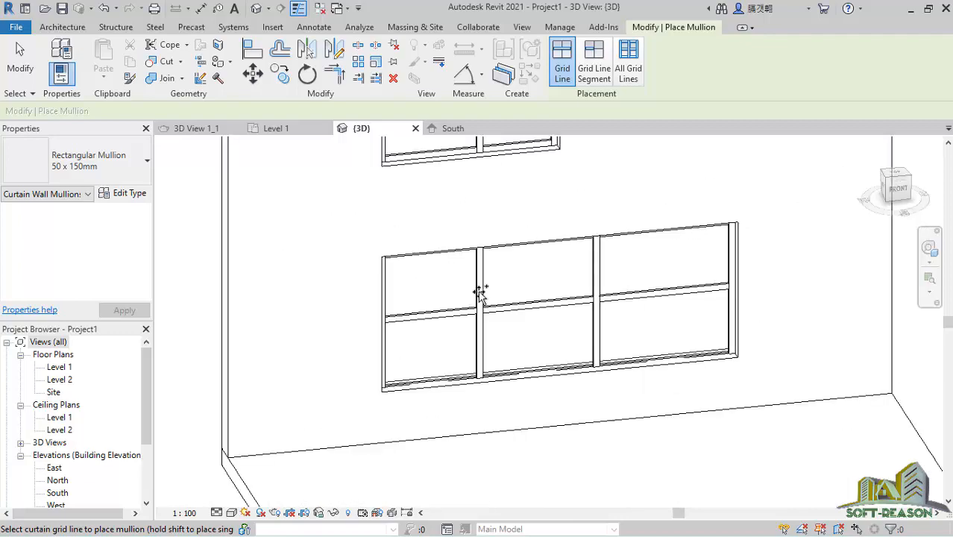
scroll(579, 390, "up", 3)
scroll(451, 347, "down", 4)
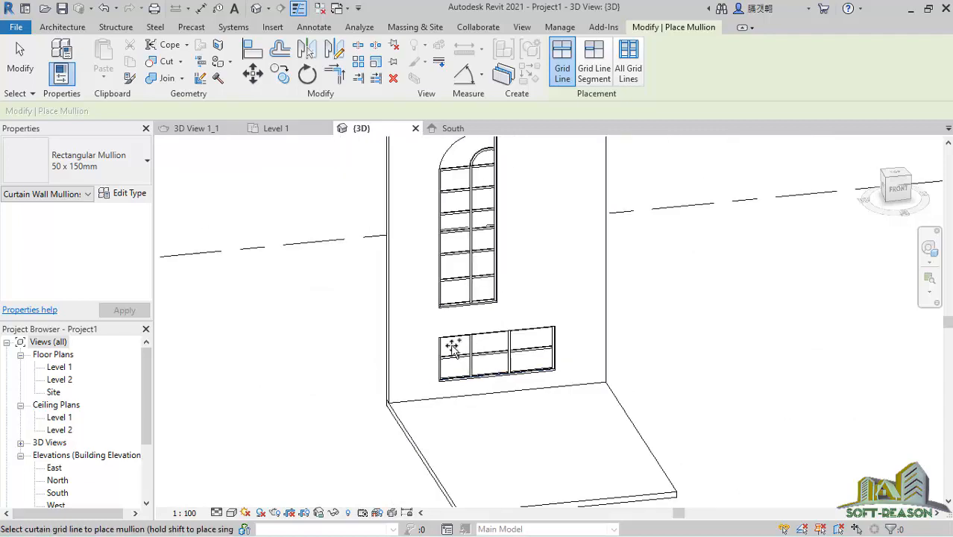
scroll(462, 232, "up", 3)
scroll(467, 327, "down", 3)
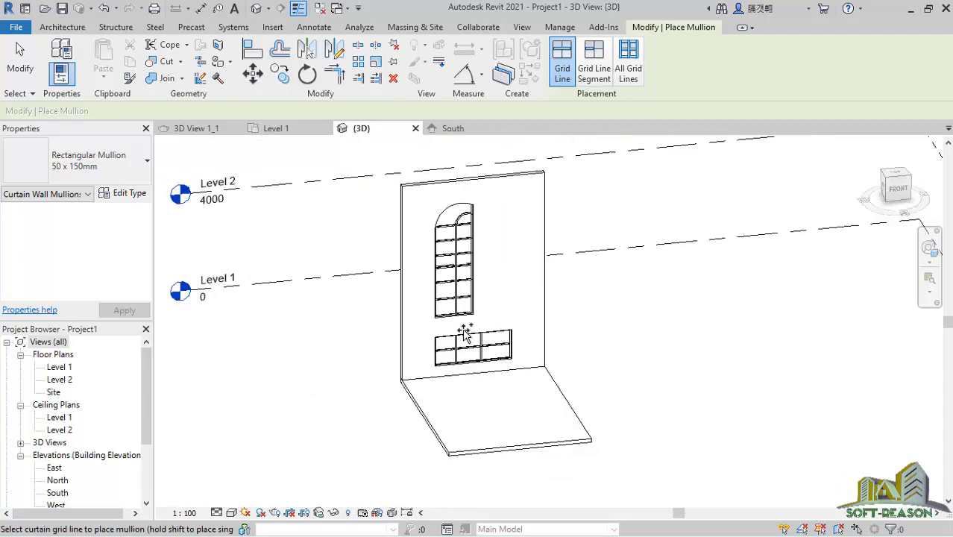
scroll(464, 222, "up", 5)
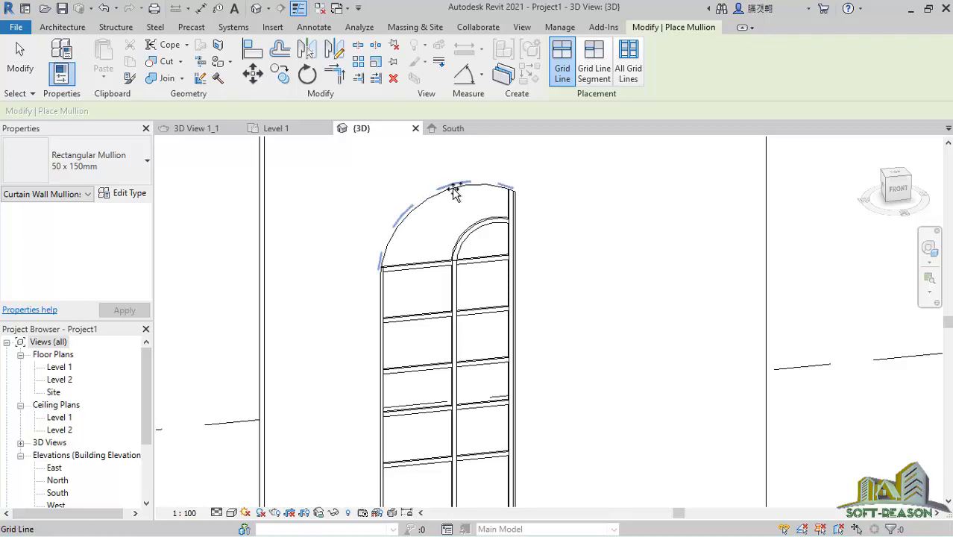
scroll(459, 194, "up", 4)
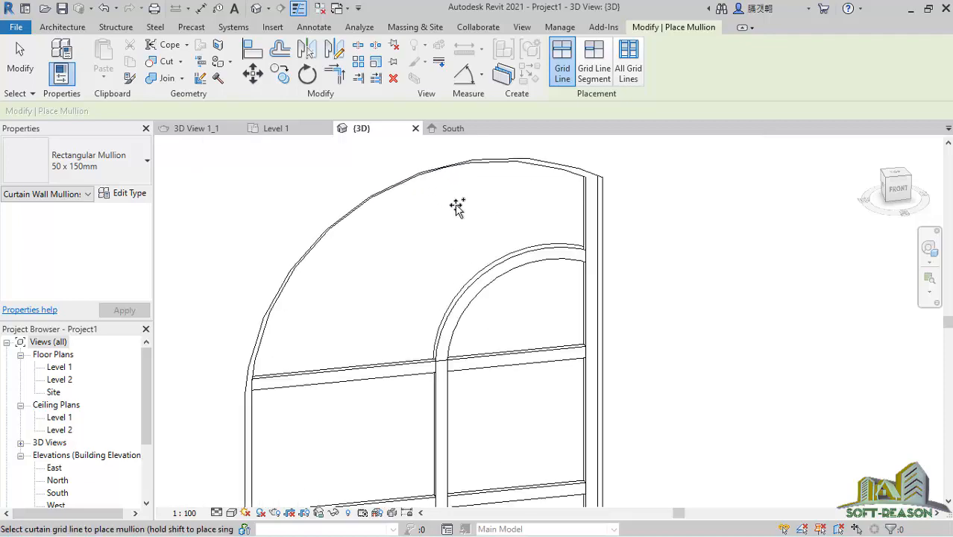
scroll(431, 198, "down", 6)
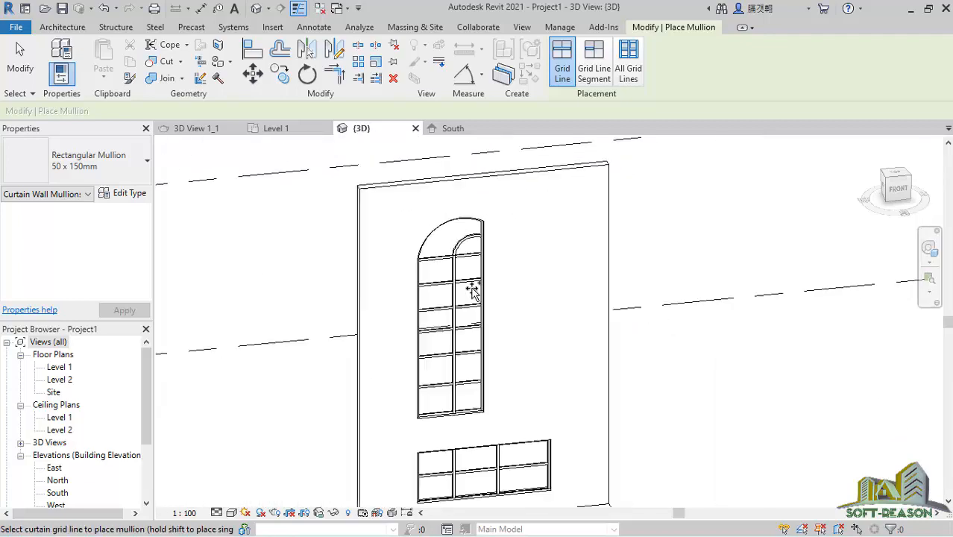
left_click(20, 59)
Step: Set the 3D view's visual style to Shaded
scroll(431, 366, "down", 3)
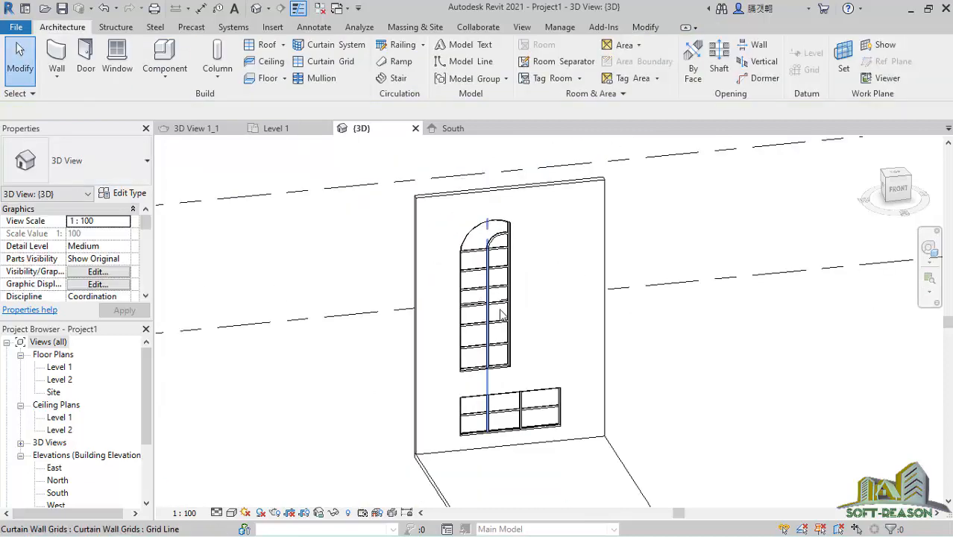
left_click(231, 513)
left_click(273, 470)
Step: Examine the glazing and mullions of both the arched and rectangular windows in the shaded model
scroll(524, 377, "up", 5)
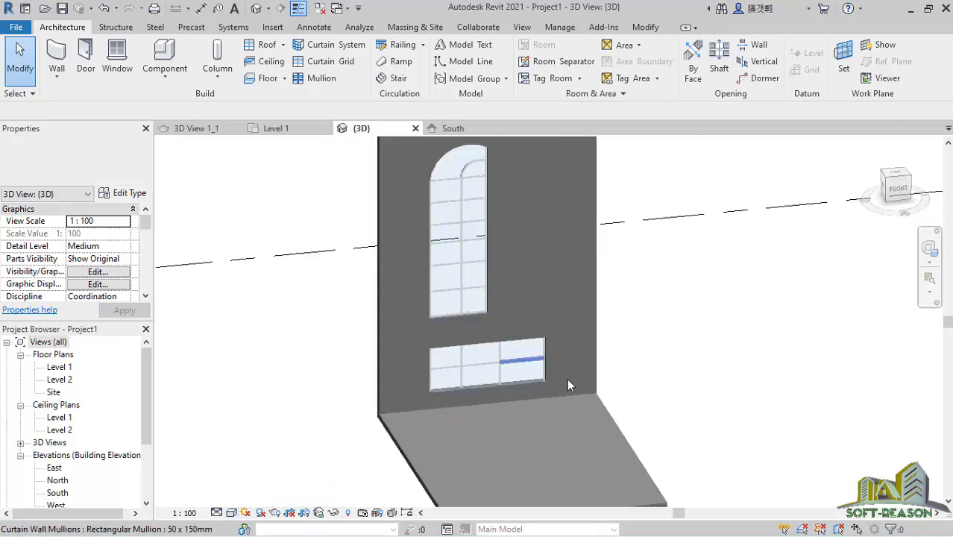
scroll(507, 367, "up", 3)
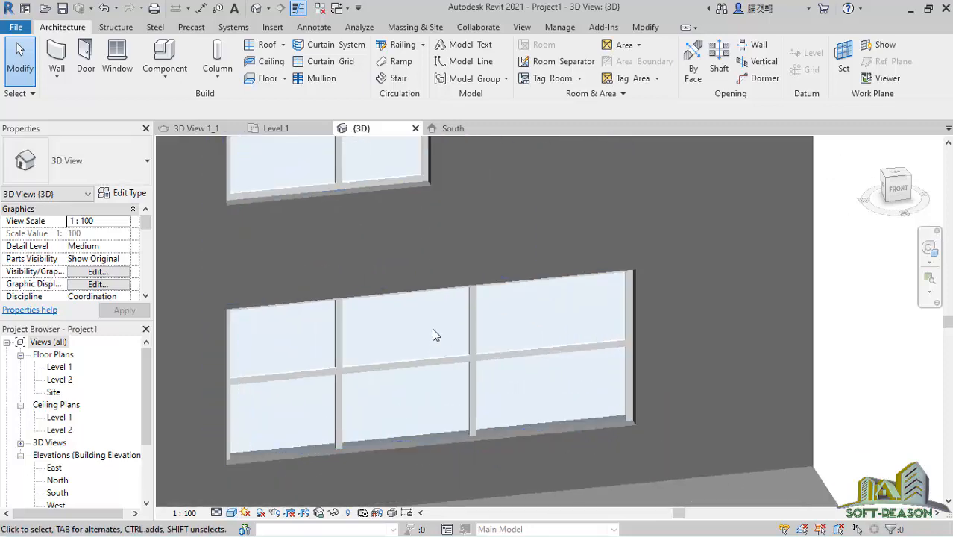
scroll(374, 226, "down", 6)
scroll(384, 276, "up", 6)
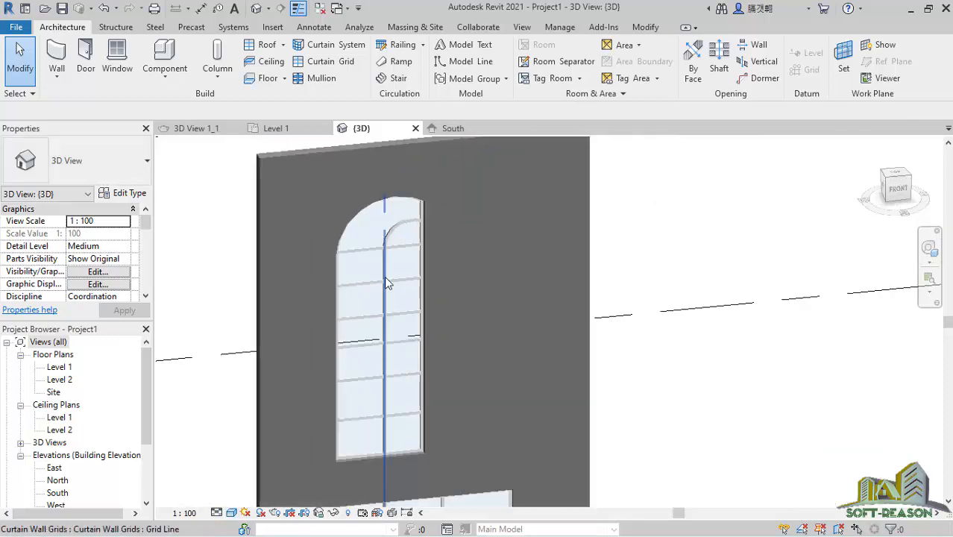
scroll(436, 212, "down", 5)
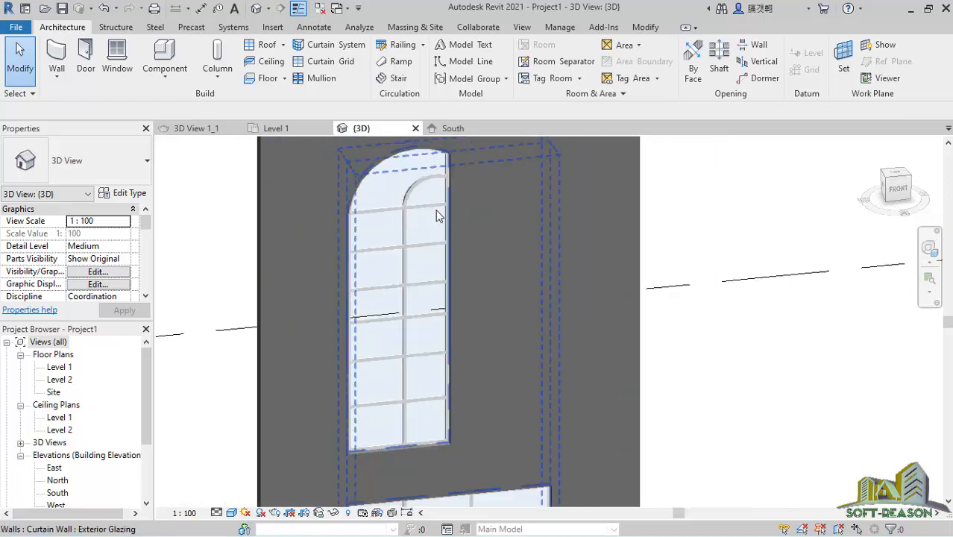
scroll(436, 346, "up", 2)
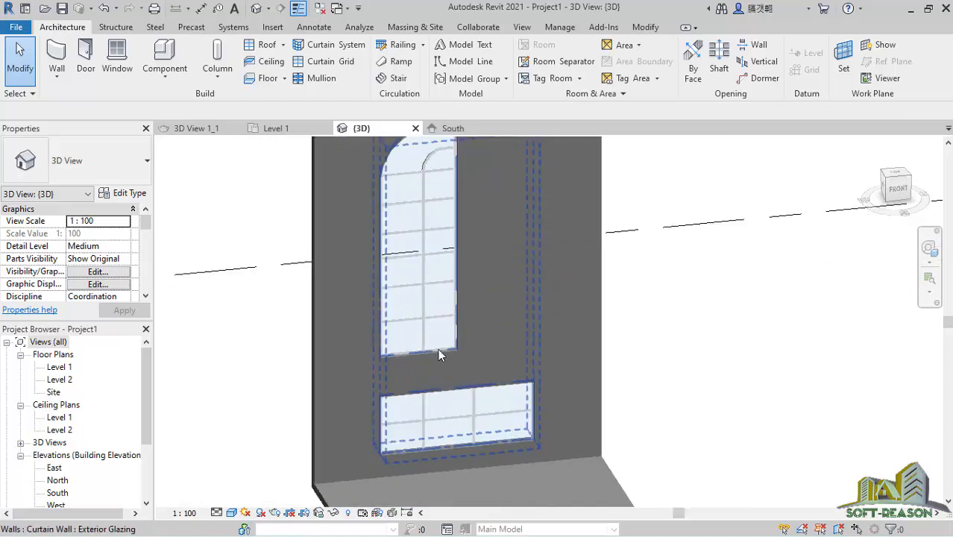
scroll(429, 332, "down", 4)
scroll(446, 340, "up", 3)
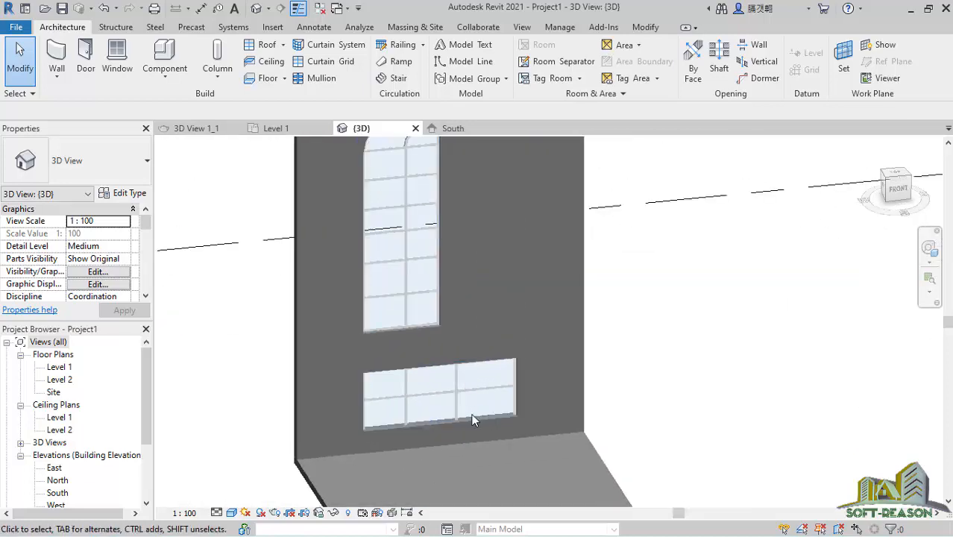
scroll(470, 406, "down", 1)
scroll(478, 392, "down", 1)
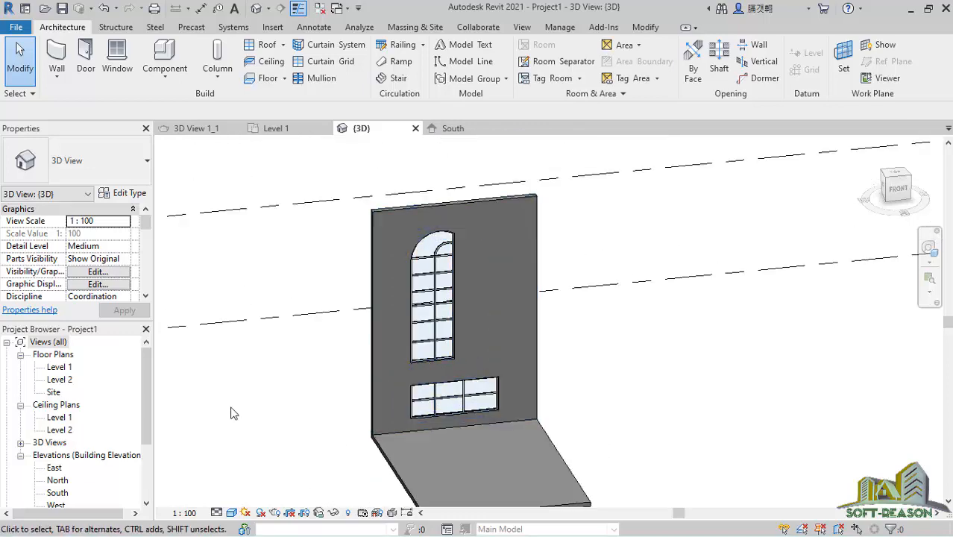
Step: Open the type properties of the Glazed curtain system panel and bring up its Glass material for editing
left_click_drag(147, 381, 154, 446)
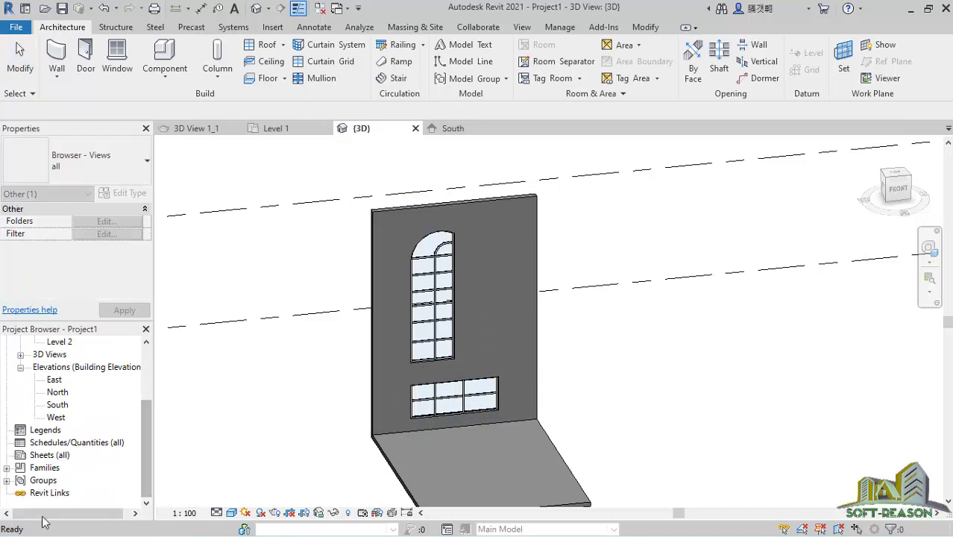
left_click(7, 468)
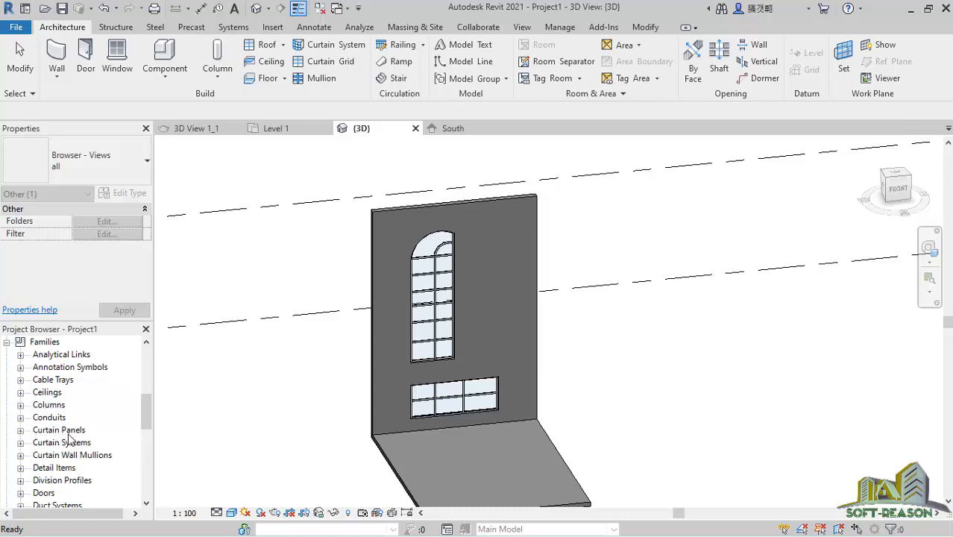
left_click(20, 430)
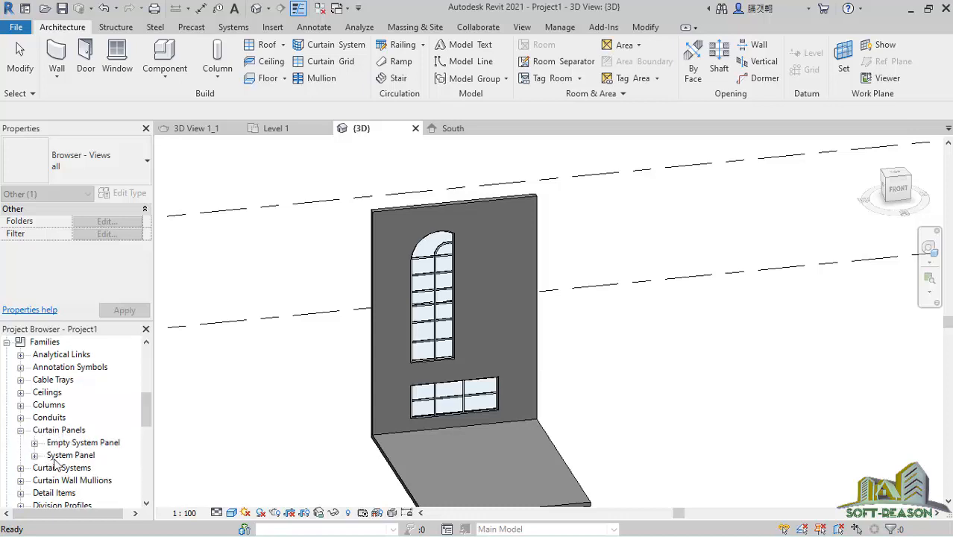
left_click(34, 455)
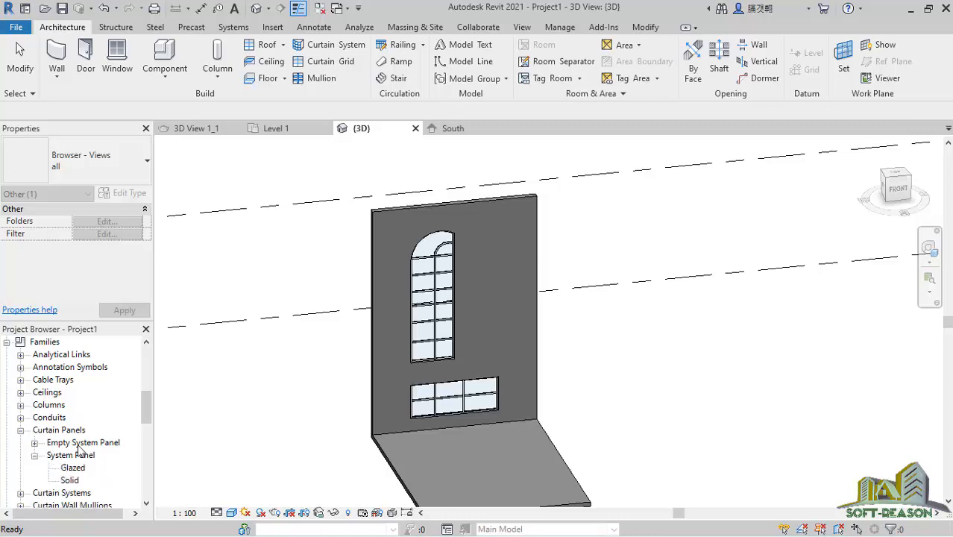
scroll(44, 459, "down", 1)
scroll(57, 445, "up", 1)
double_click(72, 455)
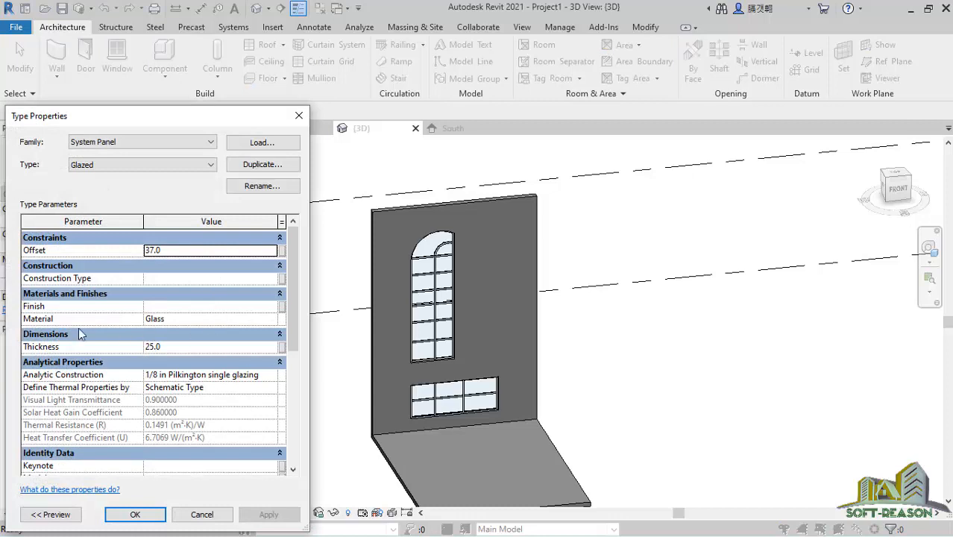
left_click(202, 319)
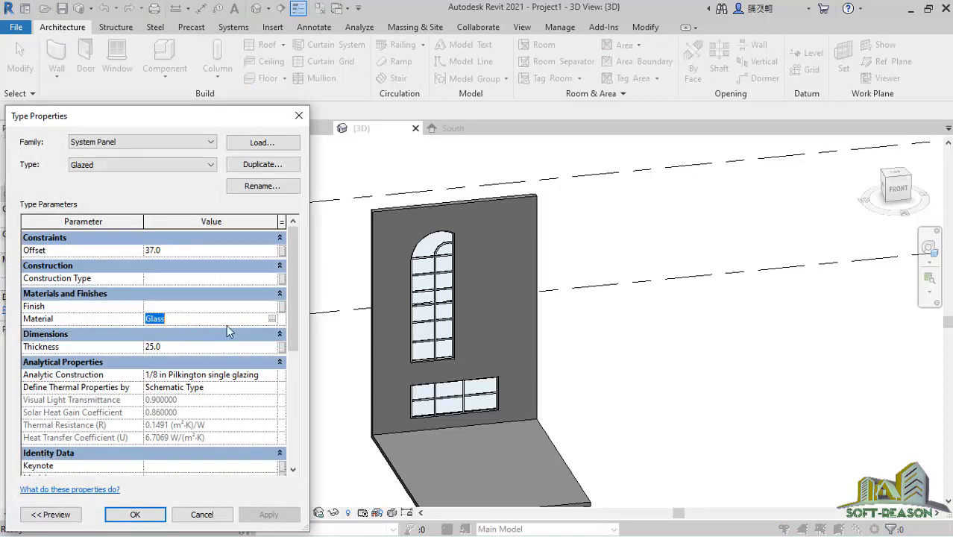
left_click(271, 319)
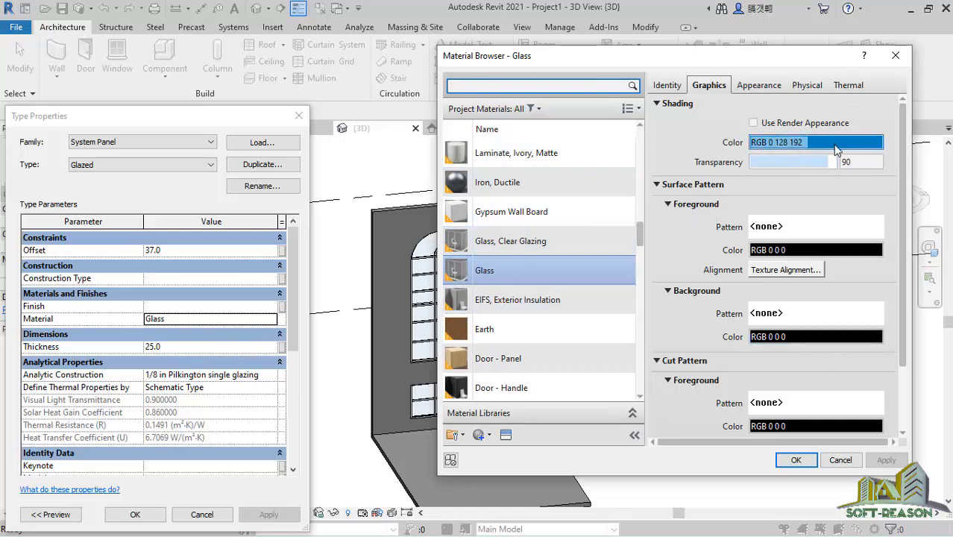
Step: Replace the Glass material's appearance asset with Blue Reflective from the Glass: Glazing category of the Appearance Library
left_click(765, 86)
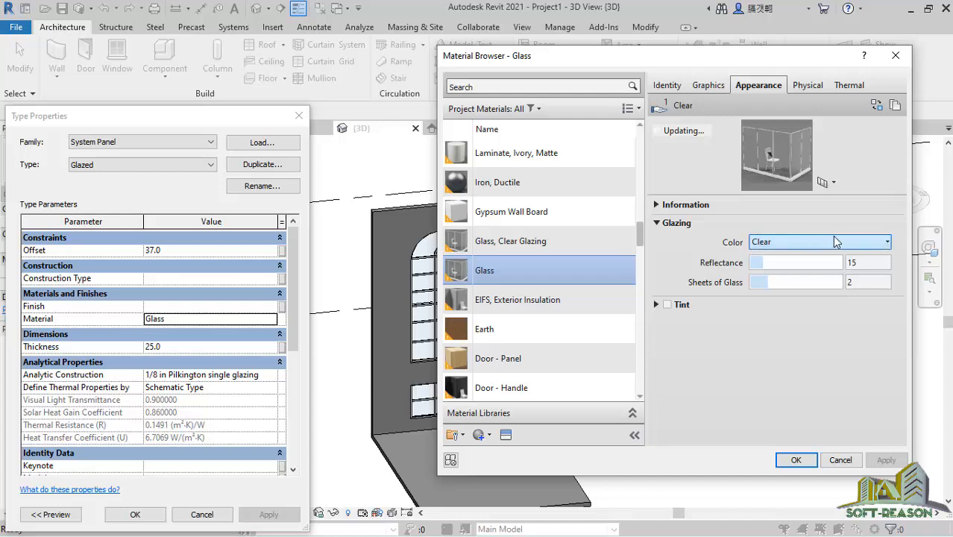
left_click(878, 105)
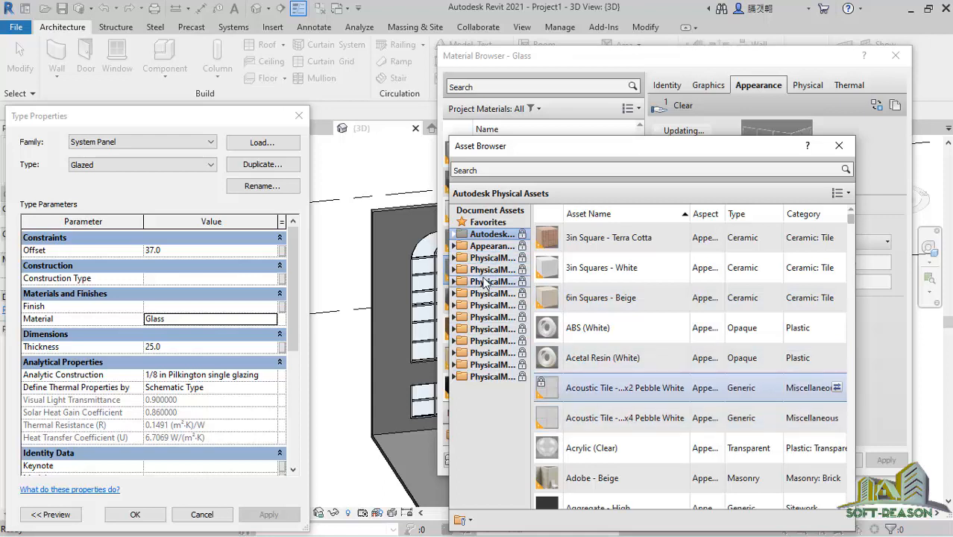
left_click(454, 247)
left_click(461, 341)
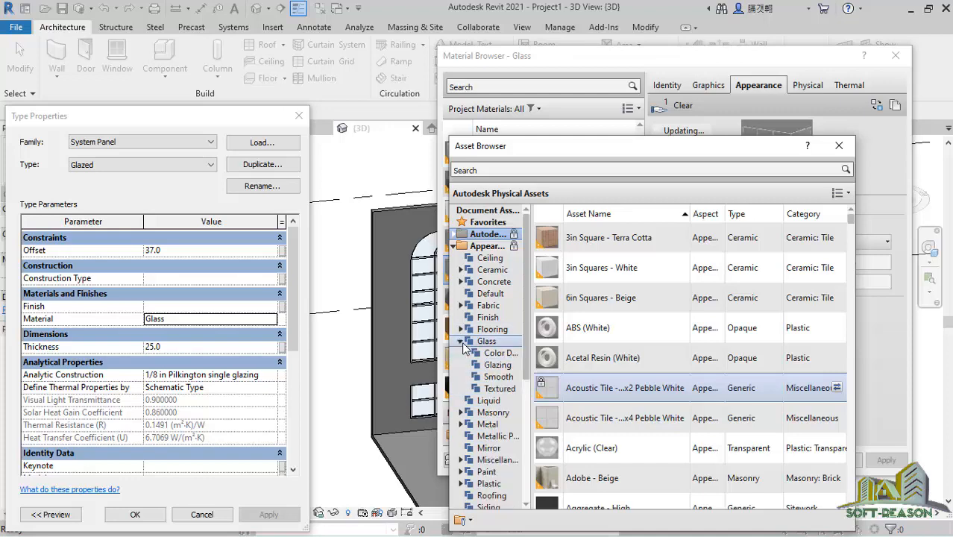
left_click(497, 365)
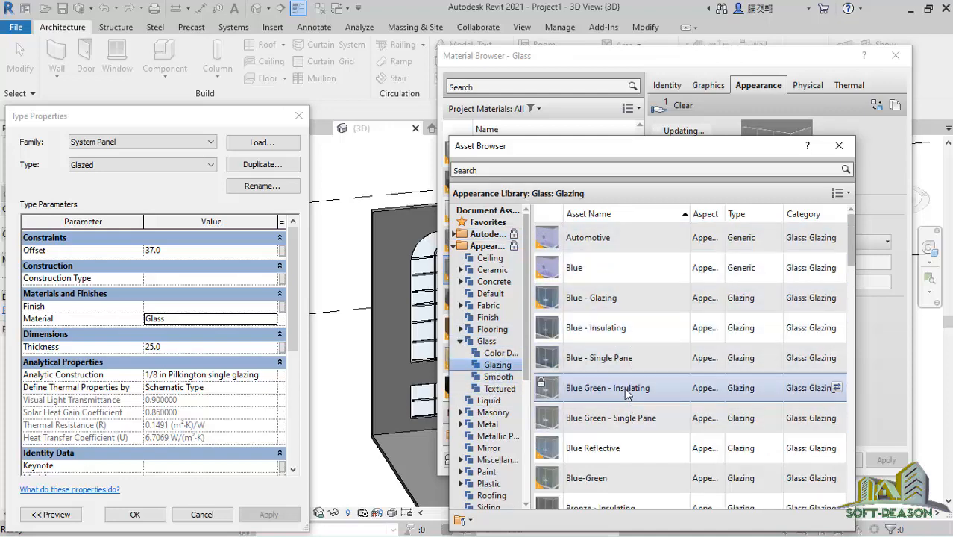
scroll(621, 380, "down", 2)
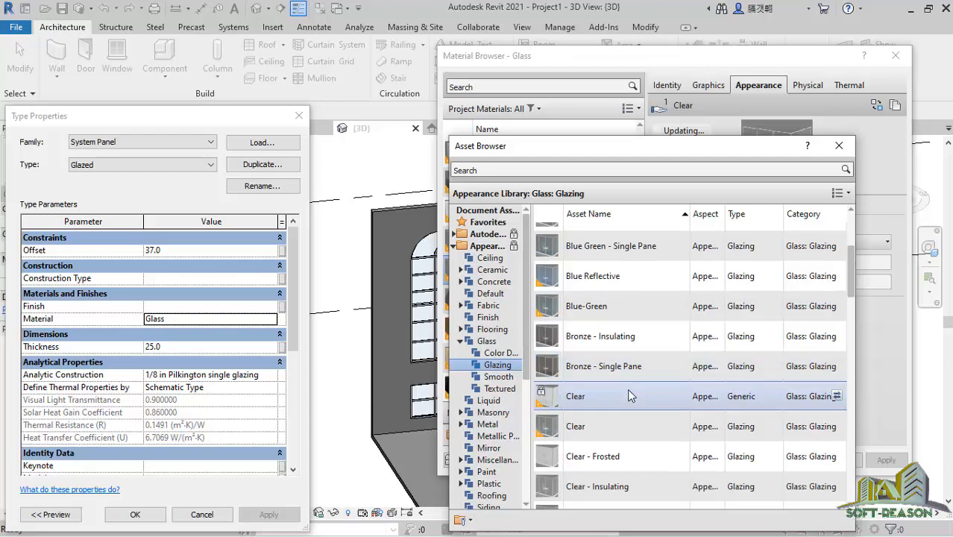
scroll(643, 439, "down", 2)
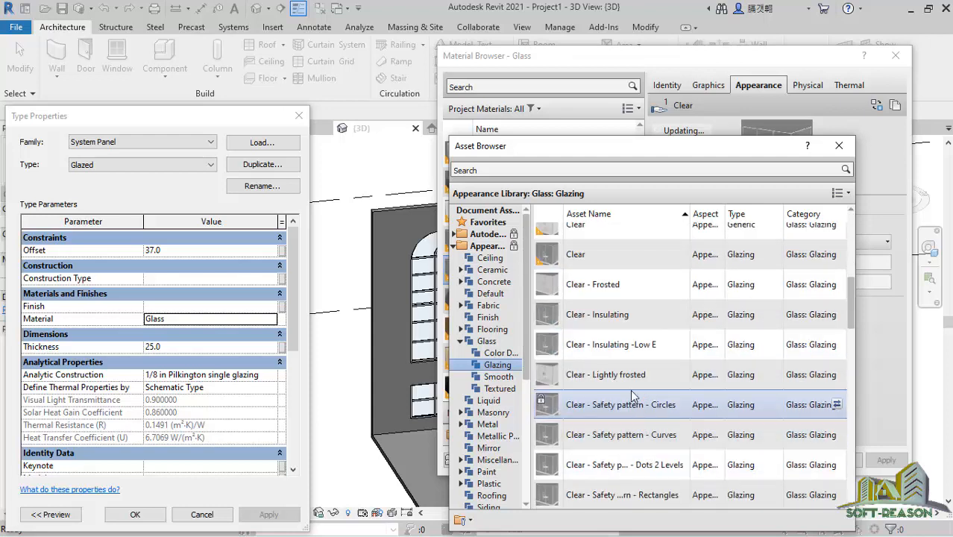
scroll(631, 388, "up", 4)
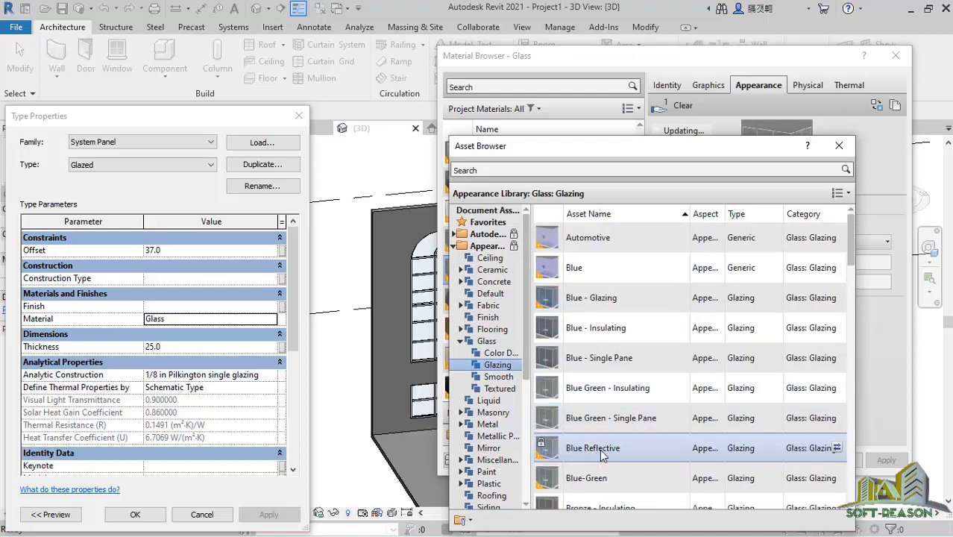
double_click(604, 451)
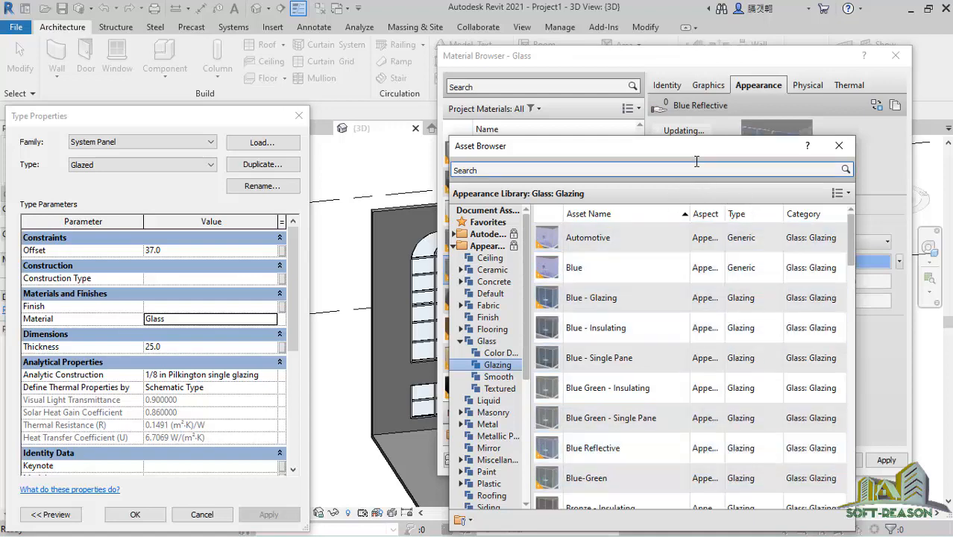
left_click_drag(657, 144, 650, 91)
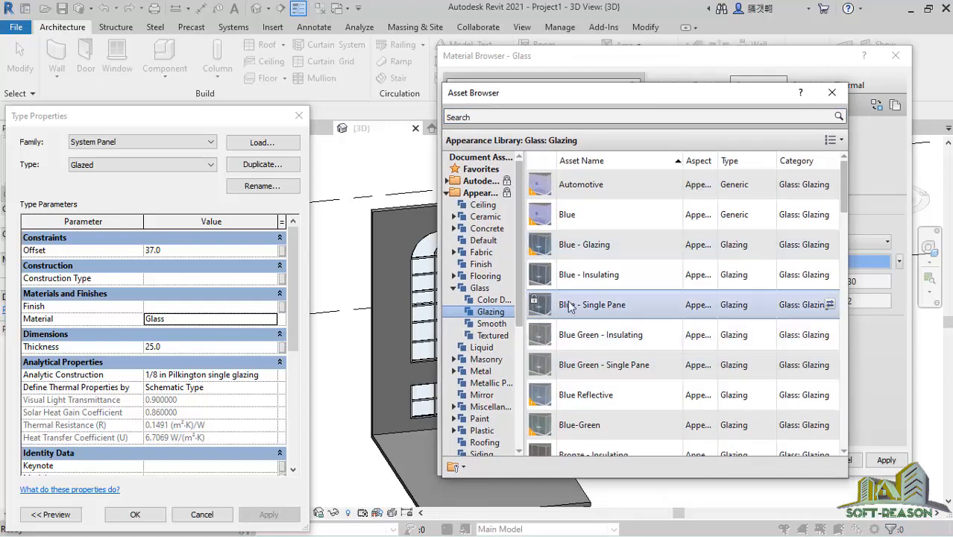
left_click(832, 92)
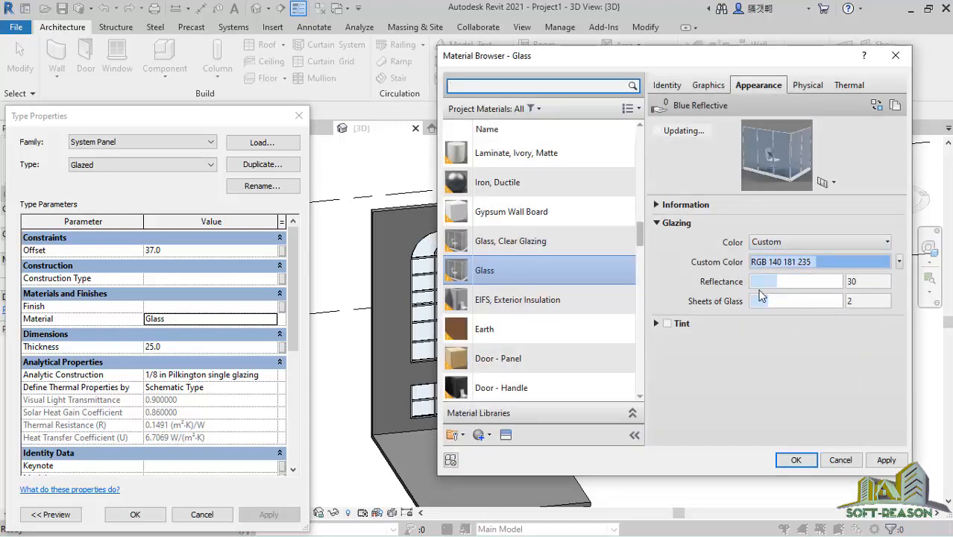
Step: Set the Blue Reflective glass reflectance to 73 and make the Glass material's shading use the render appearance
left_click_drag(759, 282, 816, 287)
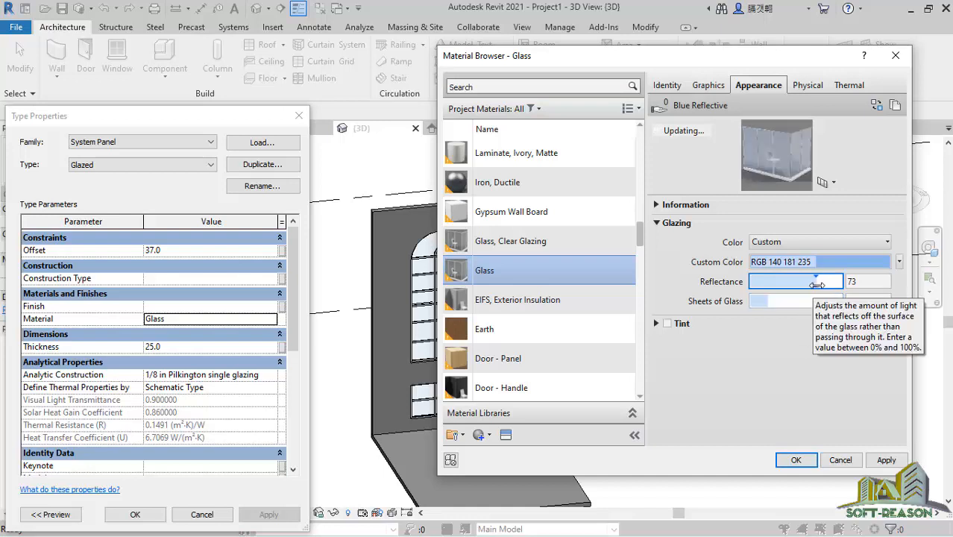
left_click(708, 85)
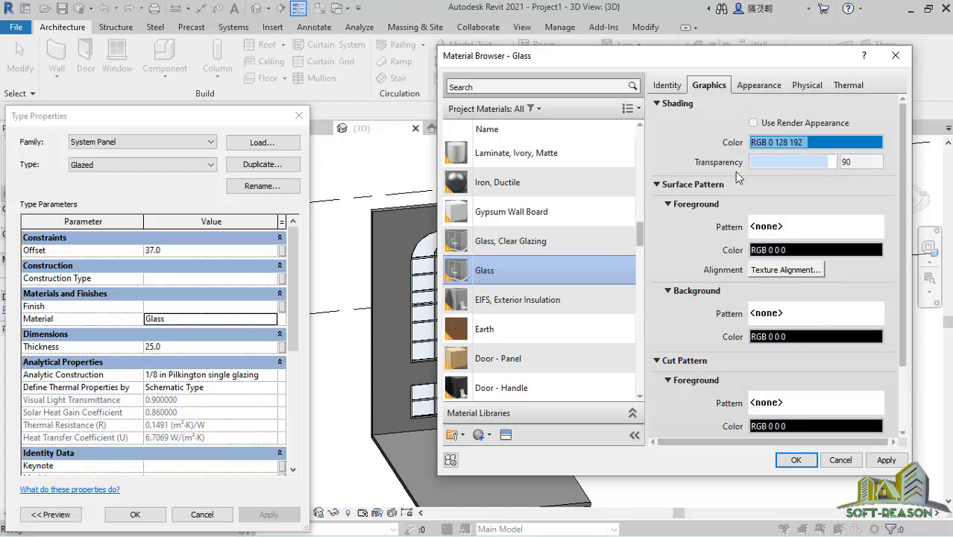
left_click_drag(823, 163, 799, 164)
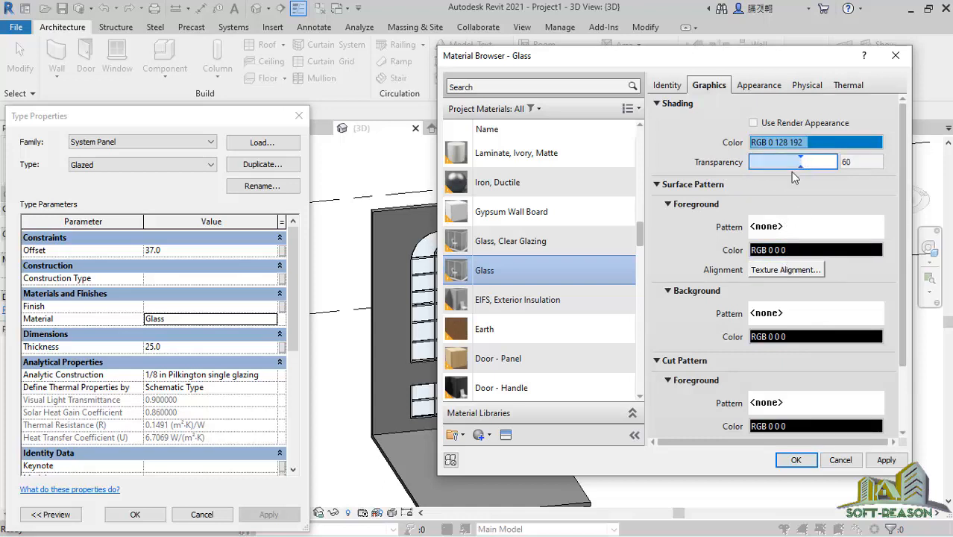
left_click(753, 124)
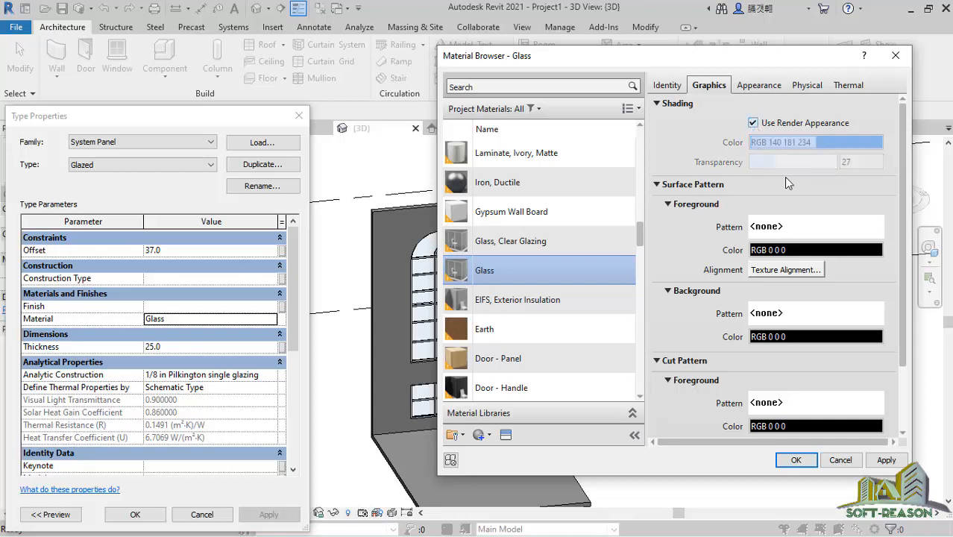
Step: Set the Glass material's surface pattern background color to RGB 141 108 238 and apply the changes to the Glazed panel type
scroll(768, 313, "down", 1)
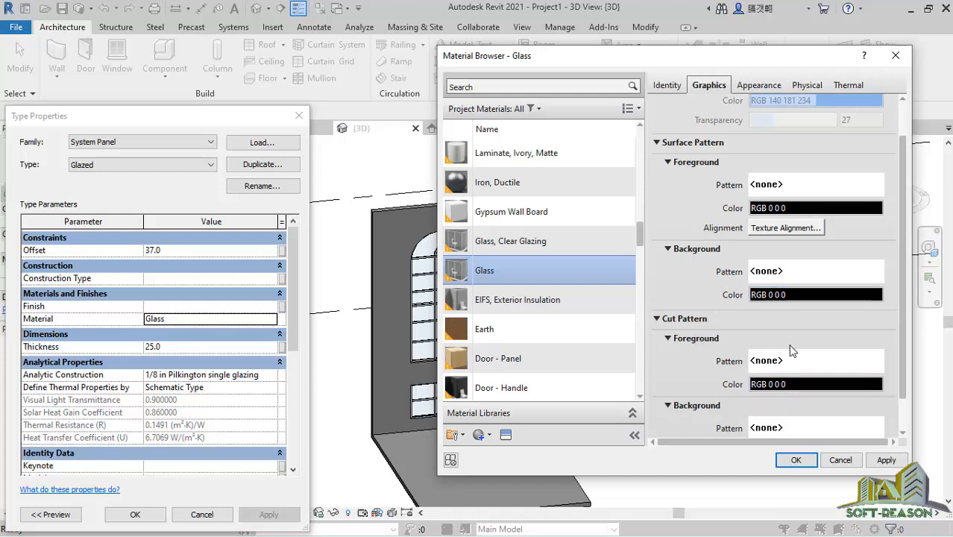
scroll(806, 299, "down", 1)
left_click(797, 260)
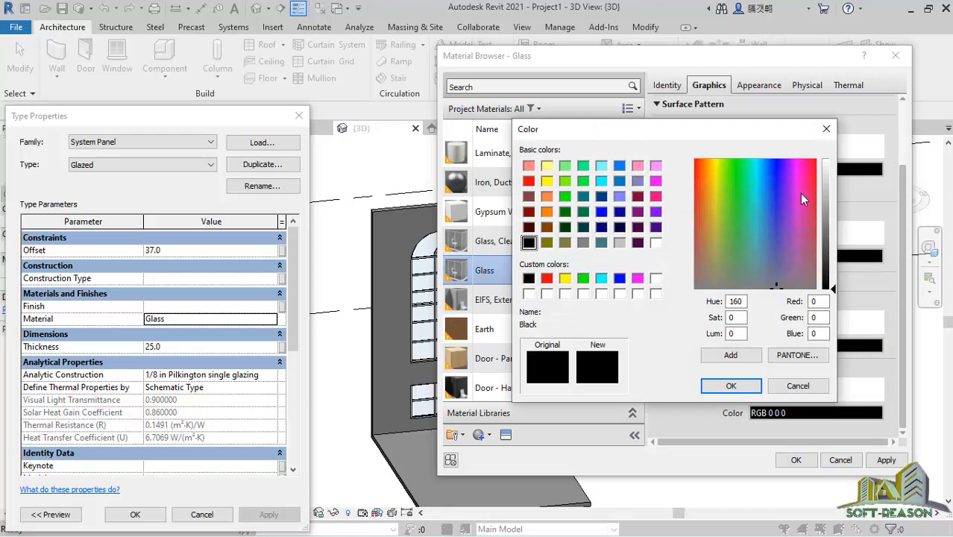
left_click(780, 187)
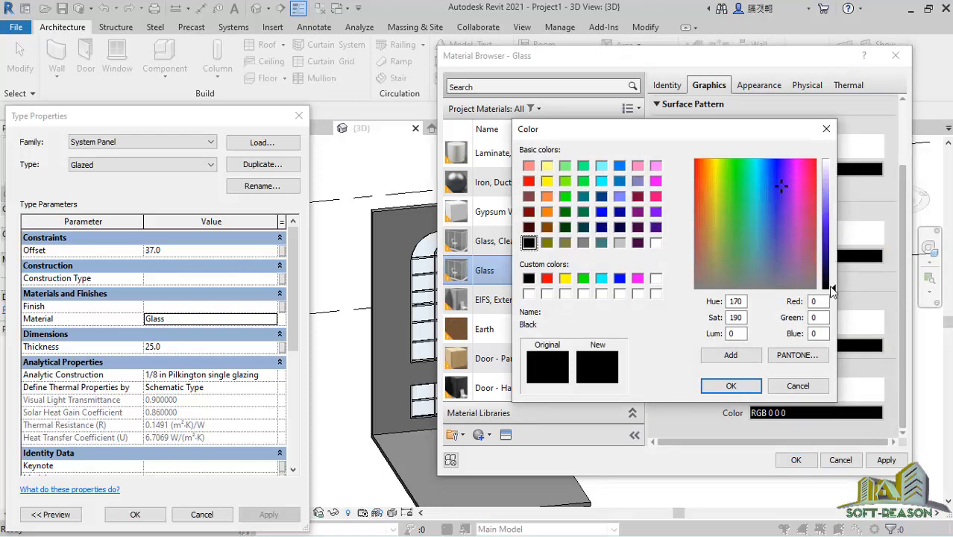
left_click_drag(834, 288, 836, 201)
left_click(731, 385)
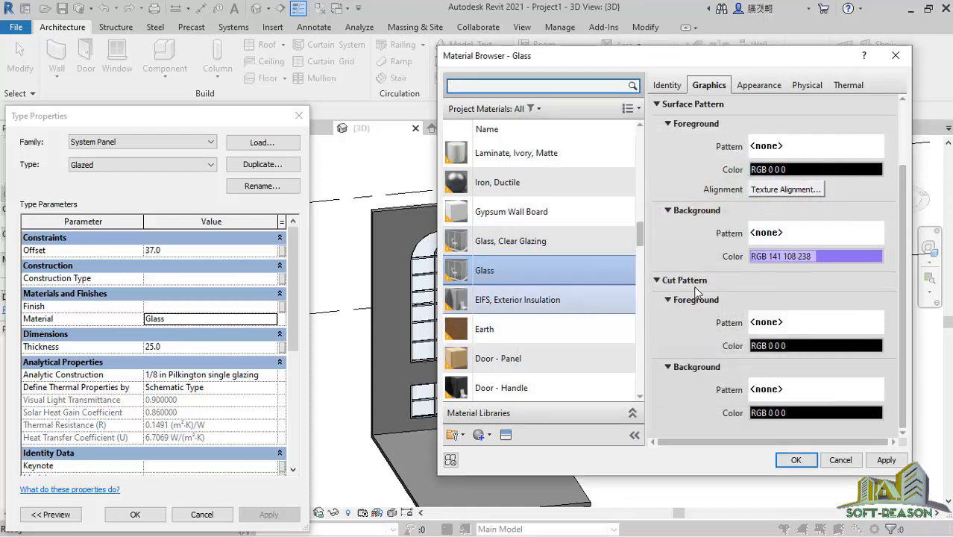
left_click(885, 459)
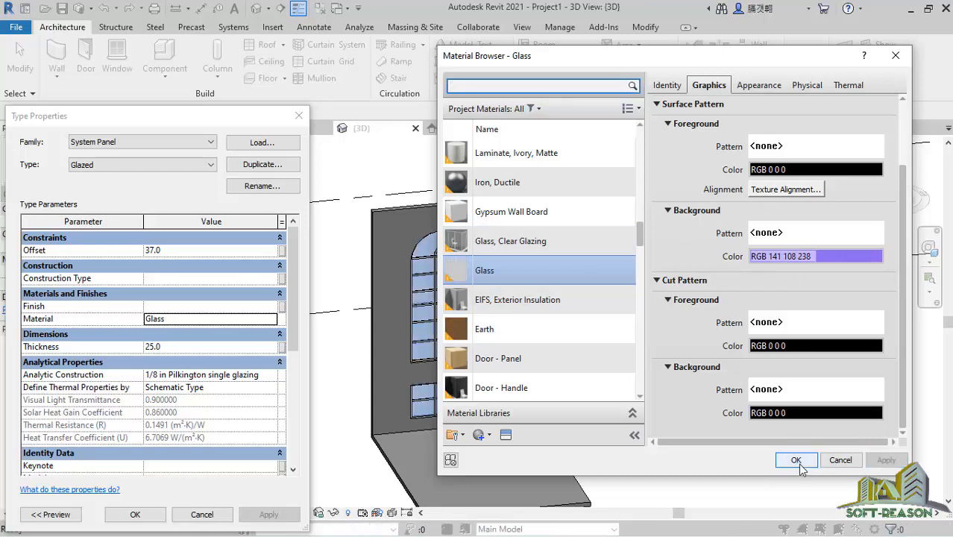
left_click(796, 461)
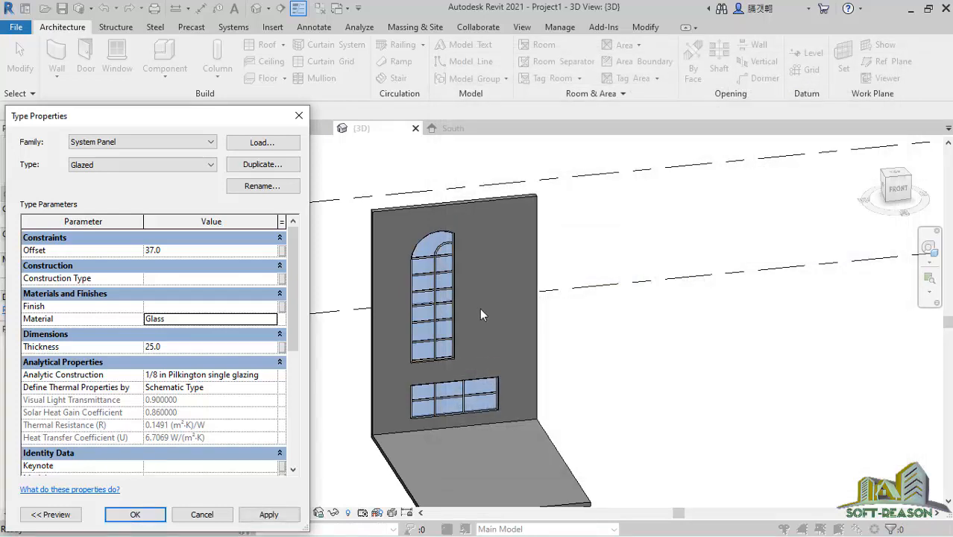
left_click(268, 514)
left_click(135, 514)
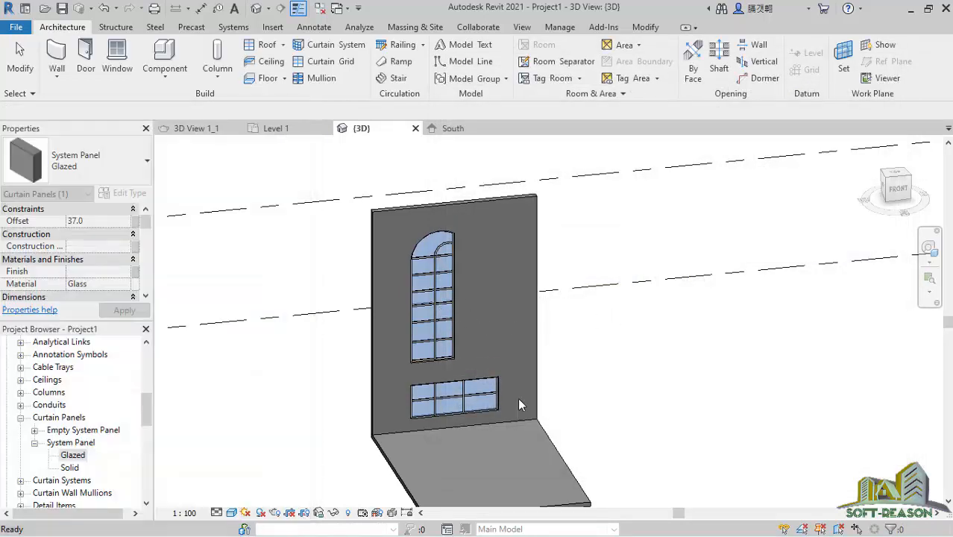
scroll(516, 303, "up", 5)
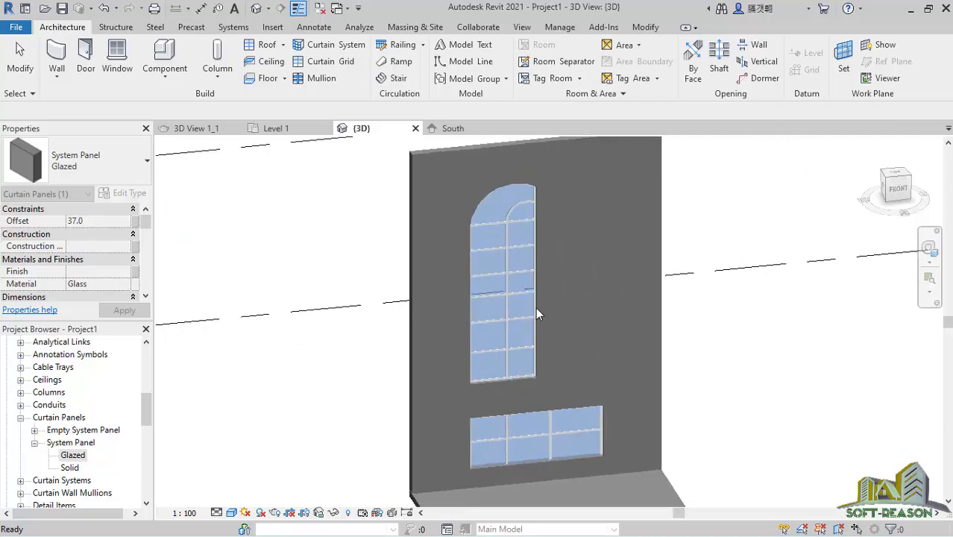
scroll(549, 403, "down", 3)
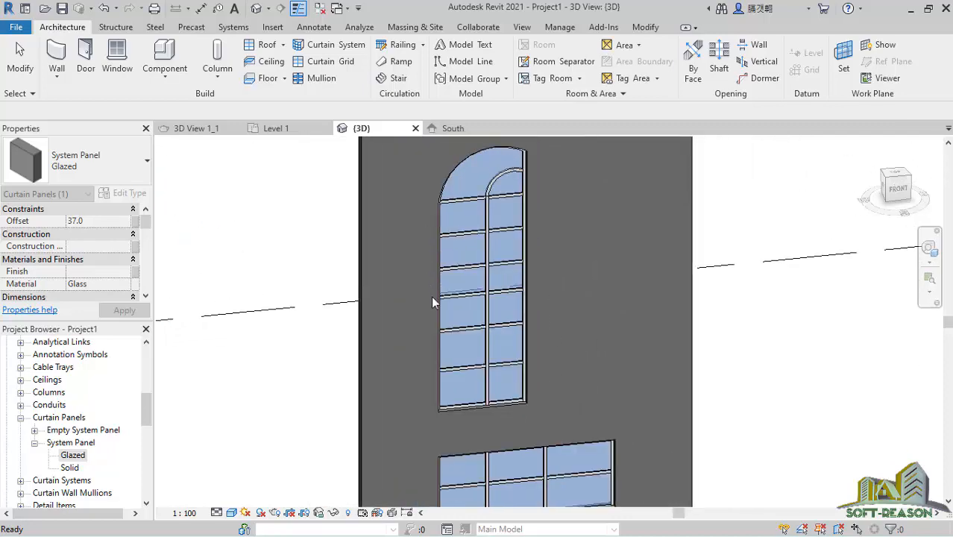
scroll(515, 308, "down", 3)
scroll(512, 298, "up", 4)
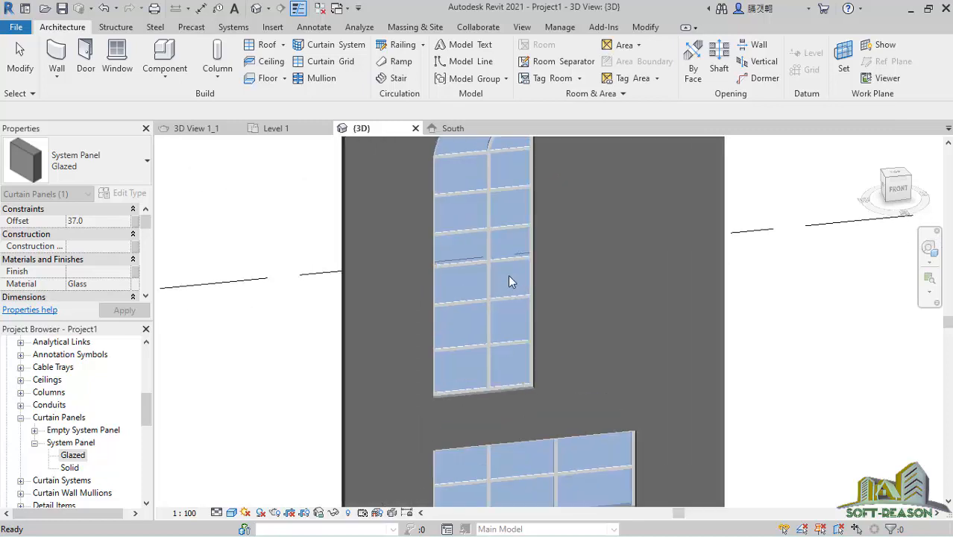
scroll(502, 379, "down", 4)
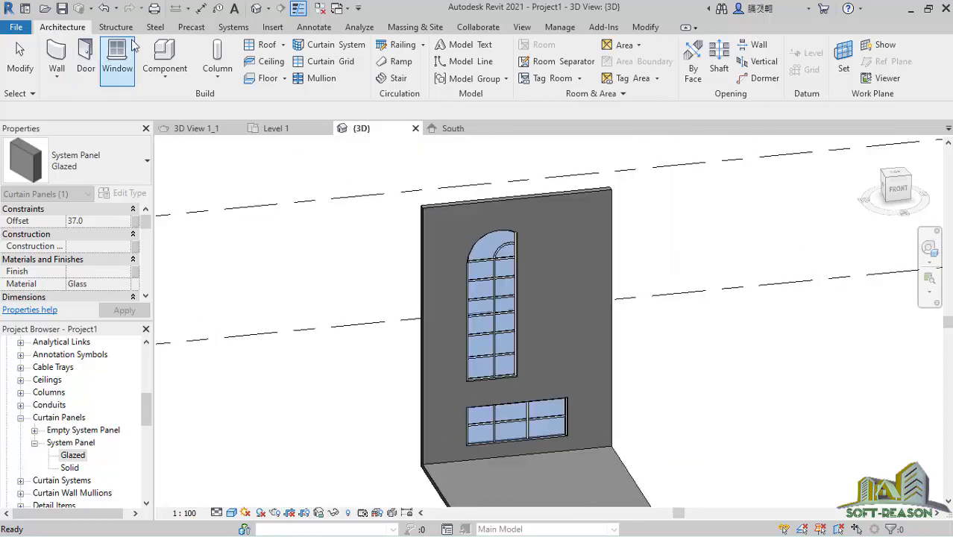
Step: Create an in-place component in the Generic Models category and start an extrusion in it
left_click(164, 78)
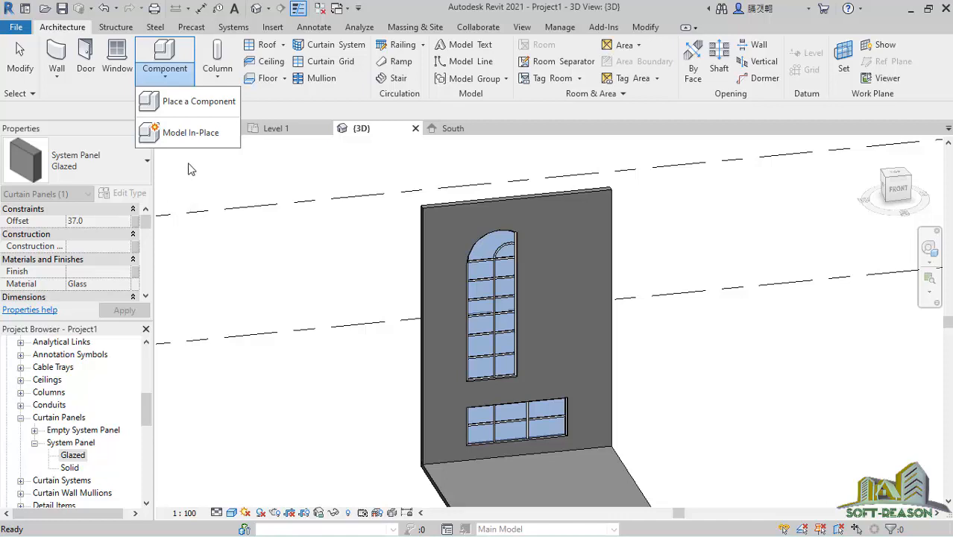
left_click(191, 132)
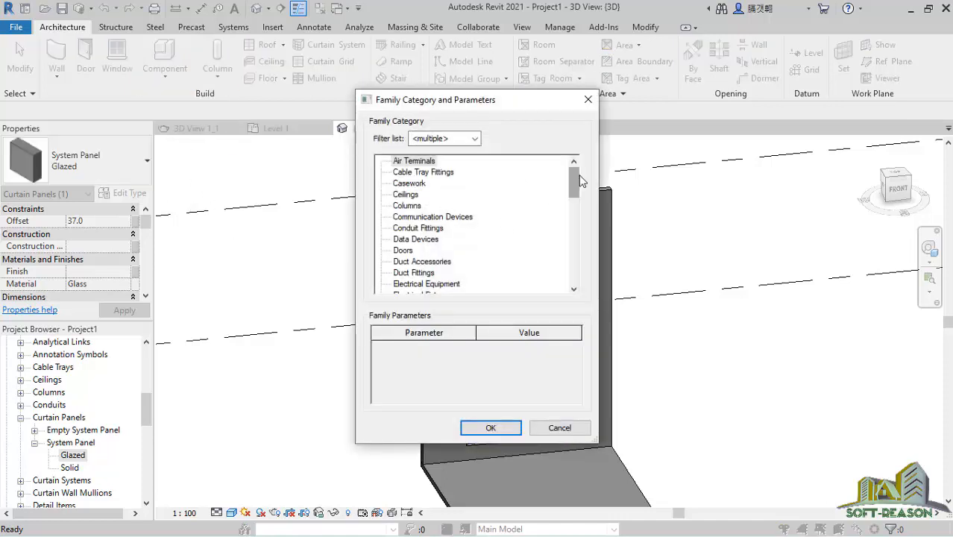
left_click_drag(573, 191, 580, 226)
left_click(443, 218)
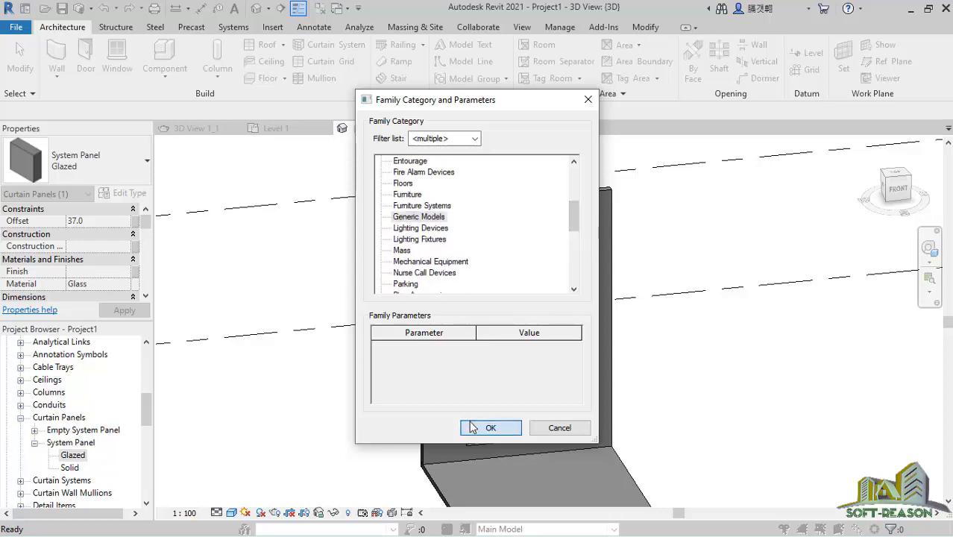
left_click(485, 428)
left_click(477, 300)
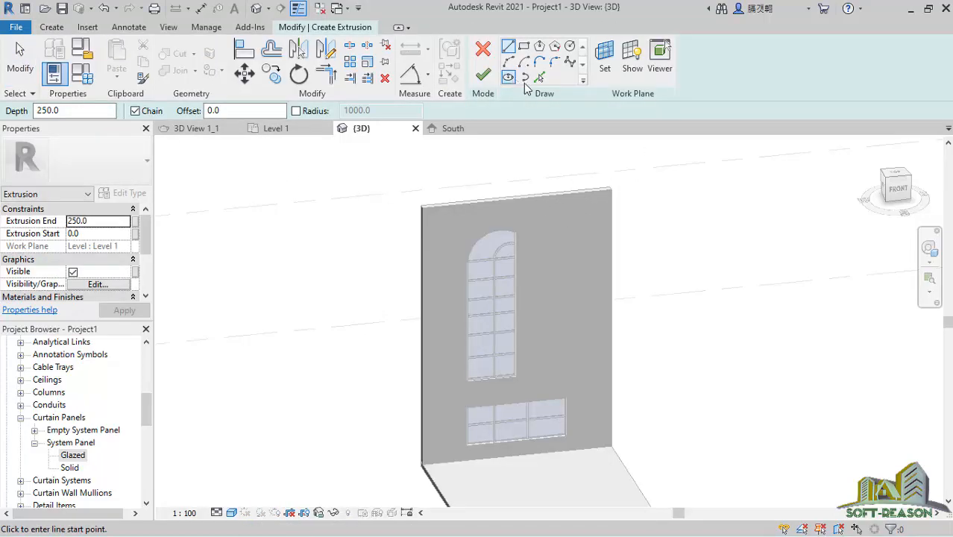
Step: Set the extrusion's work plane by picking the front face of the wall that holds the windows
left_click(605, 53)
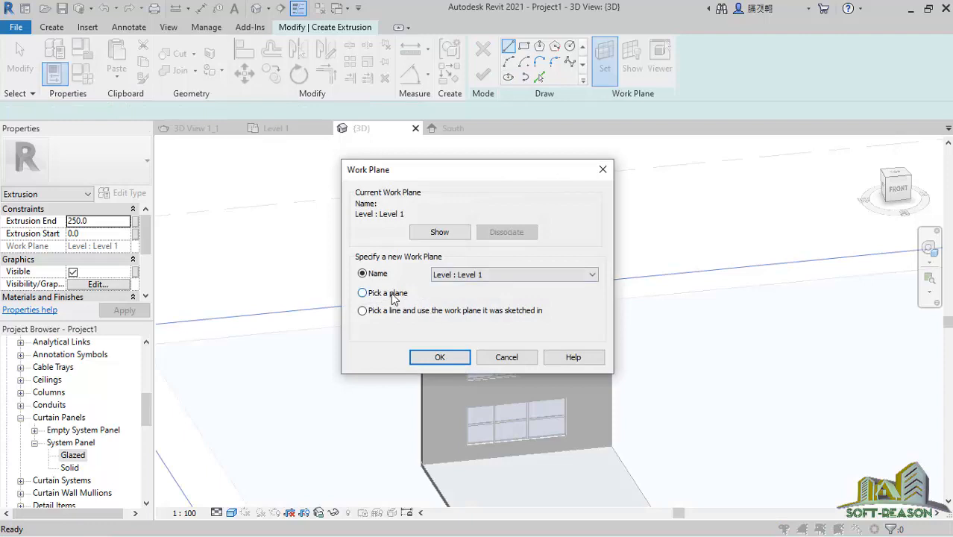
left_click(437, 357)
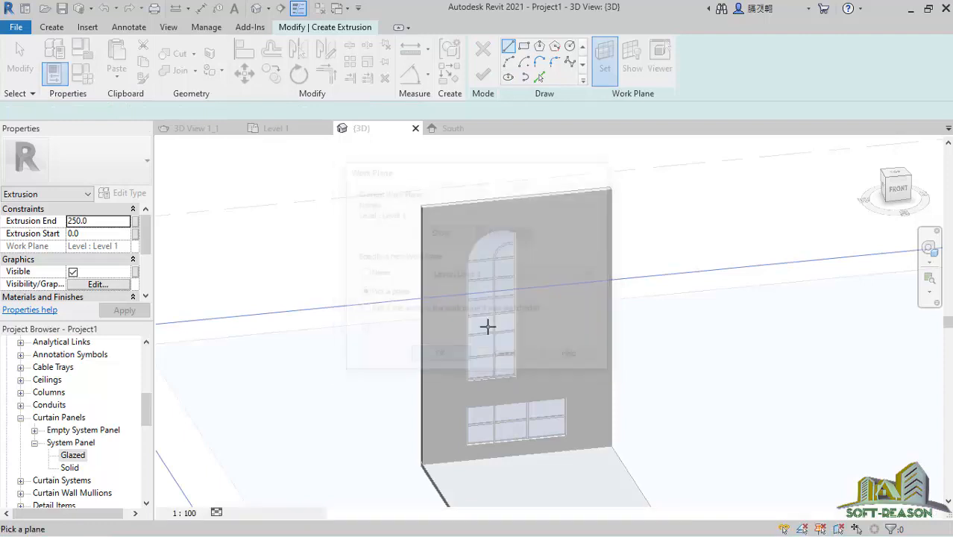
left_click(587, 202)
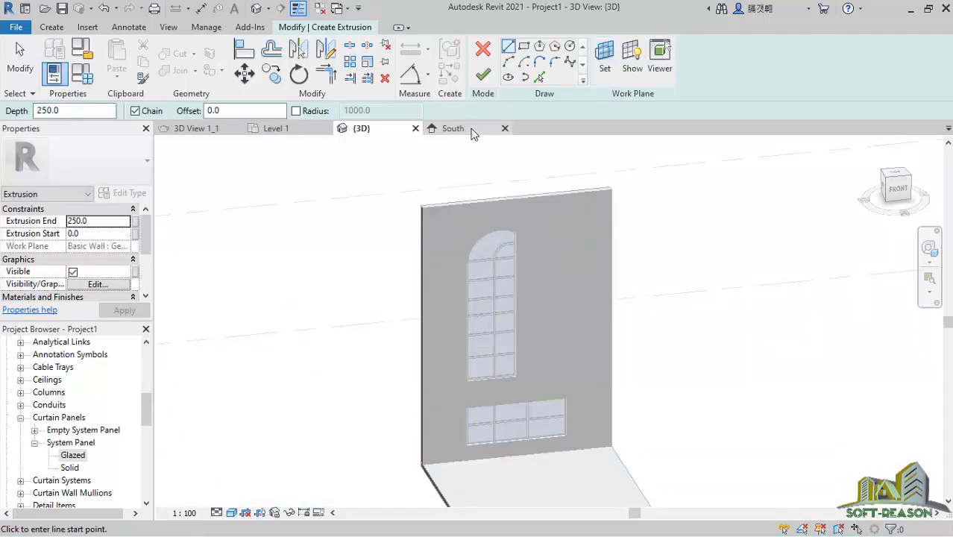
Step: In the South elevation, use Pick Lines to trace the outer arc of the arched window as sketch lines
left_click(471, 129)
scroll(501, 177, "down", 3)
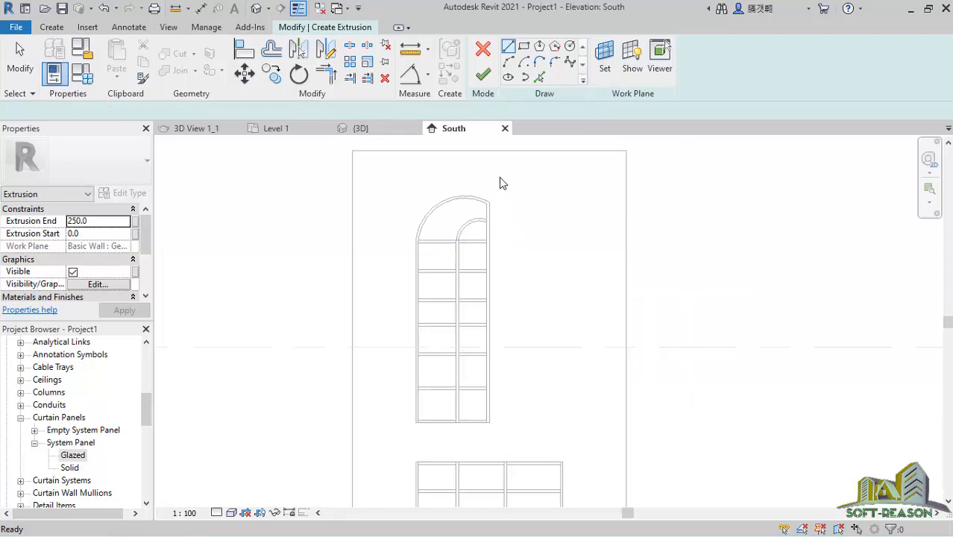
left_click(540, 78)
scroll(473, 209, "up", 5)
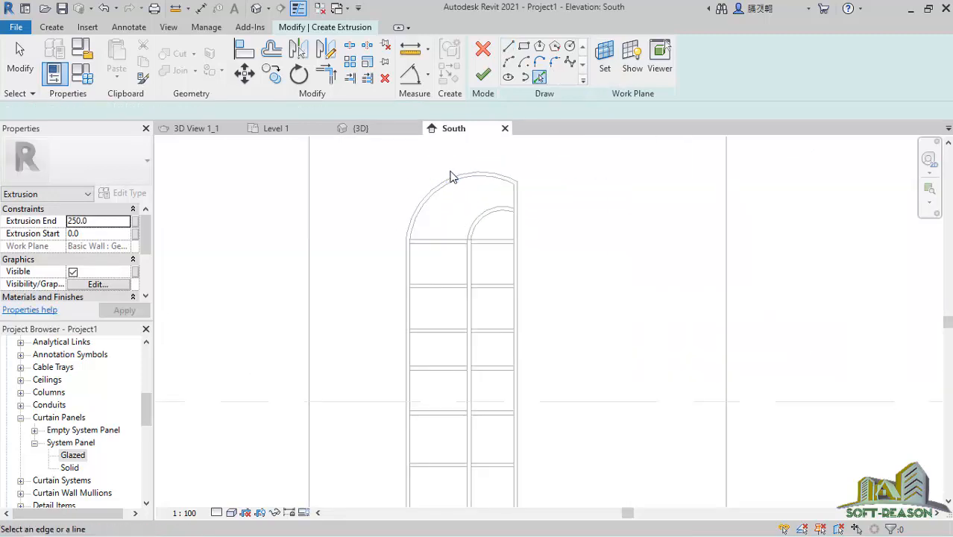
scroll(422, 197, "up", 2)
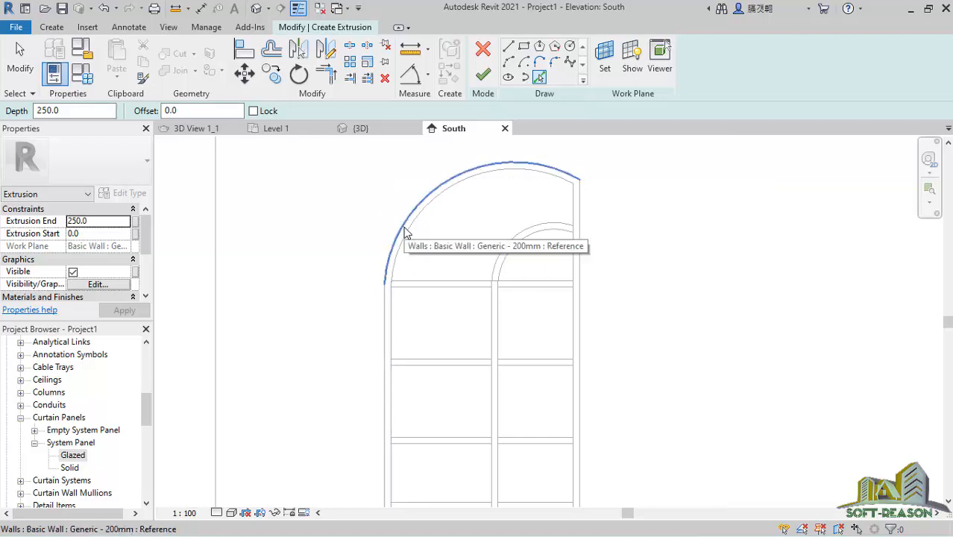
key("Tab")
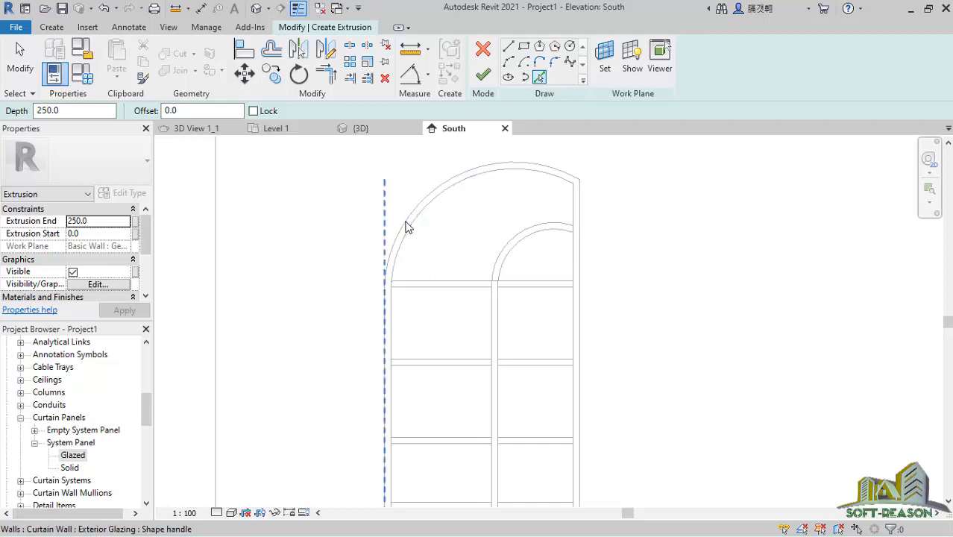
left_click(405, 226)
left_click(533, 167)
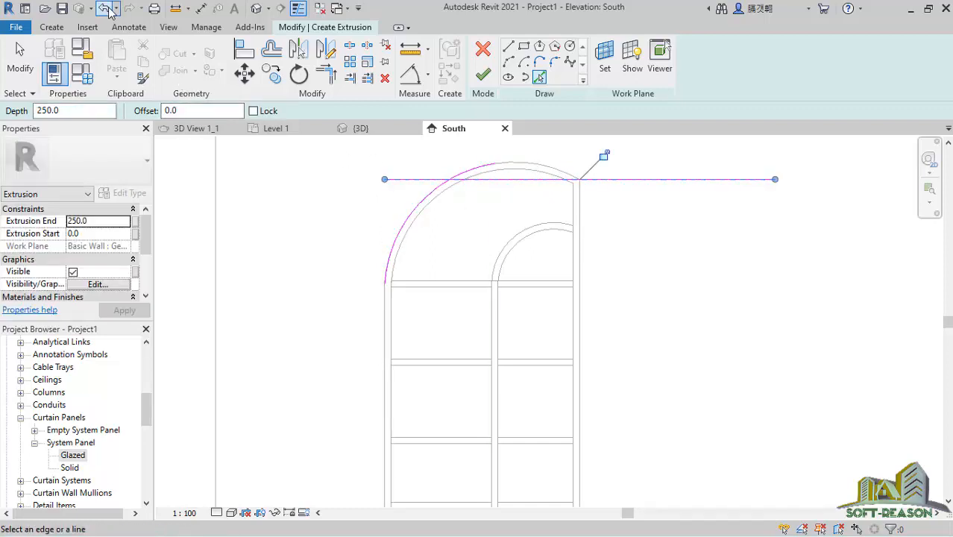
key("ctrl+z")
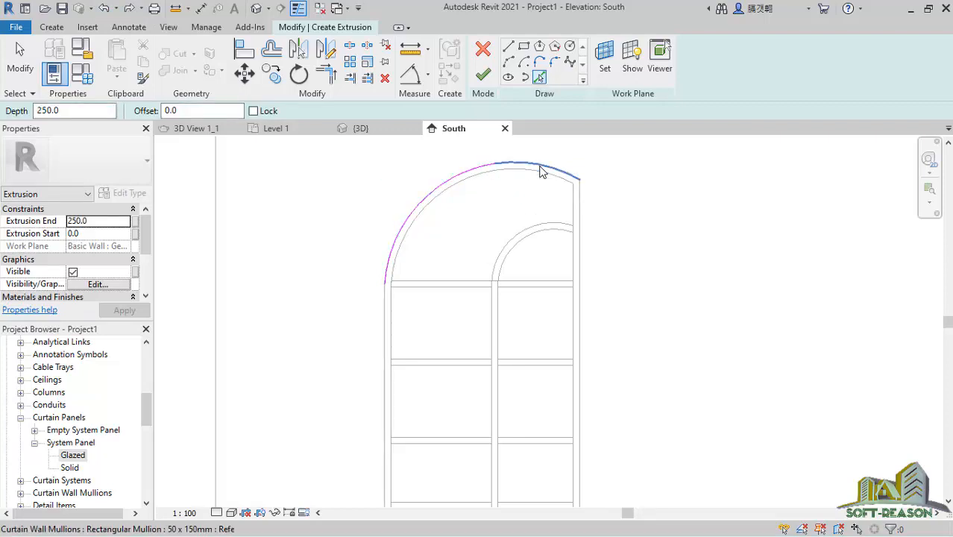
left_click(542, 171)
Step: Pick the right, left and bottom outer edges of the arched window as sketch lines
left_click(582, 255)
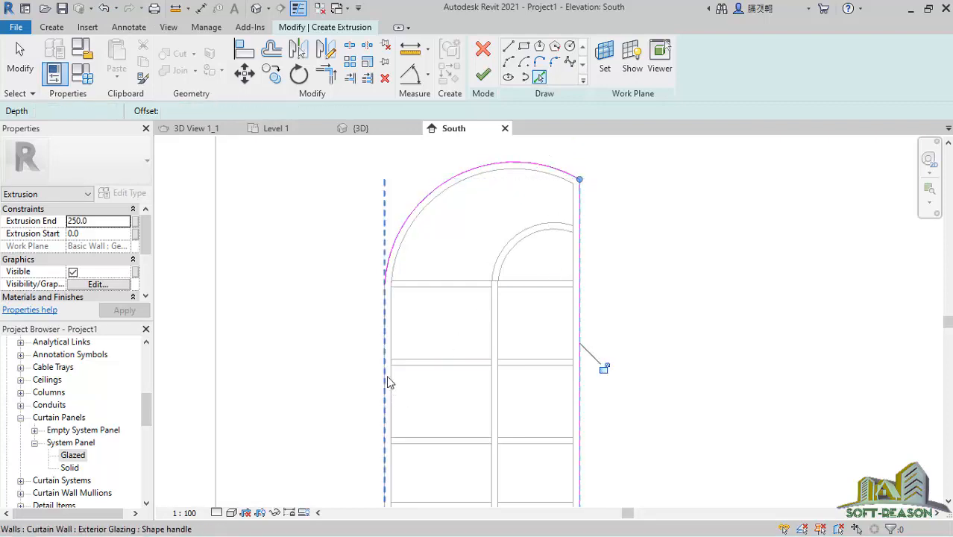
left_click(386, 382)
scroll(409, 328, "down", 3)
scroll(437, 474, "up", 2)
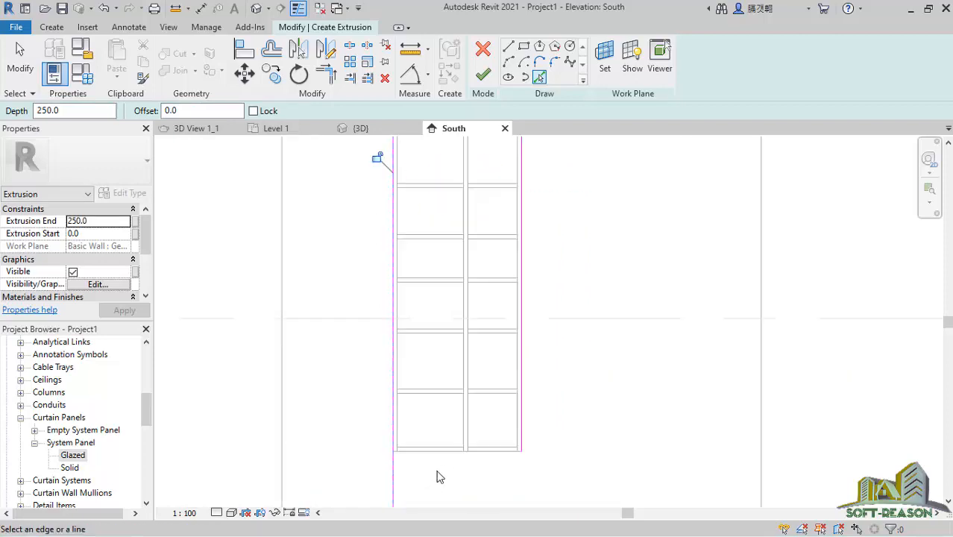
left_click(443, 460)
Step: Pick the top, bottom and right outer edges of the rectangular window as sketch lines
scroll(485, 315, "down", 2)
scroll(504, 332, "up", 2)
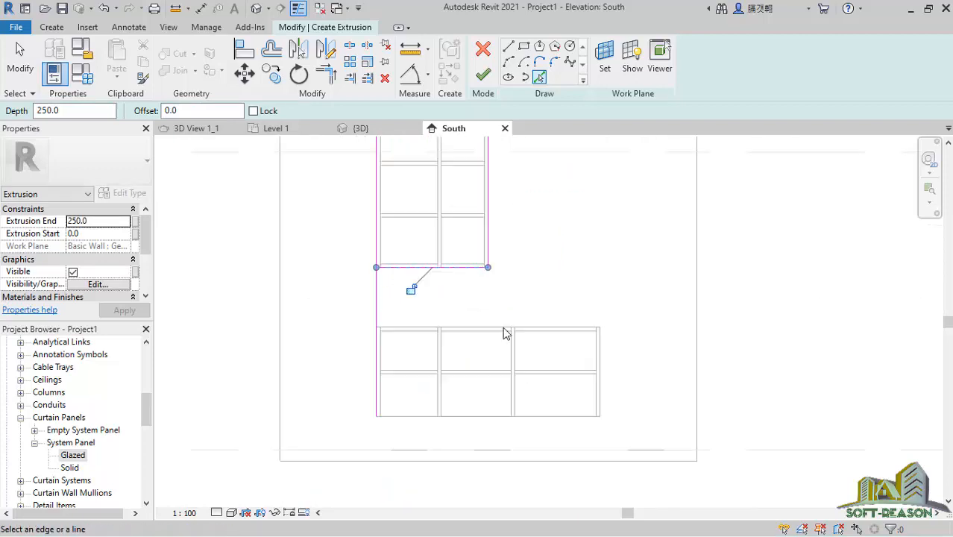
left_click(489, 328)
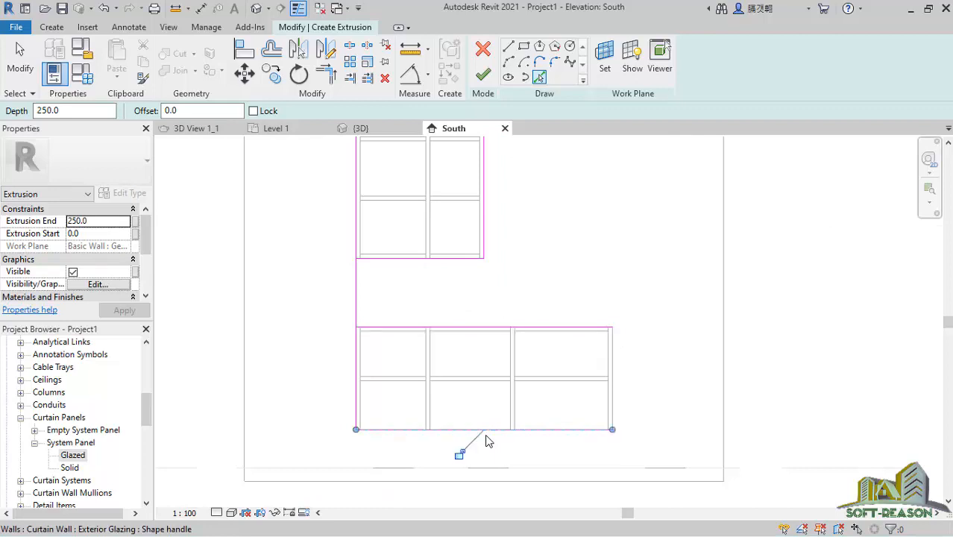
scroll(613, 367, "up", 1)
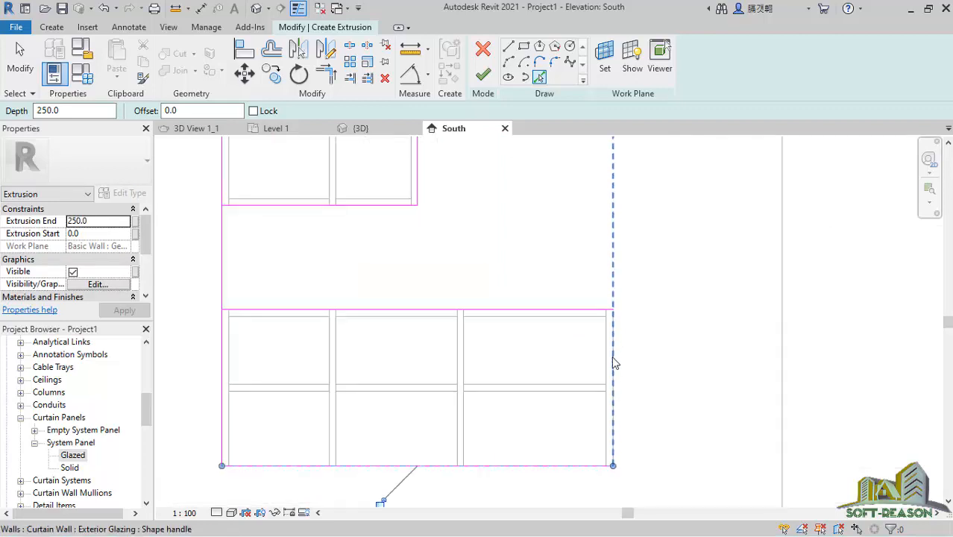
left_click(615, 351)
scroll(536, 409, "down", 1)
scroll(544, 395, "down", 2)
scroll(522, 283, "up", 1)
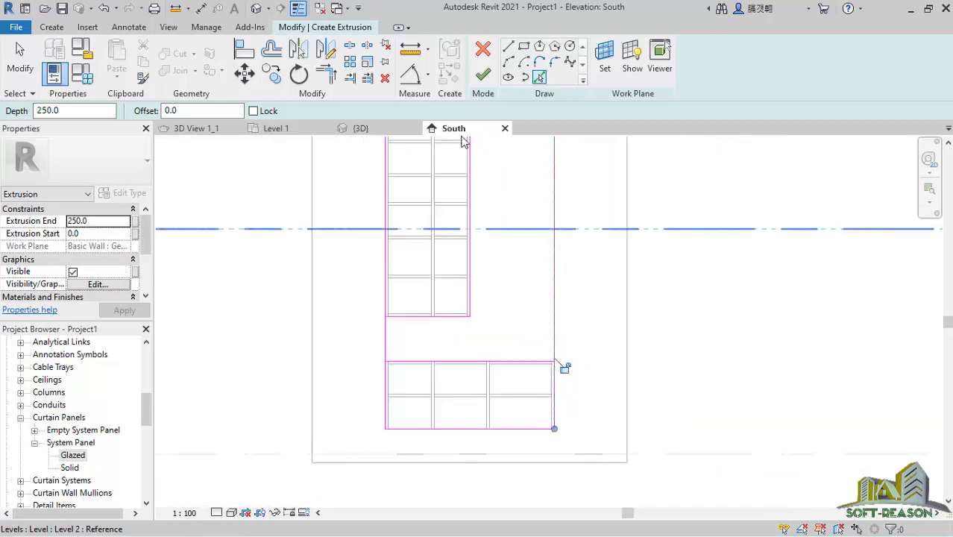
Step: Extend the arched window's right sketch line down to the top line of the rectangular window
left_click(326, 75)
scroll(567, 388, "up", 1)
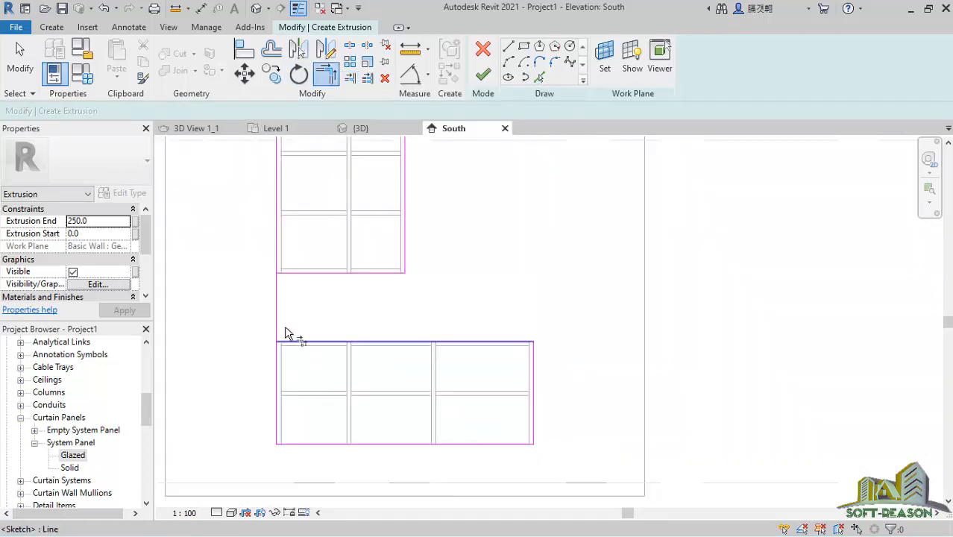
scroll(283, 323, "up", 1)
scroll(279, 314, "up", 1)
scroll(440, 276, "down", 1)
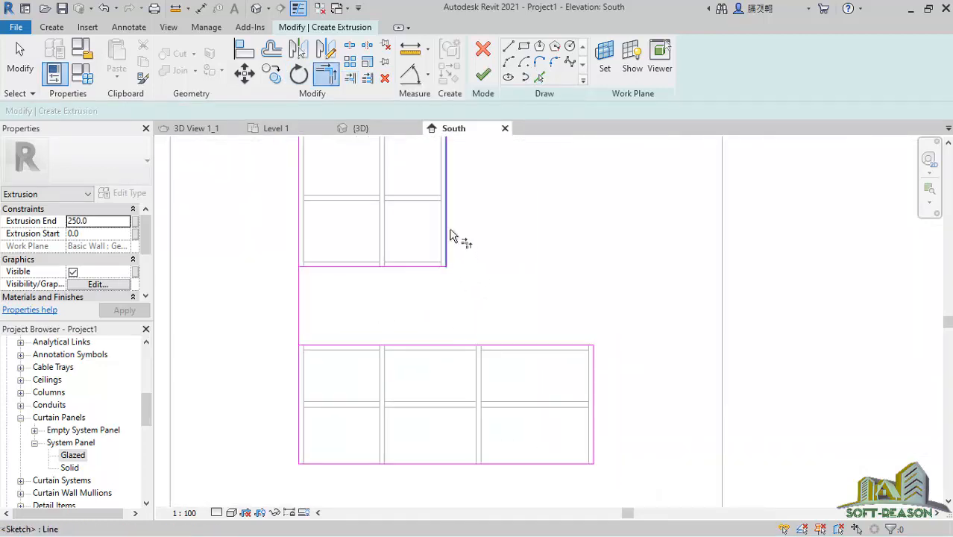
left_click(351, 80)
left_click(444, 346)
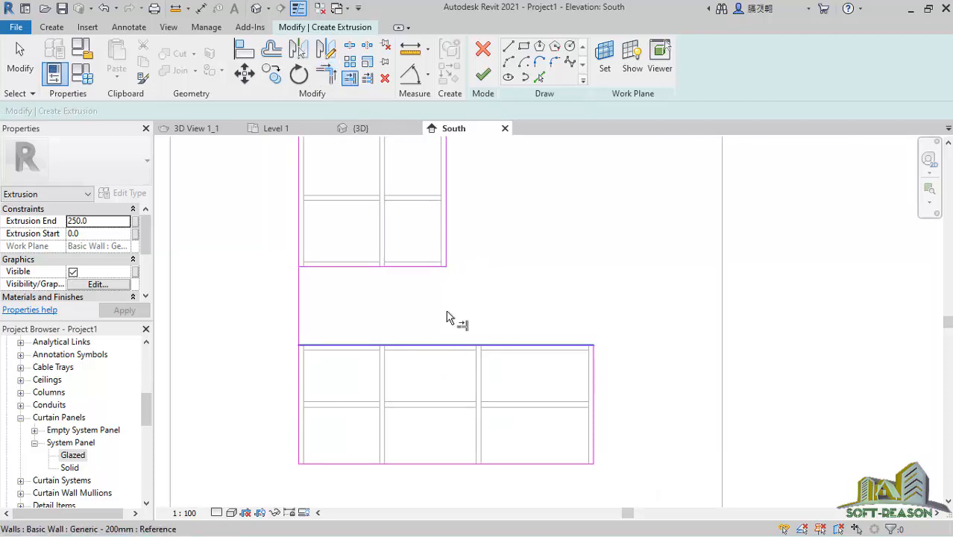
left_click(446, 256)
scroll(489, 415, "down", 1)
scroll(492, 414, "down", 2)
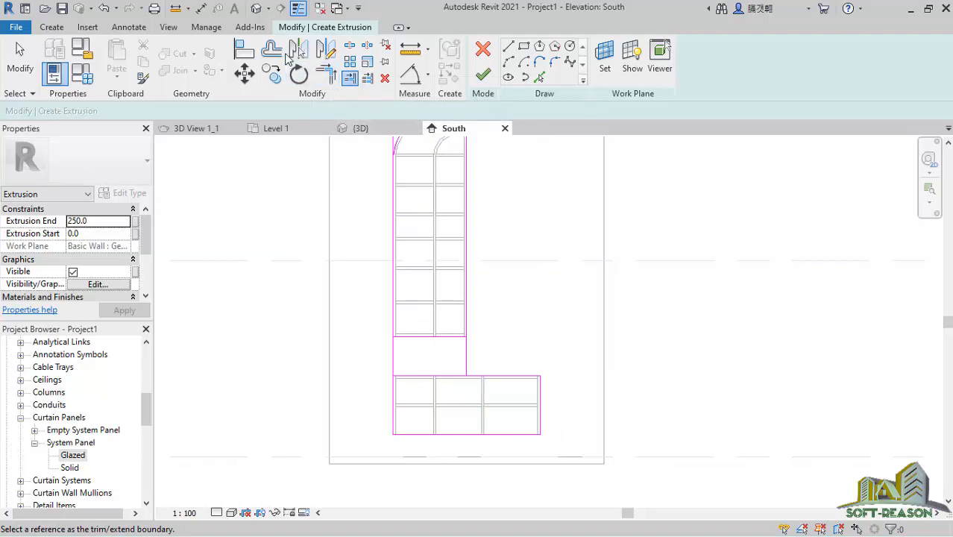
Step: Offset copies of the arched window's arc, left line and right line outward by 125
left_click(273, 50)
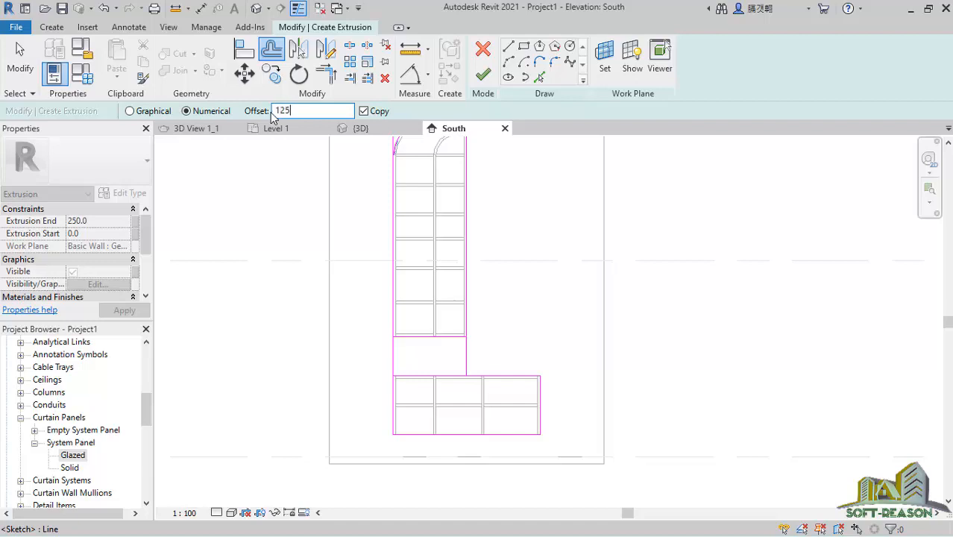
scroll(423, 241, "down", 2)
scroll(436, 182, "up", 4)
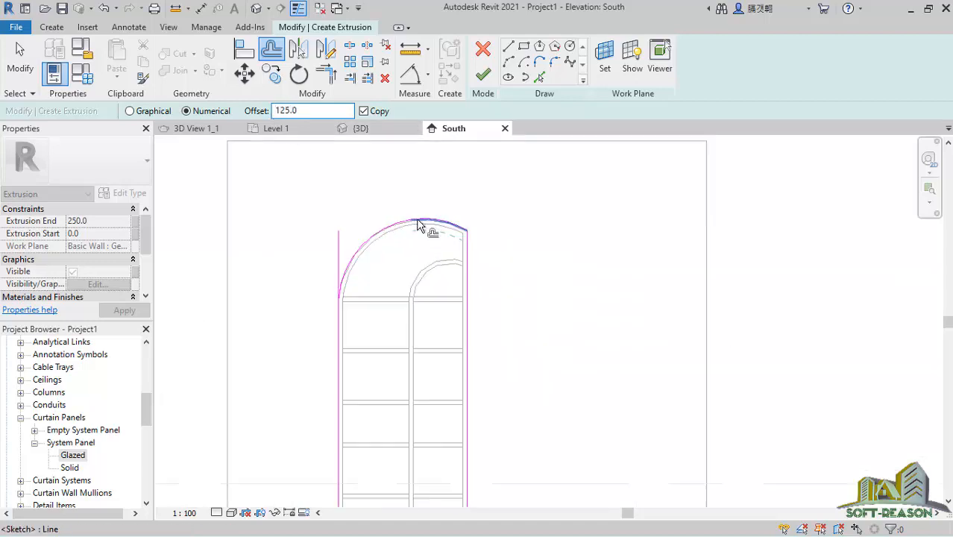
left_click(397, 225)
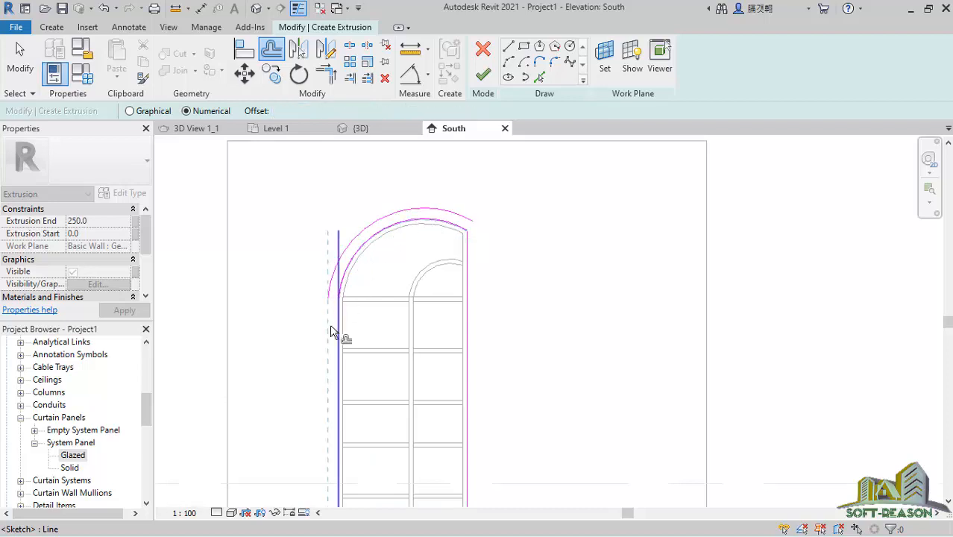
left_click(338, 387)
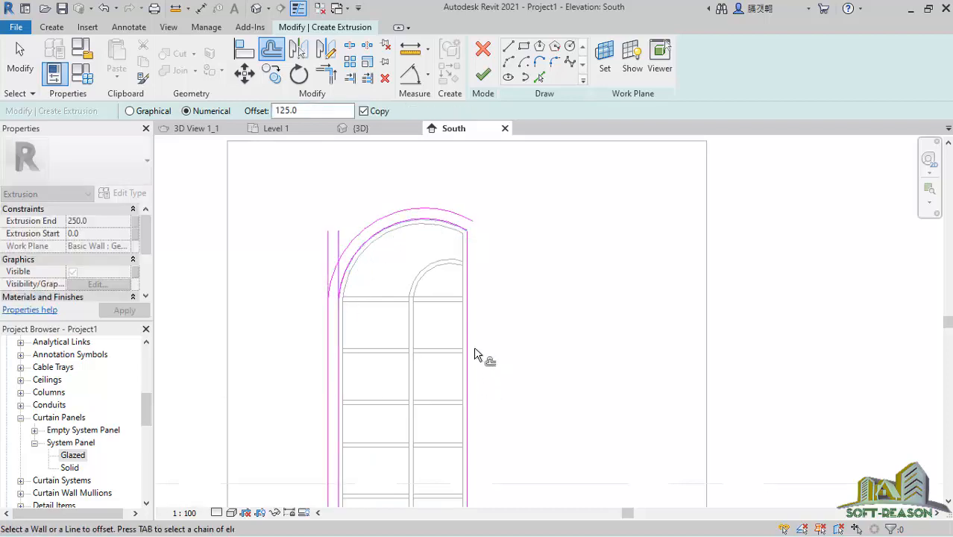
scroll(414, 202, "down", 3)
scroll(421, 350, "up", 5)
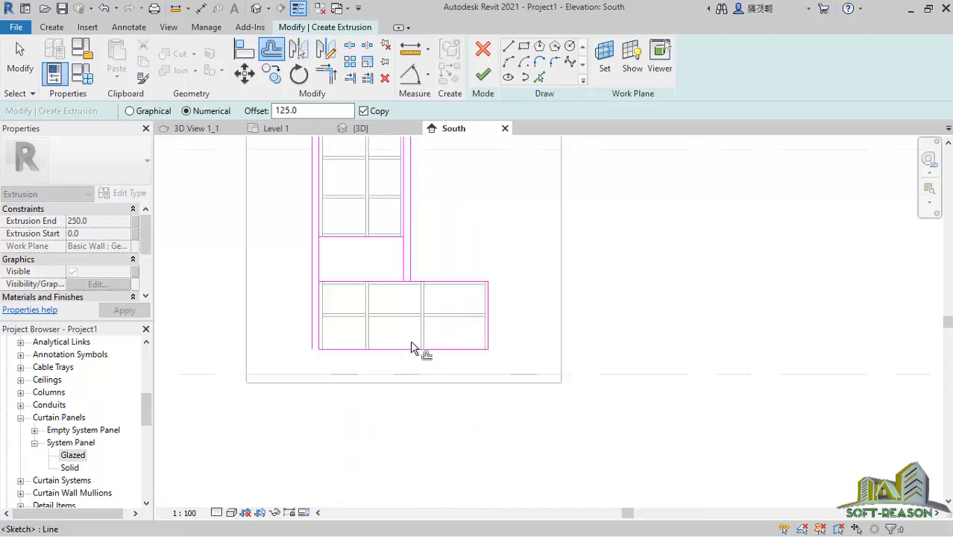
Step: Offset copies of the rectangular window's top, right and bottom lines outward by 125
left_click(446, 256)
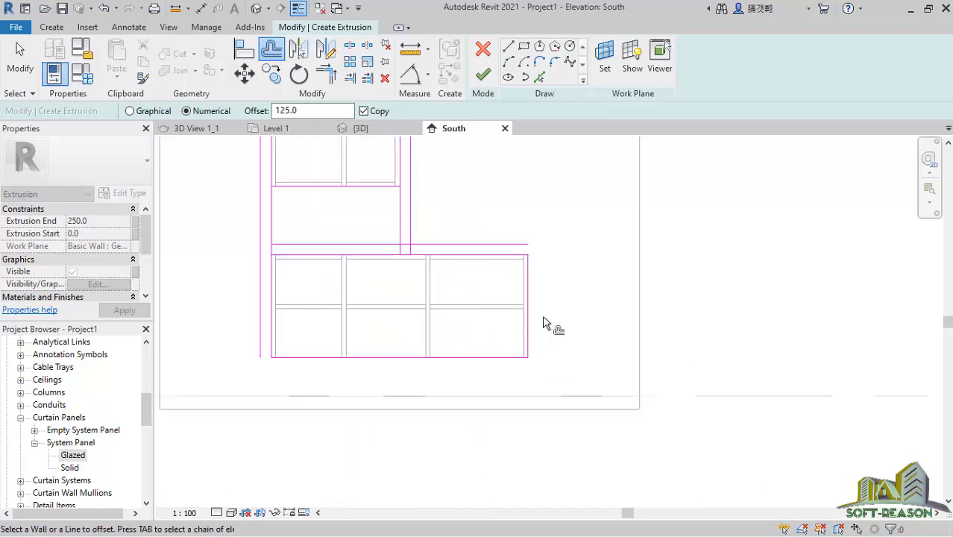
left_click(528, 310)
left_click(478, 357)
scroll(388, 329, "down", 2)
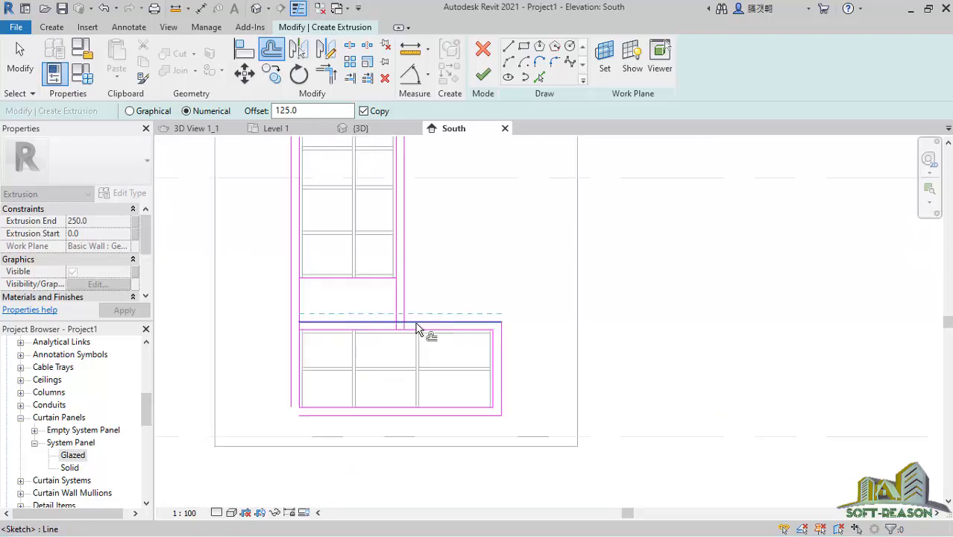
Step: Trim the outer left line and outer bottom line of the rectangular window outline to a corner
scroll(422, 330, "up", 2)
key("t")
key("r")
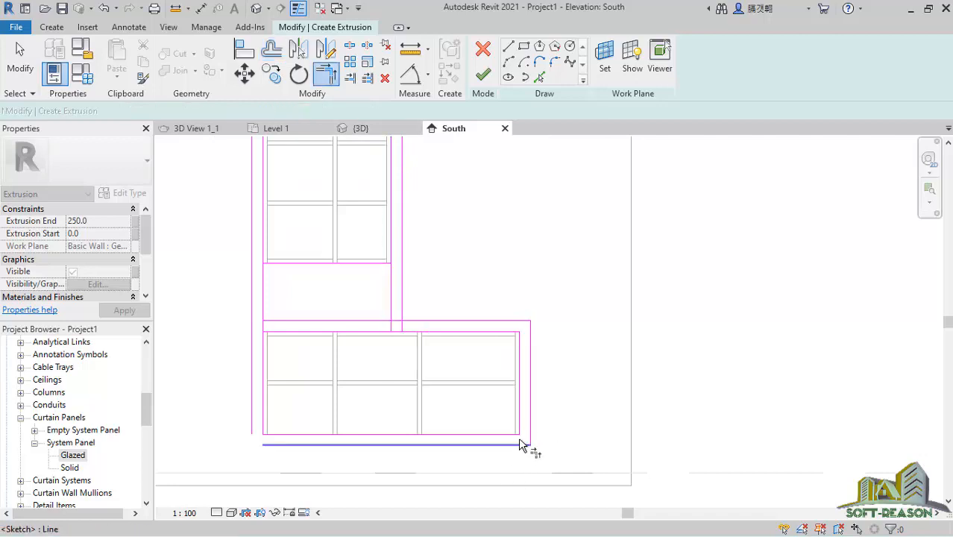
left_click(254, 426)
left_click(284, 450)
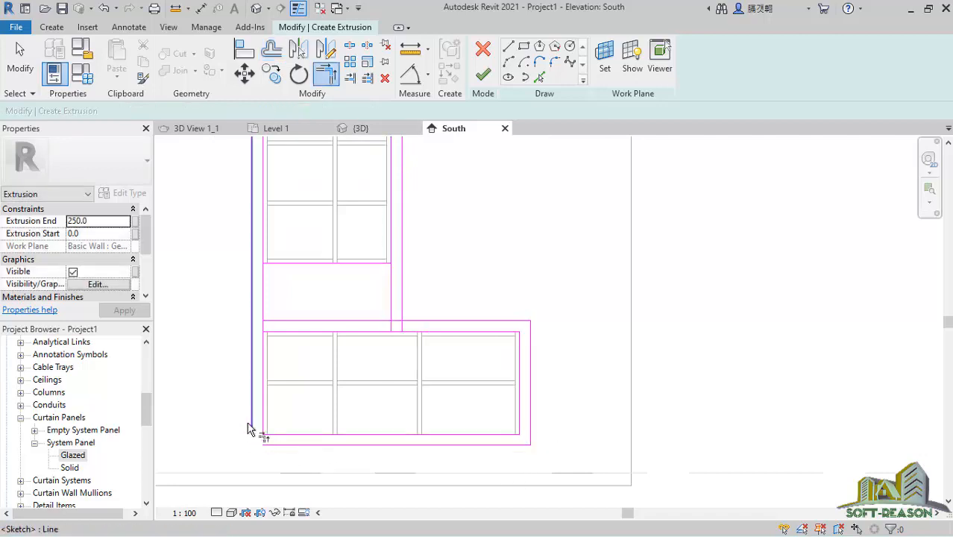
scroll(377, 325, "up", 2)
scroll(563, 323, "down", 3)
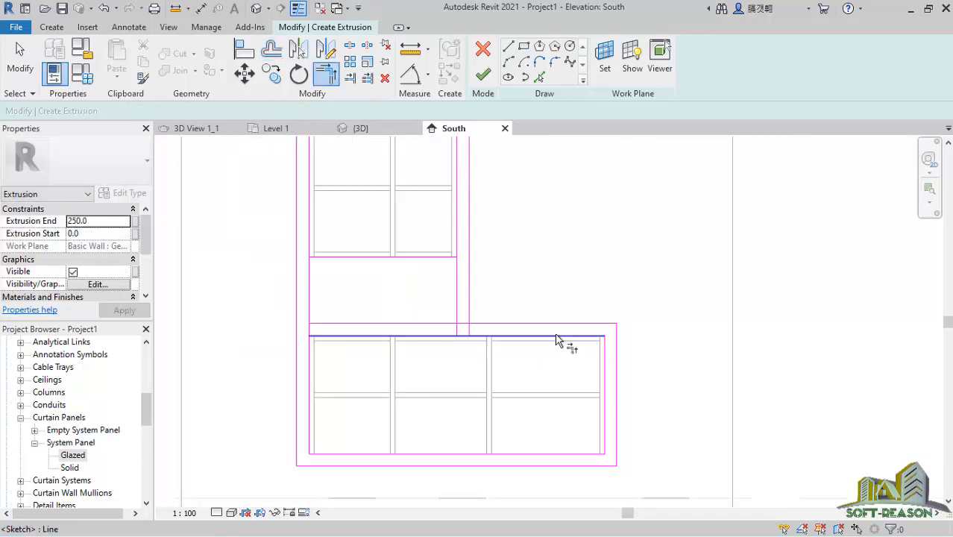
Step: Split the rectangular window's upper offset line between the two right vertical lines and trim each piece to a corner with its adjacent vertical line
scroll(515, 319, "up", 3)
scroll(539, 329, "down", 3)
scroll(477, 337, "up", 2)
scroll(461, 329, "up", 2)
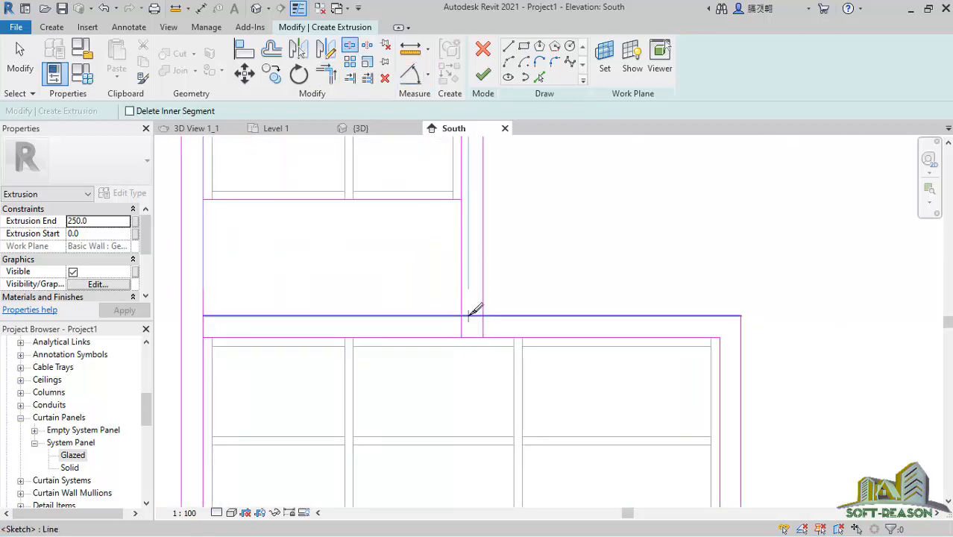
left_click(469, 316)
left_click(326, 74)
left_click(462, 307)
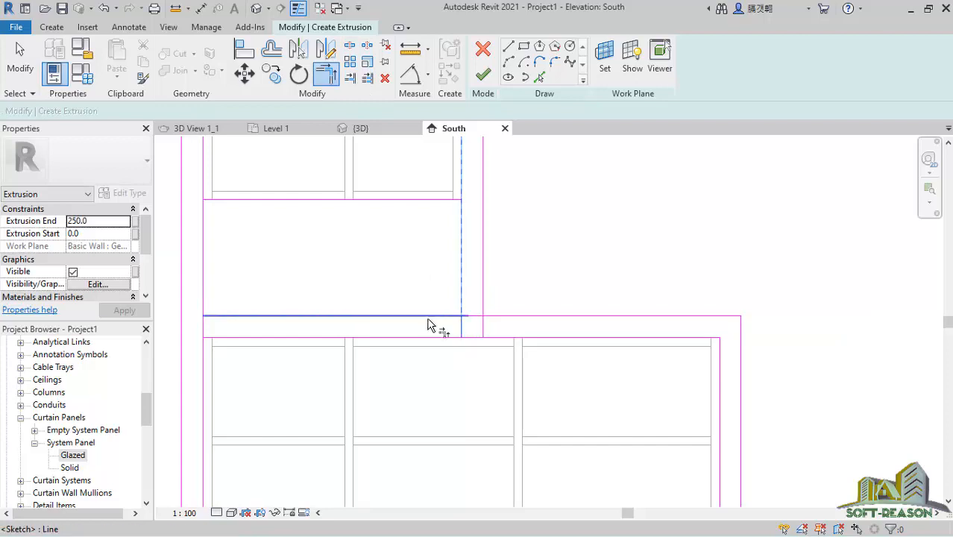
left_click(429, 317)
left_click(507, 317)
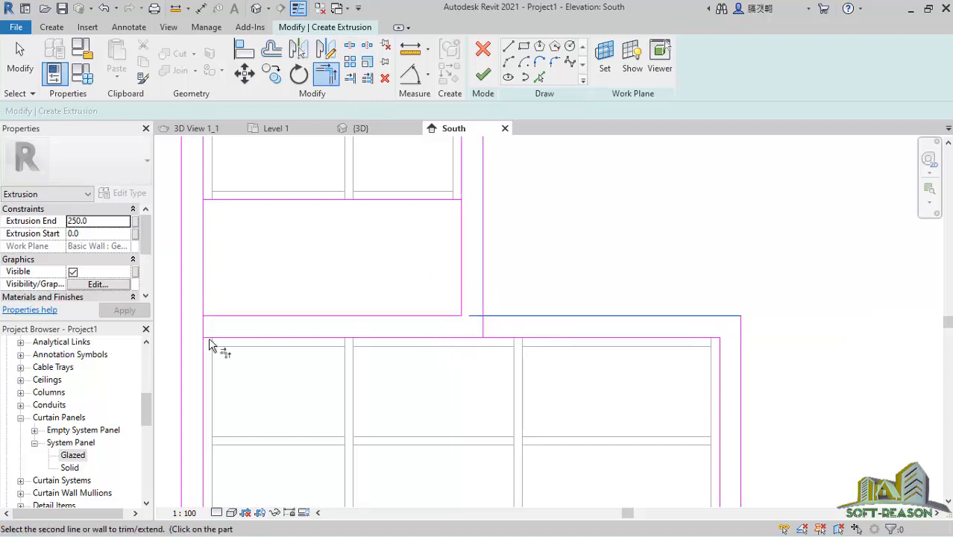
left_click(485, 306)
scroll(403, 329, "down", 1)
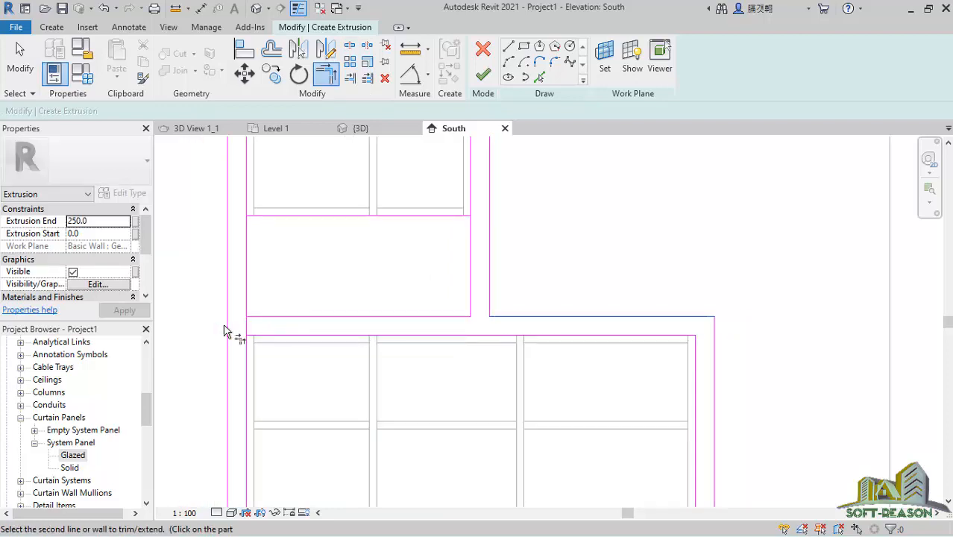
Step: Split the inner left line between the two windows and trim its pieces to corners, separating the upper and lower inner loops
left_click(350, 46)
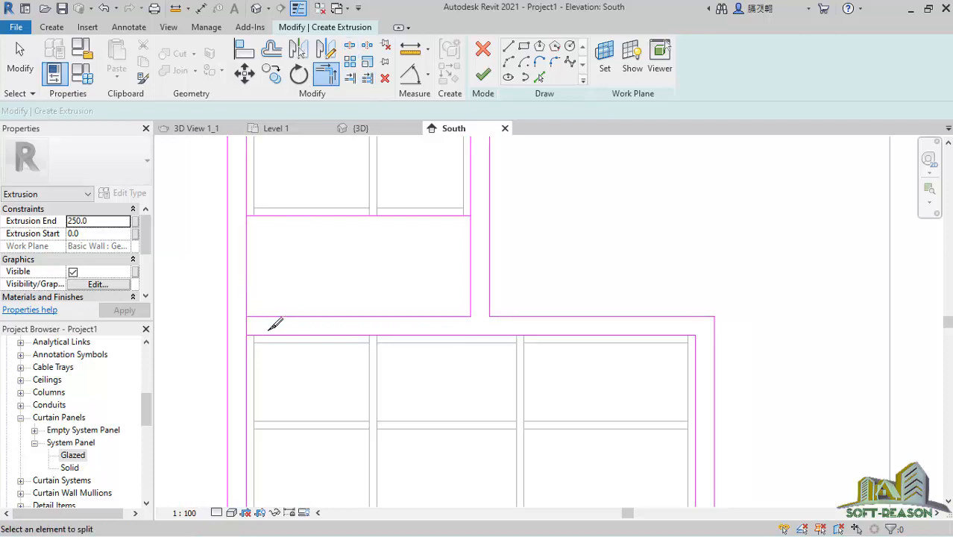
left_click(247, 324)
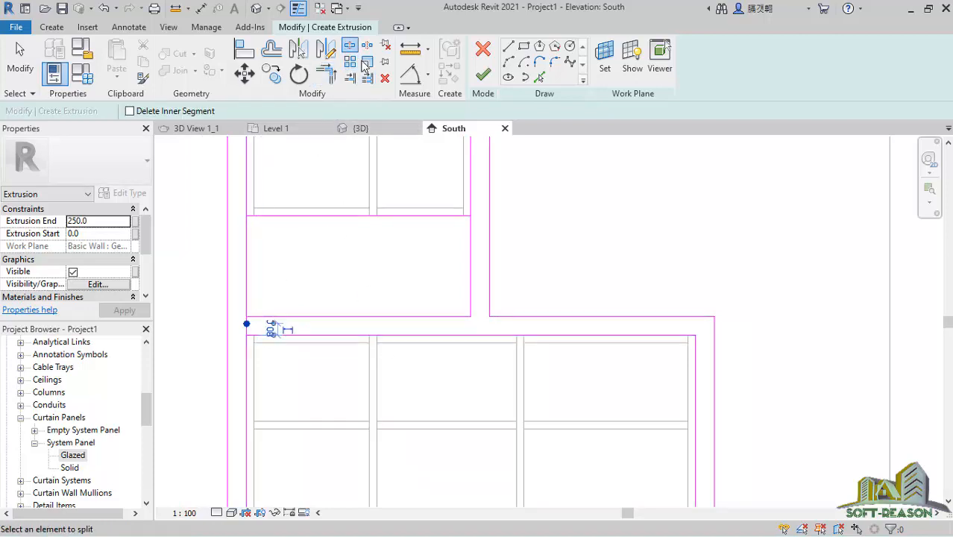
left_click(328, 73)
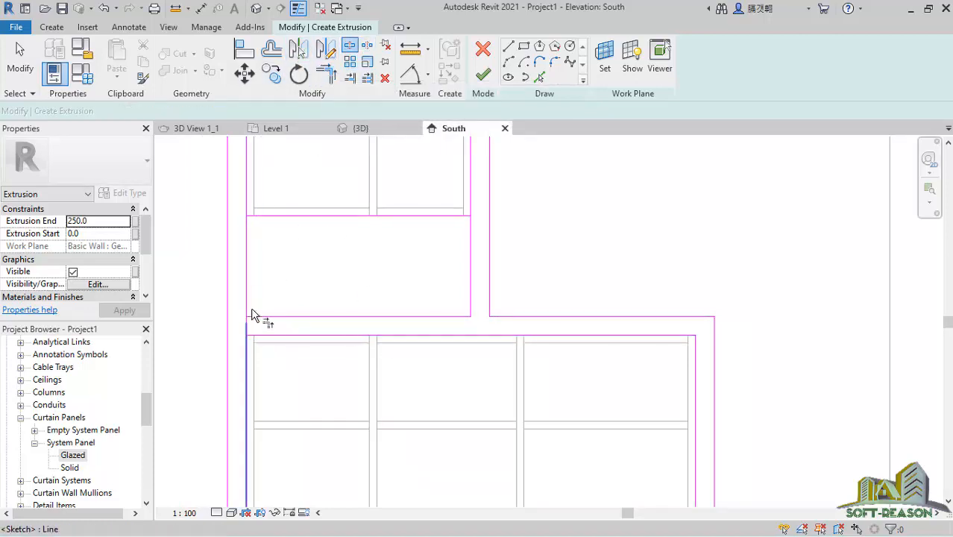
left_click(255, 332)
left_click(246, 345)
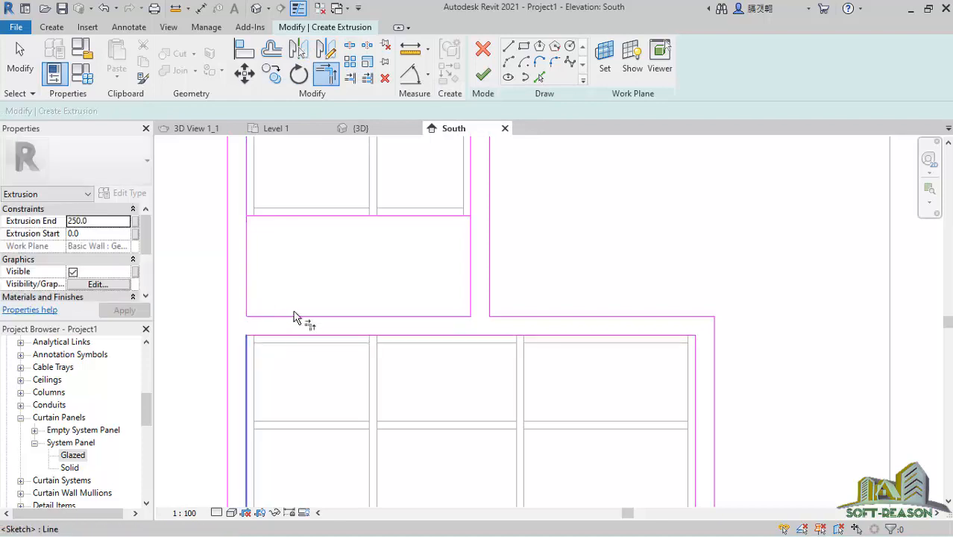
Step: Trim the outer arc to both outer side lines and the inner arc to the inner left line
scroll(466, 362, "down", 2)
scroll(447, 298, "down", 1)
middle_click_drag(437, 142, 422, 220)
scroll(456, 297, "down", 2)
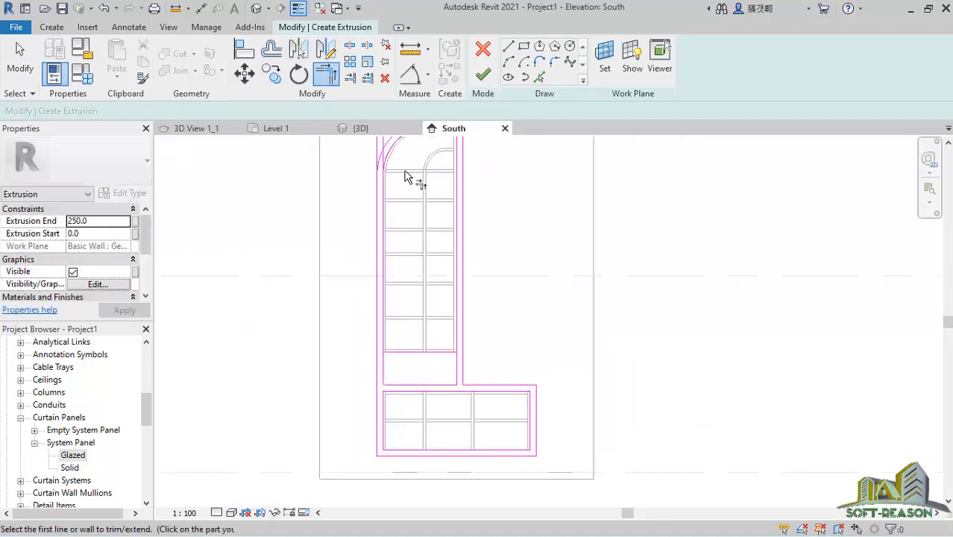
scroll(418, 216, "up", 1)
middle_click_drag(446, 272, 449, 301)
scroll(447, 209, "down", 1)
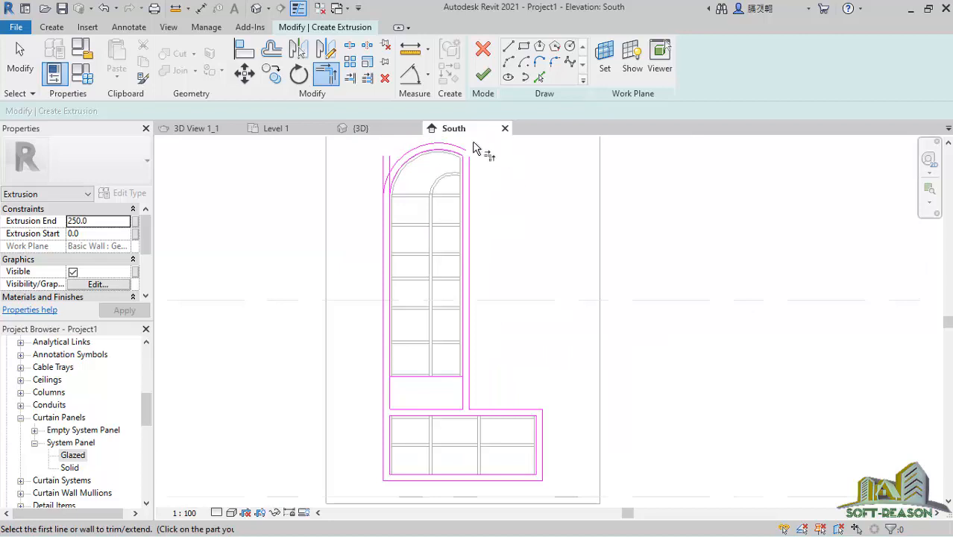
scroll(470, 149, "up", 4)
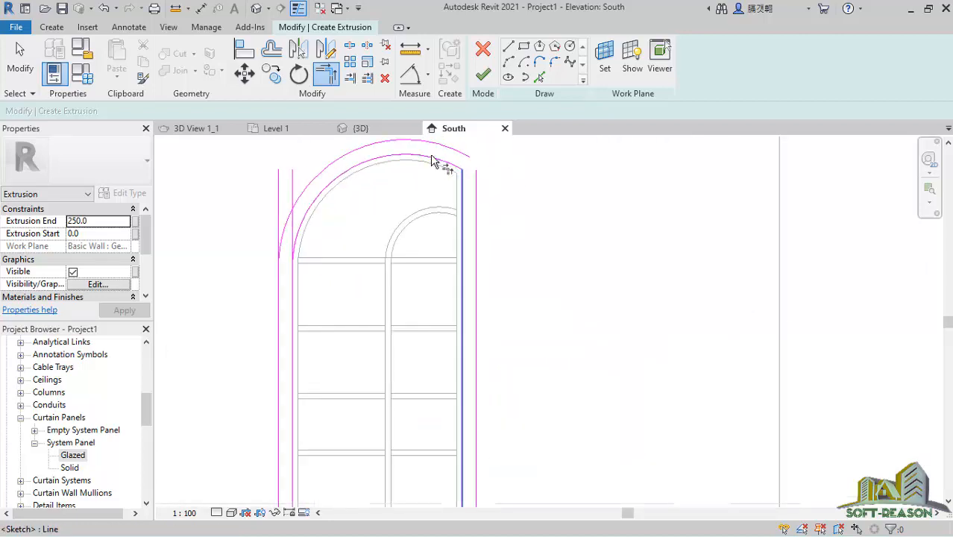
left_click(448, 149)
left_click(477, 200)
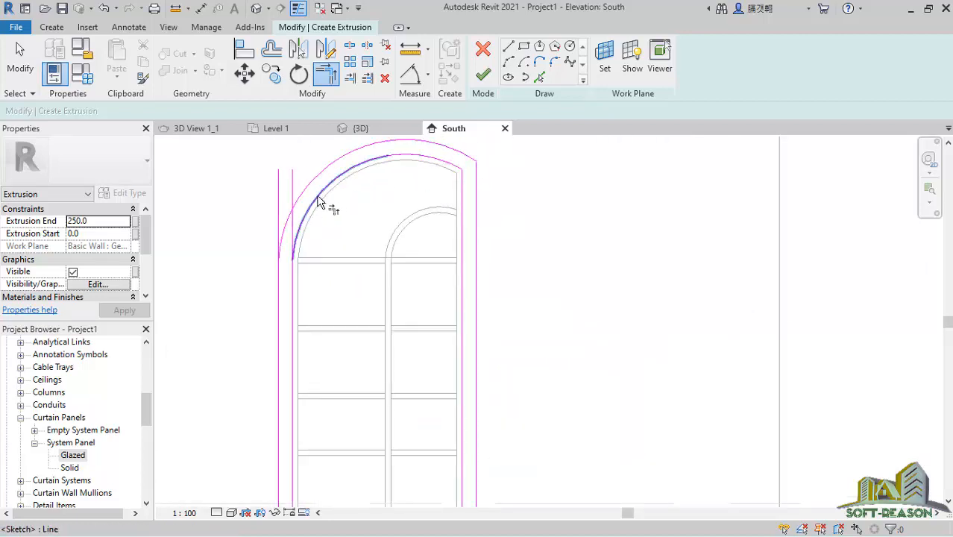
left_click(297, 236)
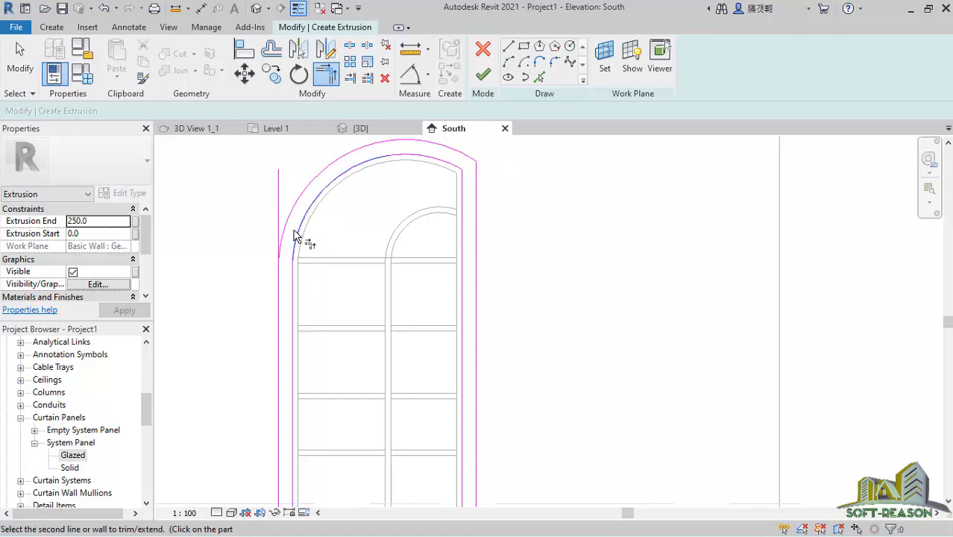
left_click(279, 287)
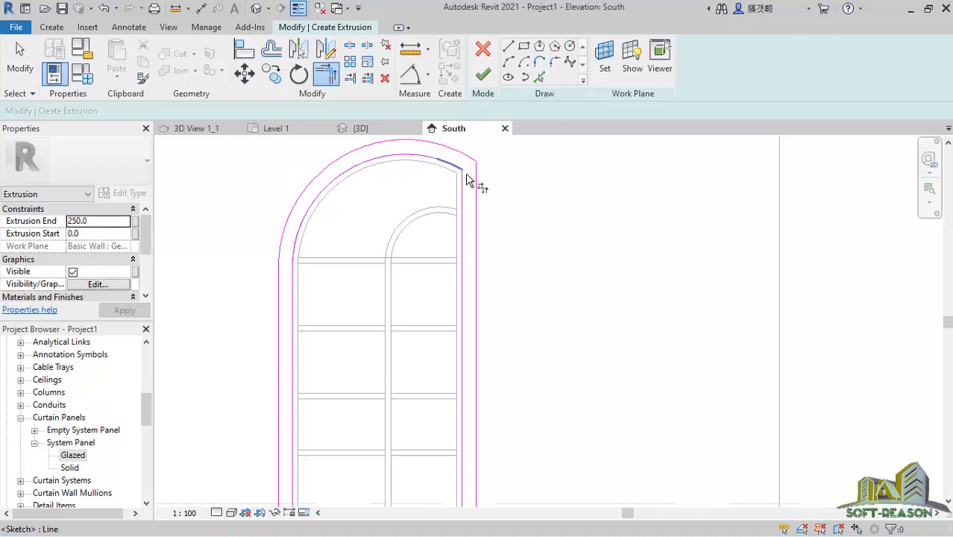
Step: Delete the short leftover arc segment at the inner arc's right end and trim the arc to the inner right line
scroll(467, 179, "up", 1)
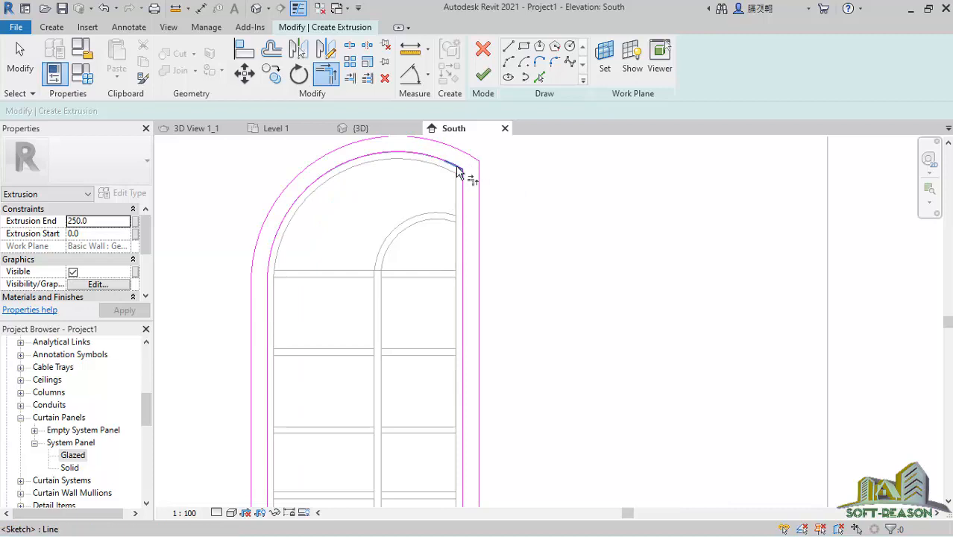
scroll(441, 165, "up", 2)
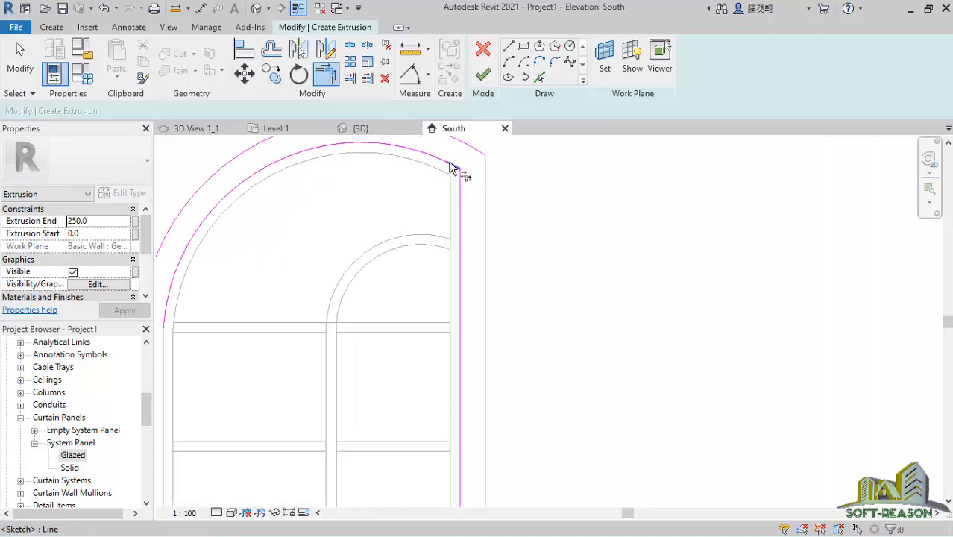
key("Escape")
left_click(455, 166)
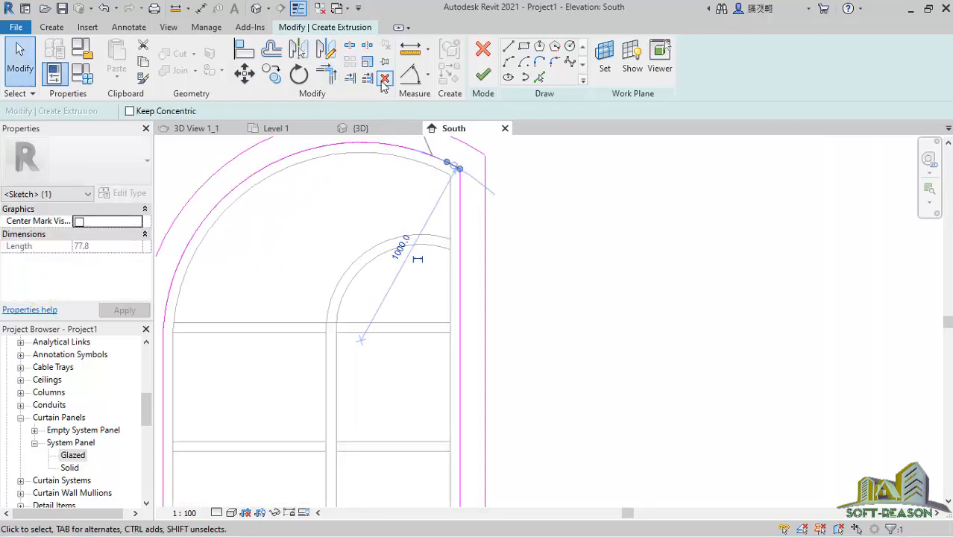
left_click(385, 79)
left_click(334, 77)
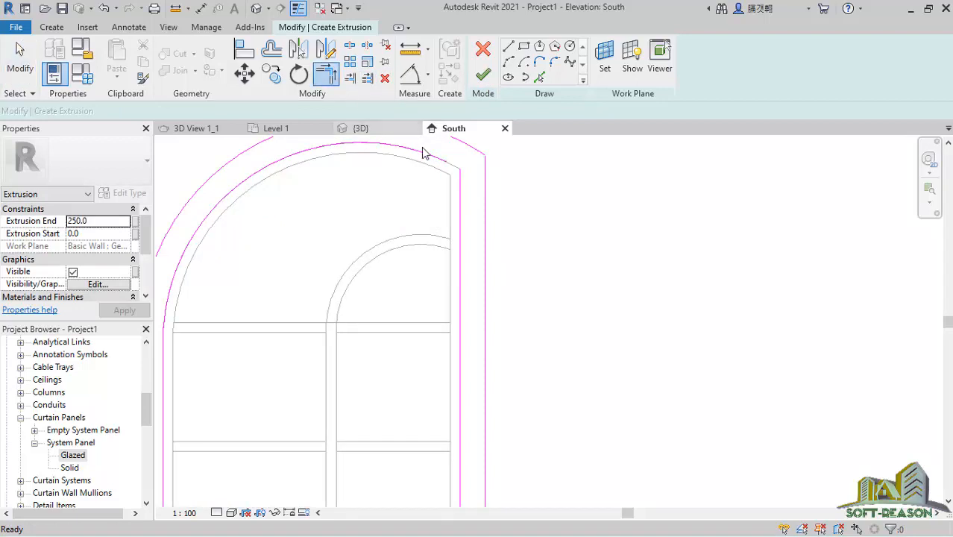
left_click(446, 170)
left_click(462, 197)
scroll(478, 203, "down", 2)
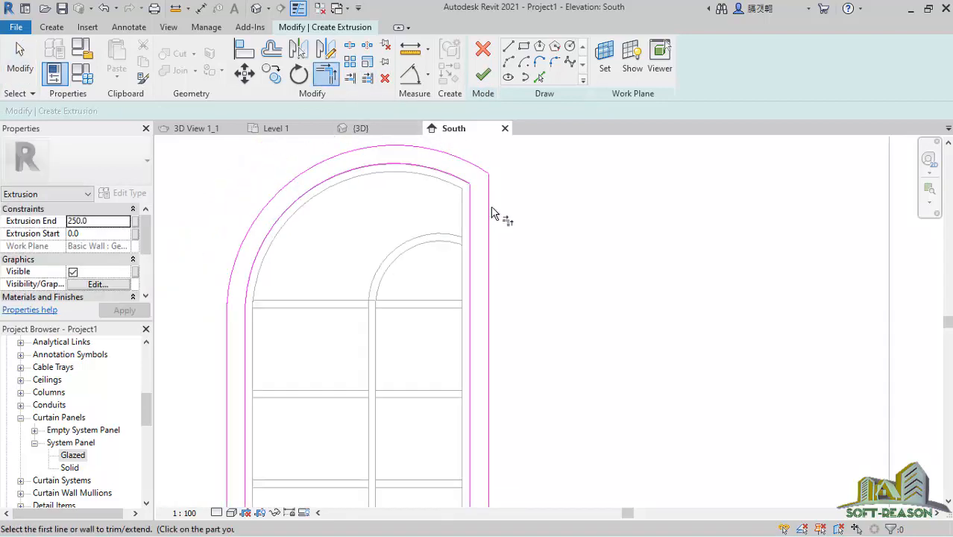
Step: Try to trim the outer arc through its leftover segment towards the outer right line
key("Escape")
left_click(401, 154)
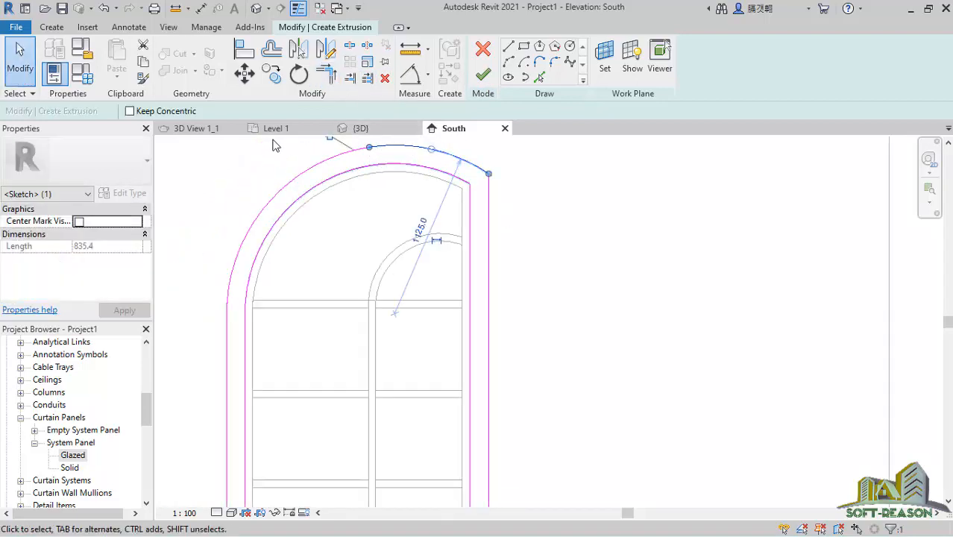
left_click(273, 141)
left_click(327, 77)
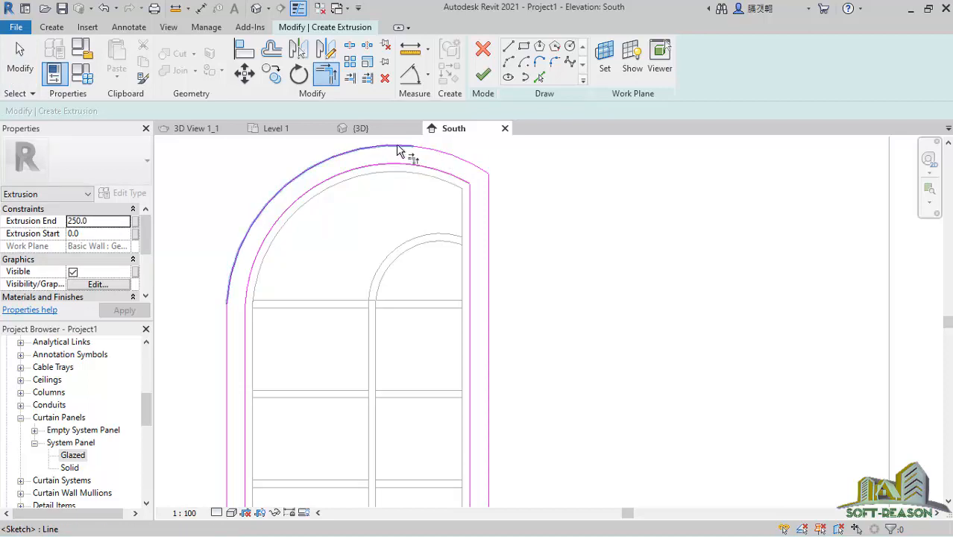
left_click(399, 150)
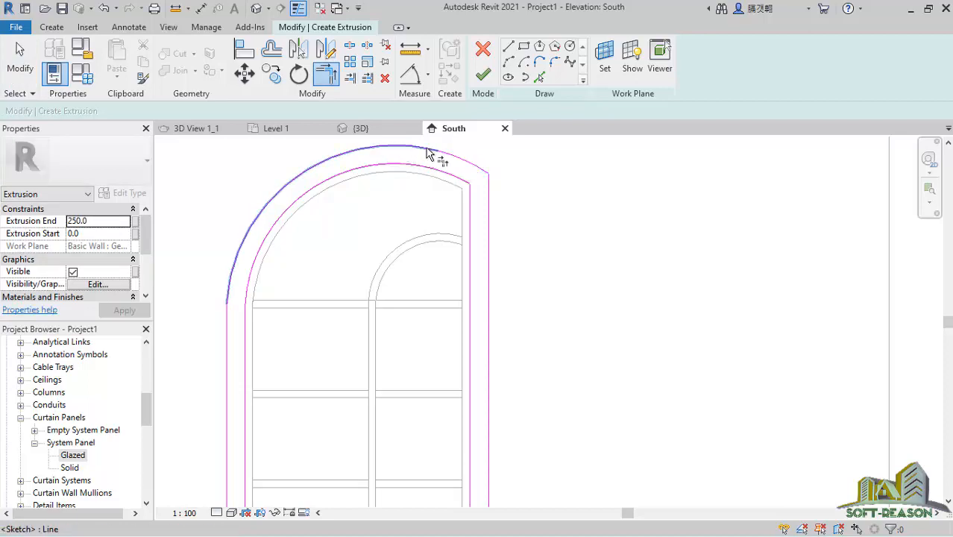
left_click(441, 158)
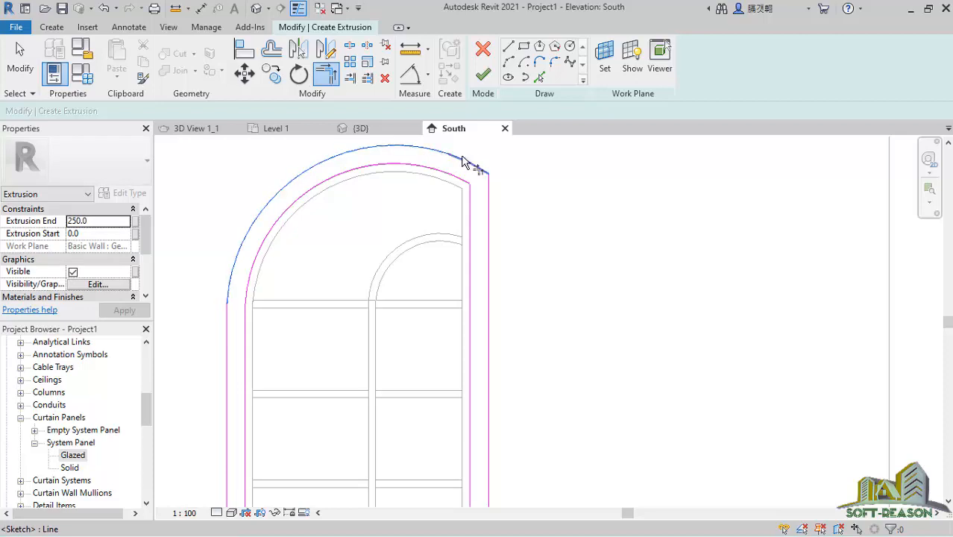
key("Escape")
Step: Delete the leftover segment at the outer arc's right end and trim the arc to a corner with the outer right line
left_click(477, 166)
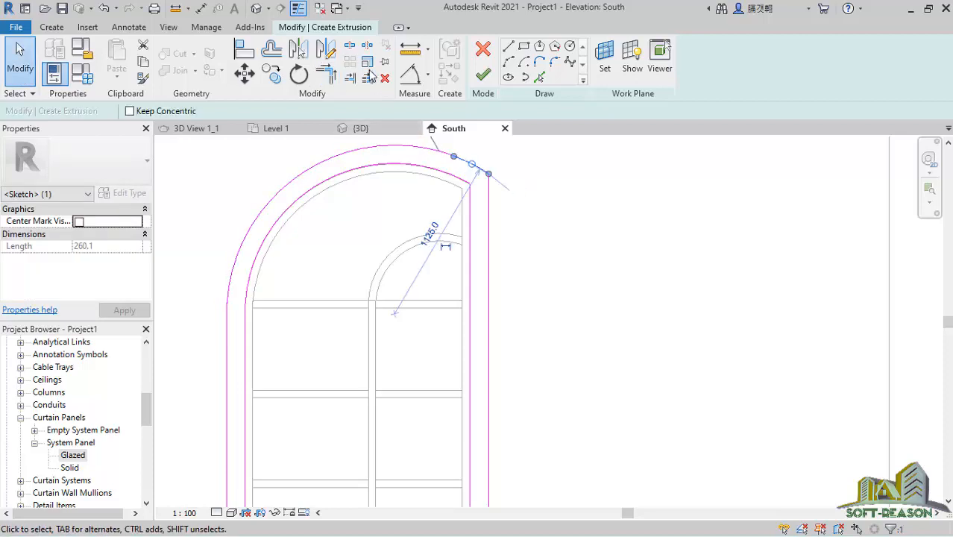
key("Delete")
left_click(434, 150)
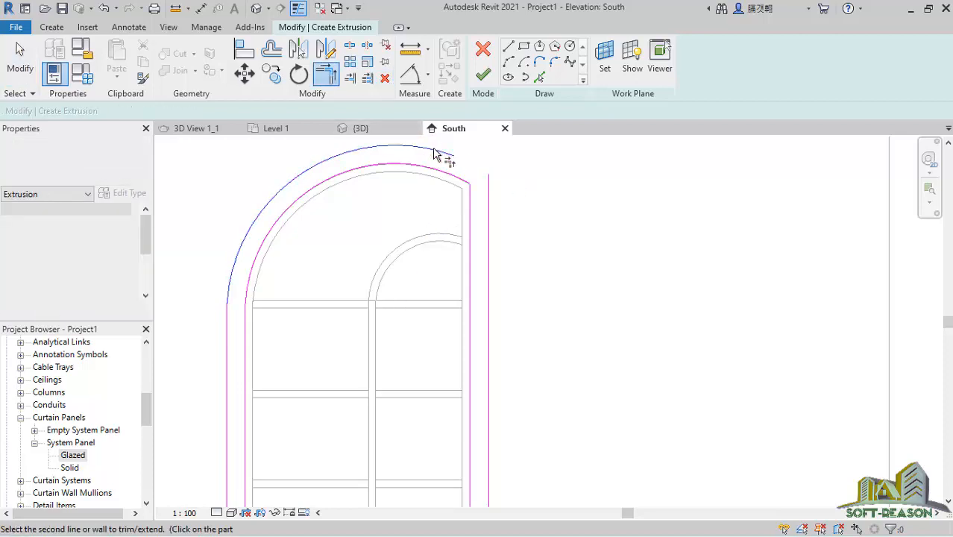
left_click(488, 200)
scroll(493, 301, "down", 3)
scroll(406, 315, "down", 2)
key("Escape")
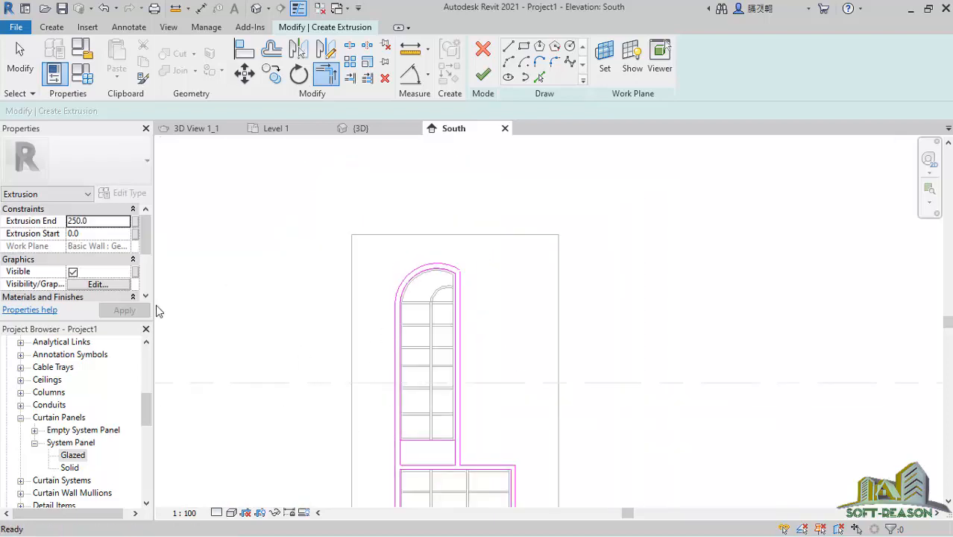
Step: Set the extrusion end to 70
scroll(377, 306, "up", 2)
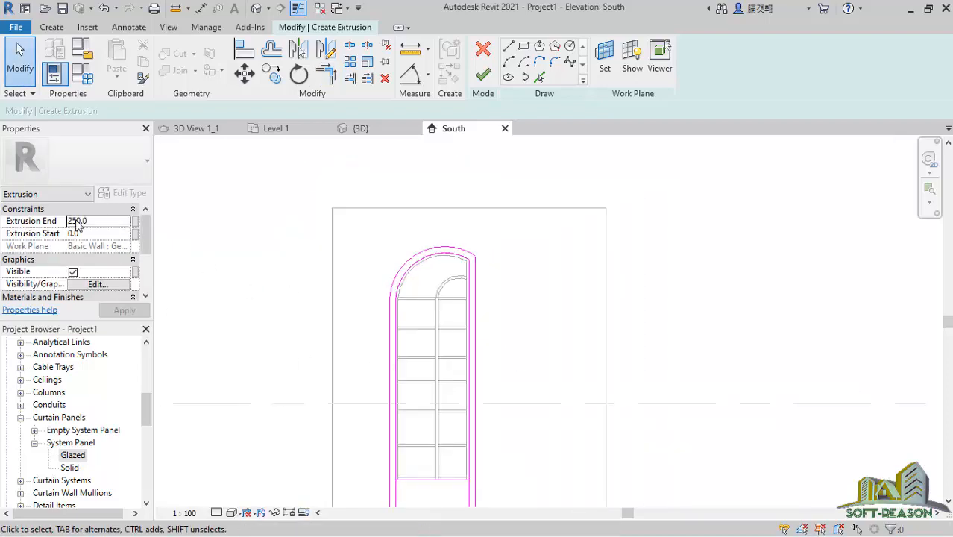
left_click(96, 221)
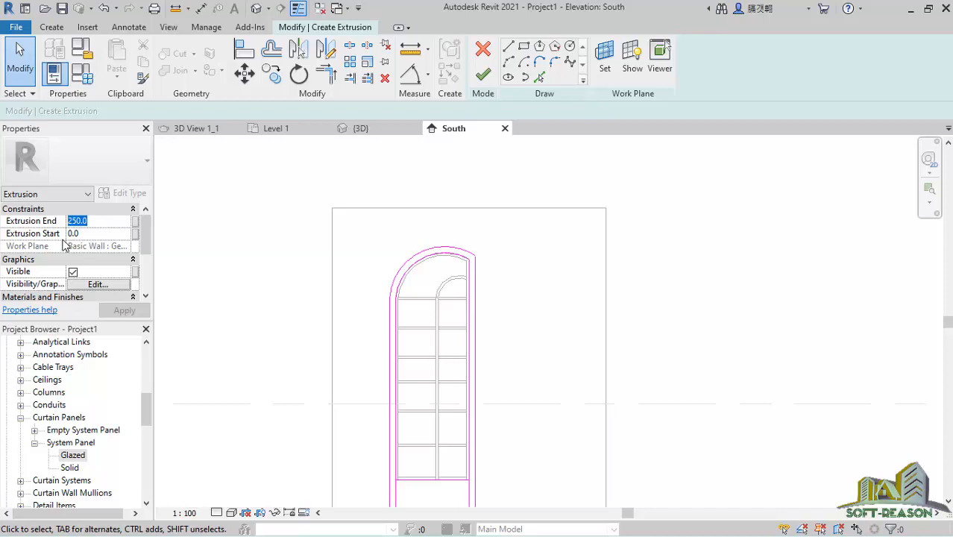
type("70")
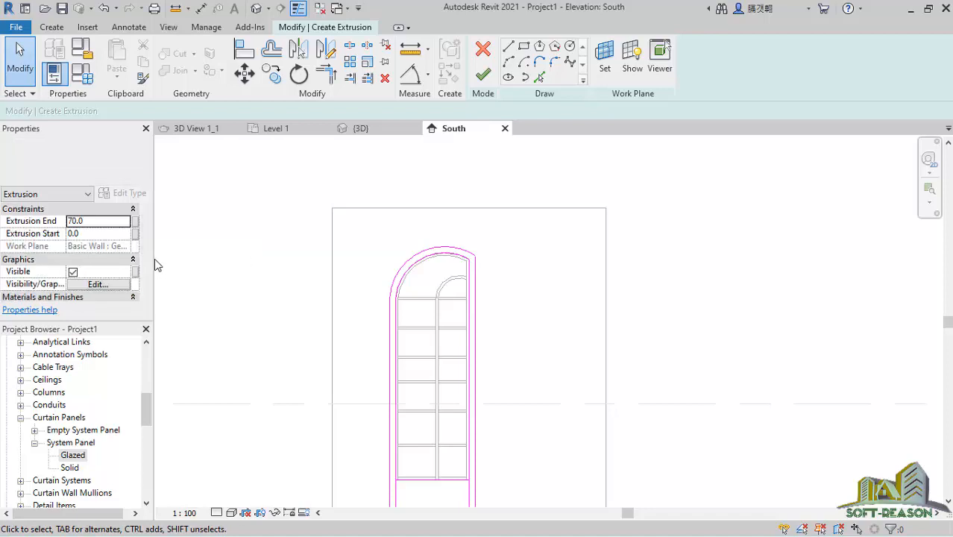
scroll(97, 239, "down", 3)
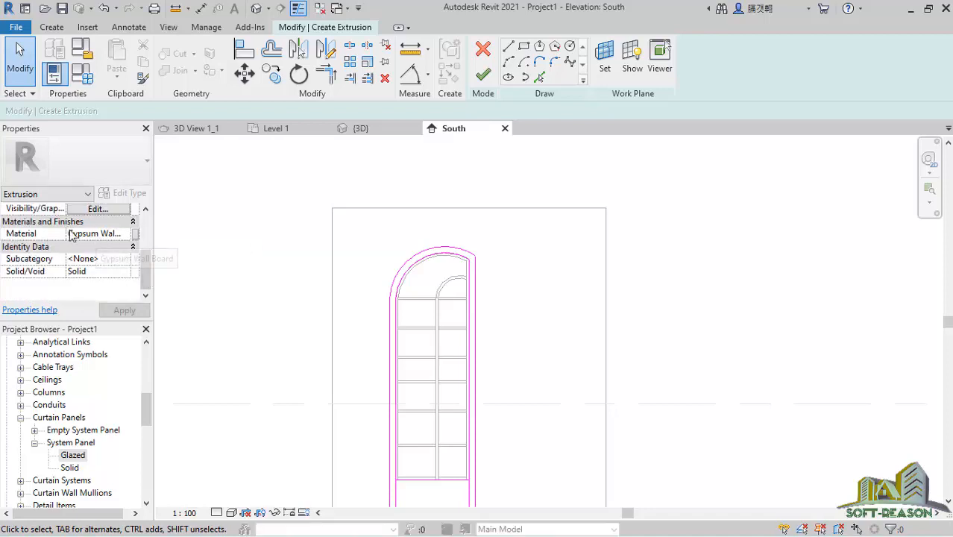
Step: Try to finish the extrusion sketch and return to editing its intersecting lines
left_click(483, 74)
scroll(481, 286, "down", 3)
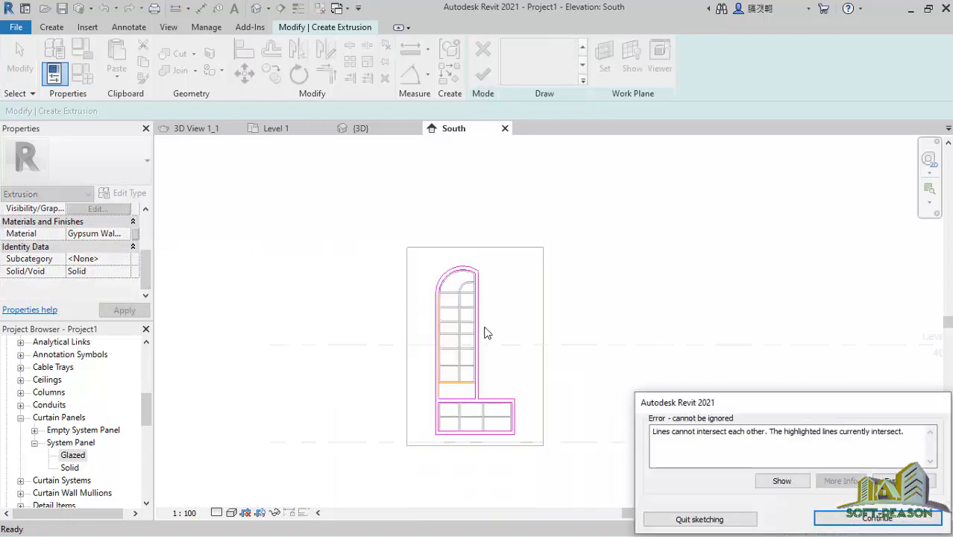
scroll(471, 406, "up", 3)
scroll(470, 416, "up", 1)
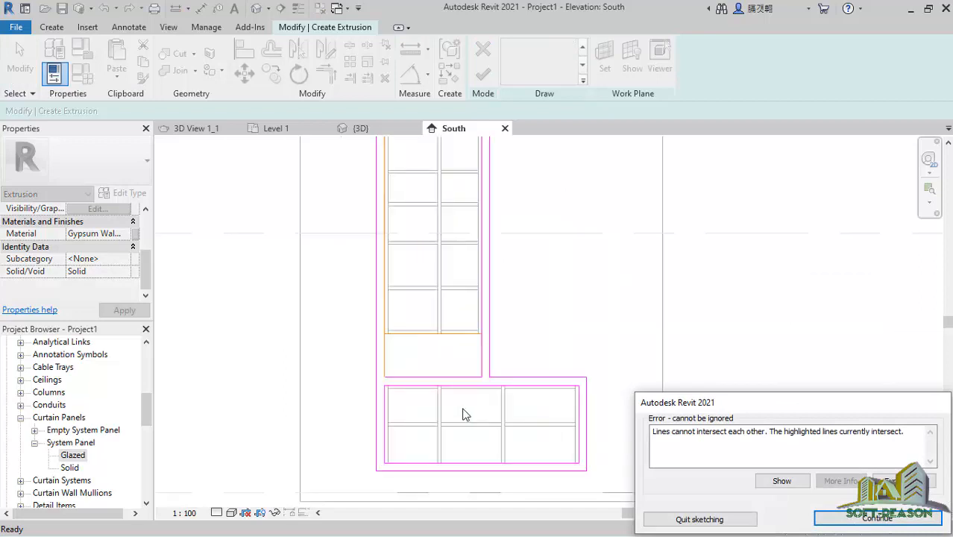
left_click(858, 516)
Step: Offset a copy of the line under the arched window 125 downward
scroll(407, 339, "up", 3)
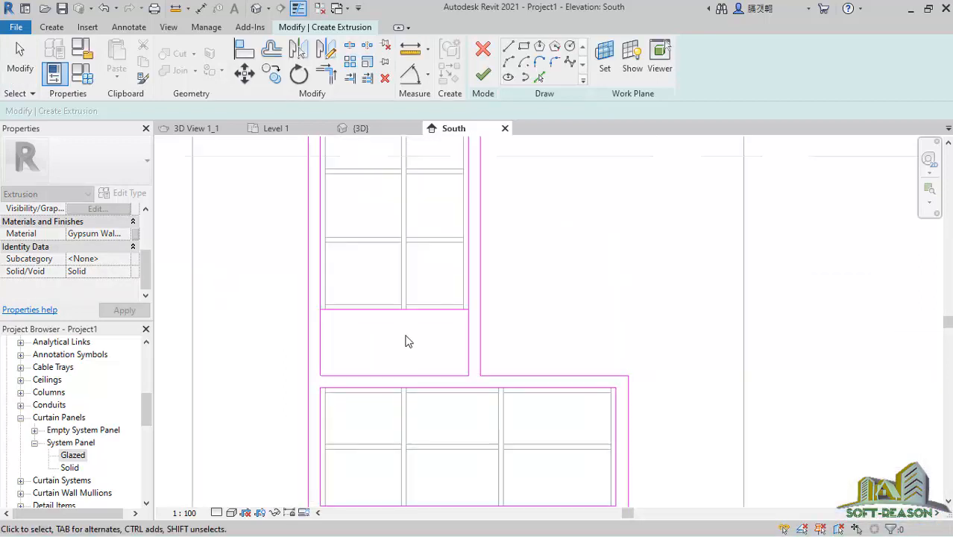
scroll(358, 332, "up", 2)
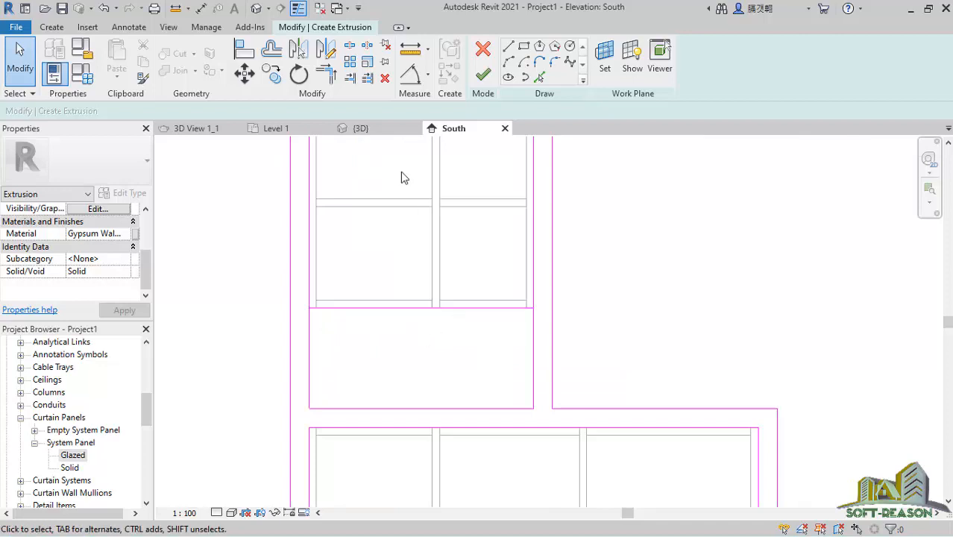
left_click(273, 52)
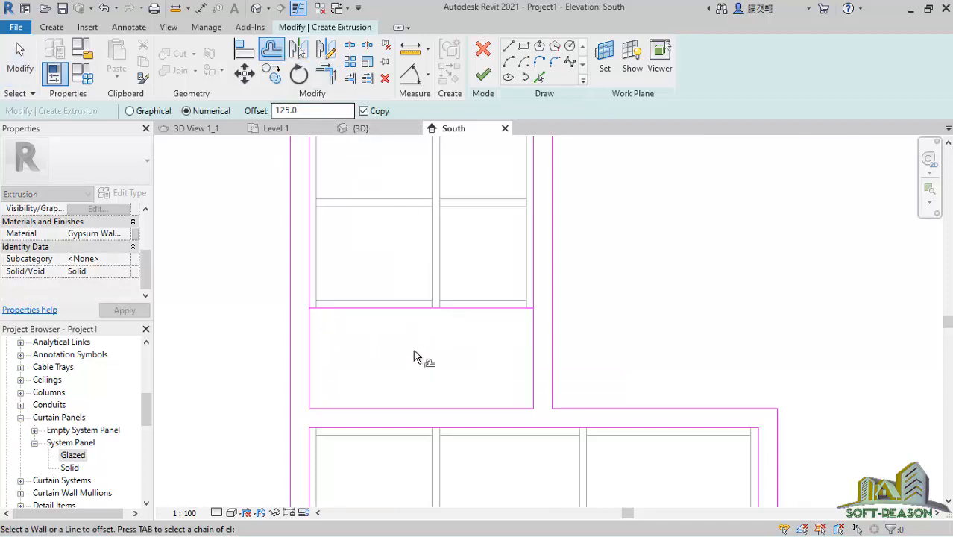
left_click(407, 315)
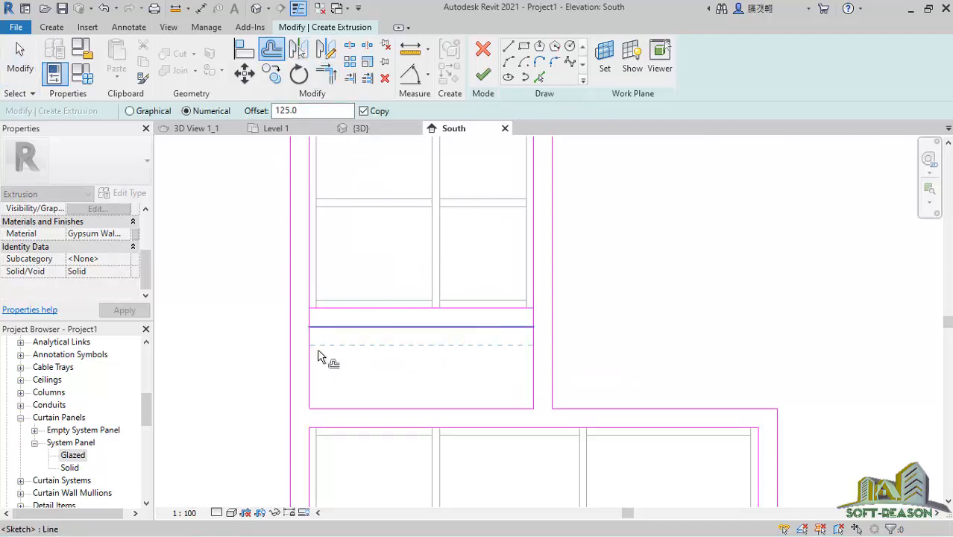
Step: Split the inner left and inner right vertical lines between the two horizontal lines below the arched window
left_click(353, 50)
scroll(320, 308, "up", 2)
left_click(295, 315)
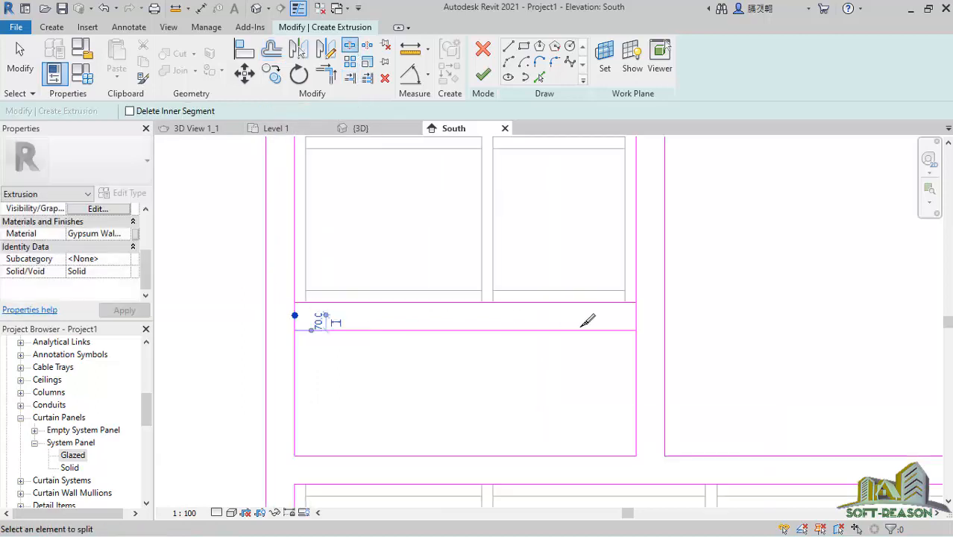
left_click(637, 319)
Step: Trim the split vertical lines to corners with both horizontal lines, closing the arched window loop and the small rectangular loop beneath it
left_click(326, 75)
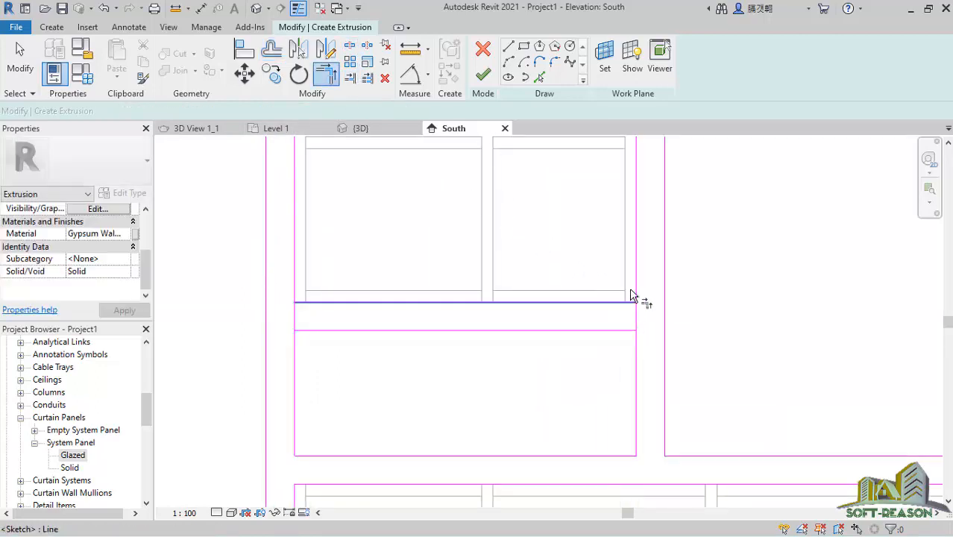
left_click(635, 301)
left_click(634, 303)
left_click(627, 367)
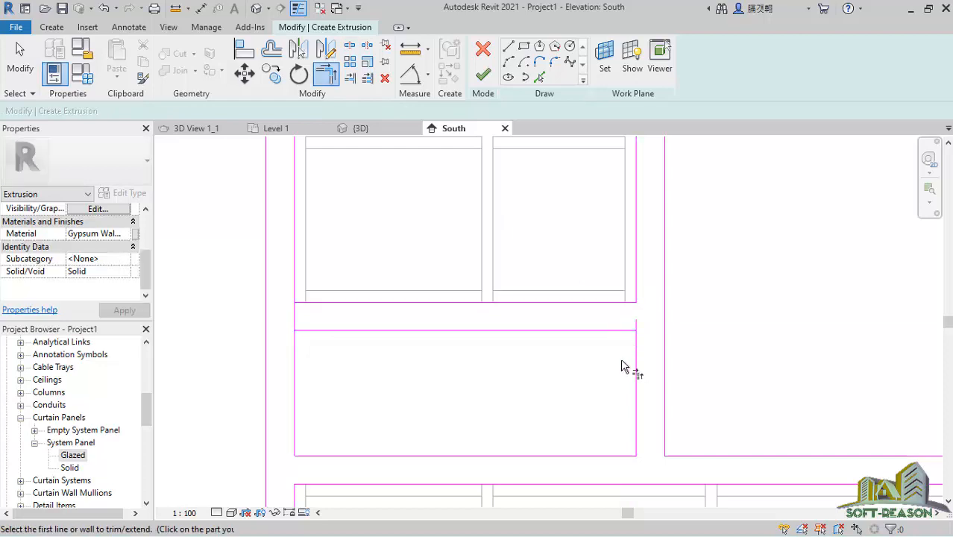
left_click(623, 330)
left_click(374, 330)
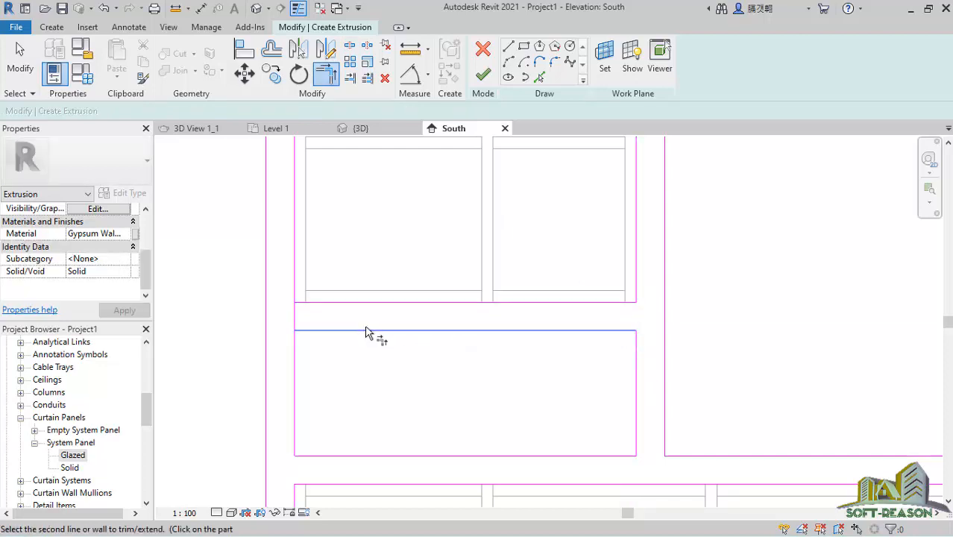
left_click(295, 346)
left_click(301, 302)
left_click(297, 285)
scroll(428, 314, "down", 6)
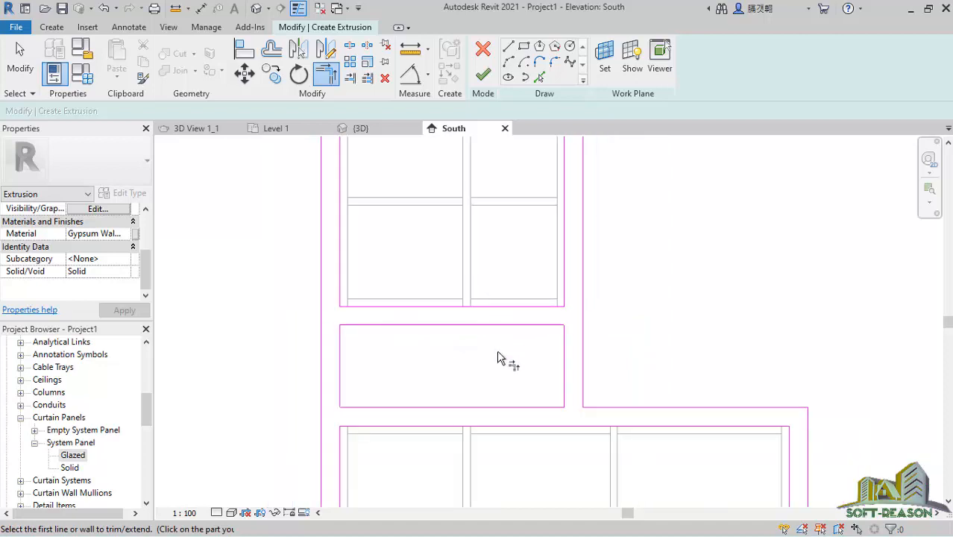
scroll(503, 380, "down", 1)
Step: Finish the extrusion sketch and complete the in-place frame model in the 3D view
left_click(482, 74)
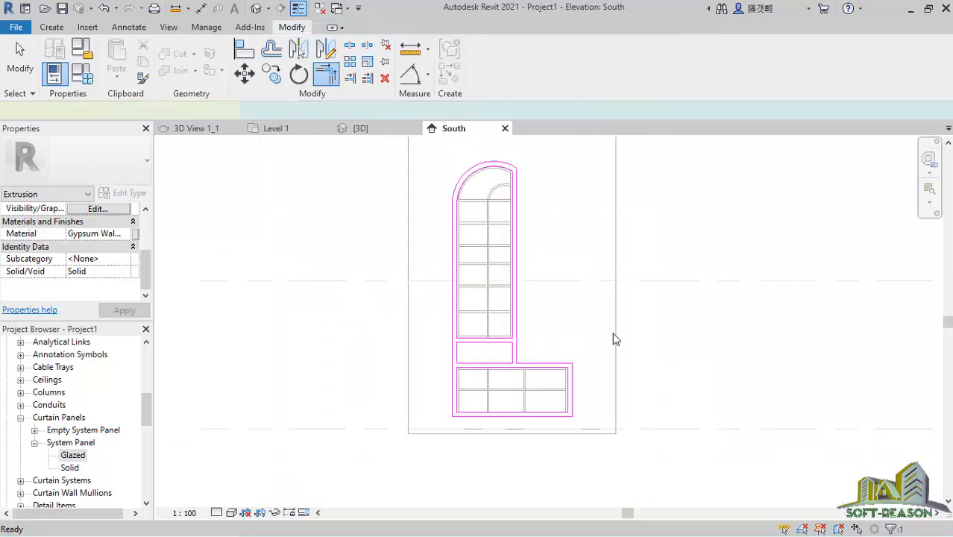
scroll(506, 369, "up", 1)
scroll(491, 363, "down", 2)
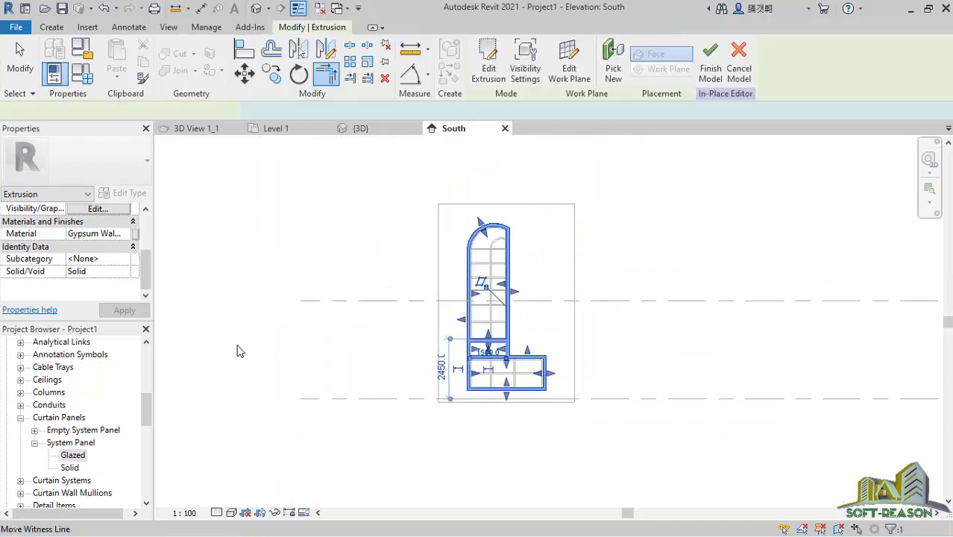
left_click(361, 130)
scroll(523, 331, "up", 3)
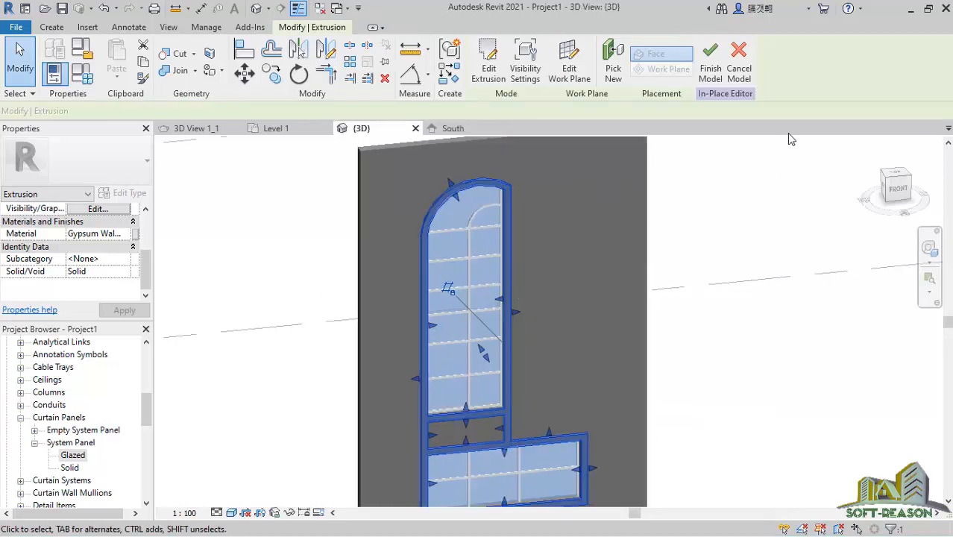
scroll(466, 251, "down", 3)
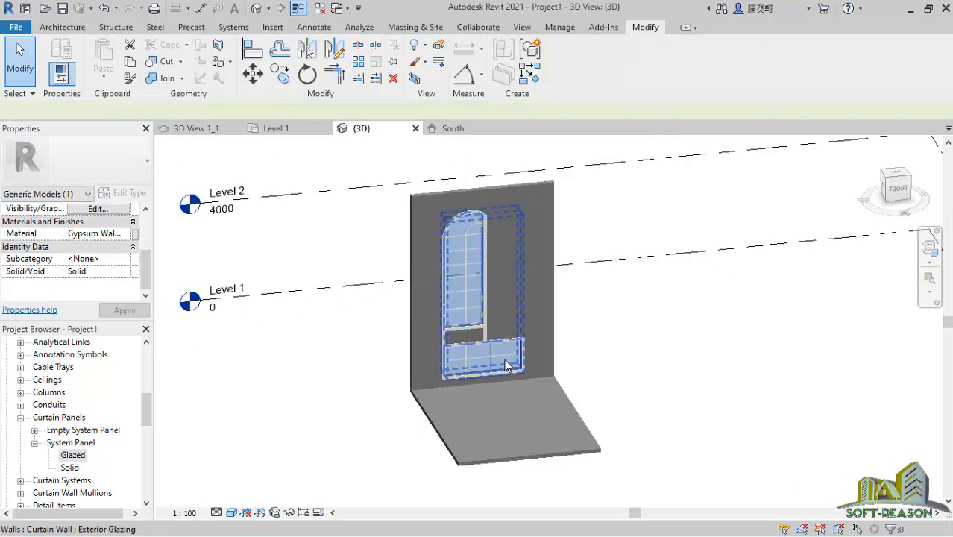
Step: Examine the completed frame around the arched and rectangular windows from the front in 3D
scroll(506, 373, "up", 2)
scroll(506, 377, "down", 1)
middle_click_drag(486, 388, 482, 307, "shift")
scroll(470, 297, "up", 4)
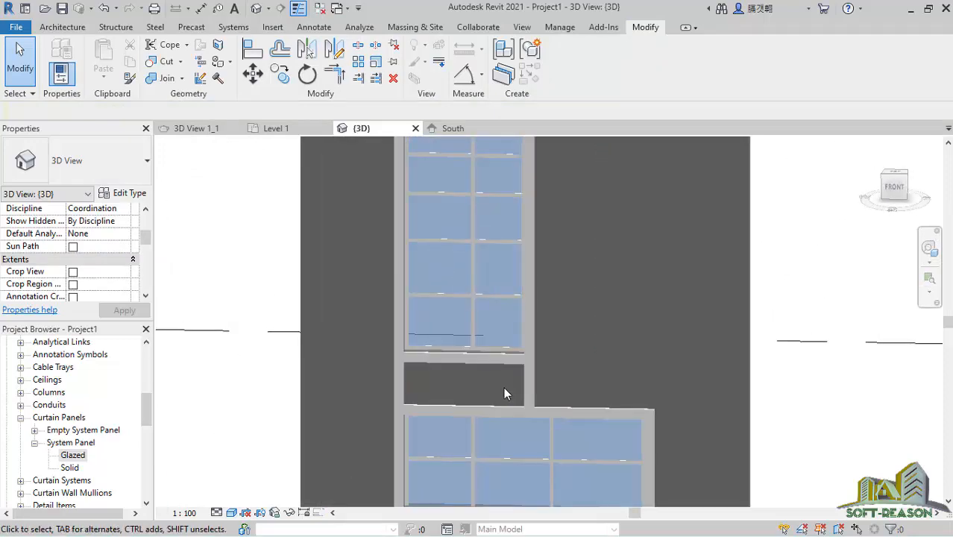
scroll(504, 387, "down", 3)
scroll(495, 238, "up", 1)
scroll(497, 244, "up", 2)
scroll(514, 247, "down", 2)
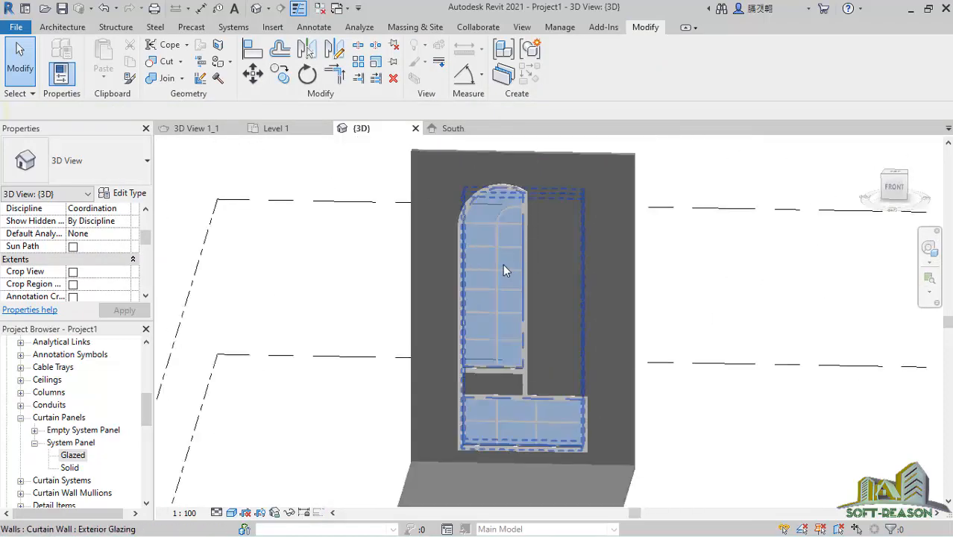
scroll(502, 267, "up", 2)
scroll(500, 261, "down", 3)
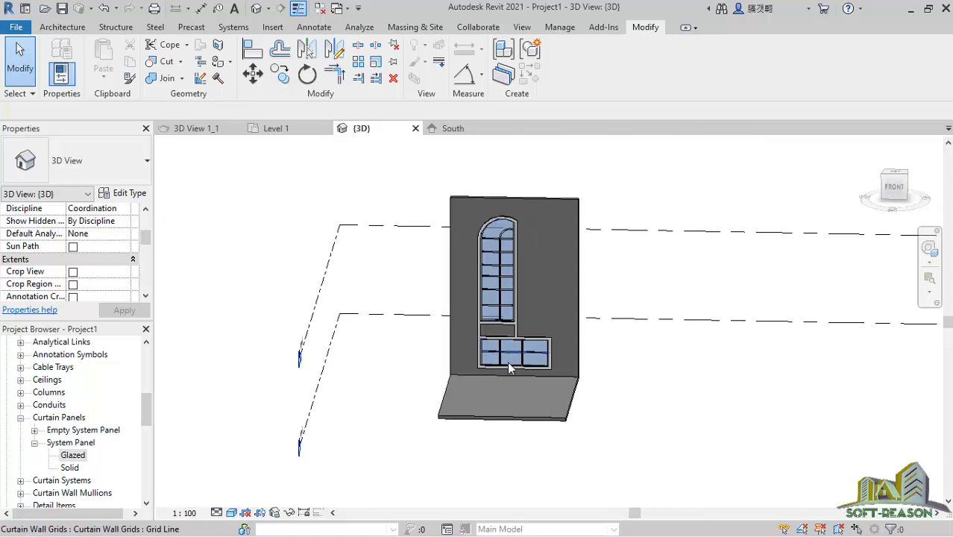
scroll(507, 366, "up", 2)
scroll(513, 388, "up", 1)
scroll(456, 397, "down", 2)
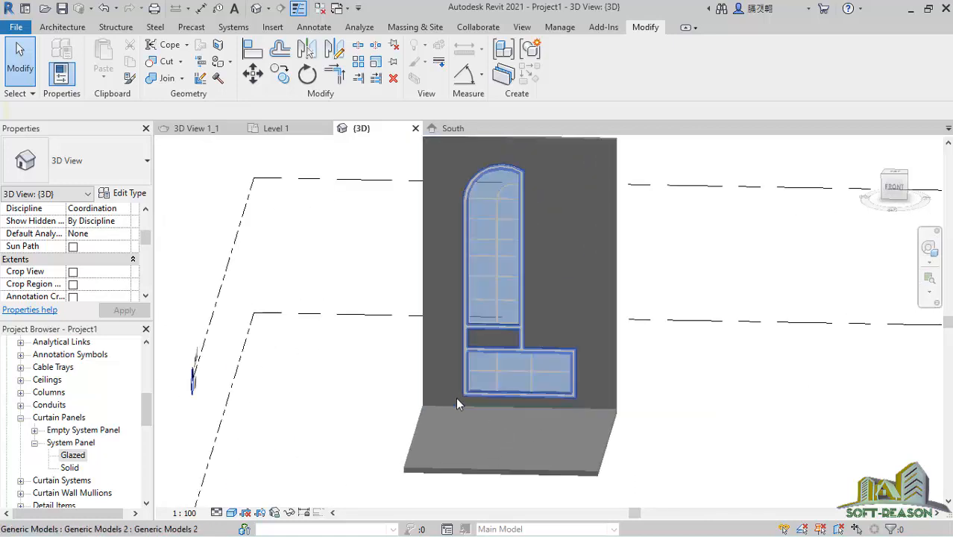
Step: Open the material choice for the structural layer of the host wall's Generic - 200mm type
left_click(594, 242)
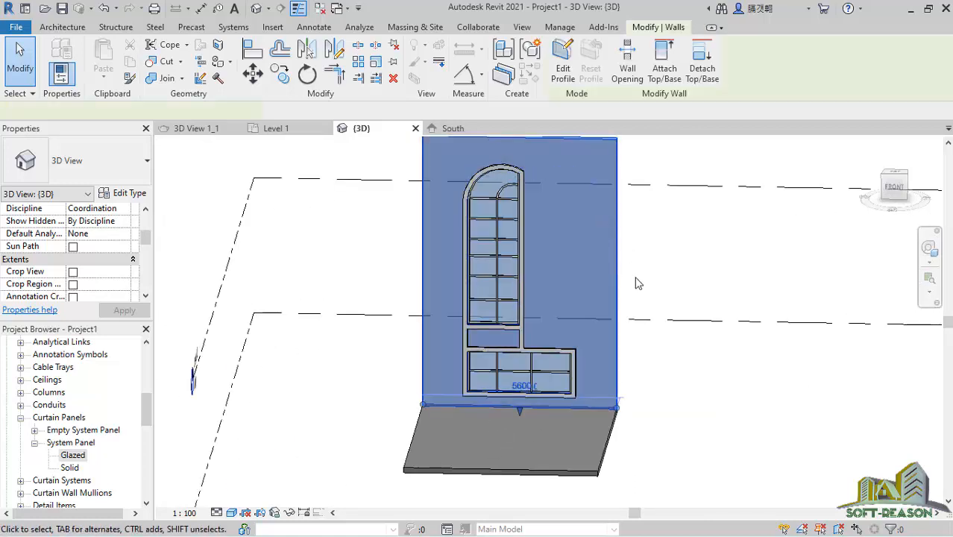
left_click(130, 194)
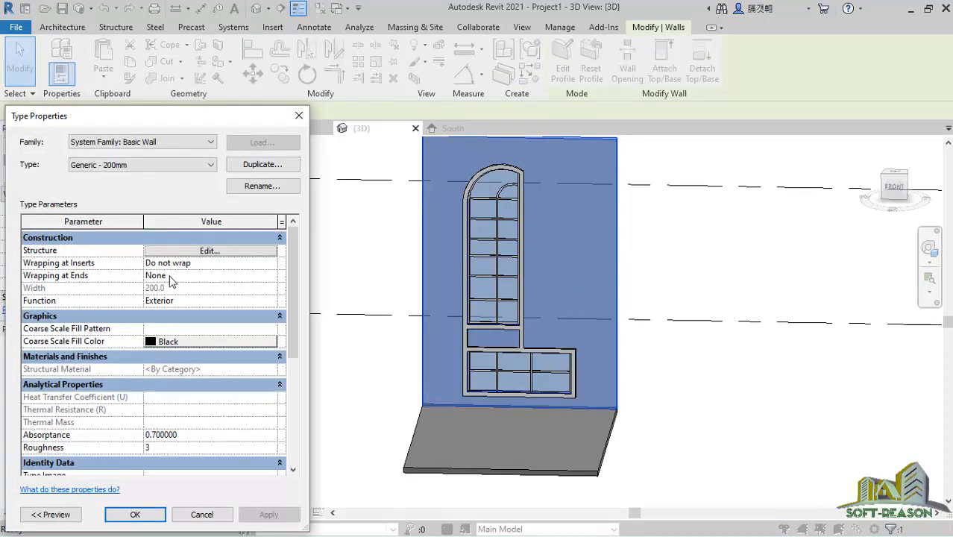
left_click(149, 252)
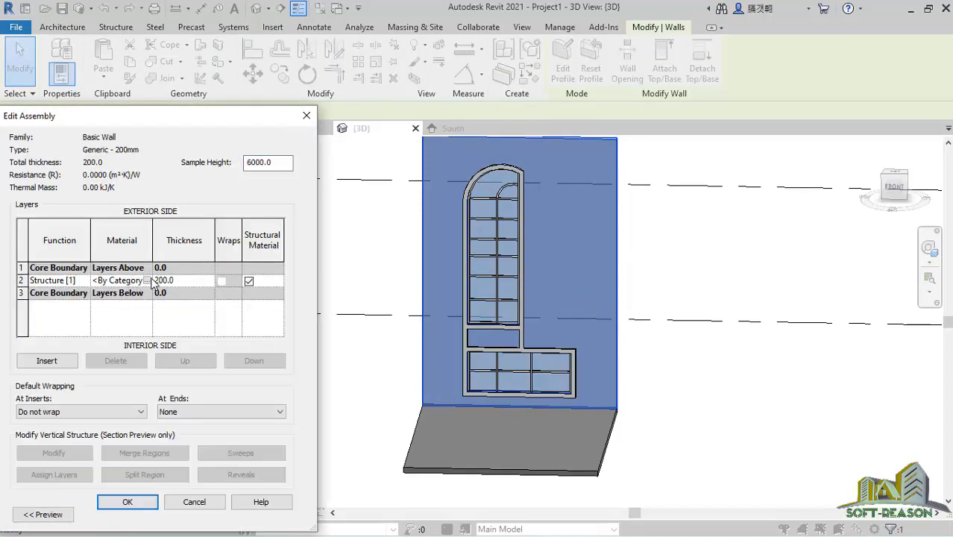
left_click(147, 280)
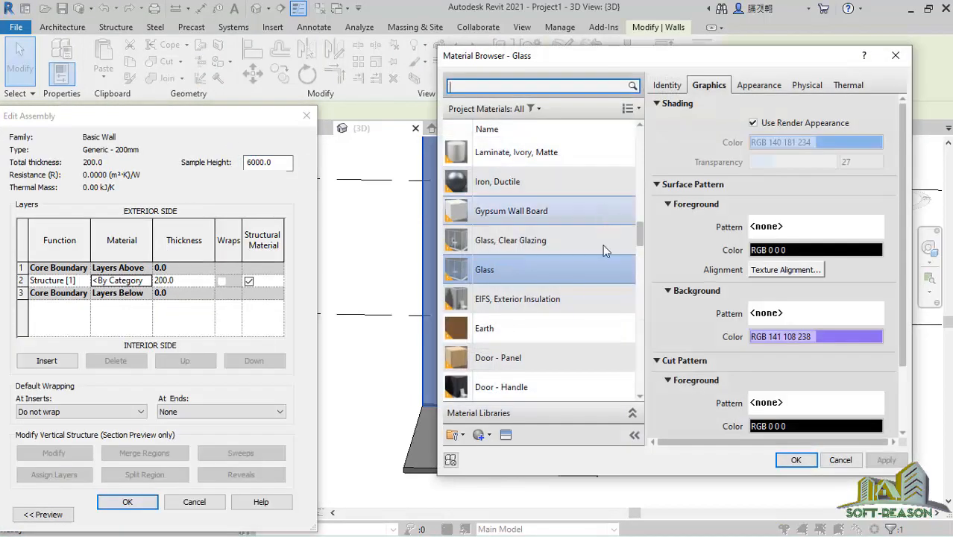
Step: Create a new material named "wall t" and set its shading to use the render appearance
left_click(489, 435)
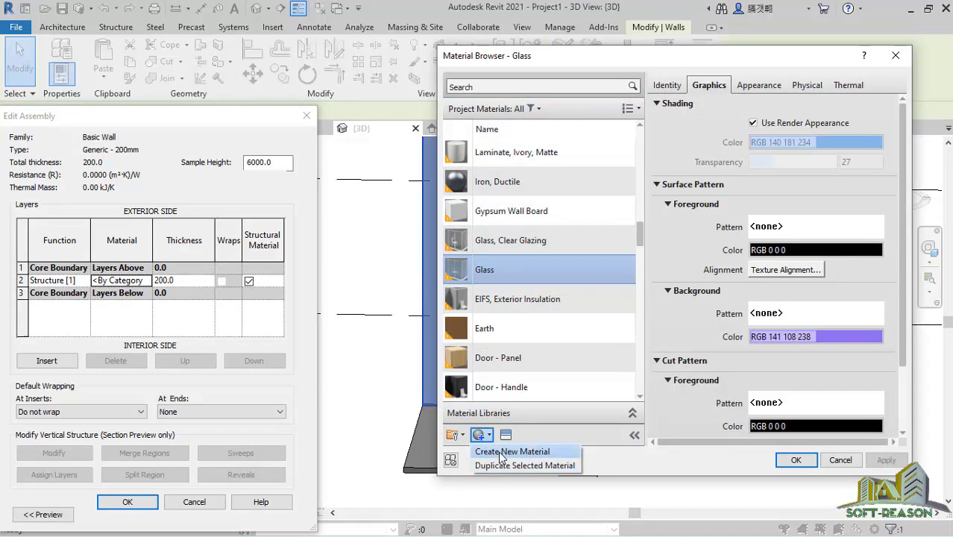
left_click(513, 452)
right_click(541, 271)
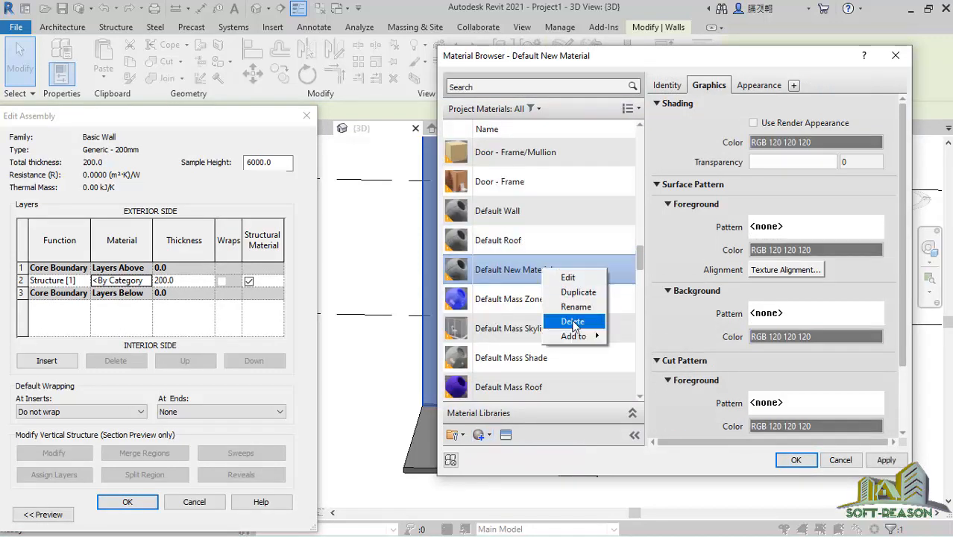
left_click(579, 307)
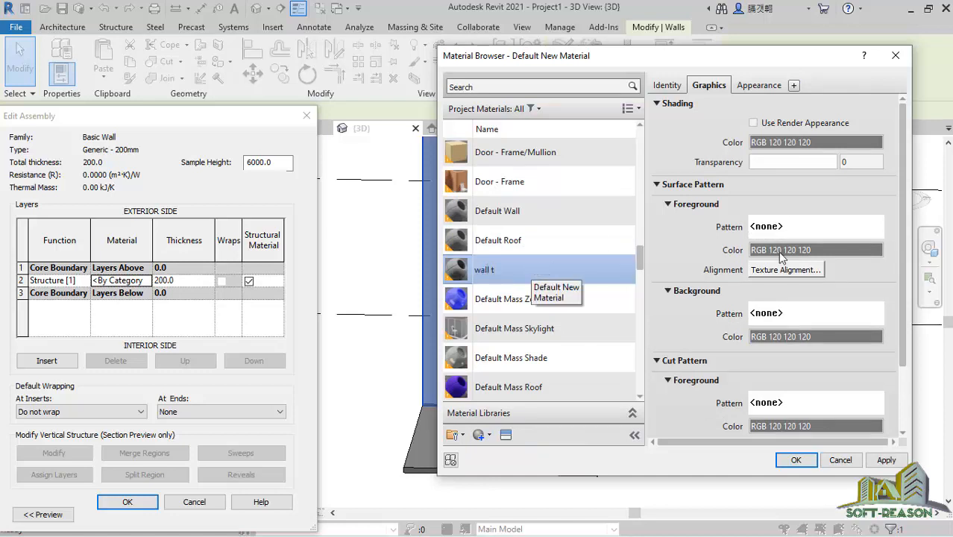
type("wall t")
left_click(773, 122)
Step: Assign Masonry.Stone.Fieldstone.Uncoarsed.Loose.jpg from the textures folder as the appearance image of the wall t material
left_click(760, 85)
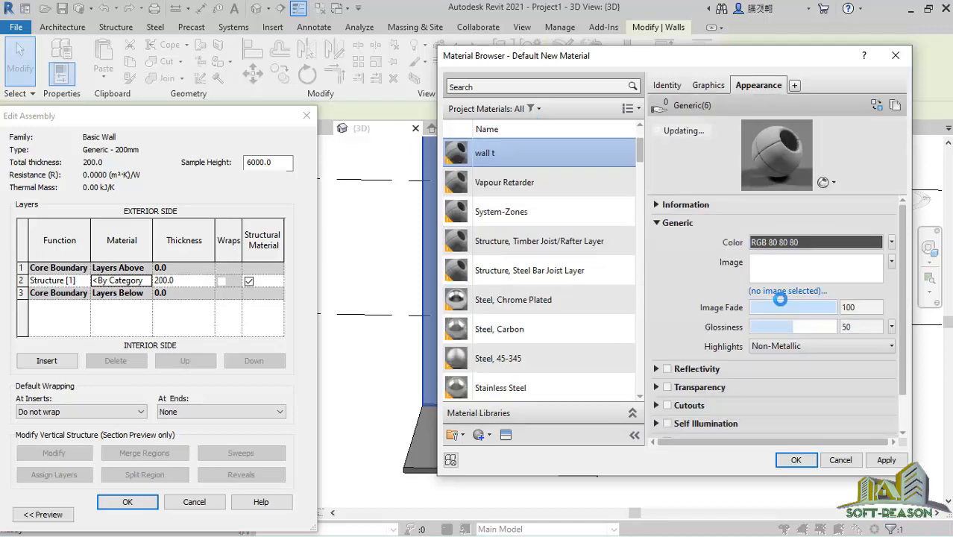
left_click(779, 293)
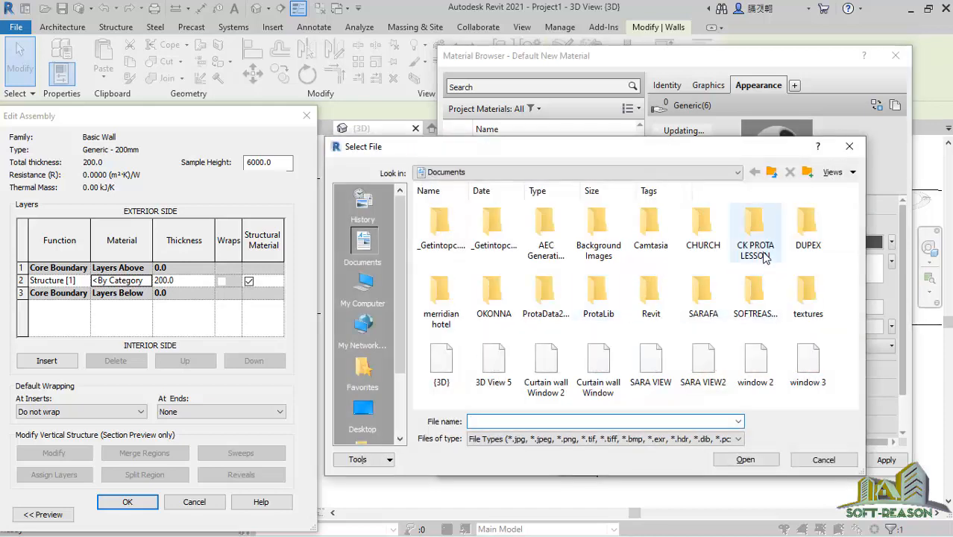
double_click(808, 295)
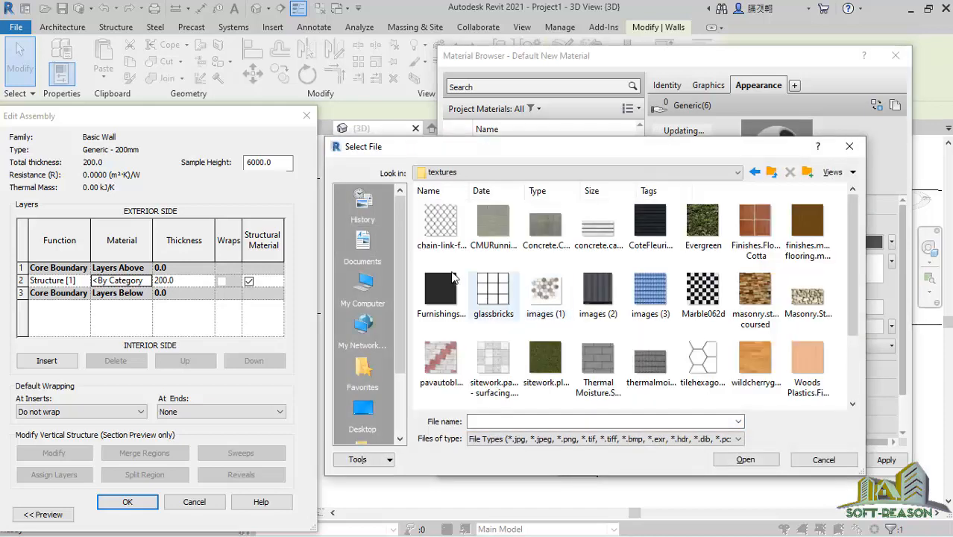
scroll(593, 298, "down", 1)
scroll(675, 298, "up", 1)
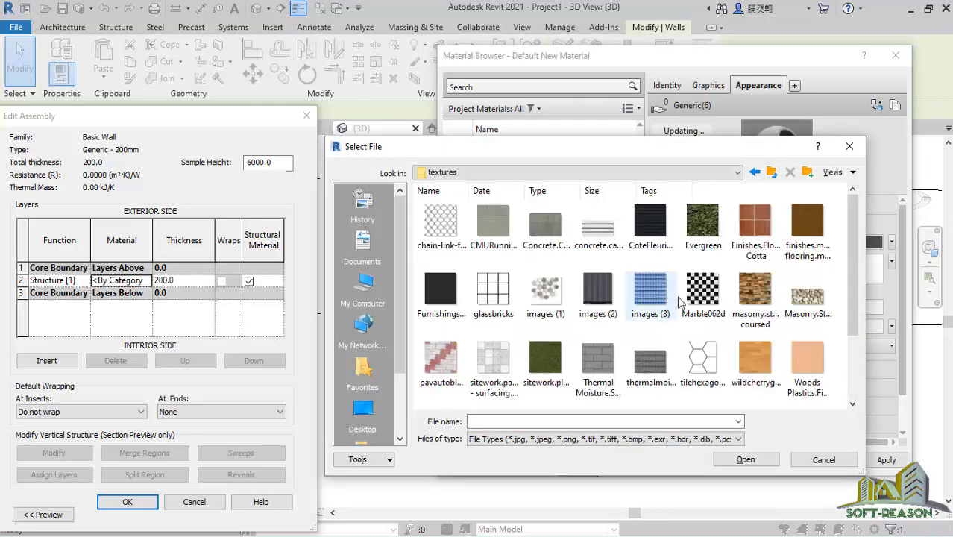
left_click(809, 297)
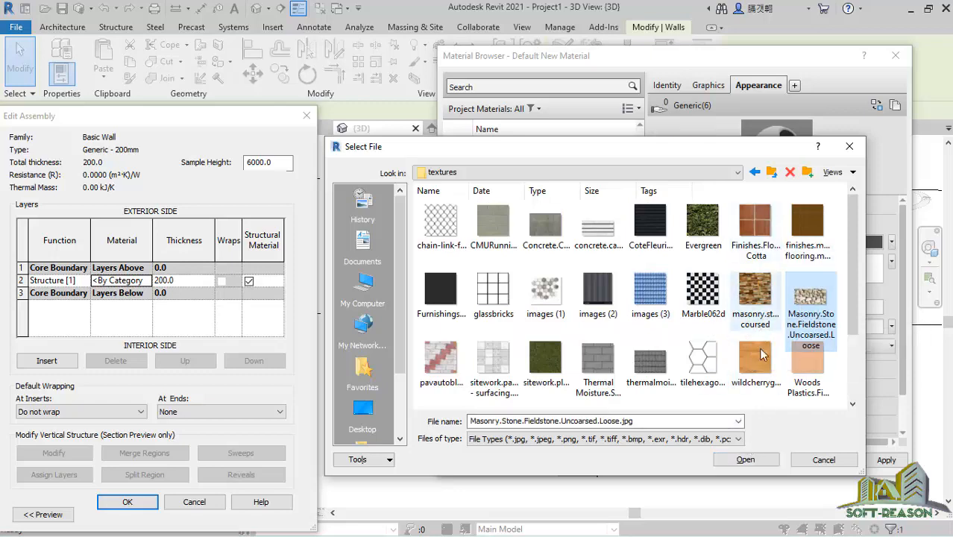
left_click(746, 459)
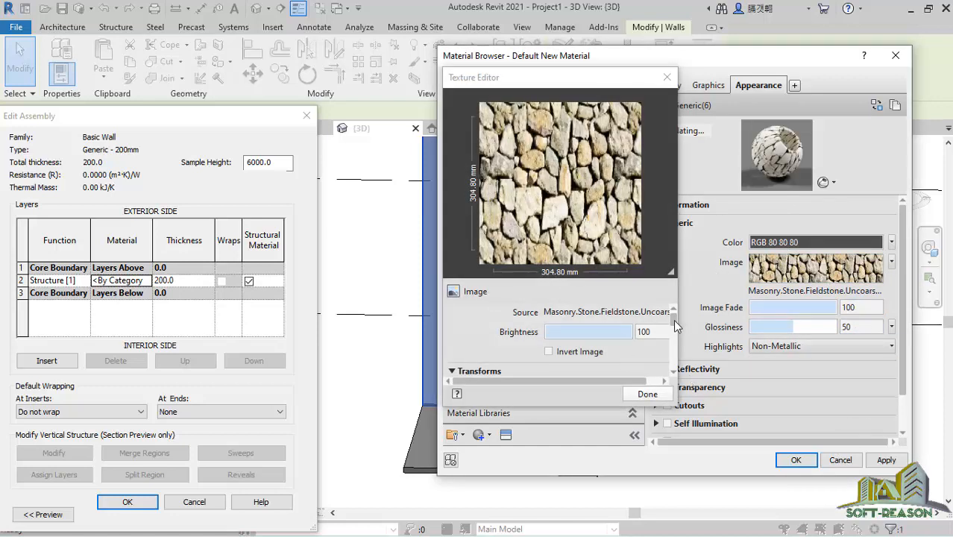
Step: Set the stone texture's sample size to 2000 mm wide and 2000 mm high
left_click_drag(676, 326, 675, 352)
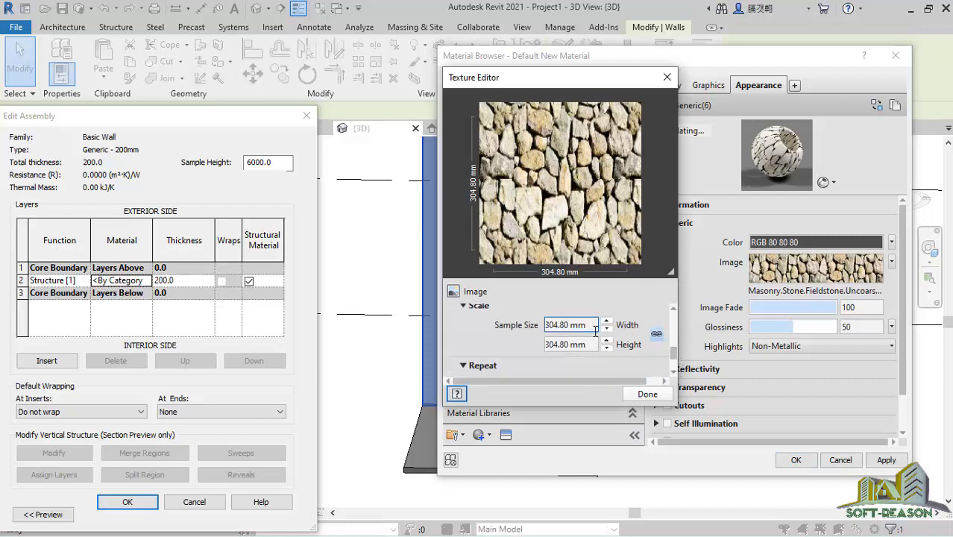
double_click(595, 331)
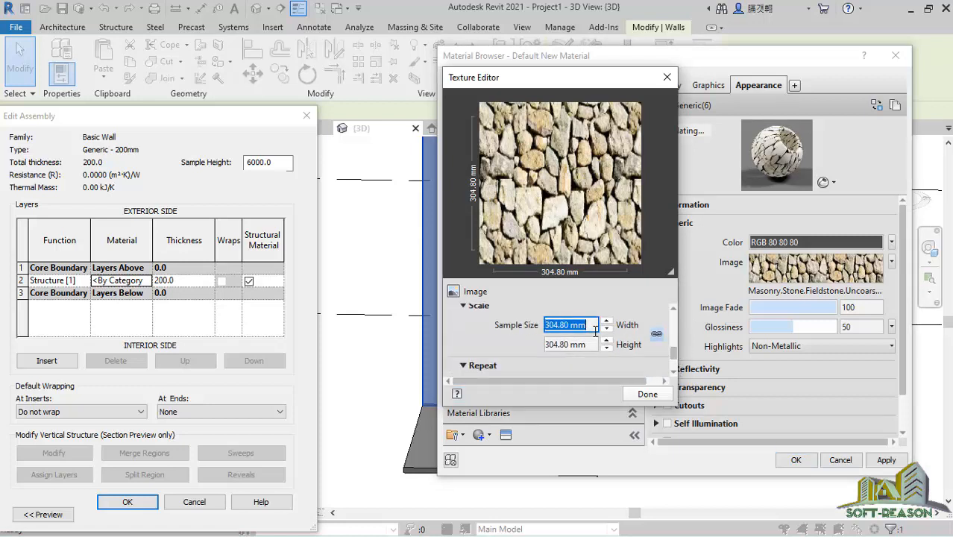
type("2000")
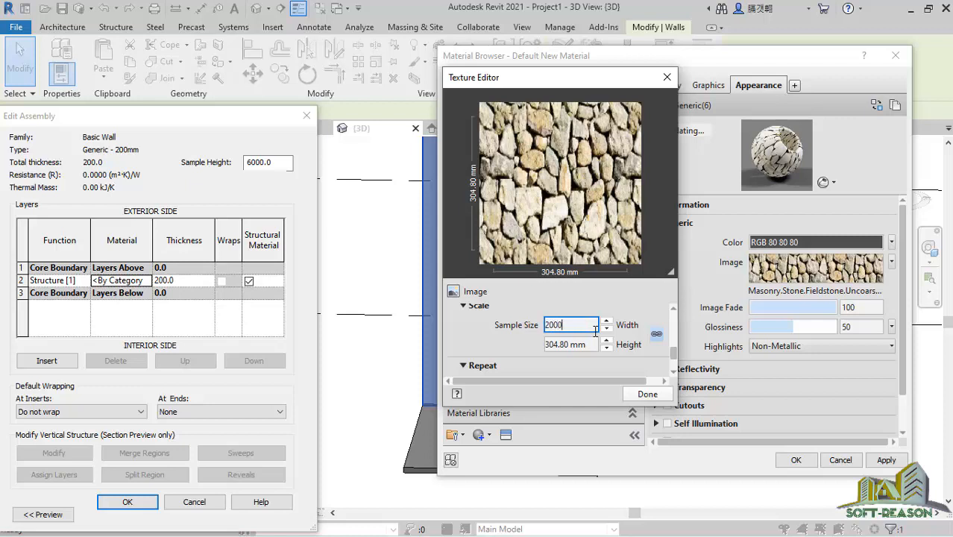
key("Tab")
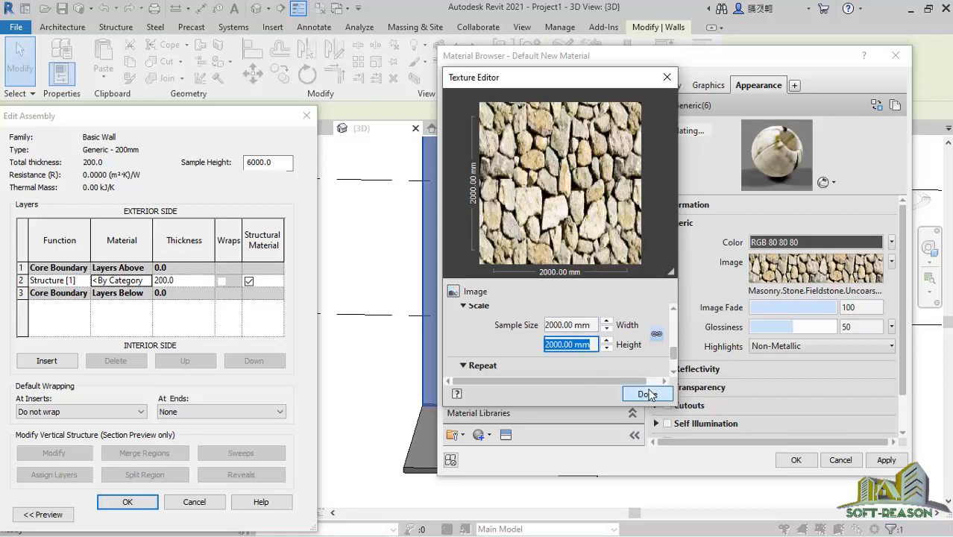
left_click(648, 394)
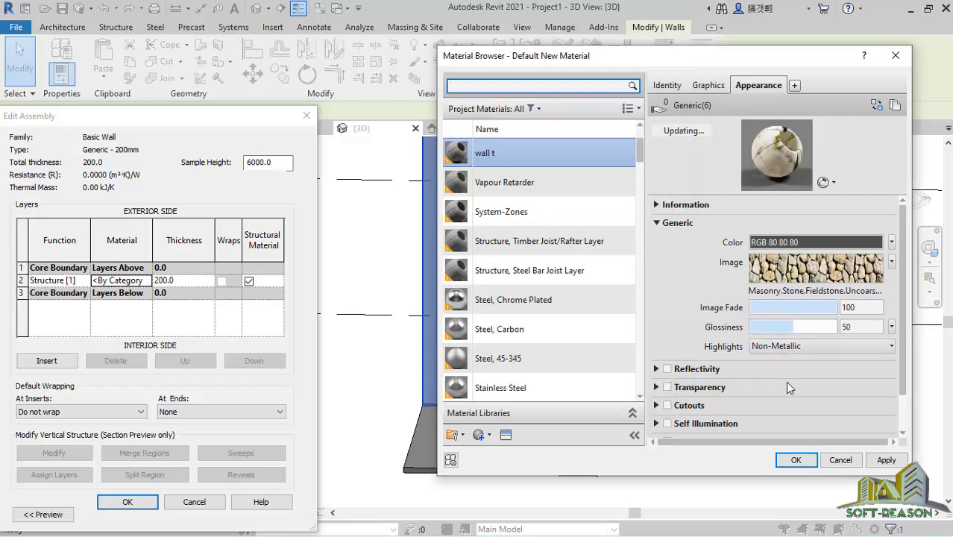
Step: Apply the wall t material to the wall's structural layer and confirm the wall type changes
scroll(700, 373, "down", 2)
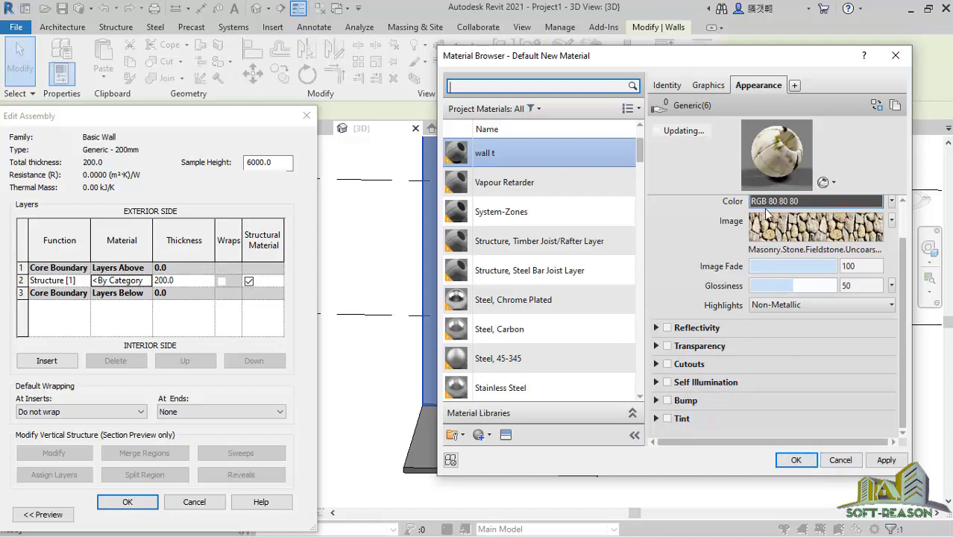
left_click(883, 461)
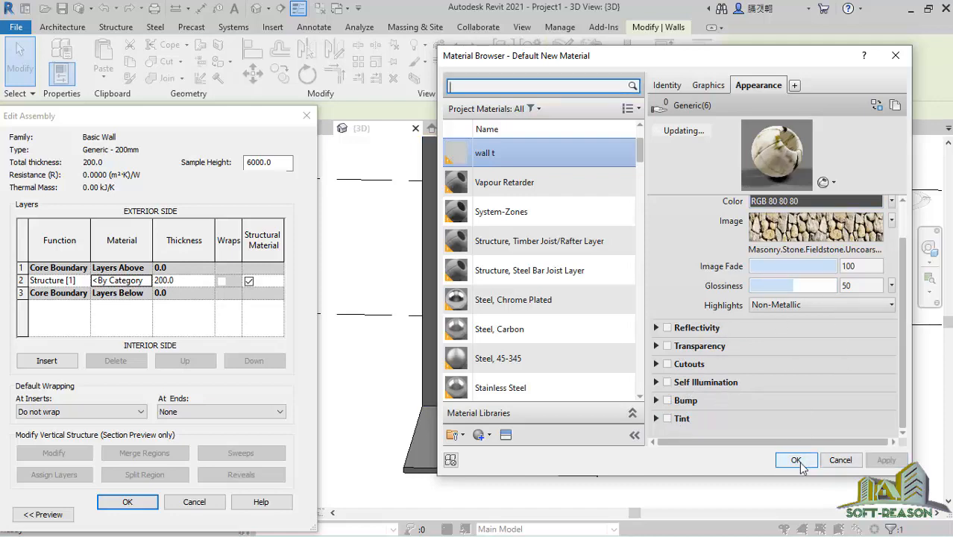
left_click(796, 460)
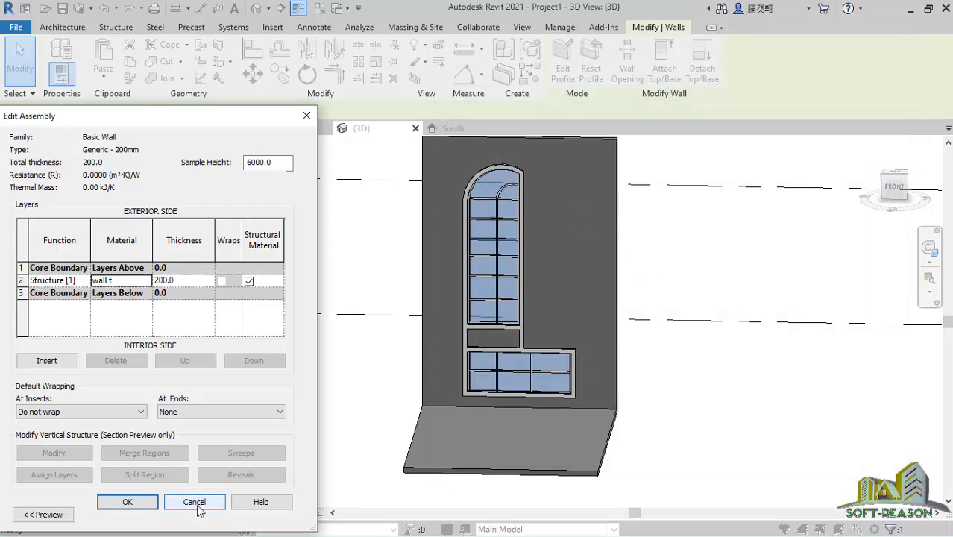
left_click(127, 502)
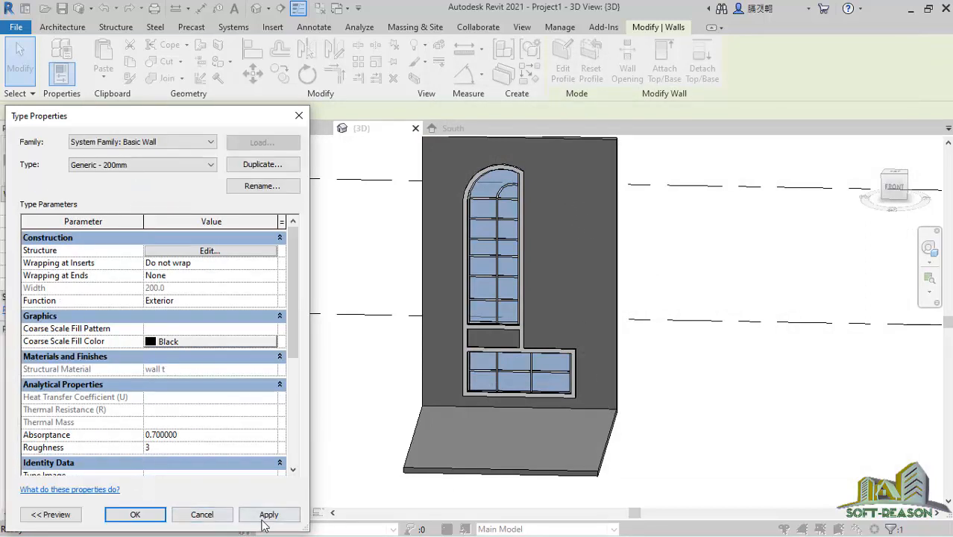
left_click(267, 514)
left_click(135, 515)
left_click(689, 289)
Step: Duplicate the type of the floor in front of the wall as Generic 150mm 2
scroll(530, 212, "up", 3)
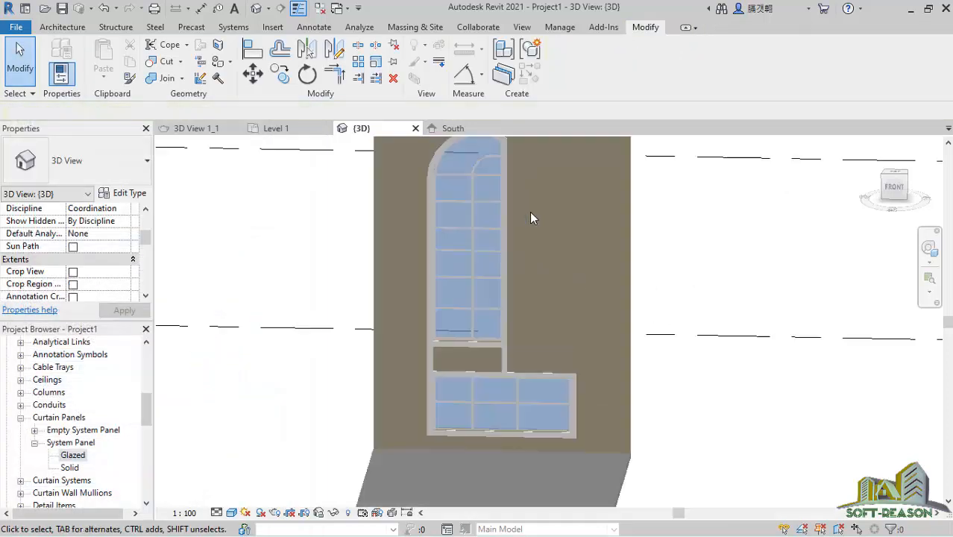
scroll(634, 350, "up", 1)
scroll(577, 408, "down", 4)
scroll(580, 421, "up", 3)
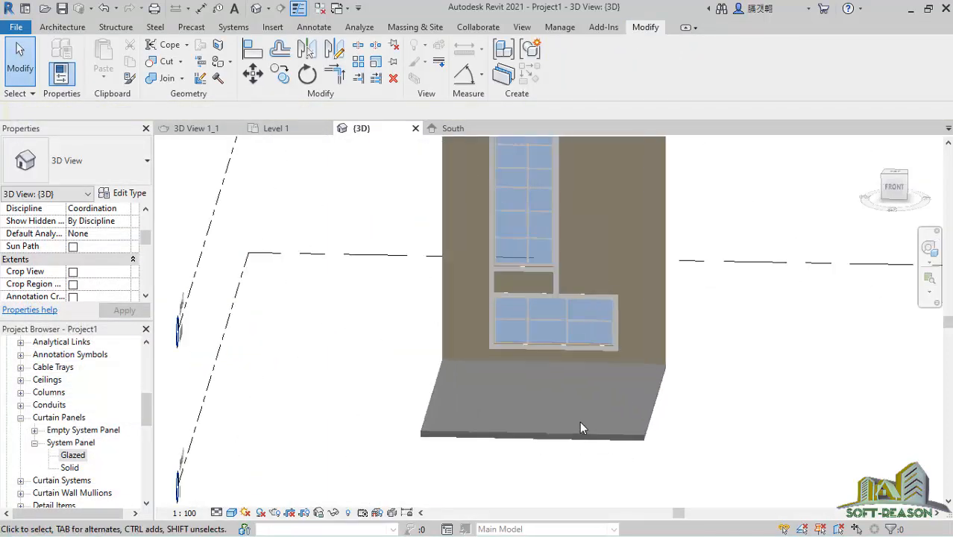
left_click(483, 432)
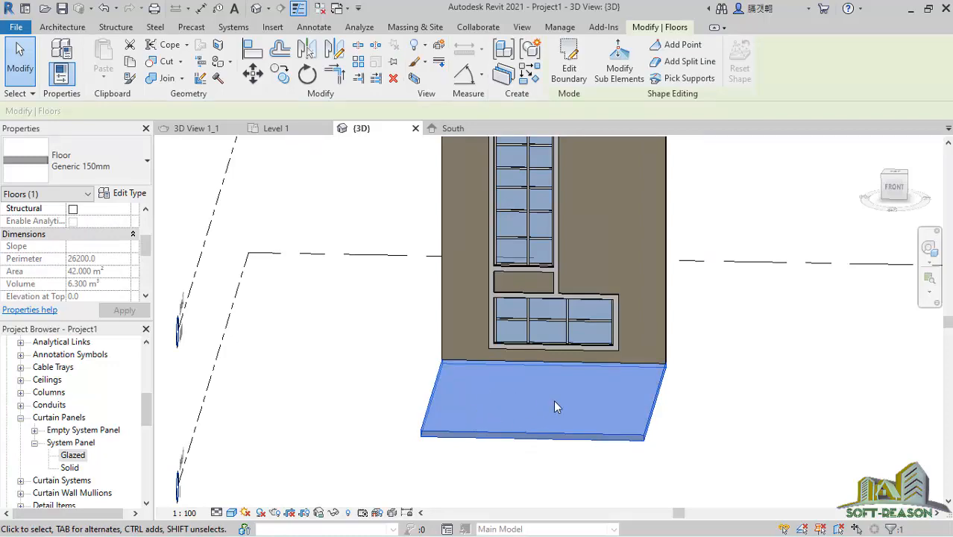
left_click(123, 193)
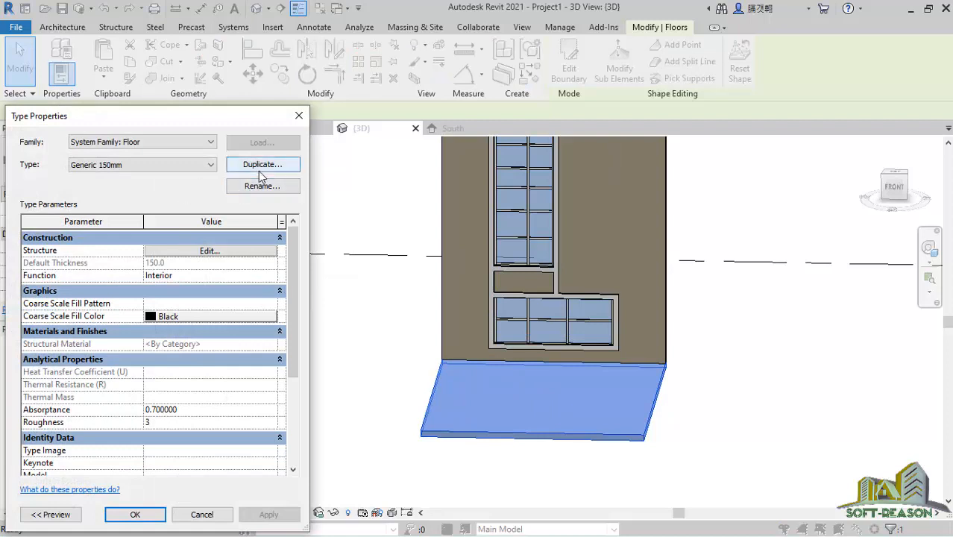
left_click(261, 164)
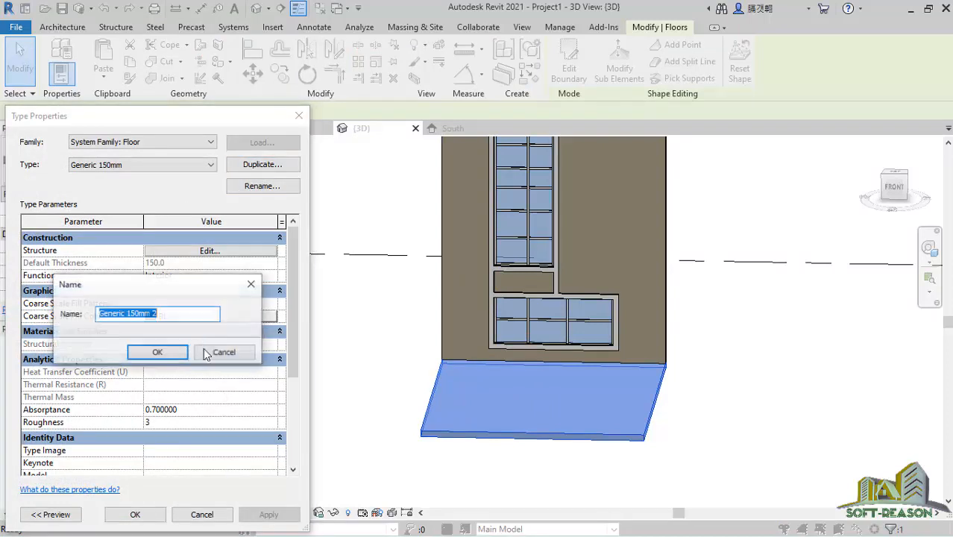
left_click(164, 353)
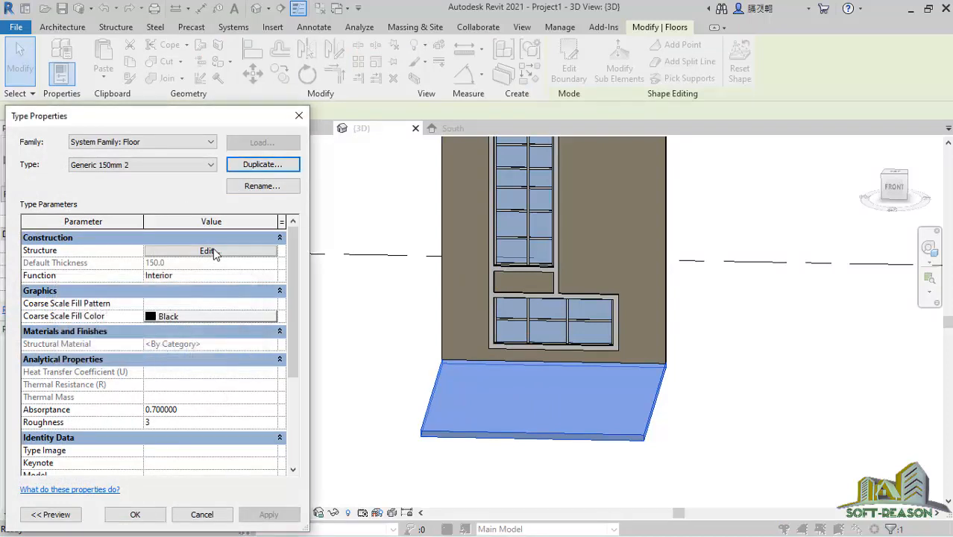
Step: Open the material choice for the structural layer of the duplicated floor type
left_click(210, 250)
left_click(128, 282)
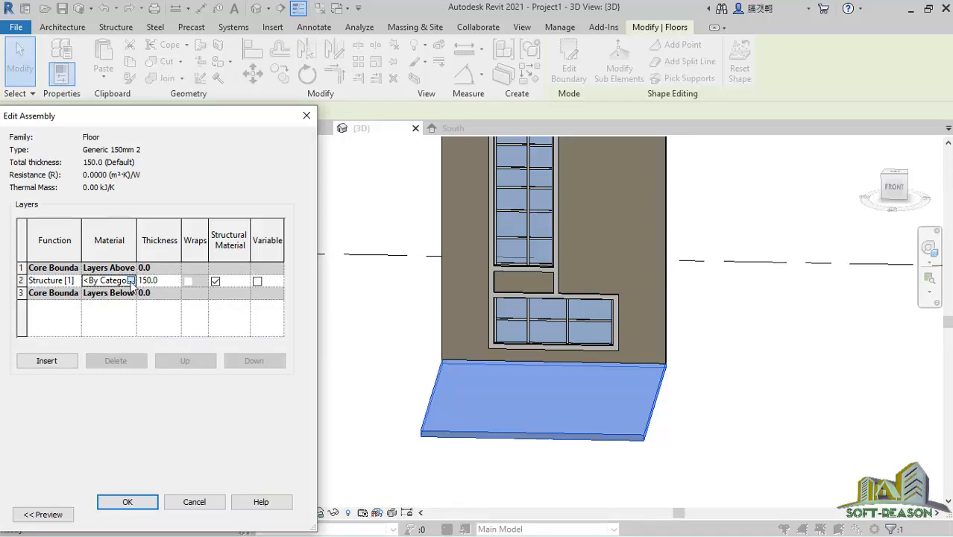
left_click(132, 280)
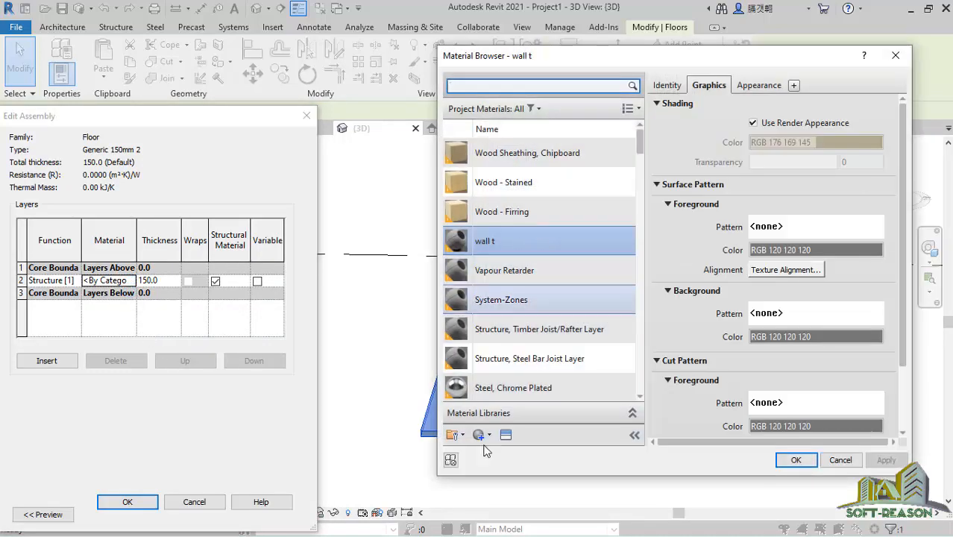
Step: Create a new material named "wall2 T", make its shading use the render appearance, and open its appearance settings
left_click(490, 435)
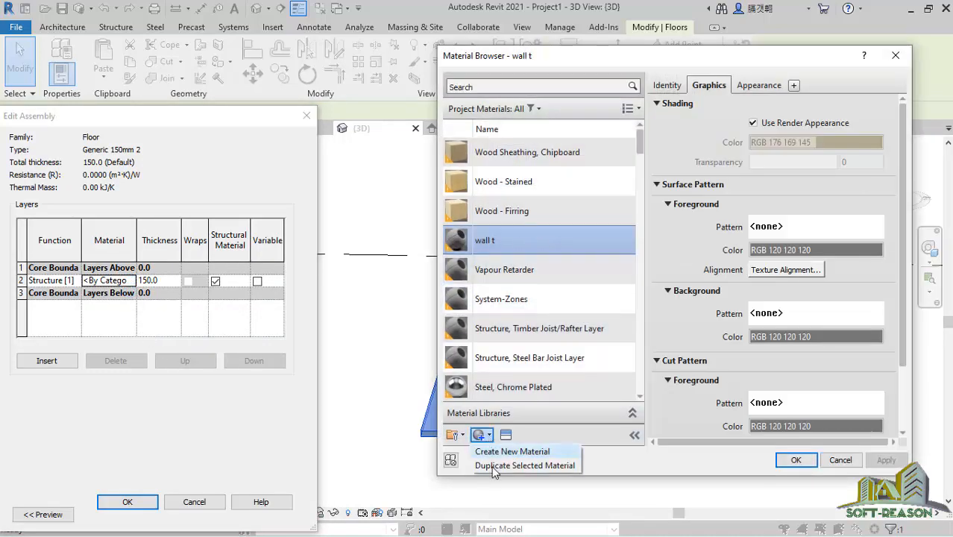
left_click(493, 450)
right_click(509, 272)
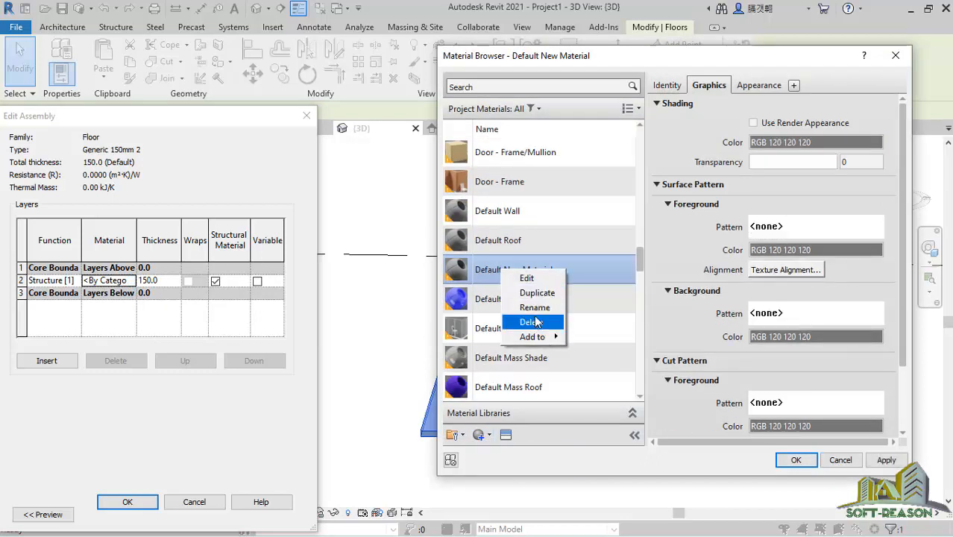
left_click(535, 308)
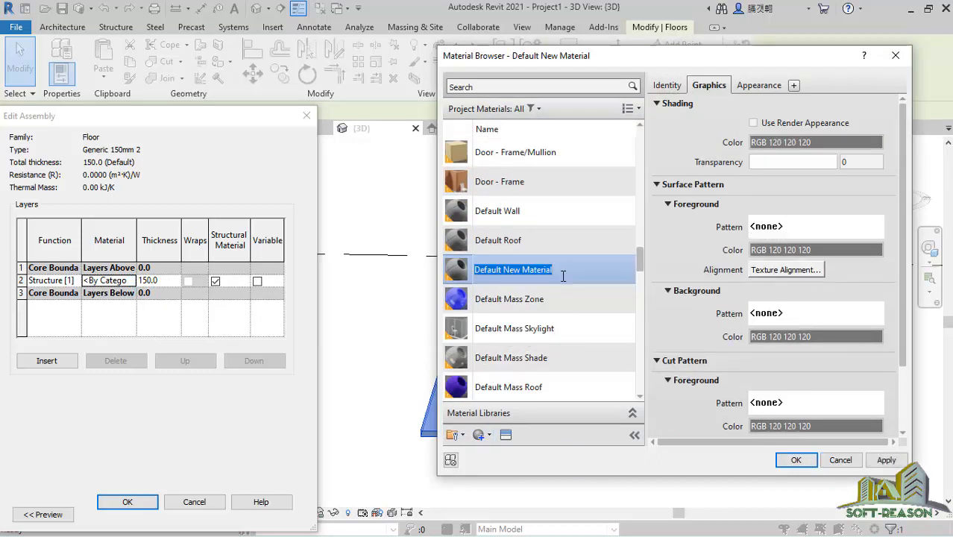
type("wall2 T")
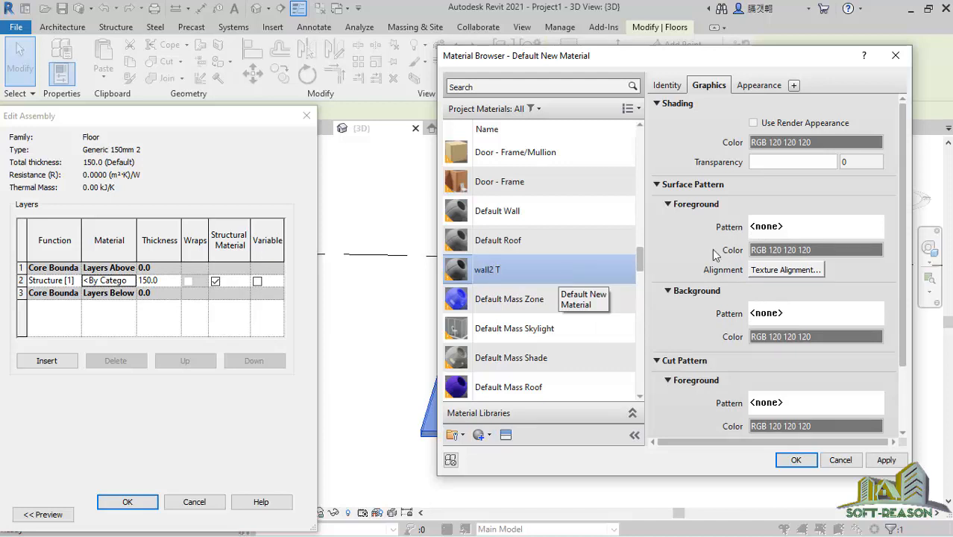
left_click(784, 126)
left_click(760, 85)
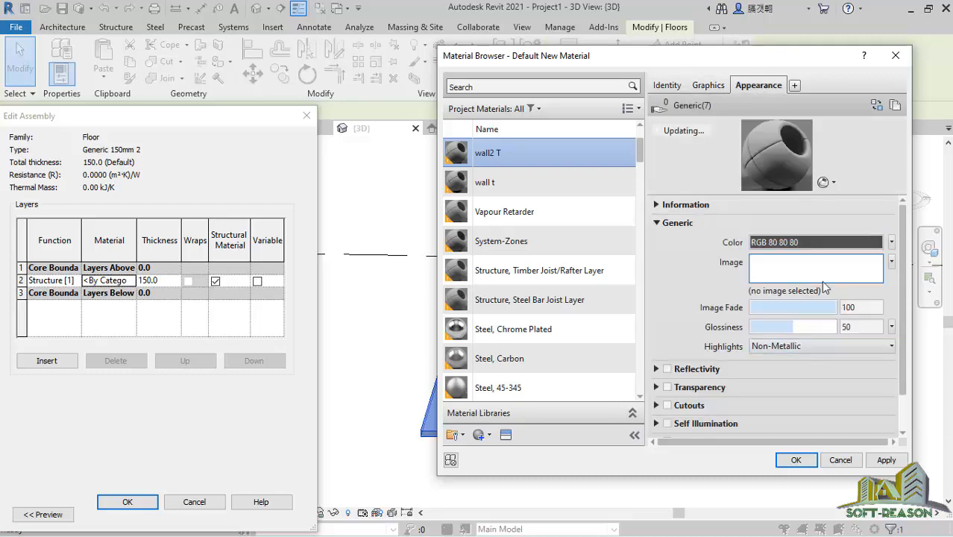
Step: Use Finishes.Flooring.Tile.Square.Terra Cotta.png as the appearance image of the wall2 T material
left_click(803, 295)
left_click(744, 236)
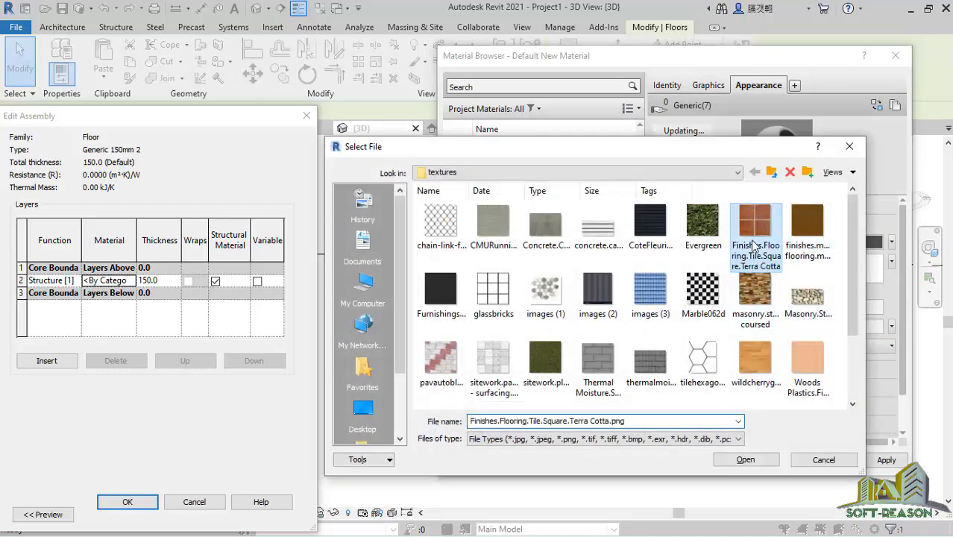
left_click(746, 459)
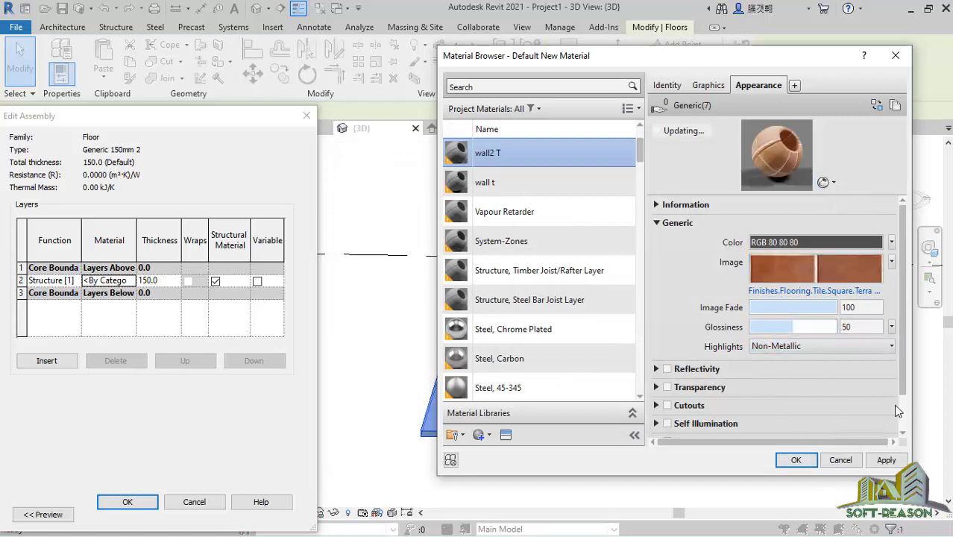
Step: Set the terra cotta texture's sample size to 1500 mm wide and 1500 mm high
left_click(826, 267)
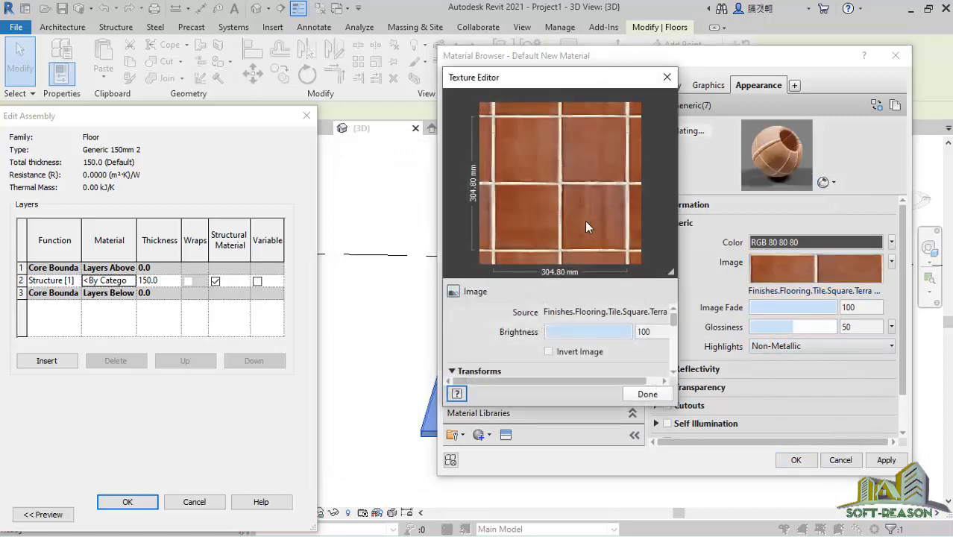
left_click_drag(674, 322, 675, 361)
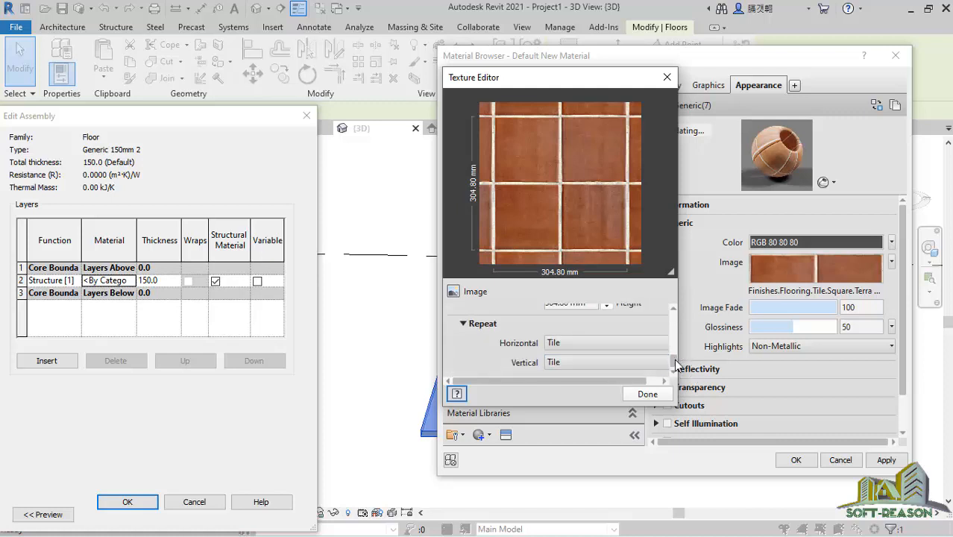
scroll(676, 363, "up", 2)
double_click(591, 348)
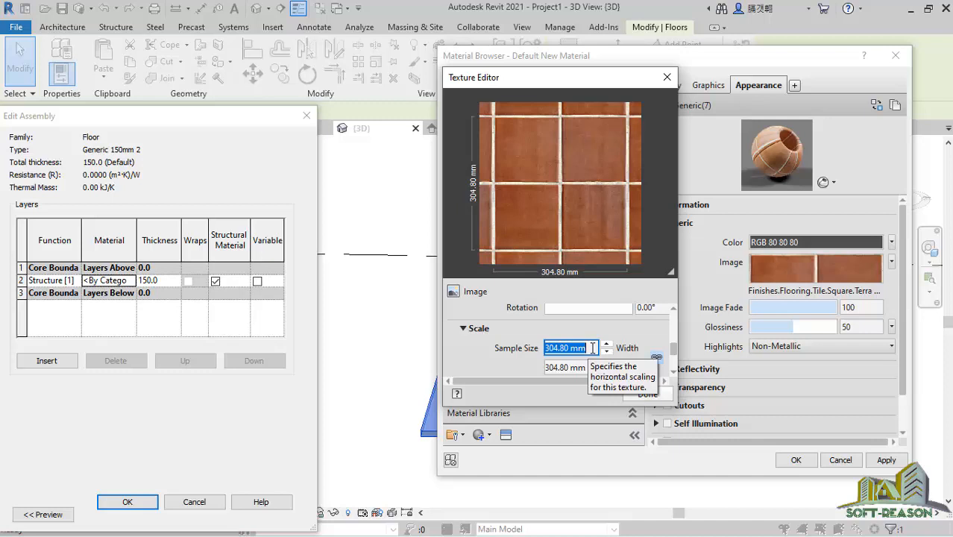
type("1500")
key("Tab")
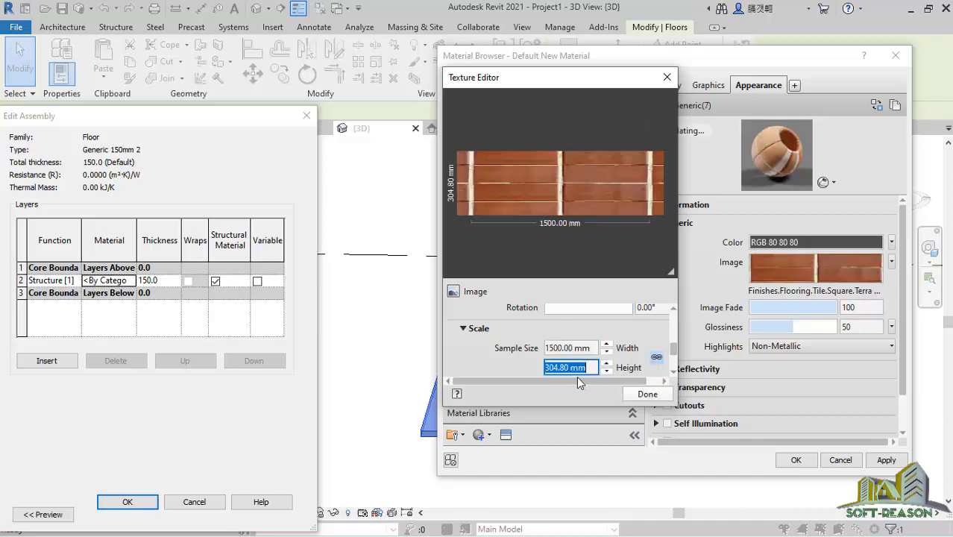
type("1500")
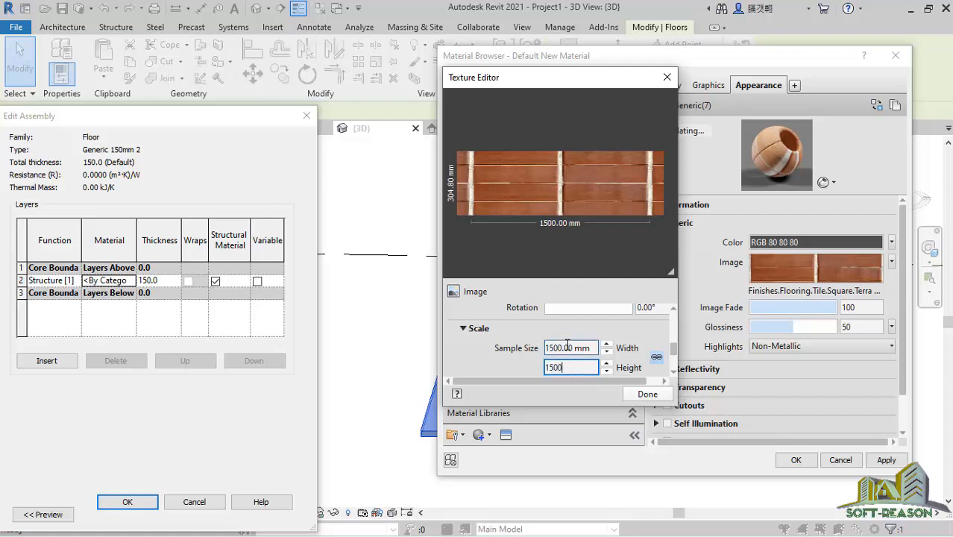
left_click(573, 352)
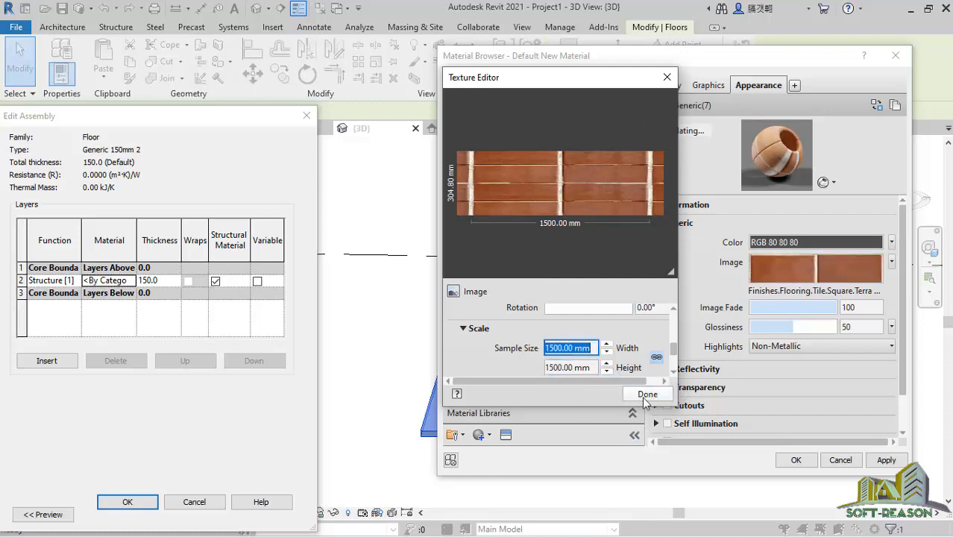
left_click(655, 394)
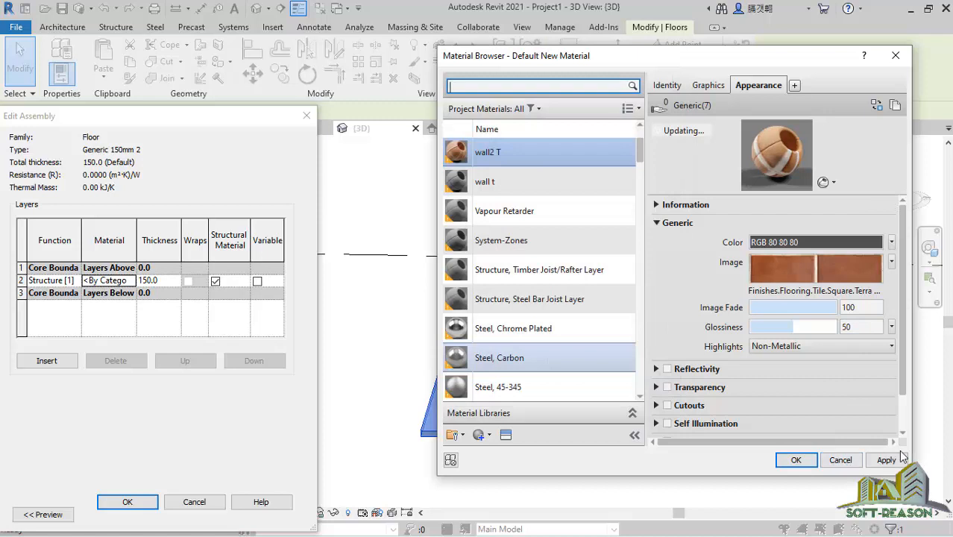
Step: Assign the wall2 T material to the floor's structural layer, confirm the type changes and deselect the floor
left_click(884, 458)
left_click(796, 460)
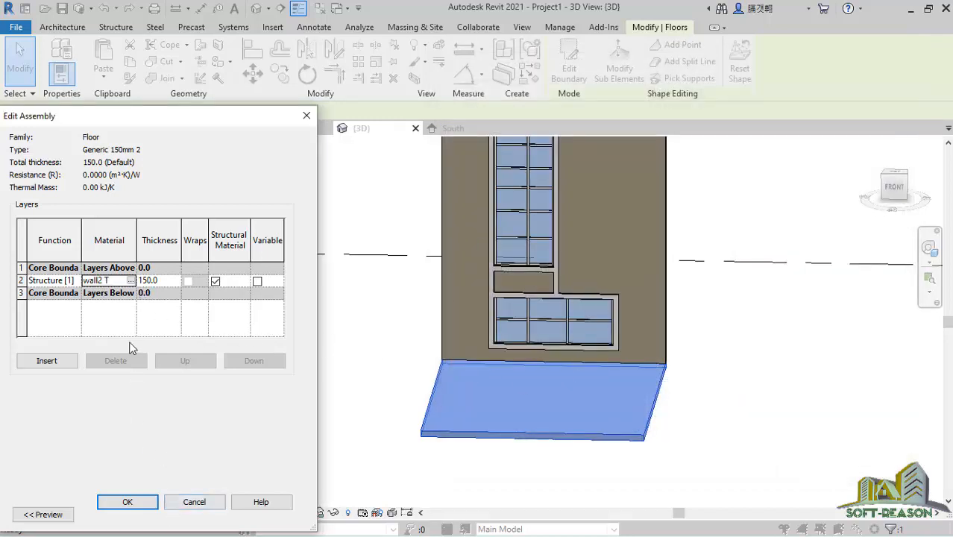
left_click(133, 503)
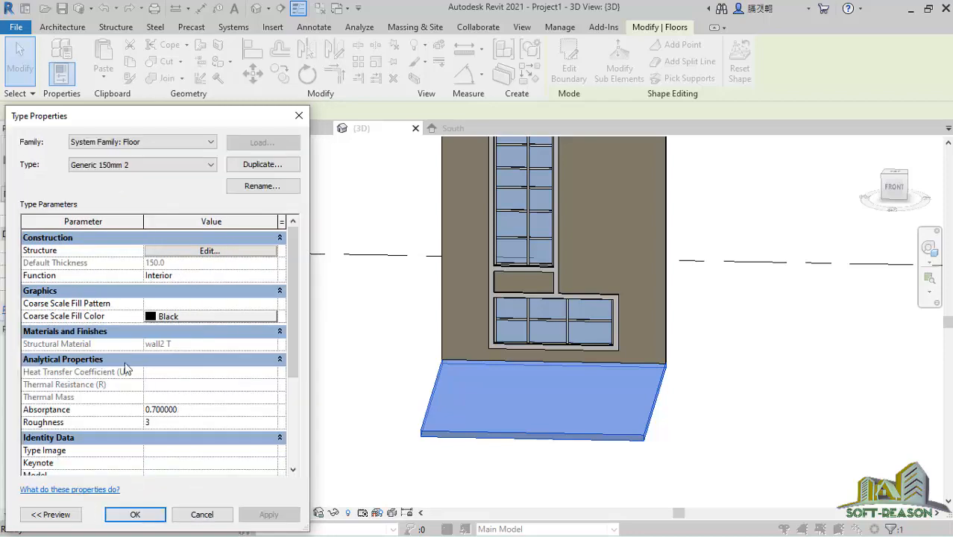
left_click(135, 515)
left_click(768, 398)
Step: Display the 3D view in the Realistic visual style and switch to the Level 1 floor plan
scroll(558, 406, "down", 2)
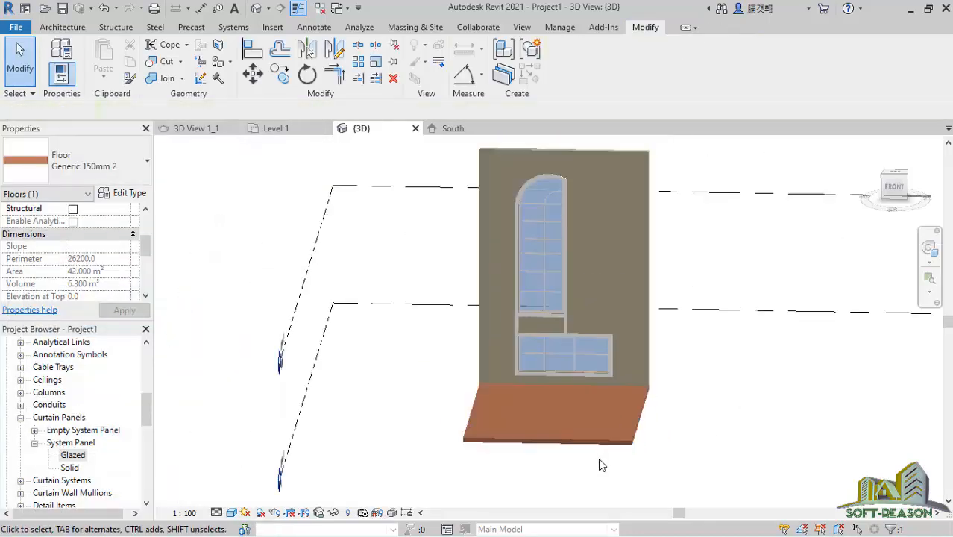
scroll(598, 458, "down", 2)
left_click(598, 458)
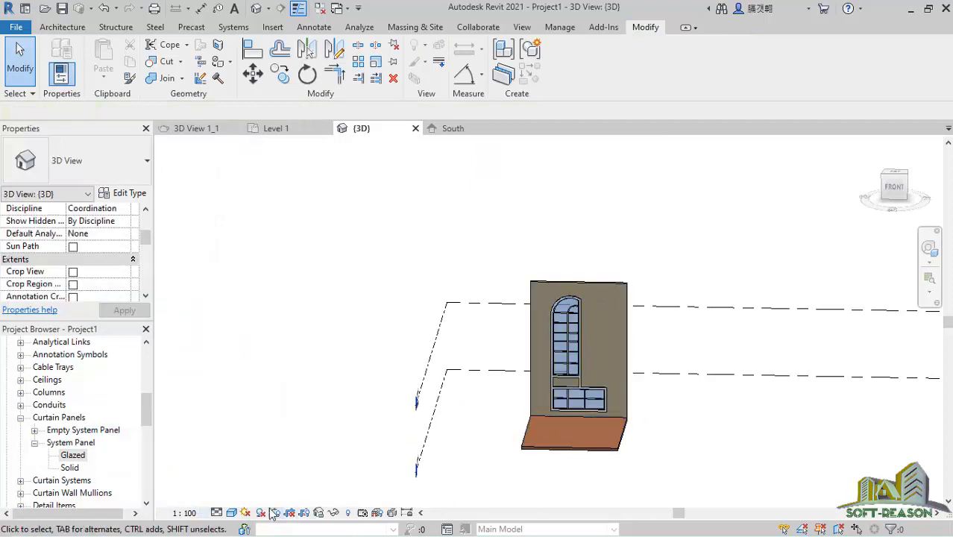
left_click(238, 514)
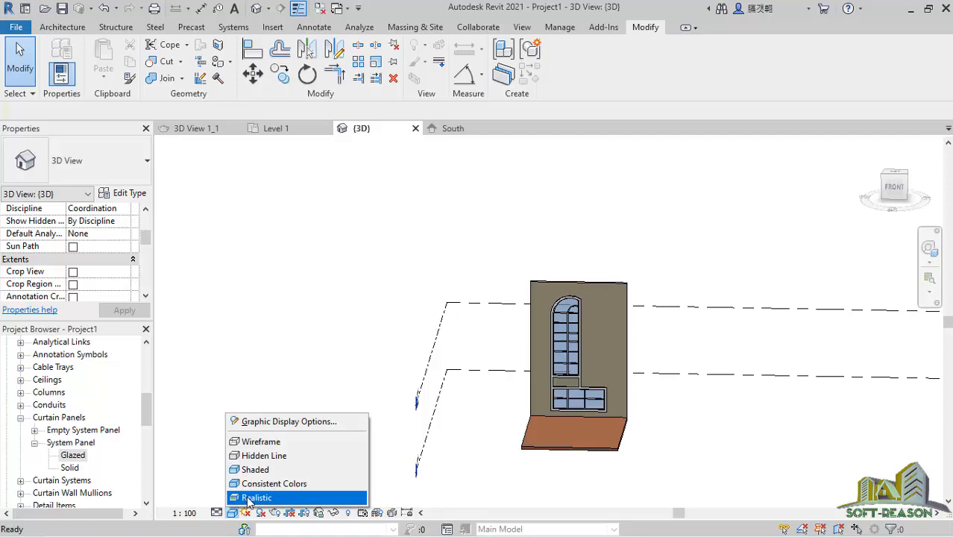
left_click(257, 498)
middle_click_drag(429, 460, 550, 440, "shift")
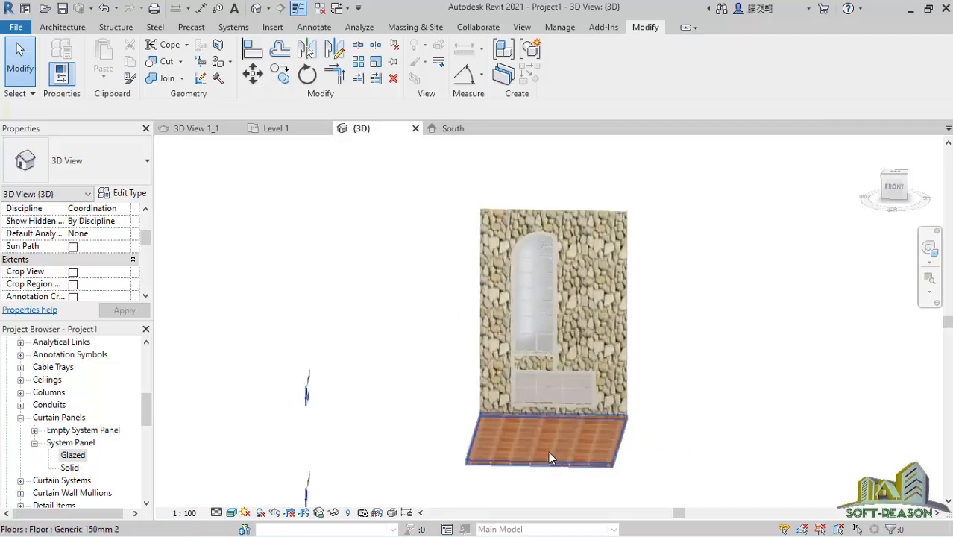
left_click(282, 130)
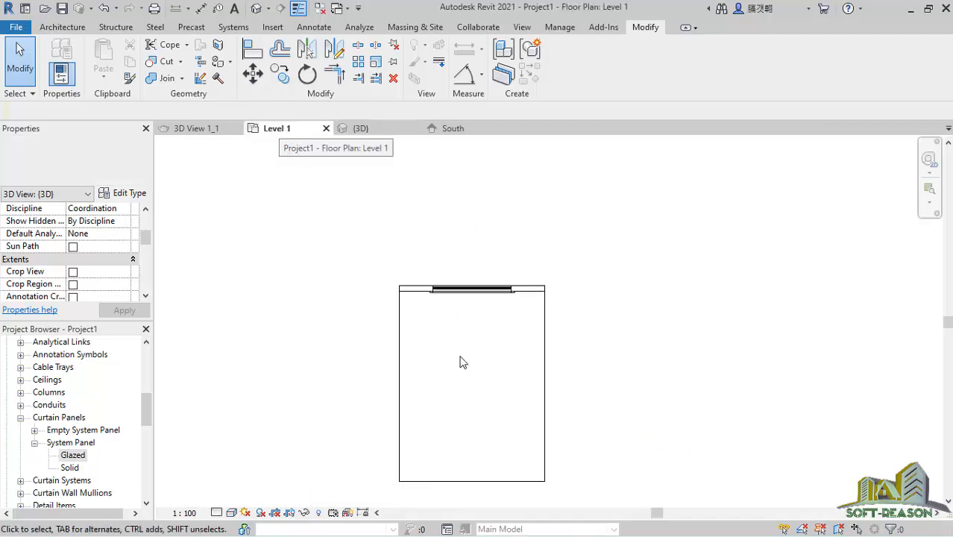
left_click(415, 27)
left_click(369, 56)
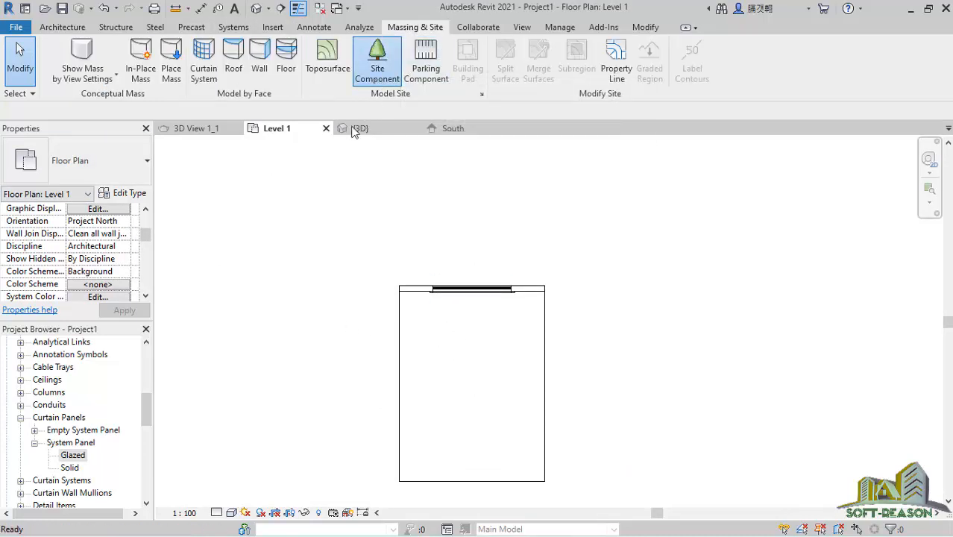
left_click(20, 56)
Step: Start placing a component and open the family loading dialog from the M_Desk type properties
left_click(62, 26)
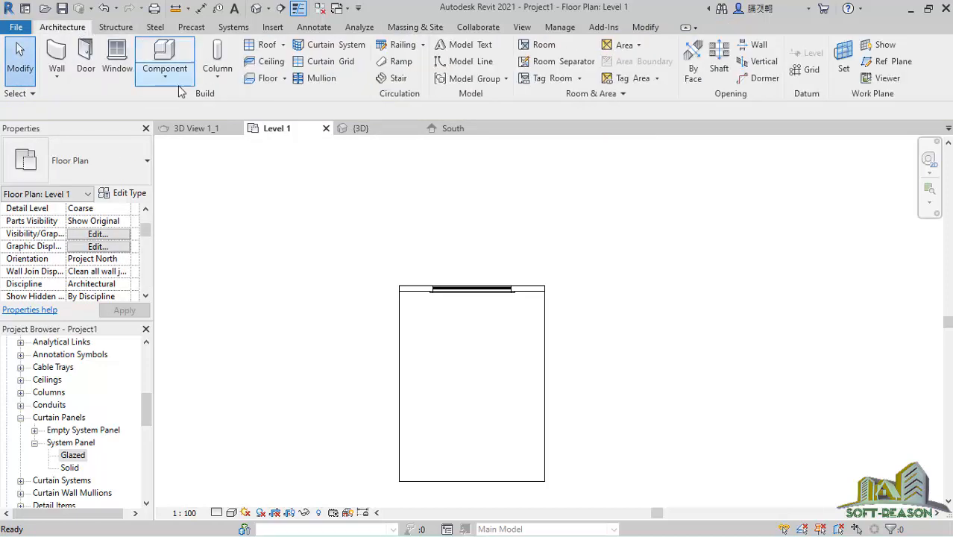
left_click(167, 74)
left_click(180, 103)
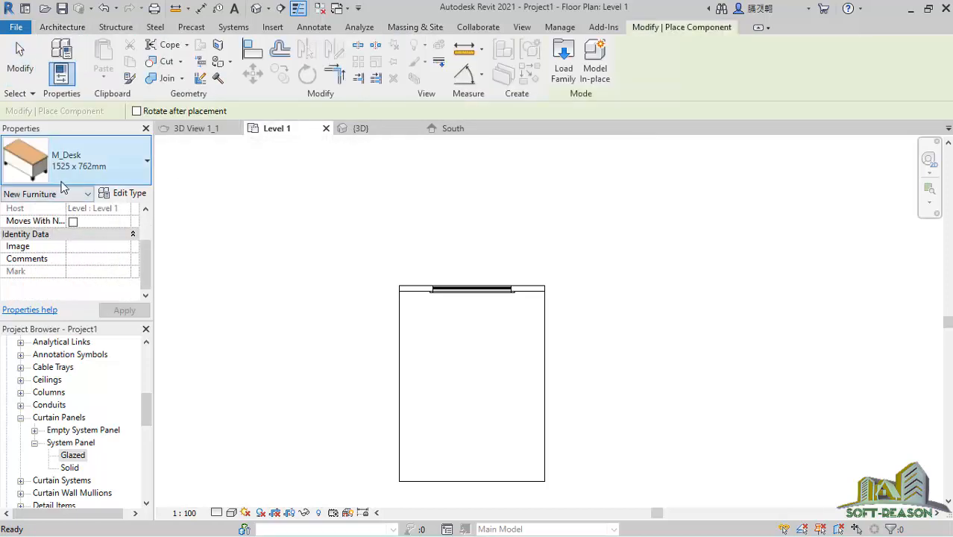
left_click(124, 194)
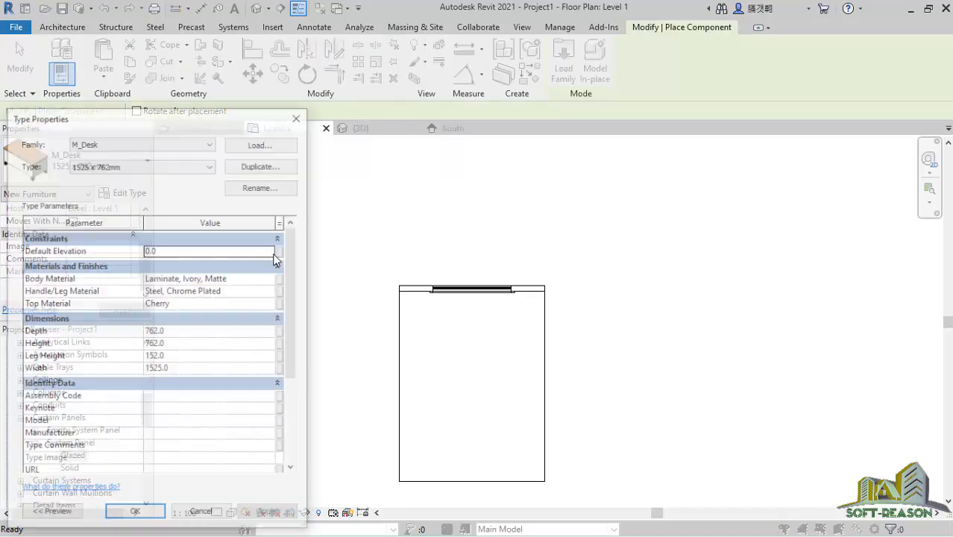
left_click(250, 141)
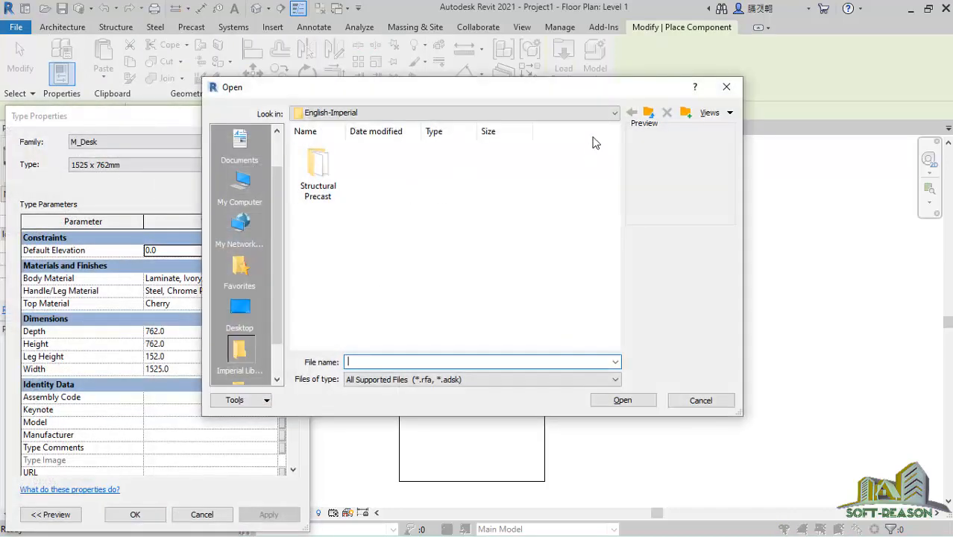
Step: Browse to the Furniture folder in the UK family library
left_click(648, 113)
double_click(326, 314)
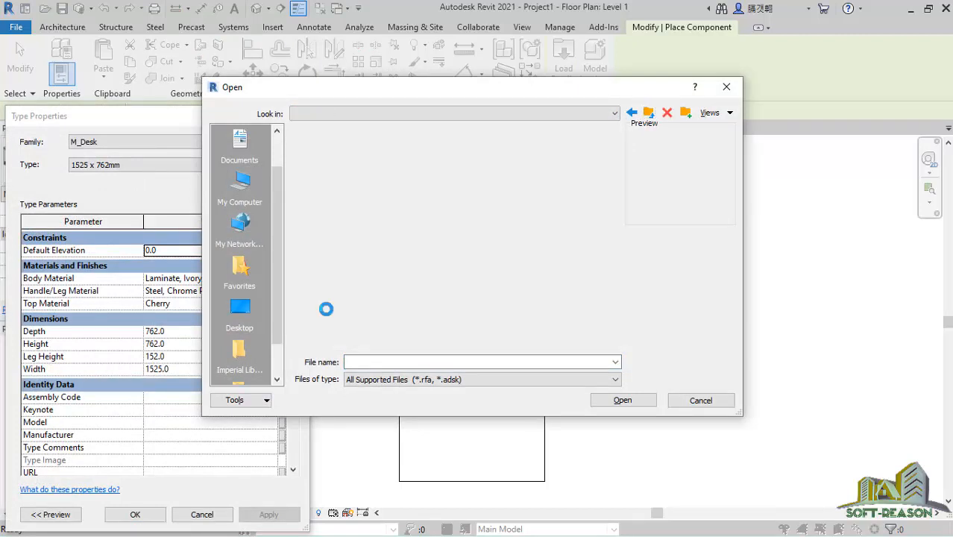
double_click(582, 171)
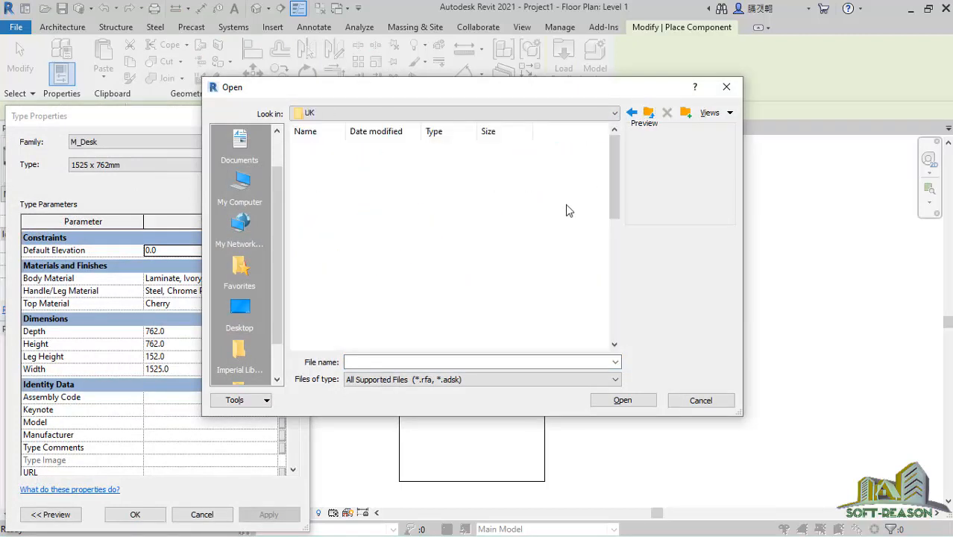
scroll(522, 276, "down", 2)
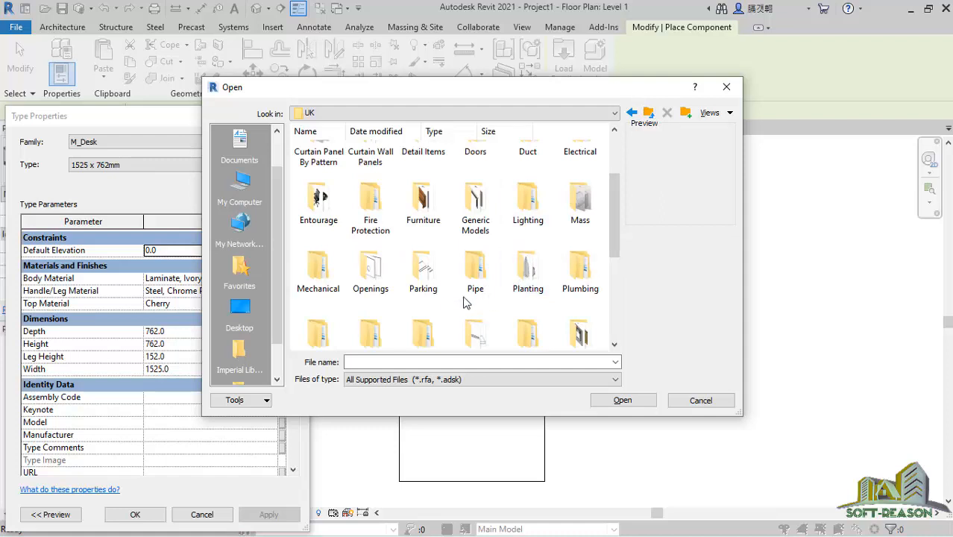
scroll(470, 275, "down", 3)
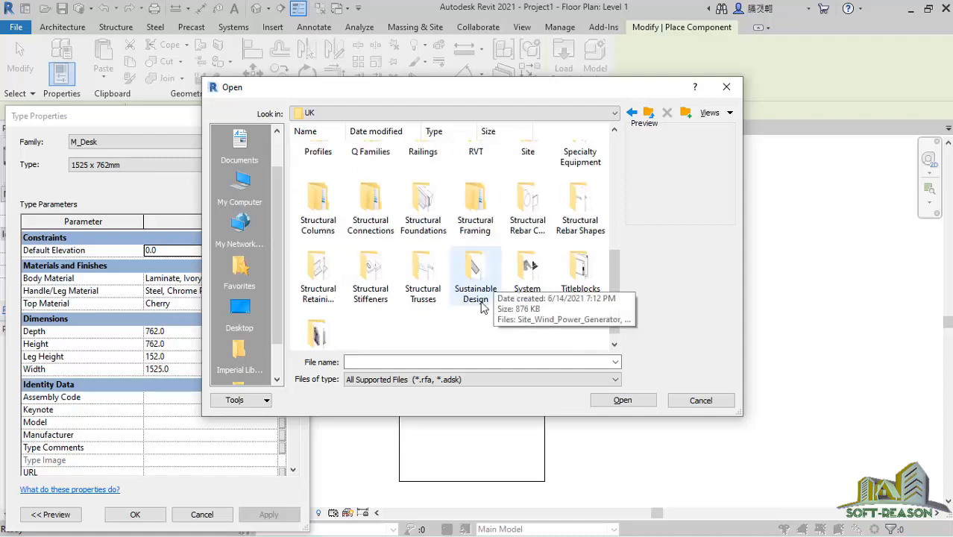
scroll(369, 291, "up", 2)
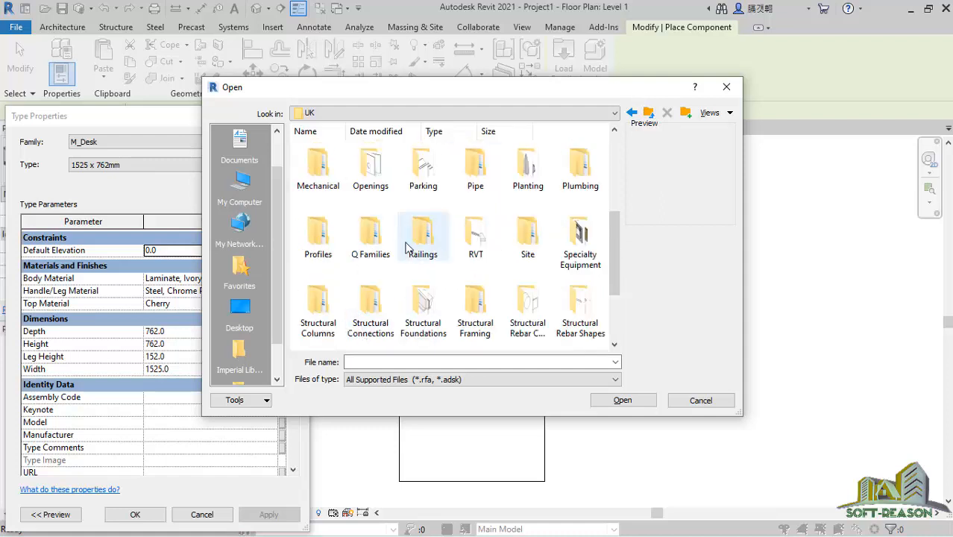
scroll(475, 218, "up", 2)
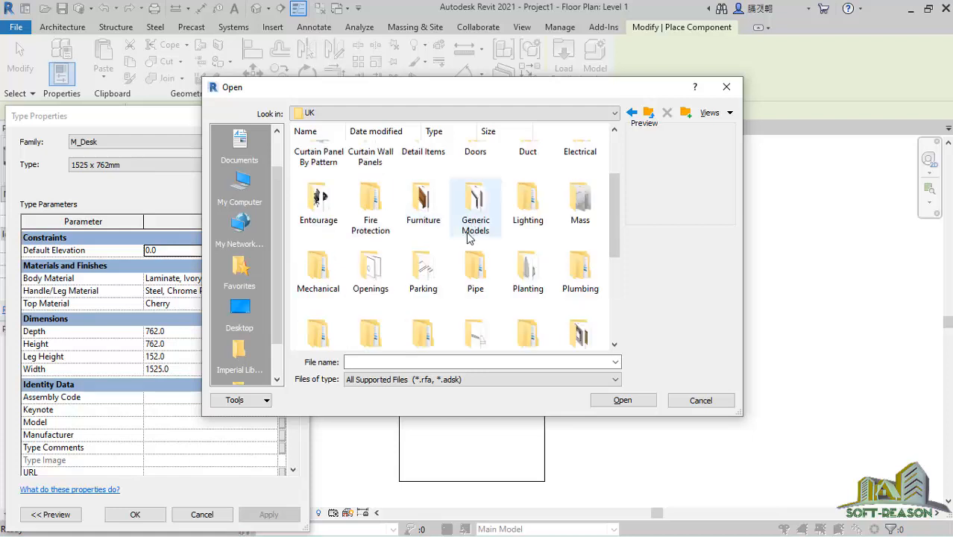
key("f")
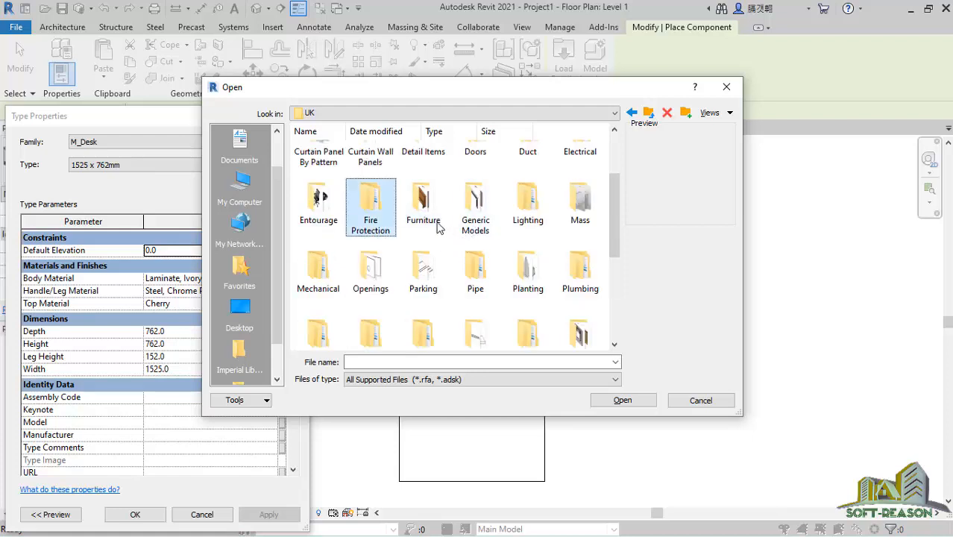
double_click(438, 224)
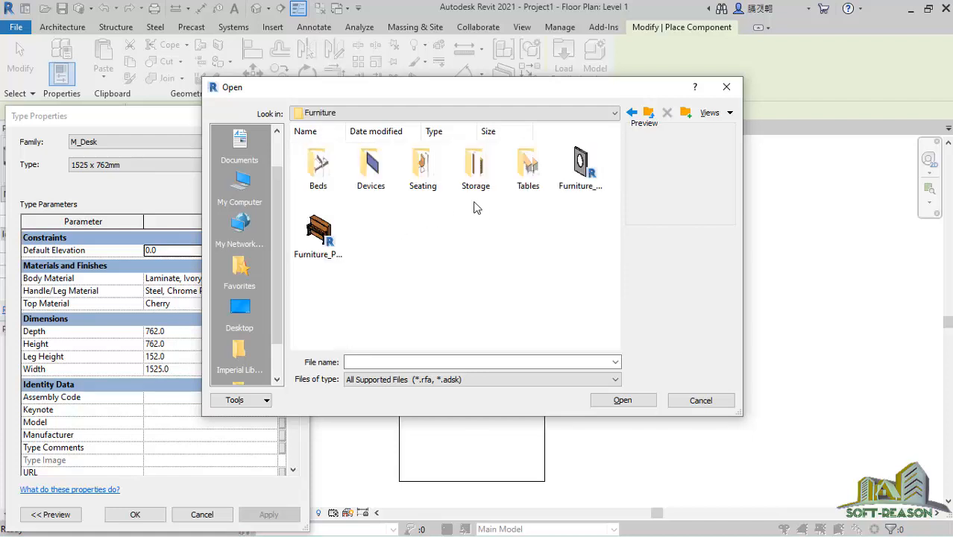
Step: Examine the chair, sofa and stool families in the Seating folder
double_click(423, 166)
scroll(514, 278, "down", 3)
scroll(507, 284, "down", 5)
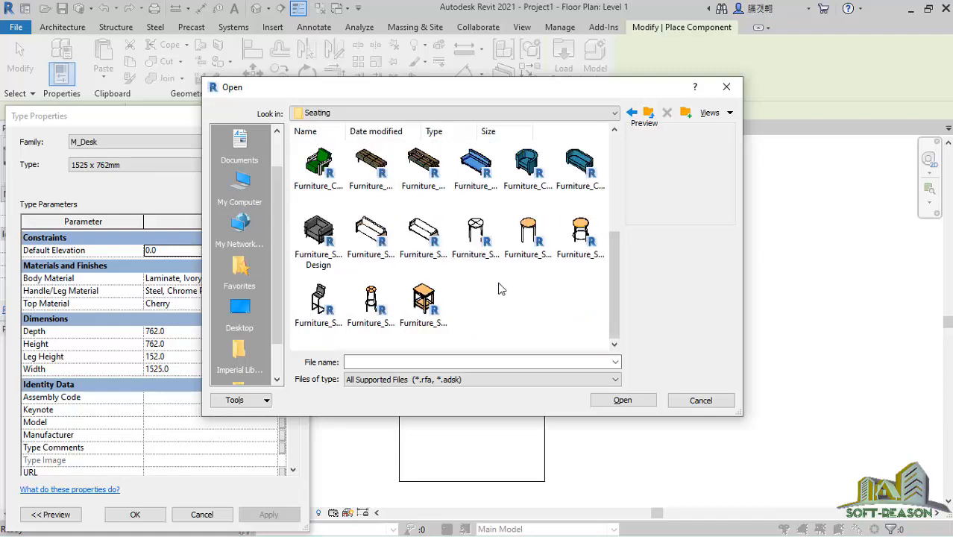
scroll(456, 295, "up", 10)
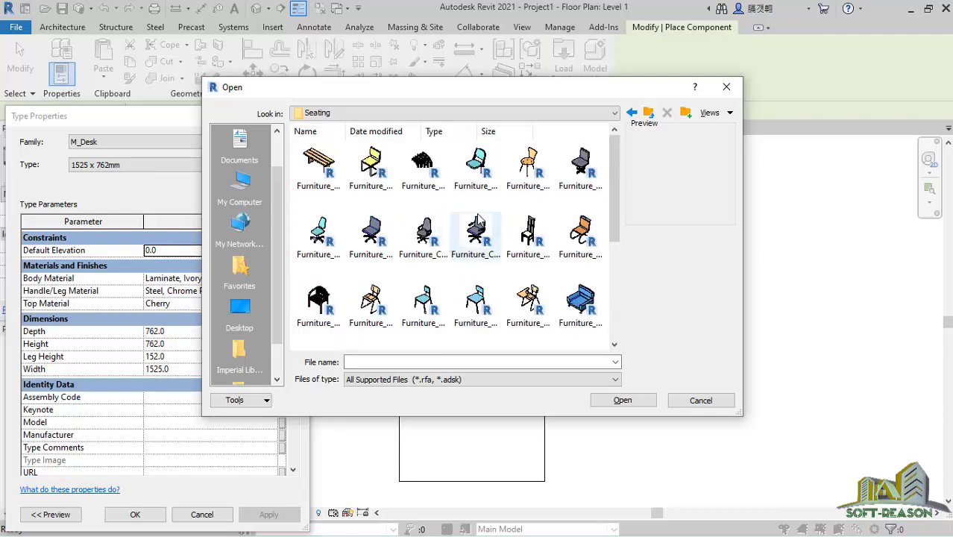
scroll(552, 296, "down", 4)
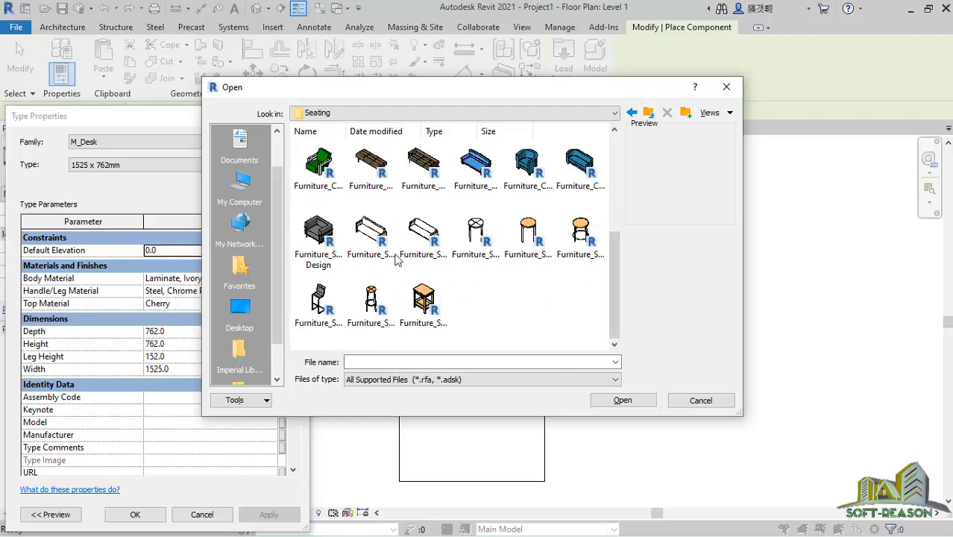
scroll(399, 248, "up", 2)
scroll(399, 248, "up", 3)
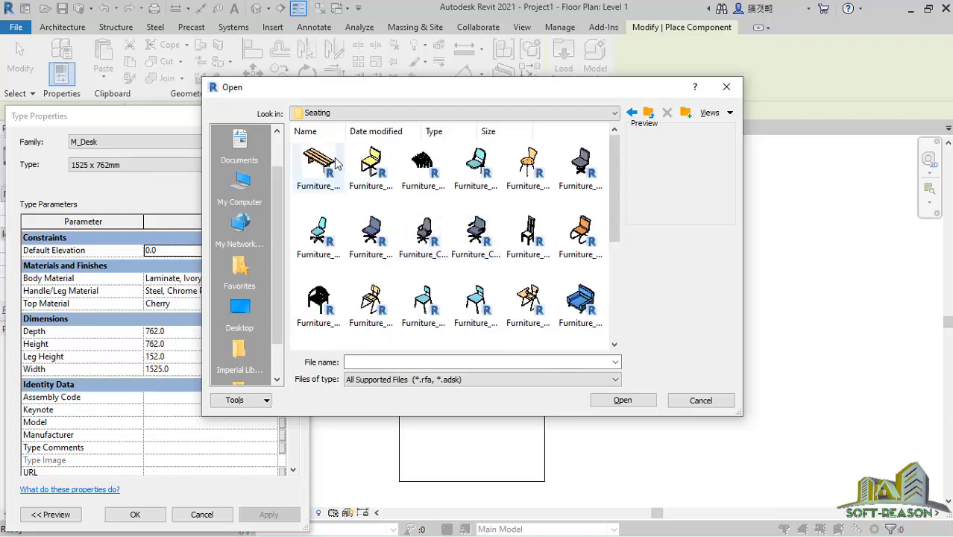
Step: Load the Furniture_Table_Dining_w-Chairs_Round family from the Tables folder and accept its 900mm_Diameter-760mm_Height type for placement
left_click(631, 113)
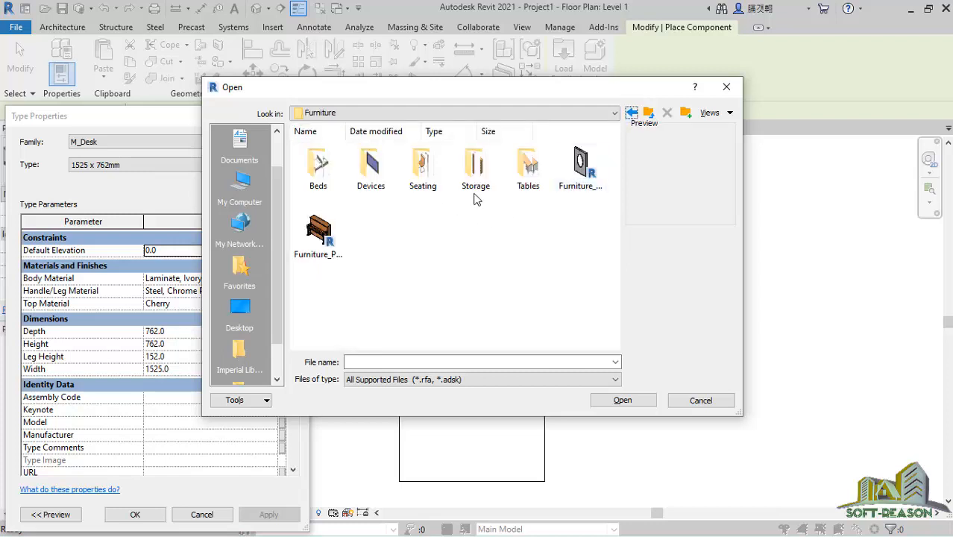
double_click(527, 172)
scroll(458, 257, "down", 2)
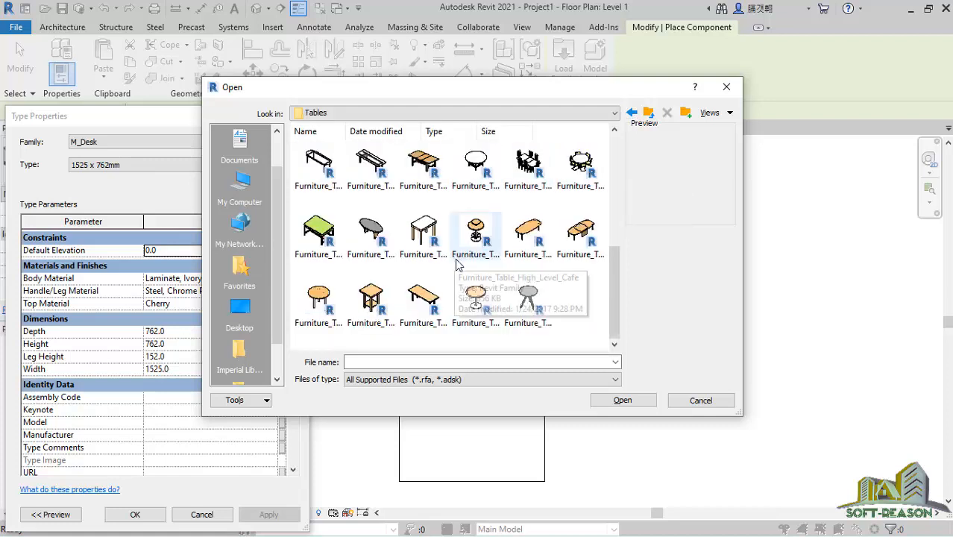
left_click(576, 166)
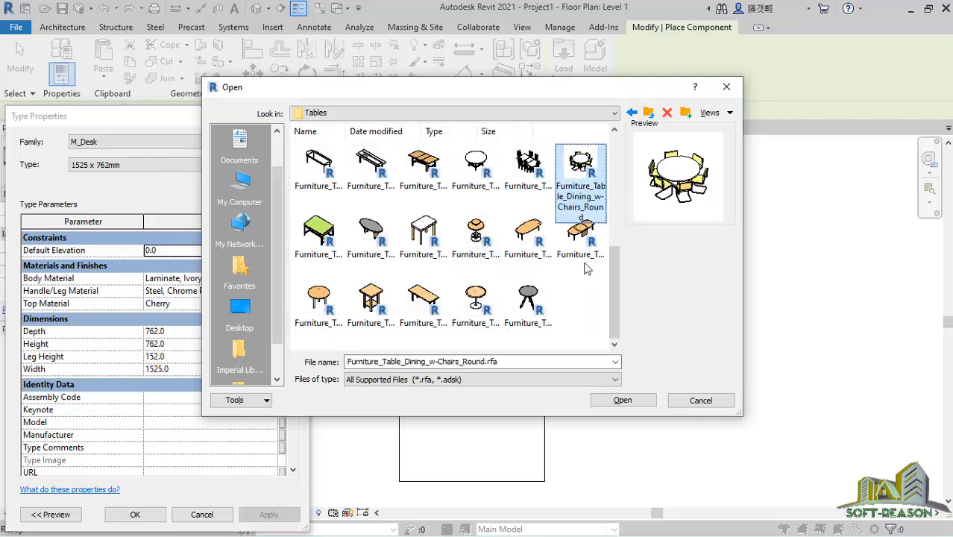
left_click(624, 401)
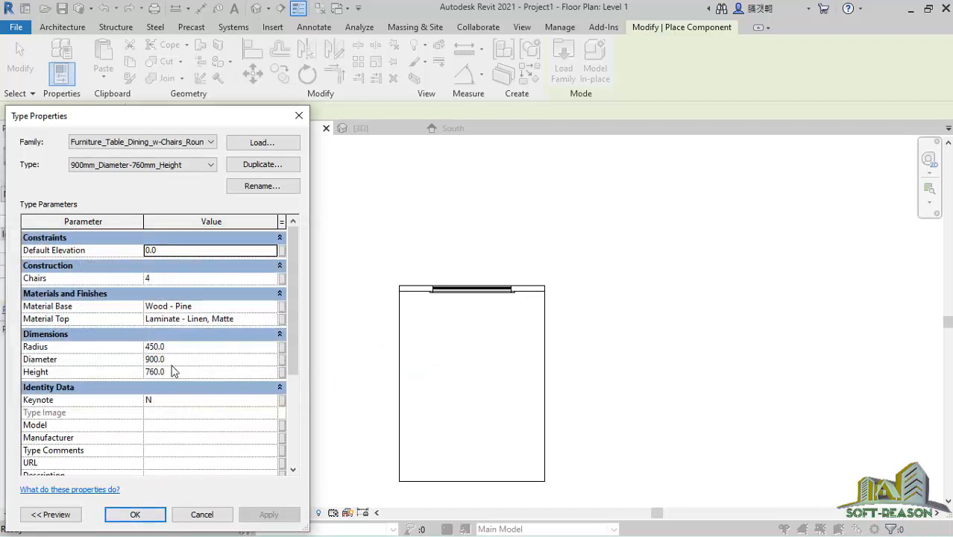
left_click(135, 514)
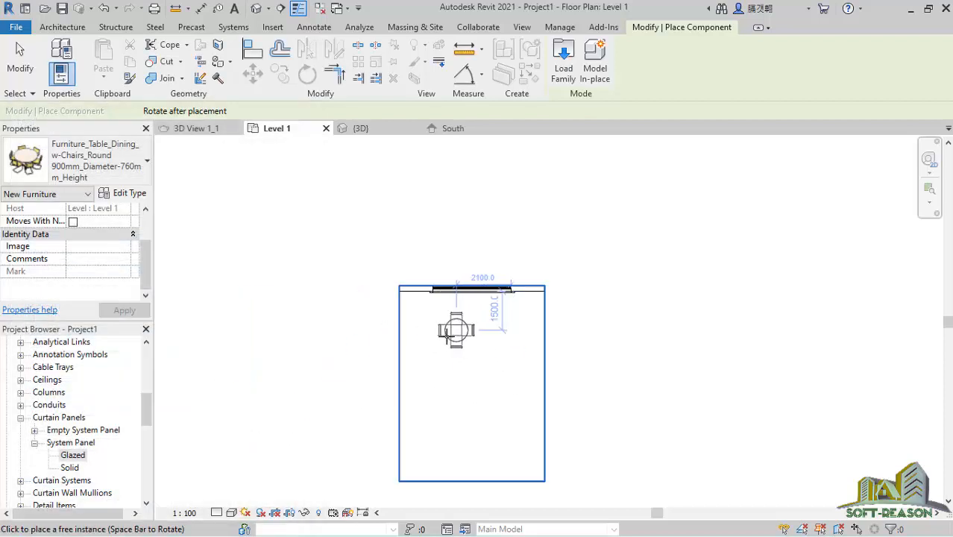
Step: Place two round dining tables one below the other along the left side of the floor and end the placement
left_click(446, 355)
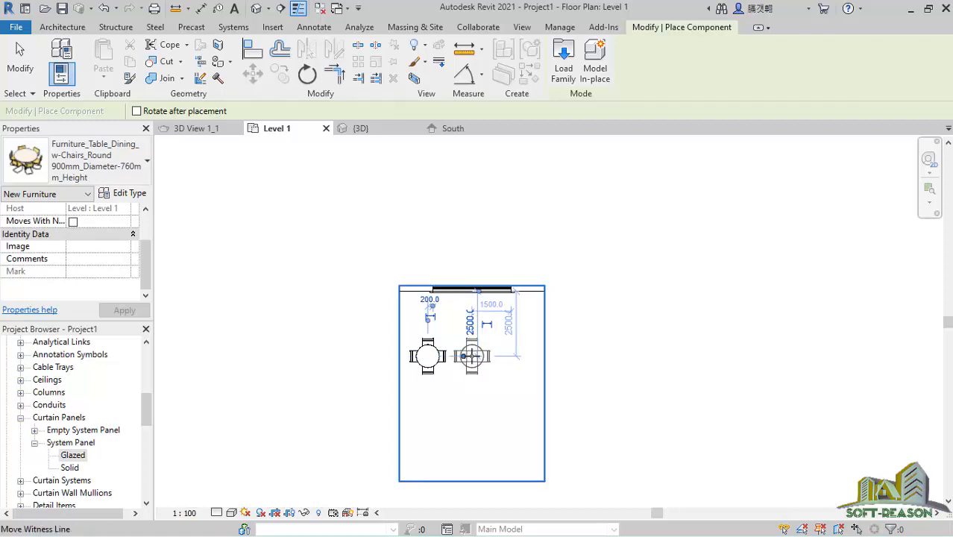
scroll(482, 374, "up", 7)
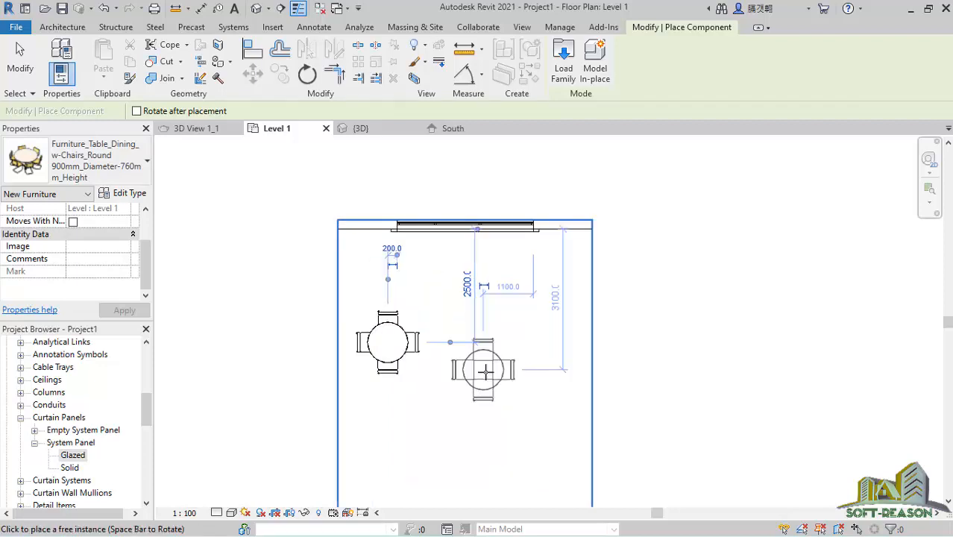
scroll(512, 291, "down", 6)
scroll(443, 382, "down", 1)
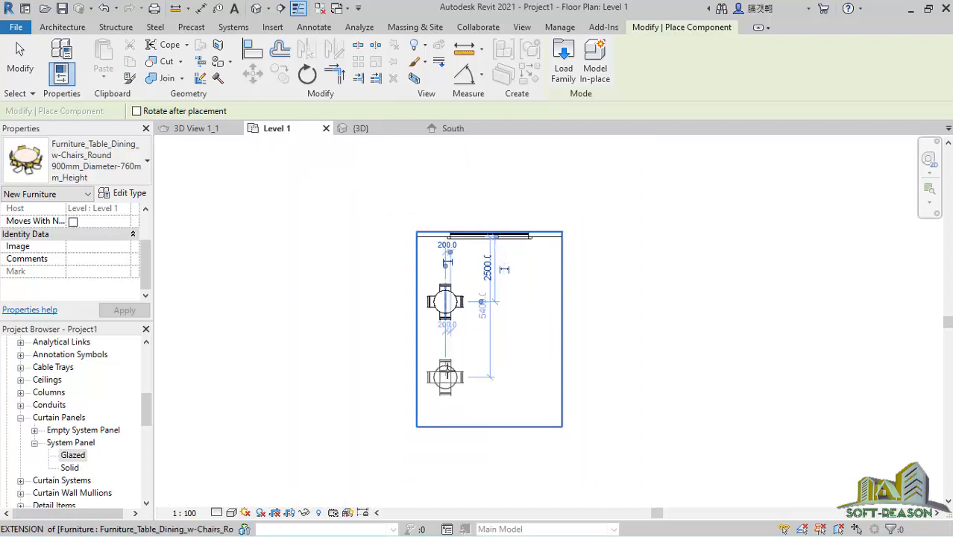
left_click(470, 401)
scroll(470, 401, "down", 1)
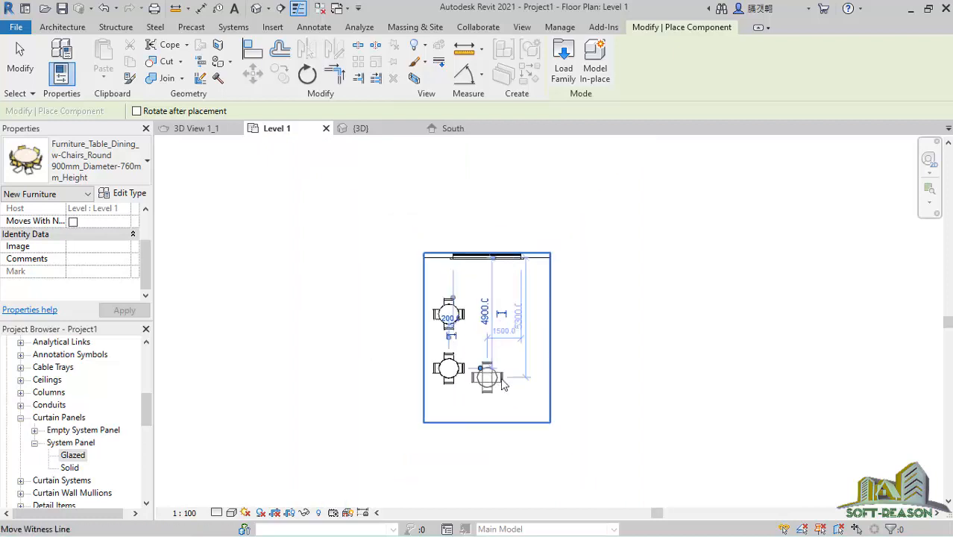
left_click(20, 58)
Step: Copy the pair of dining tables to the right twice to form three columns of tables across the floor
scroll(626, 407, "up", 1)
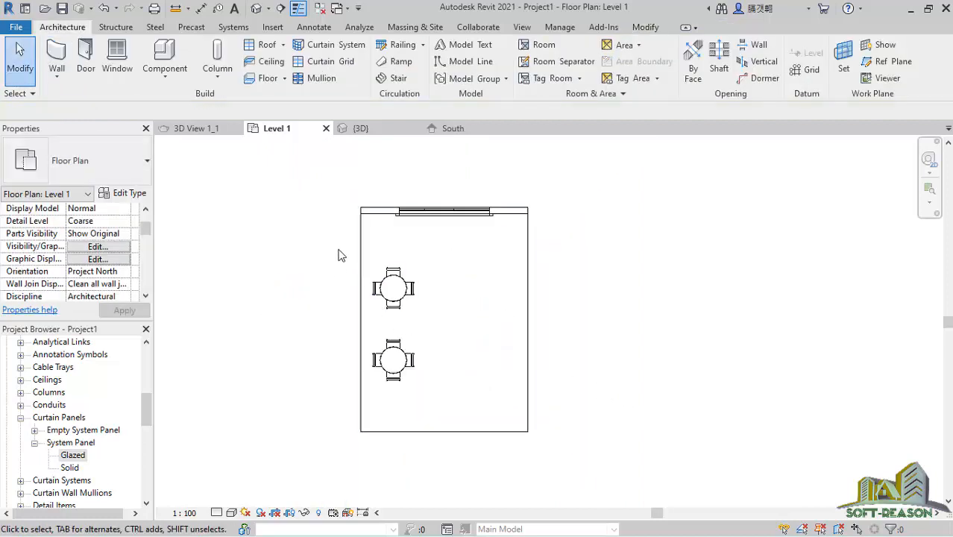
left_click_drag(338, 247, 443, 417)
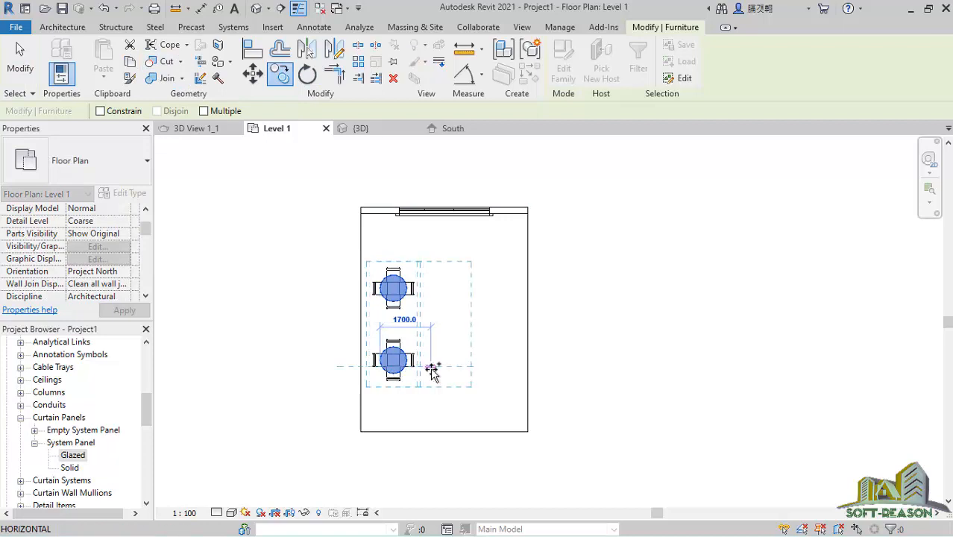
left_click(442, 373)
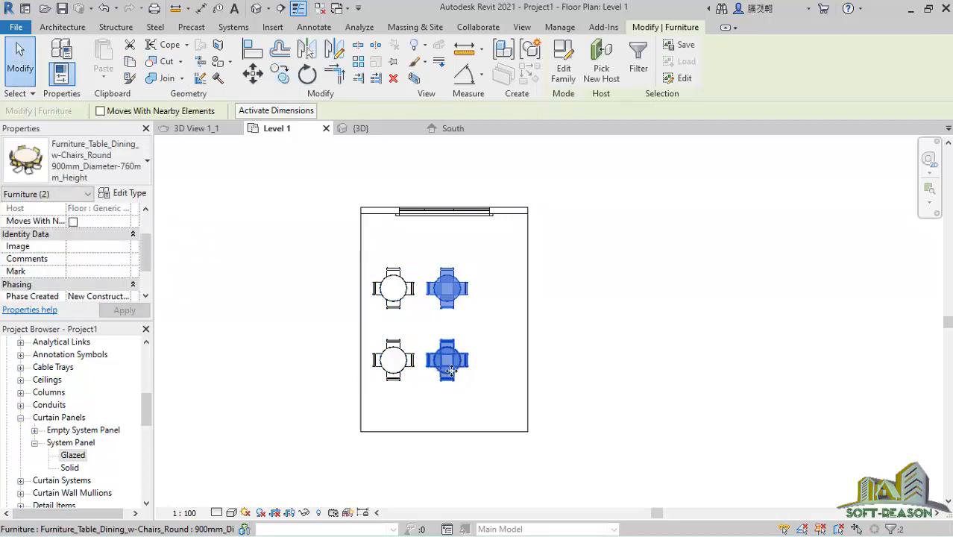
left_click(282, 77)
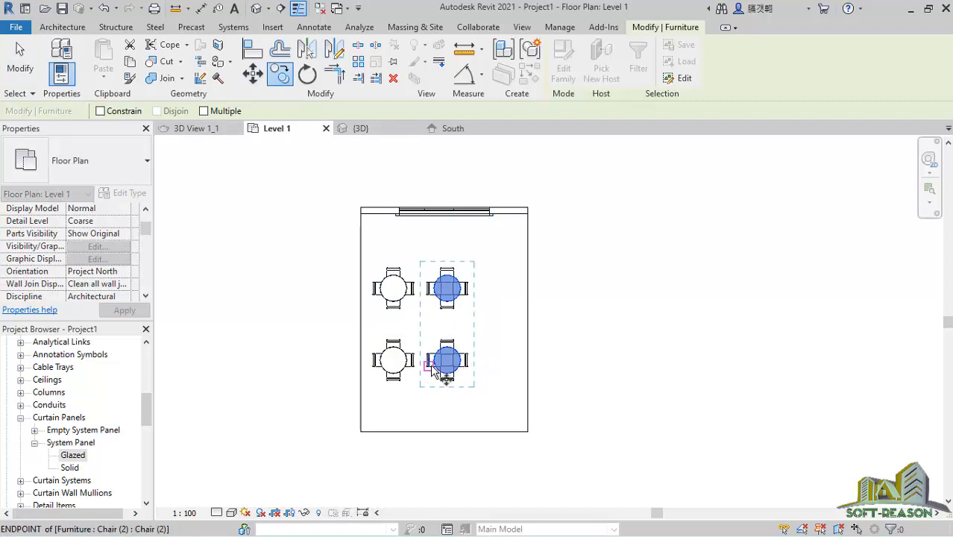
left_click(491, 367)
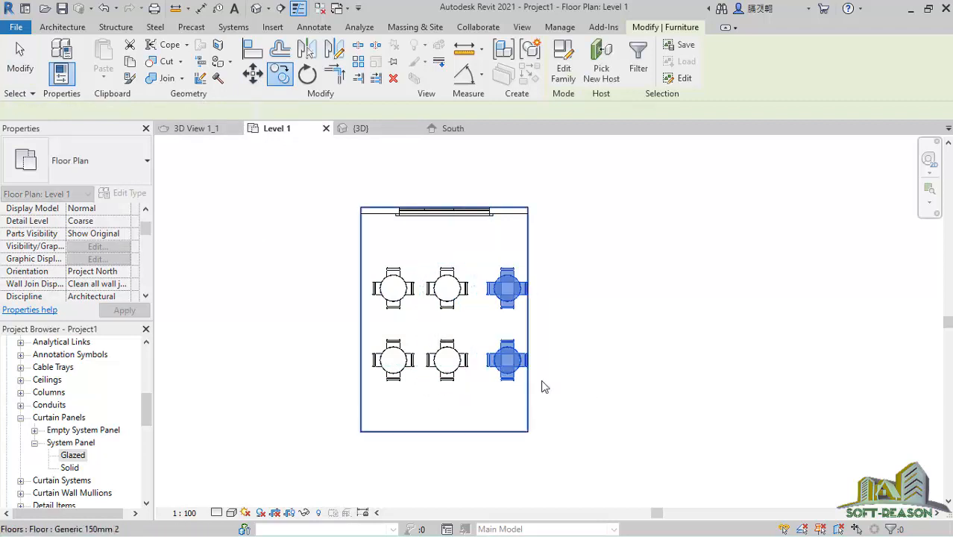
scroll(494, 272, "up", 1)
scroll(489, 337, "down", 2)
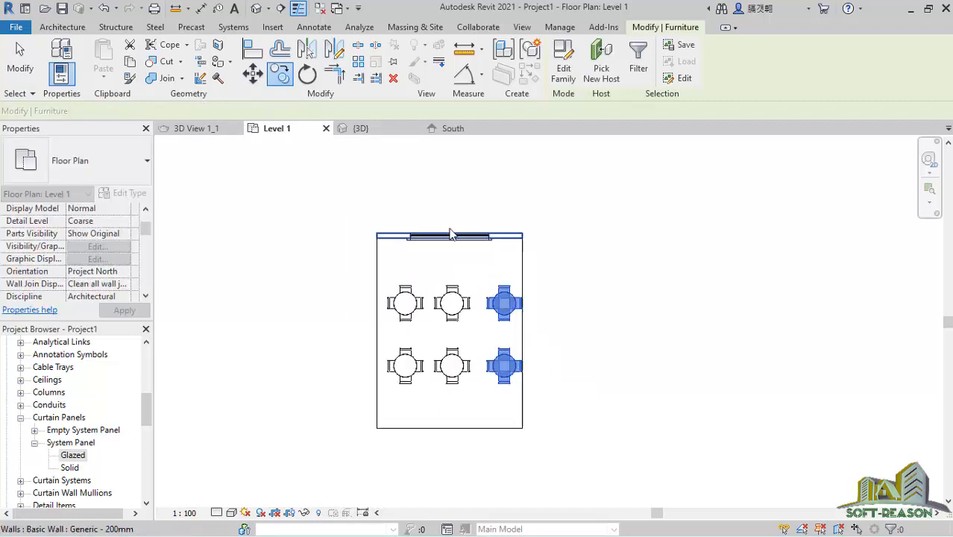
Step: Create a perspective camera view in the Level 1 plan, from the middle of the floor's lower edge towards a target beyond the window wall
left_click(362, 129)
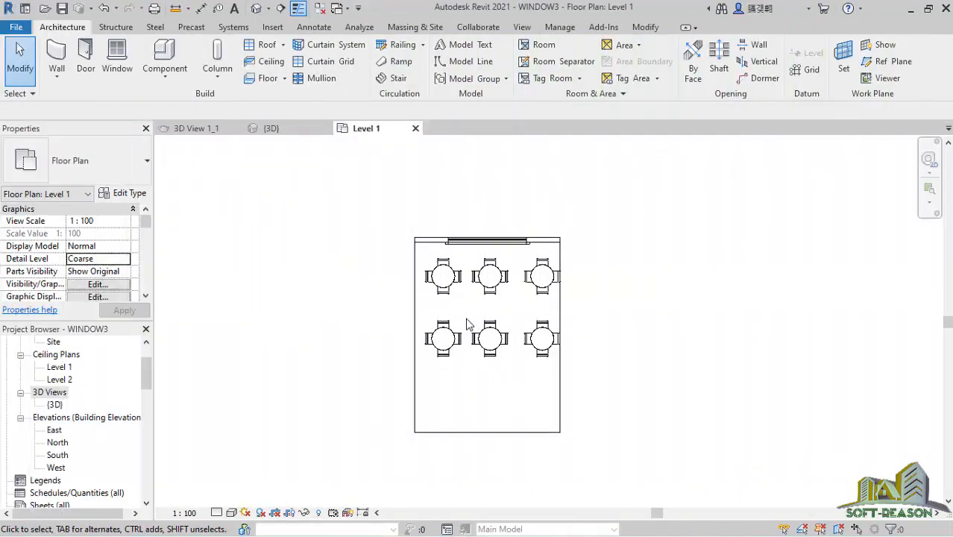
scroll(484, 276, "up", 2)
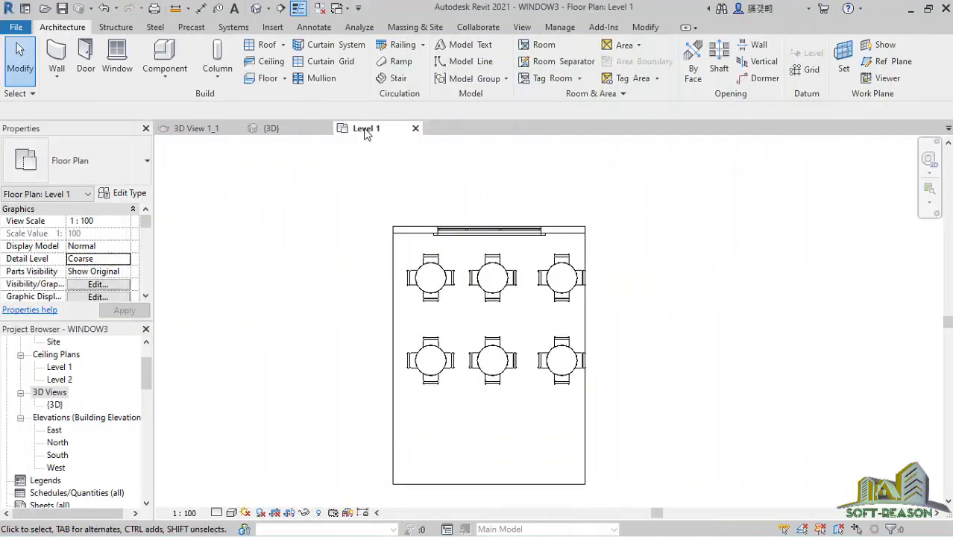
scroll(481, 334, "down", 3)
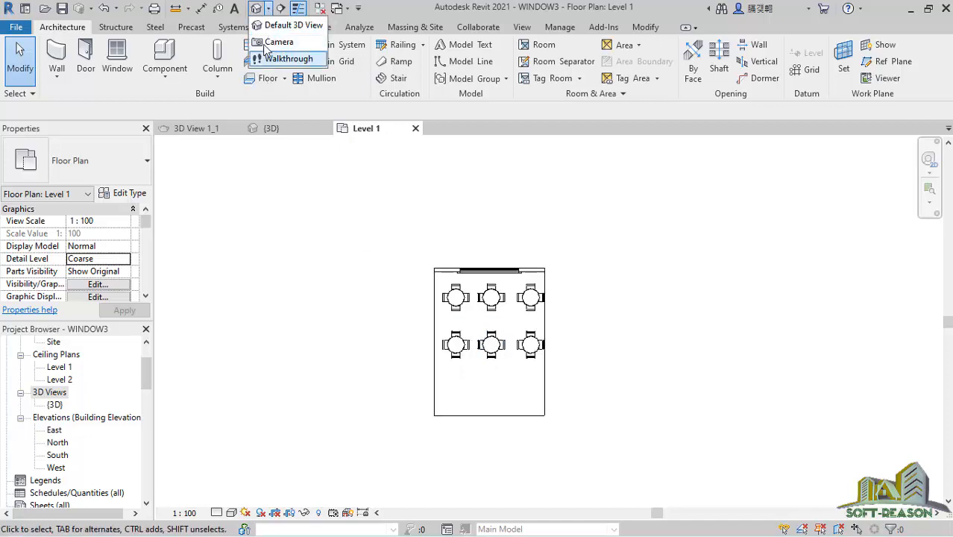
left_click(271, 42)
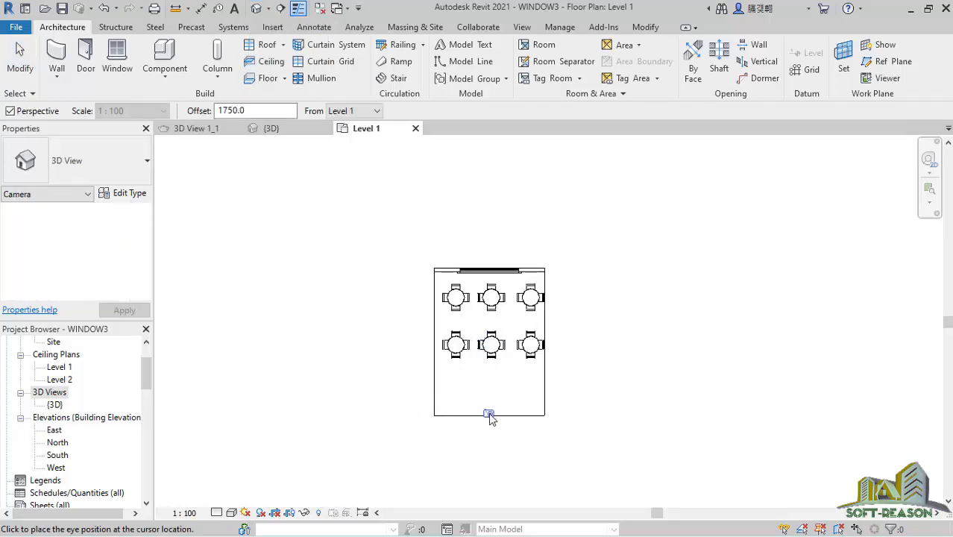
left_click(488, 413)
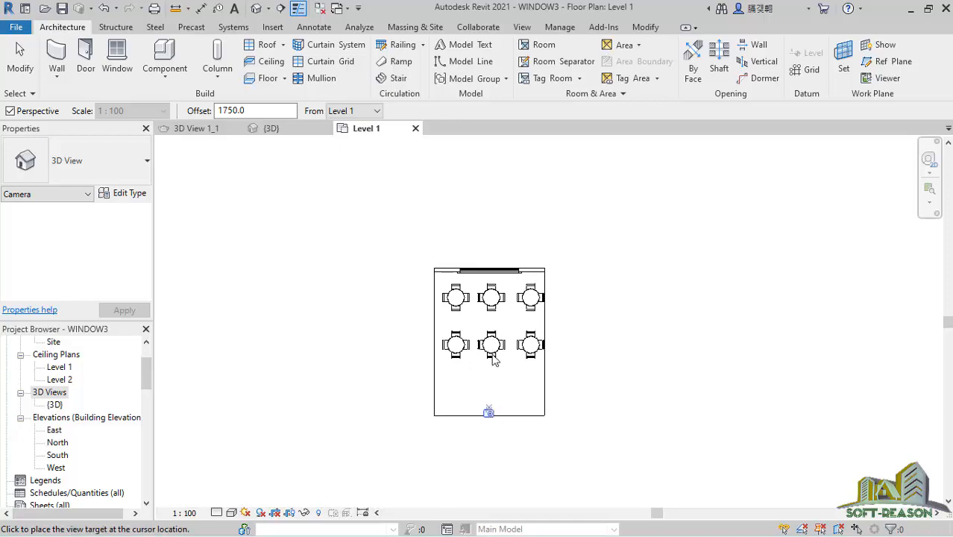
left_click(489, 233)
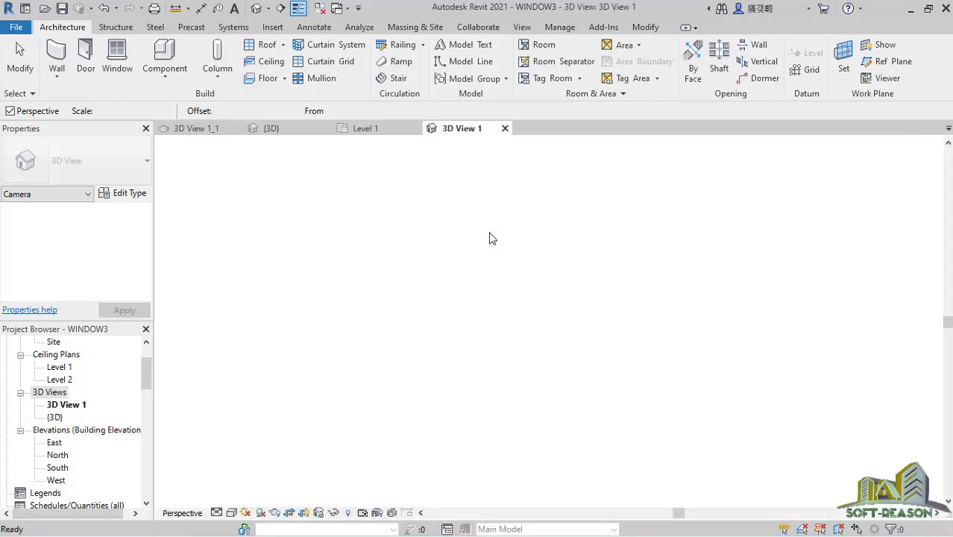
Step: Enlarge the camera view's crop region on all four sides to frame the whole window wall and more of the tables and floor
scroll(476, 220, "down", 1)
middle_click_drag(476, 220, 474, 255)
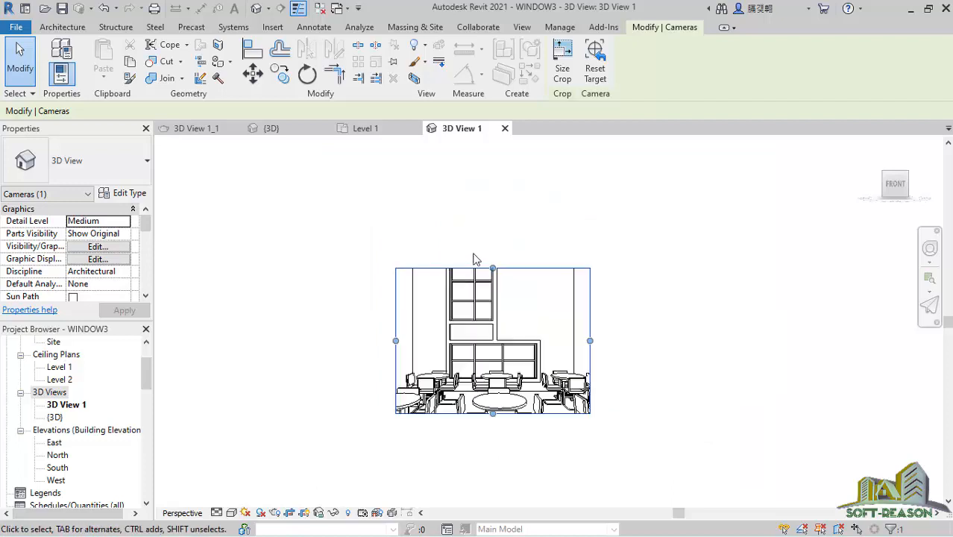
scroll(483, 293, "up", 1)
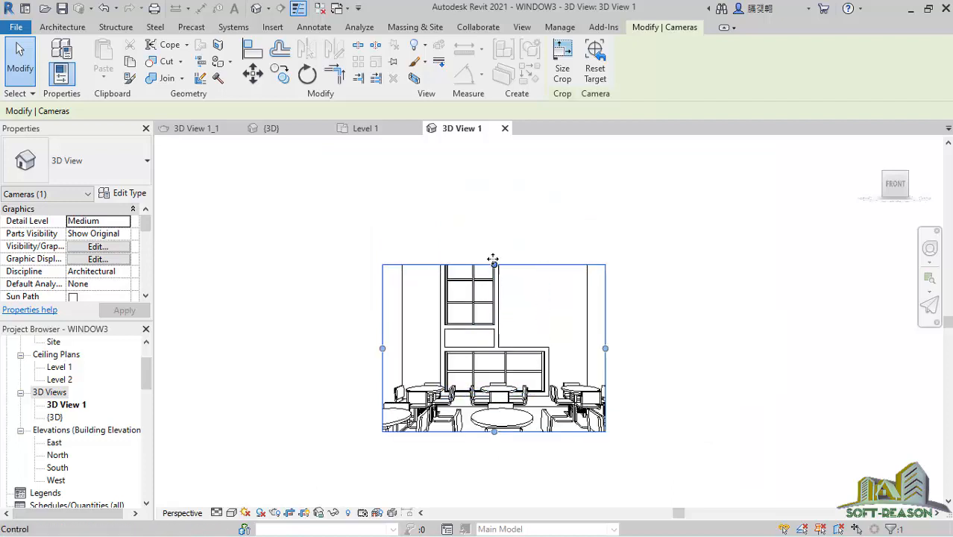
left_click_drag(494, 263, 494, 150)
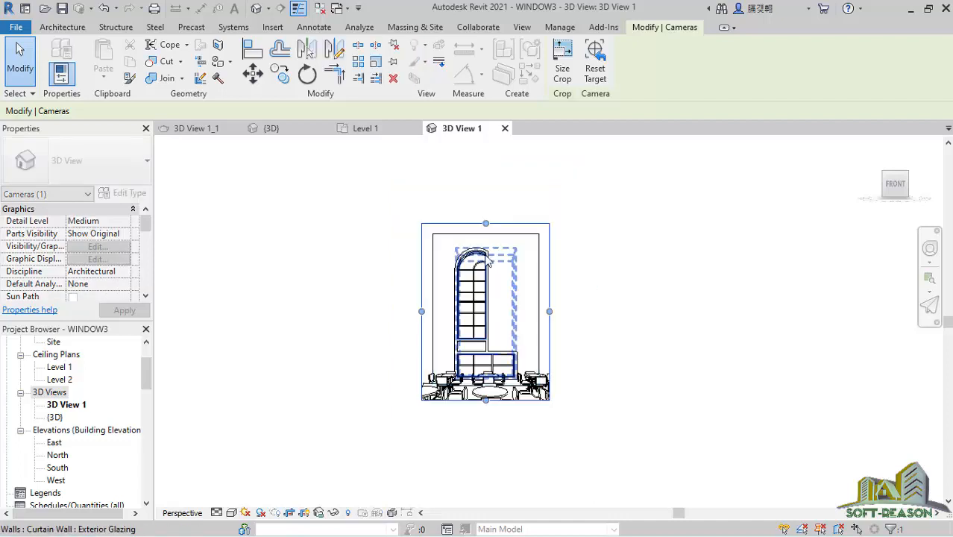
left_click_drag(487, 224, 489, 202)
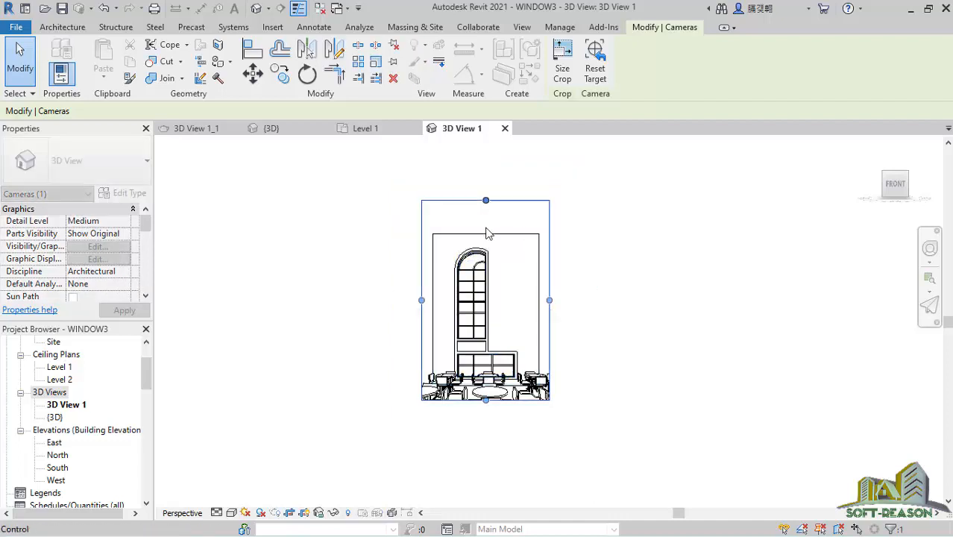
scroll(478, 213, "up", 2)
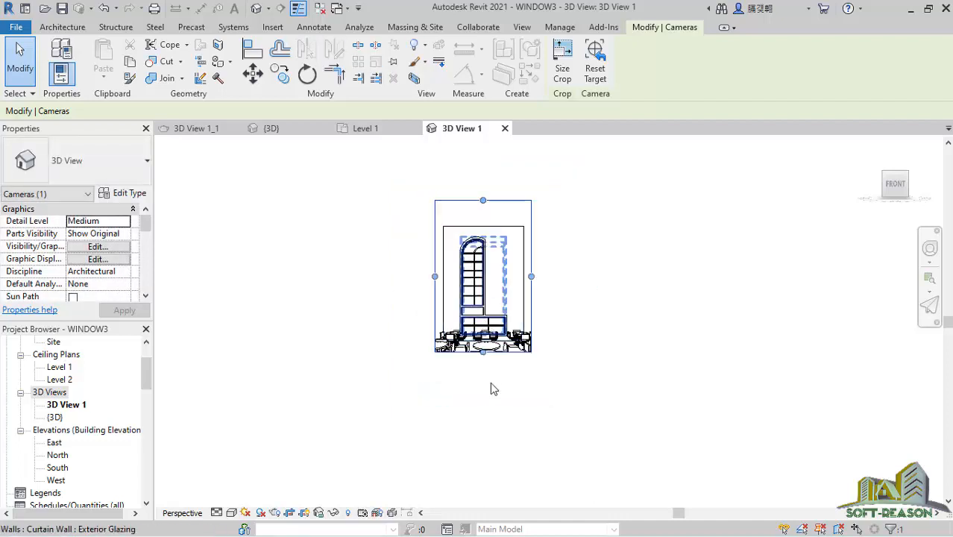
left_click_drag(483, 381, 490, 444)
scroll(460, 337, "up", 2)
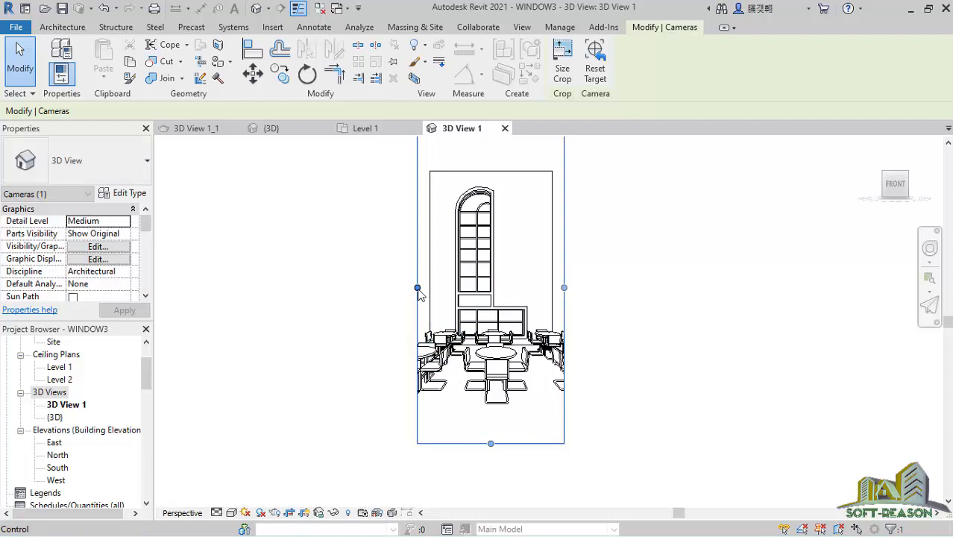
left_click_drag(418, 287, 391, 287)
left_click_drag(564, 288, 579, 288)
scroll(437, 312, "down", 2)
scroll(508, 387, "up", 1)
scroll(513, 402, "down", 2)
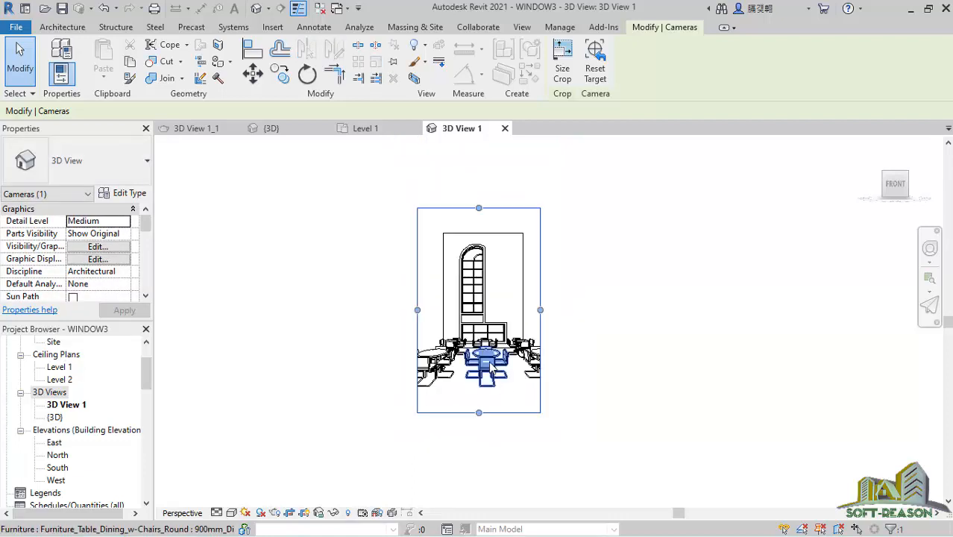
Step: Display the camera view in the Consistent Colors visual style
scroll(492, 367, "up", 1)
left_click(231, 513)
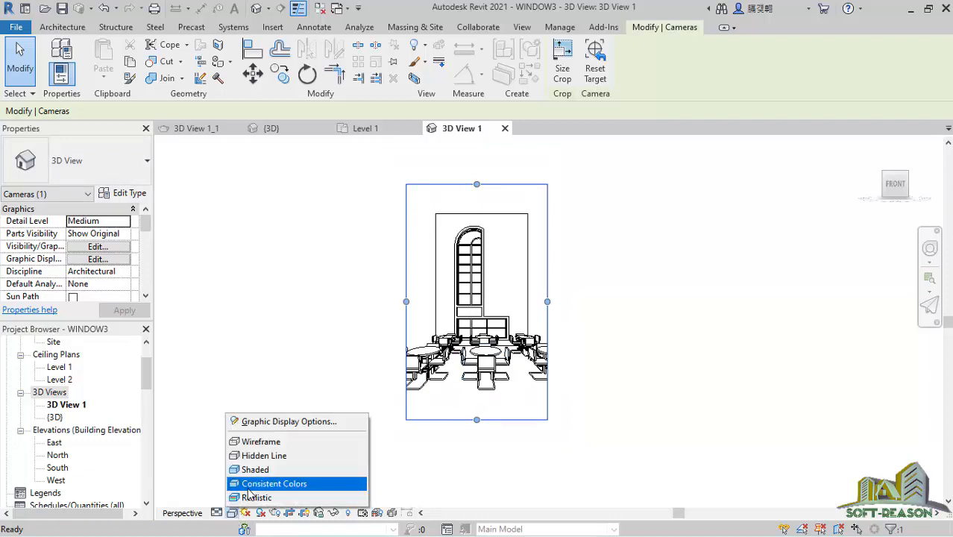
left_click(269, 483)
scroll(447, 405, "up", 1)
scroll(446, 411, "down", 1)
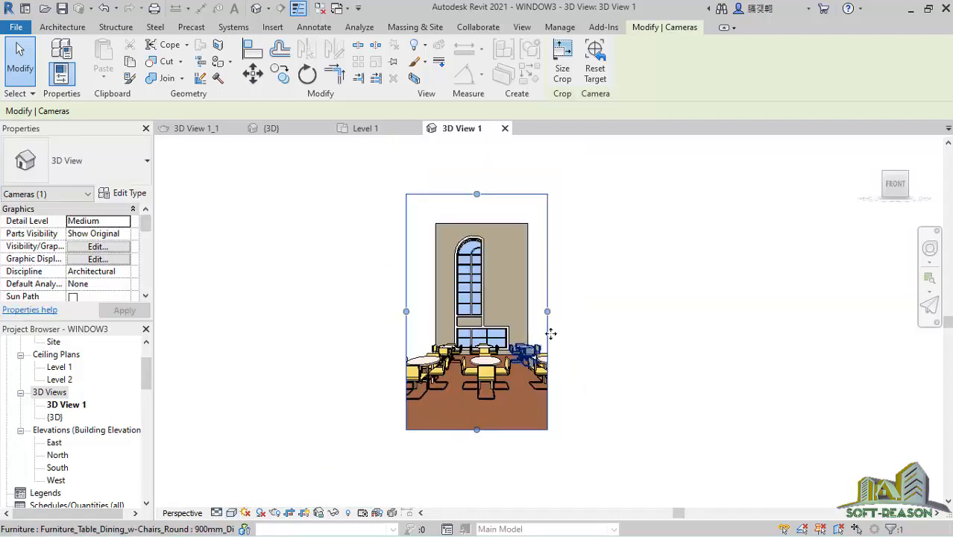
scroll(551, 333, "up", 1)
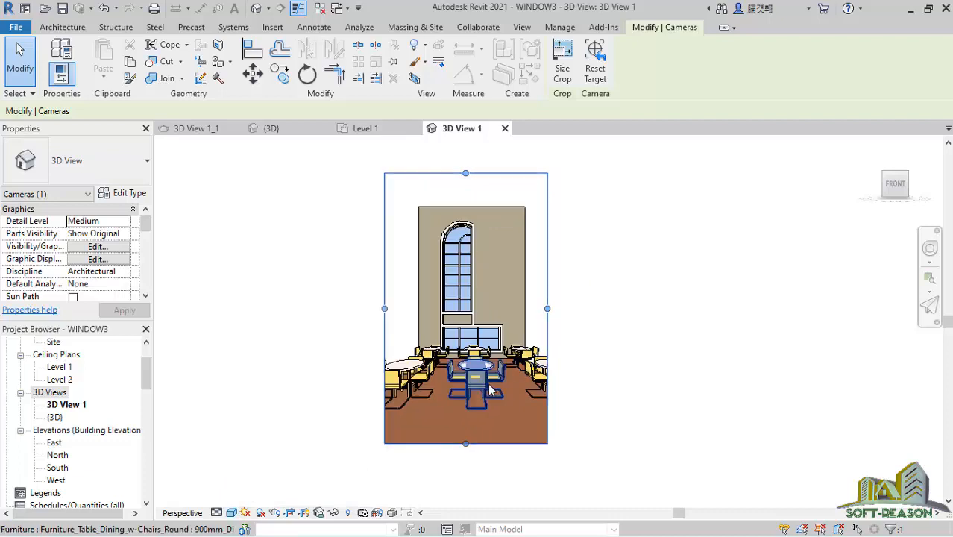
Step: Display the camera view in the Realistic visual style and open the 3D View 1_1 rendering
left_click(231, 513)
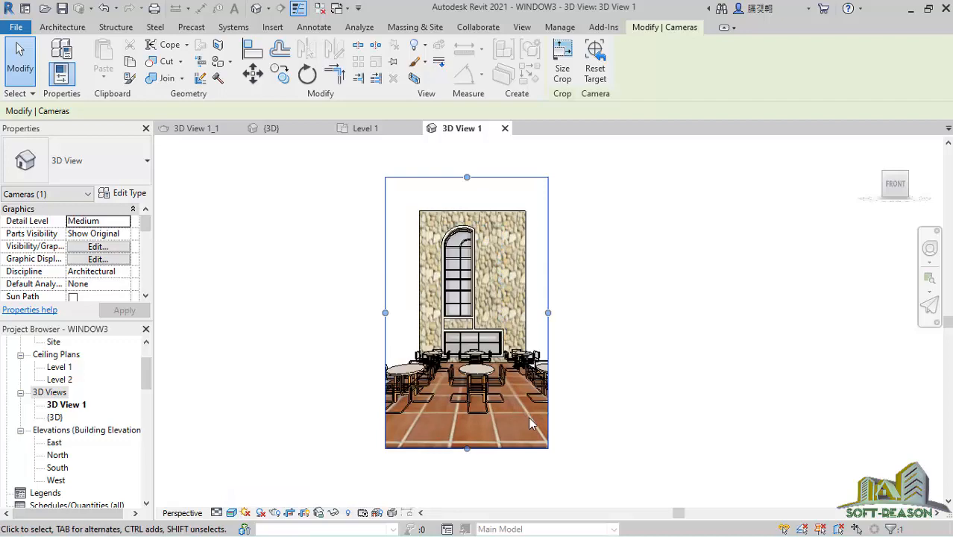
scroll(528, 416, "up", 1)
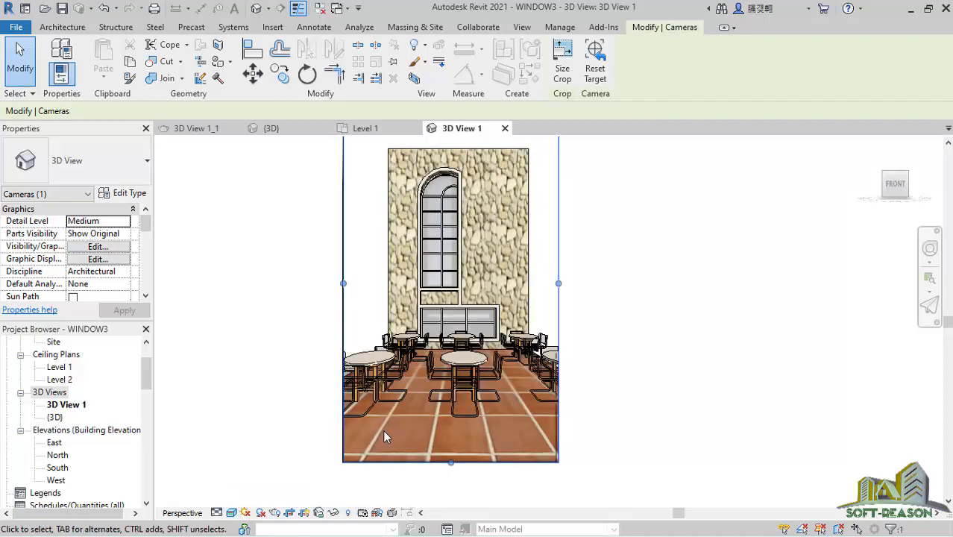
scroll(384, 432, "down", 1)
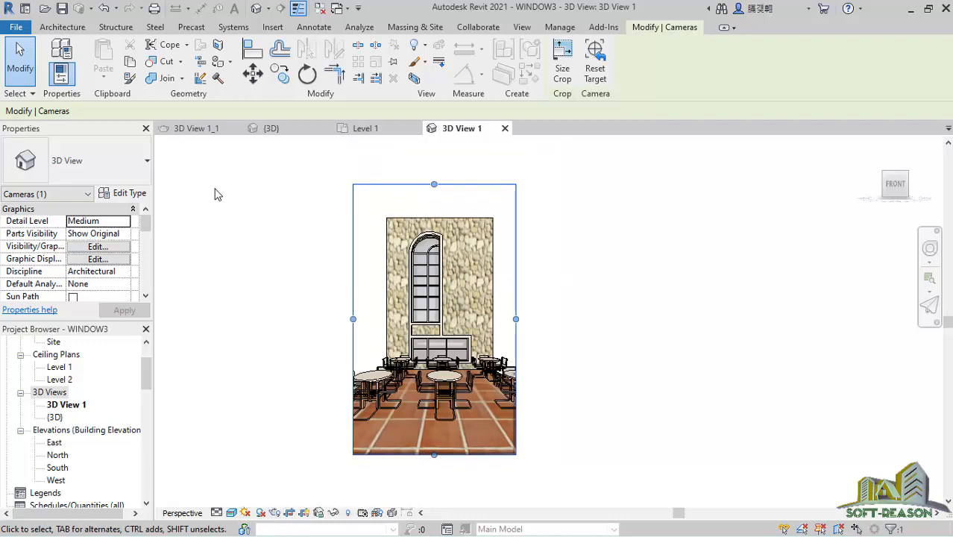
left_click(195, 129)
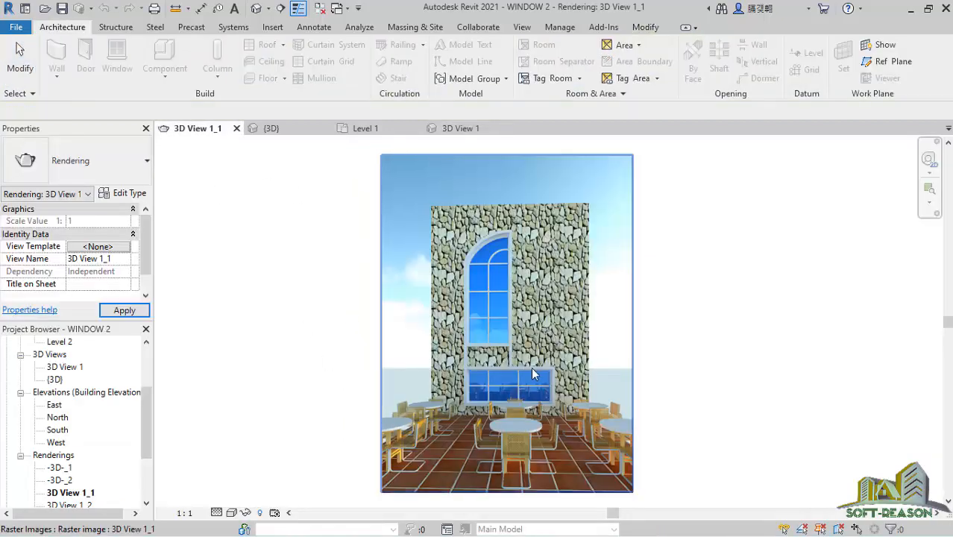
Step: Return to the 3D View 1 camera view and lower its crop region's upper edge slightly to trim the empty space above the stone wall
left_click(443, 129)
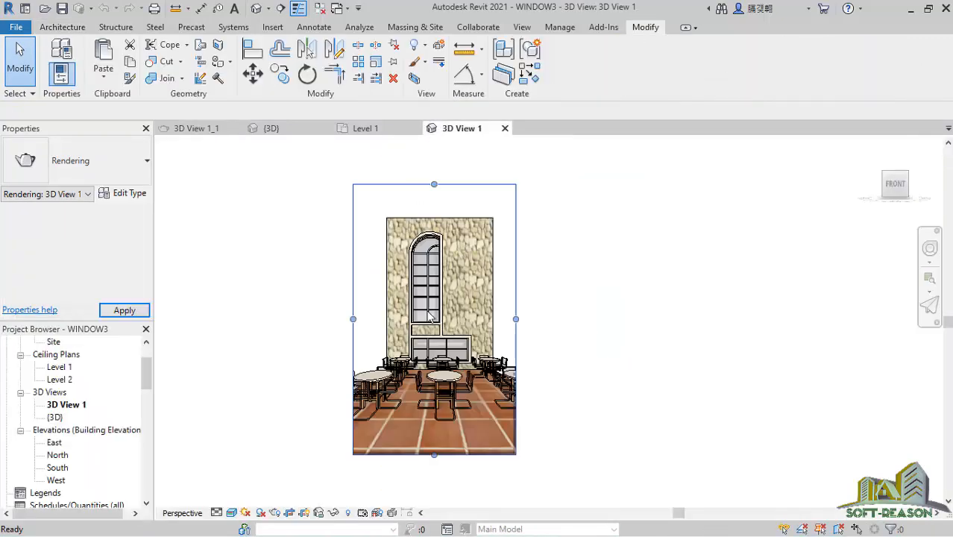
left_click(435, 193)
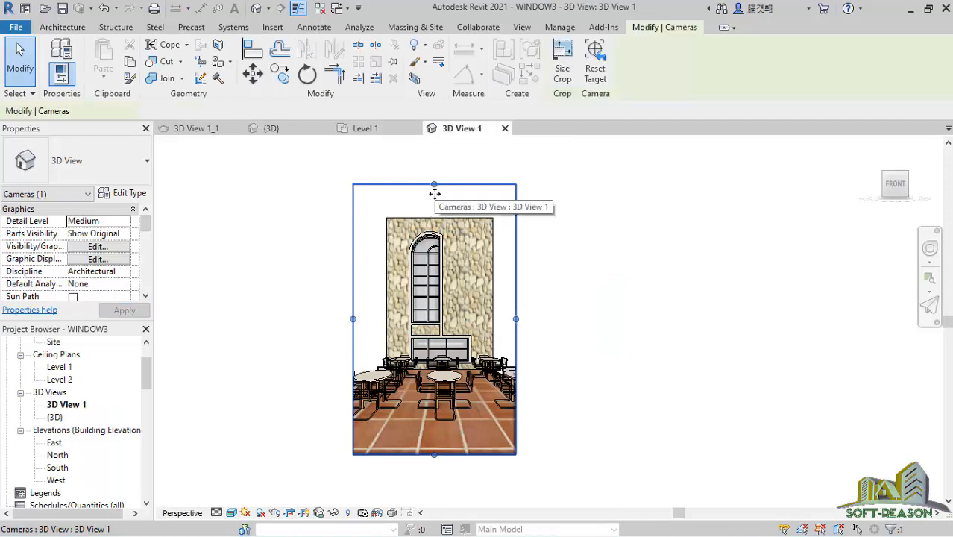
left_click_drag(434, 190, 437, 200)
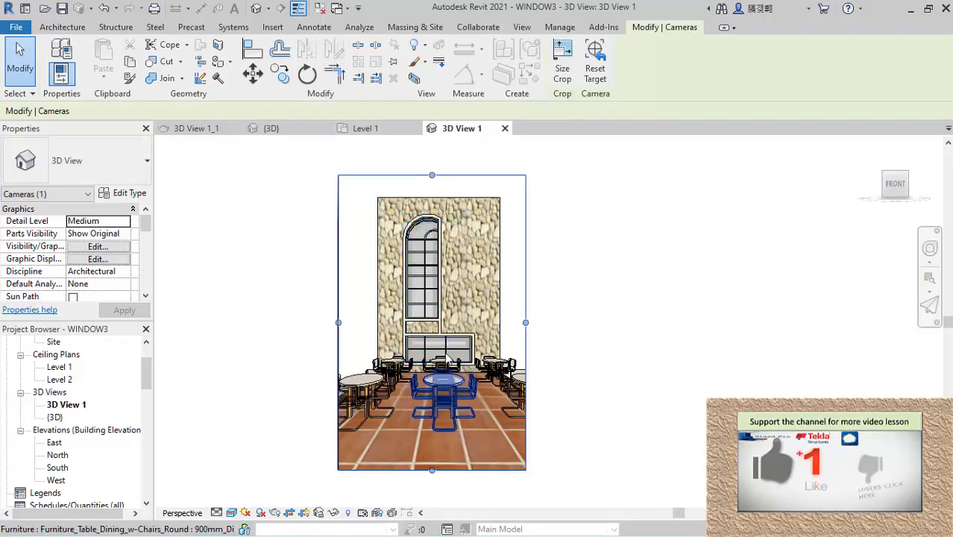
Step: Examine the arched and rectangular windows, stone wall, dining tables and tiled floor in the camera view, up close and as a whole
scroll(418, 247, "up", 3)
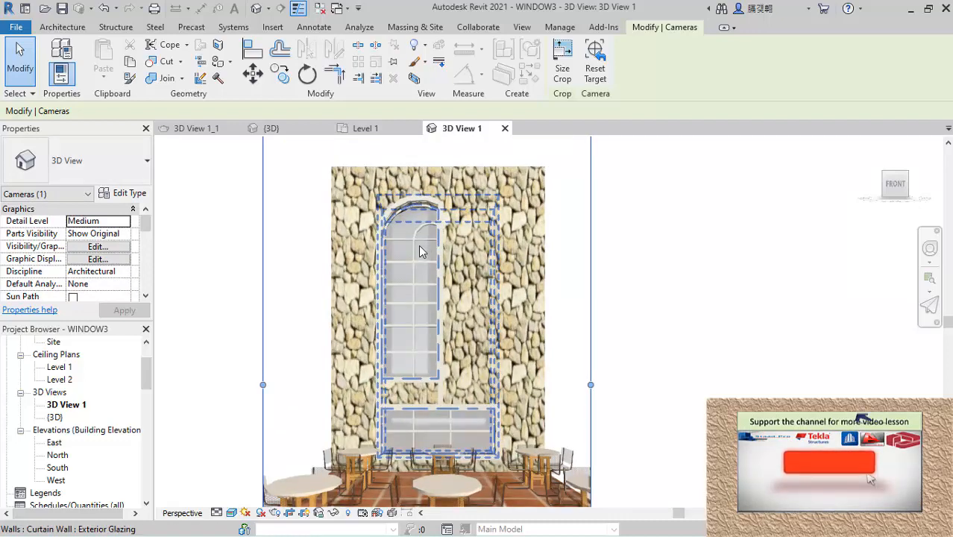
scroll(417, 254, "down", 2)
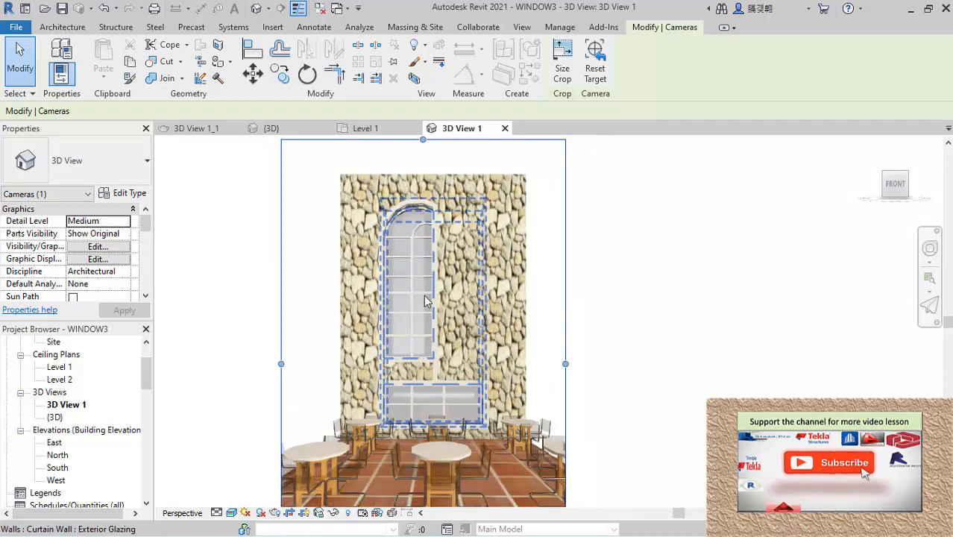
scroll(420, 295, "down", 2)
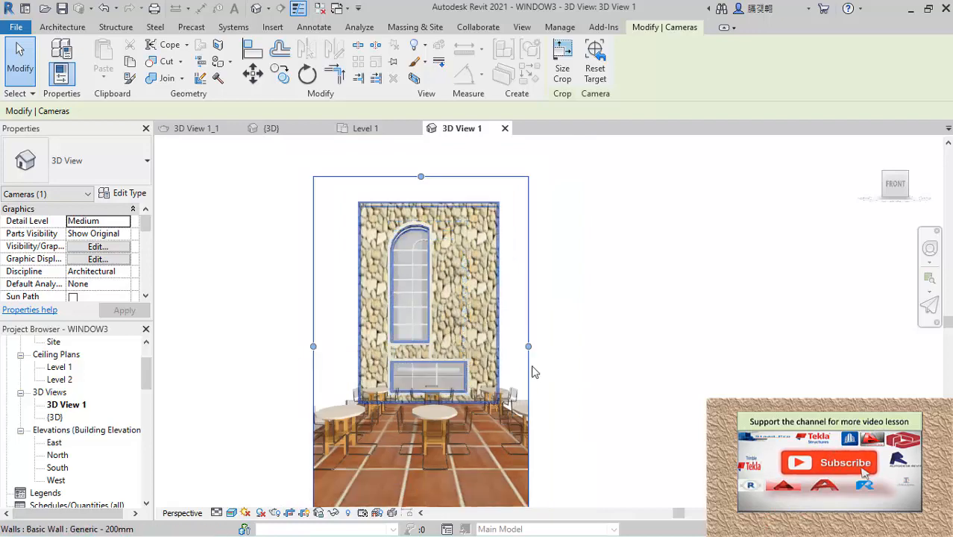
scroll(526, 321, "down", 2)
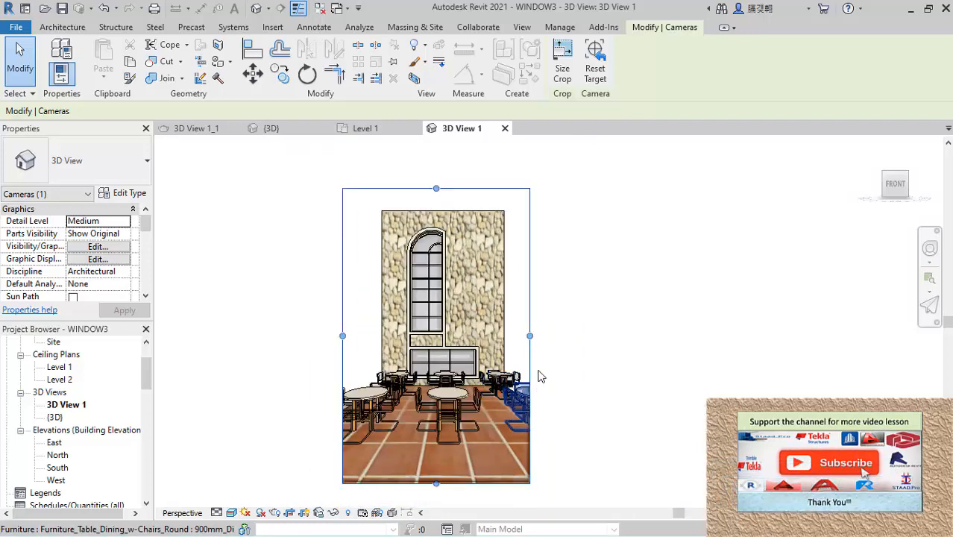
scroll(501, 389, "up", 1)
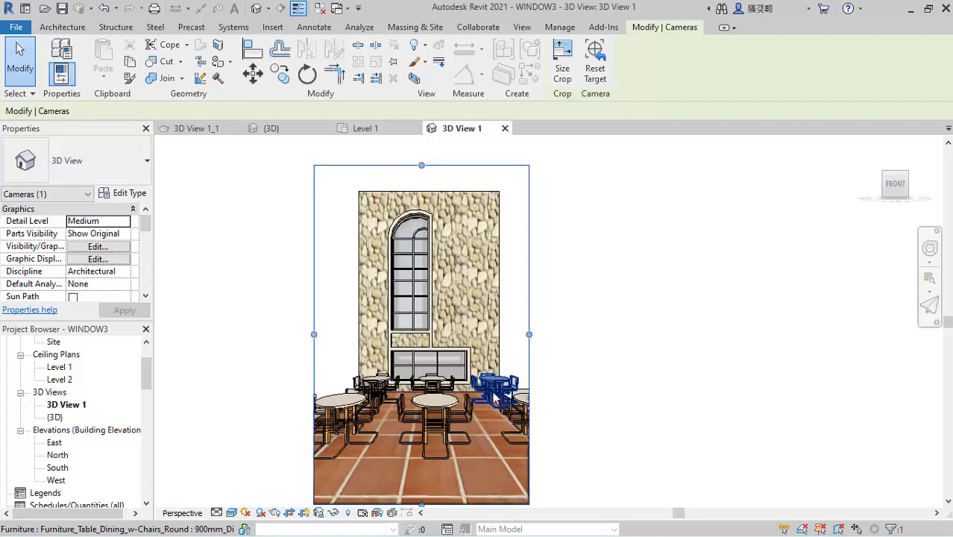
scroll(495, 399, "down", 1)
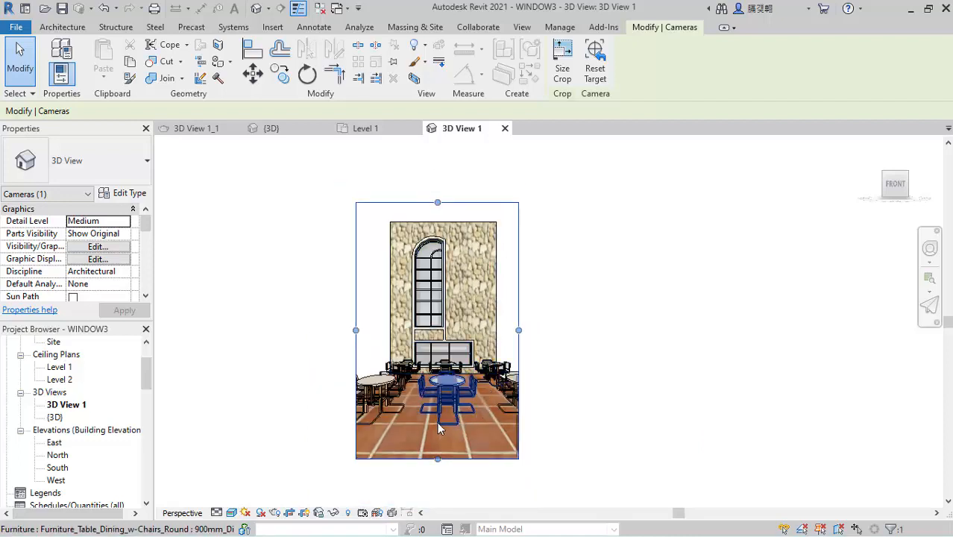
scroll(417, 381, "up", 1)
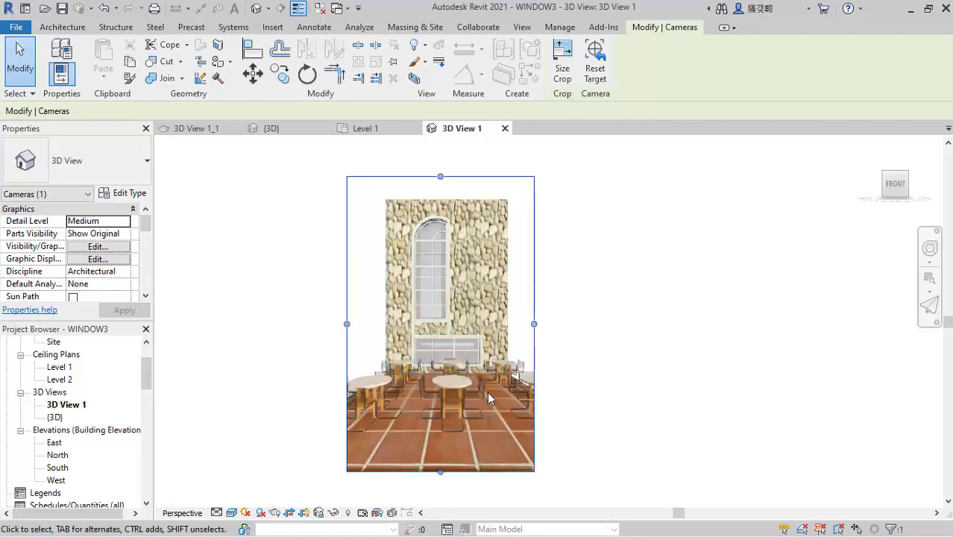